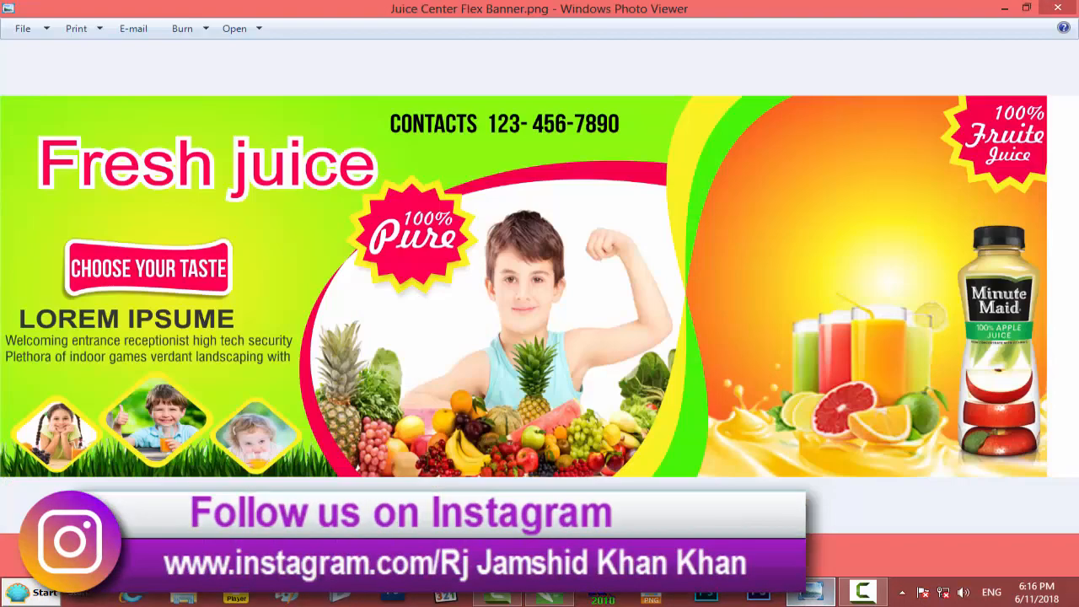
Close the preview of the finished juice banner image and switch to CorelDRAW with the banner document
click(810, 592)
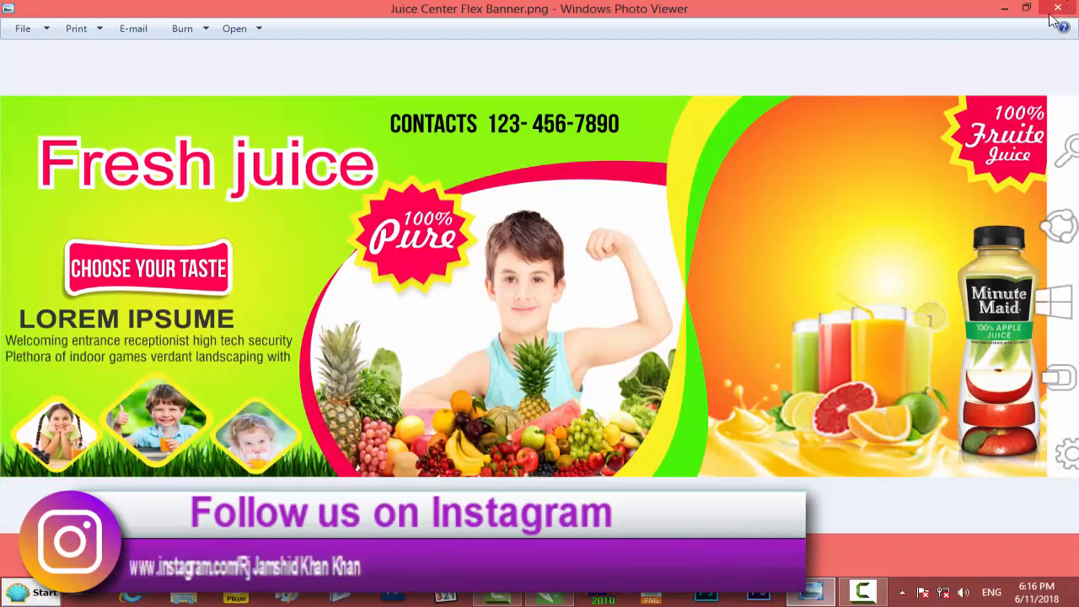
click(1075, 6)
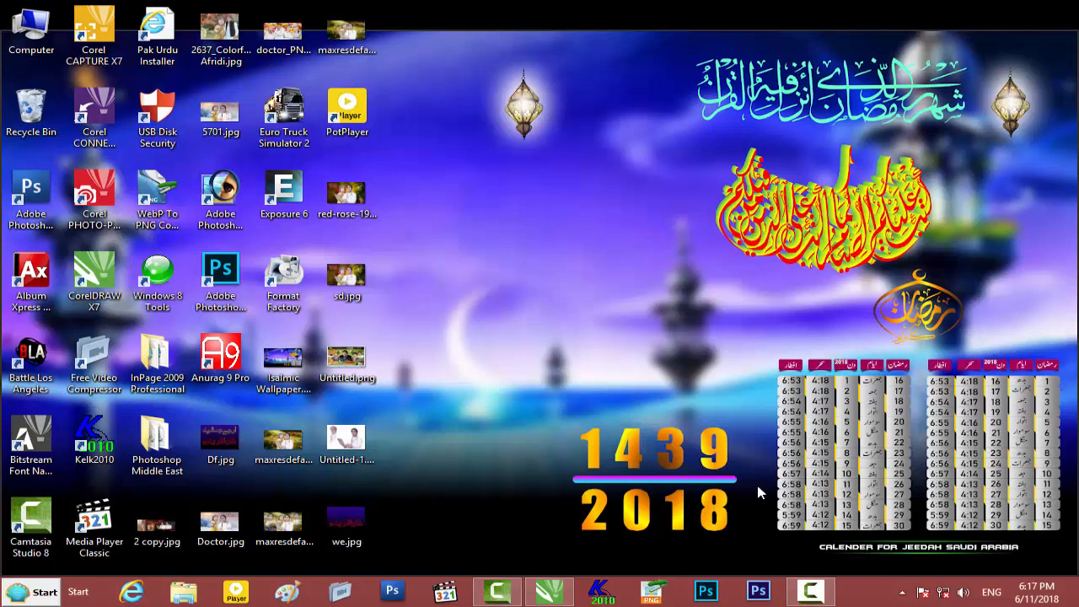
click(549, 592)
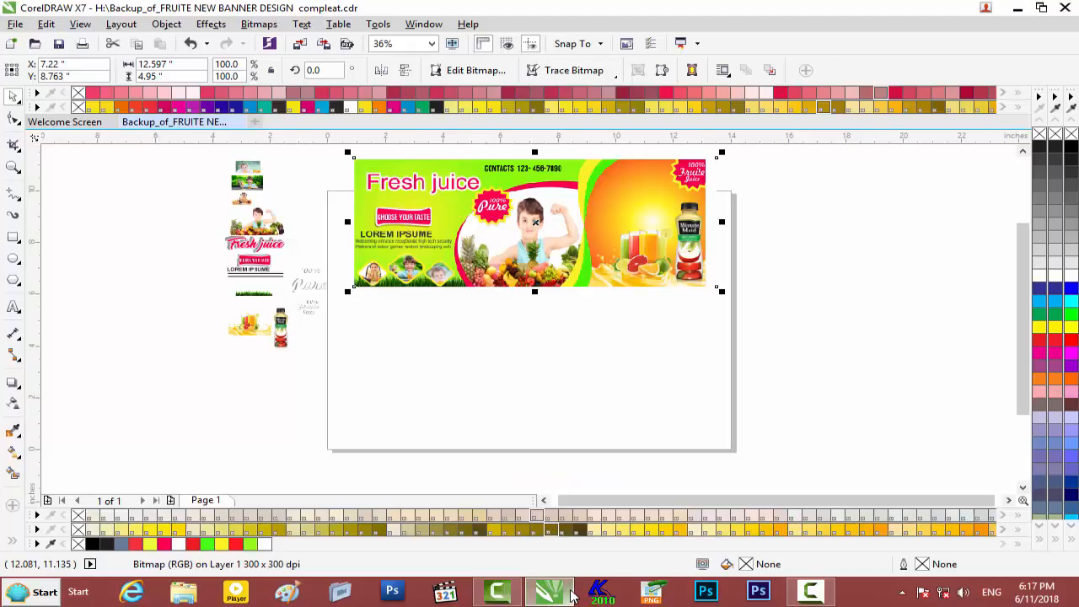
Draw a rectangle about 12.18 × 4.95 inches matching the finished banner's outline and place it directly below the banner
click(92, 265)
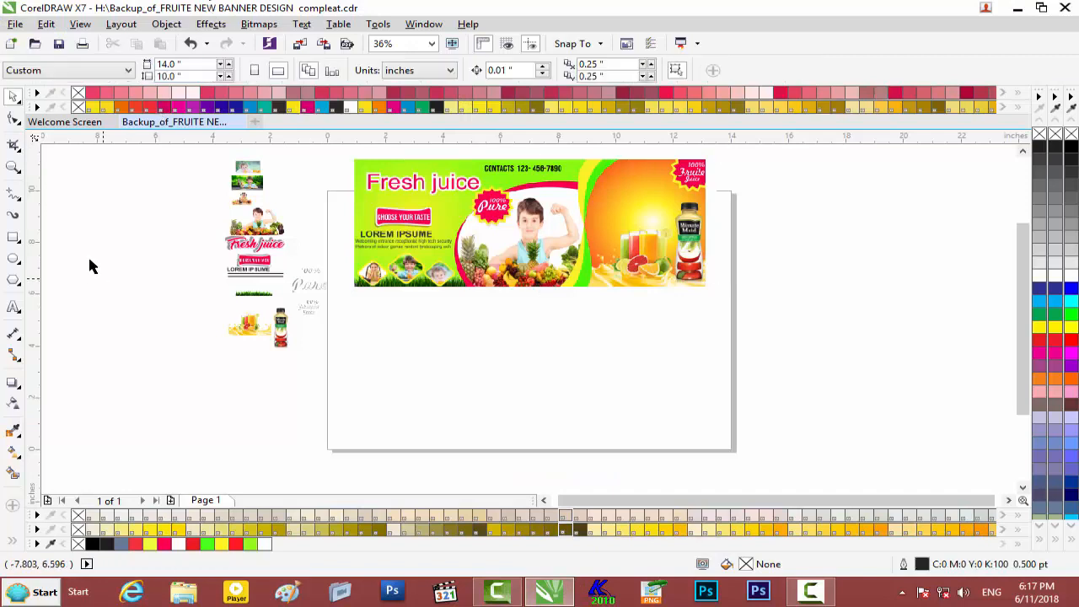
click(14, 240)
drag(354, 159, 706, 288)
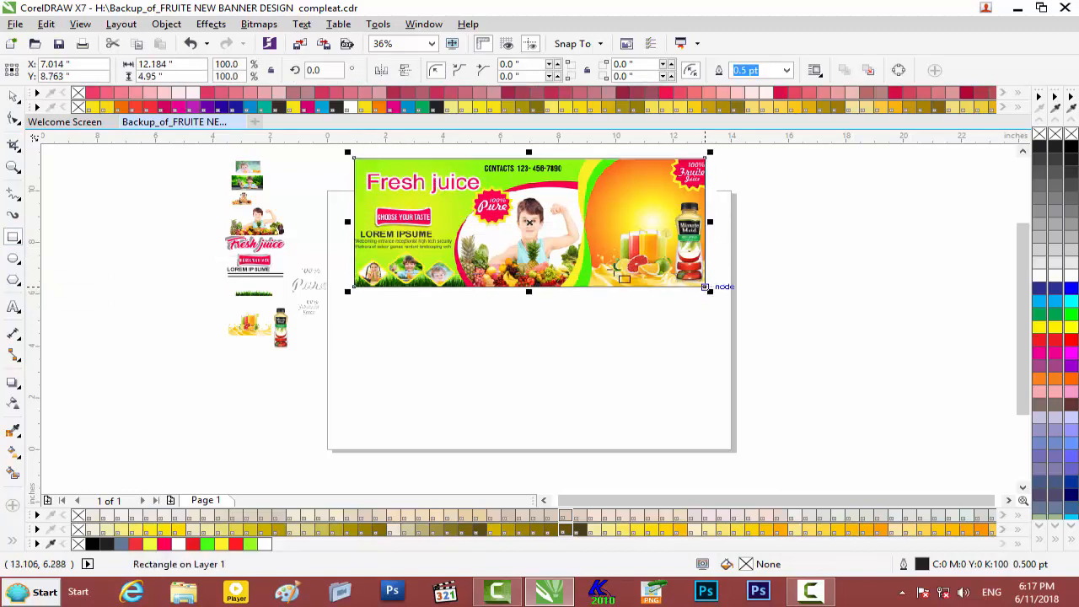
drag(527, 221, 530, 362)
click(764, 352)
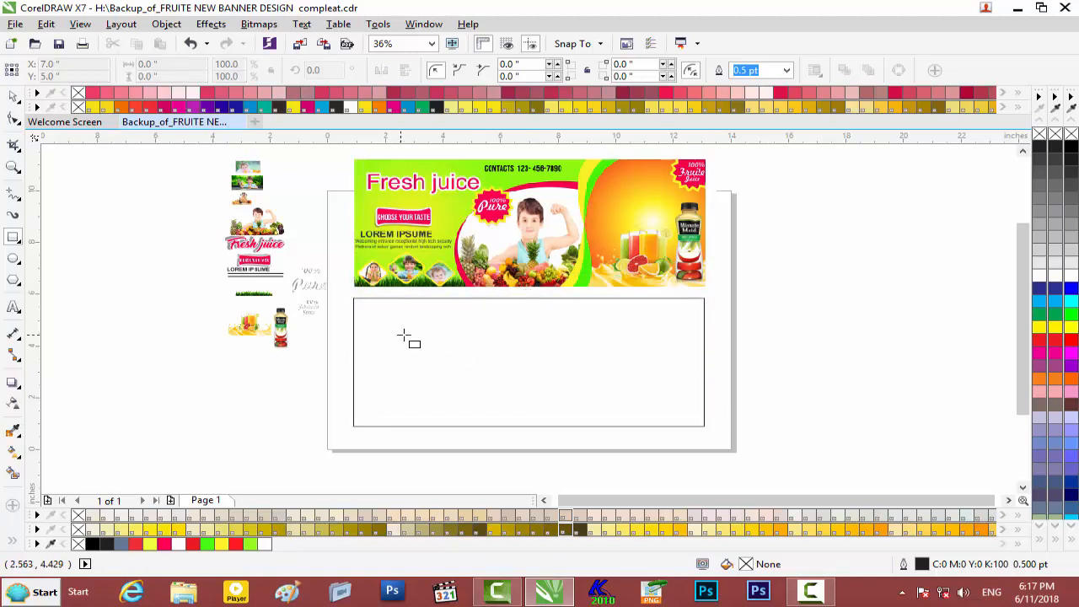
Draw a slanted line across the right part of the empty rectangle, scaled to about 1.66 × 5.27 inches so it extends past both edges
click(19, 199)
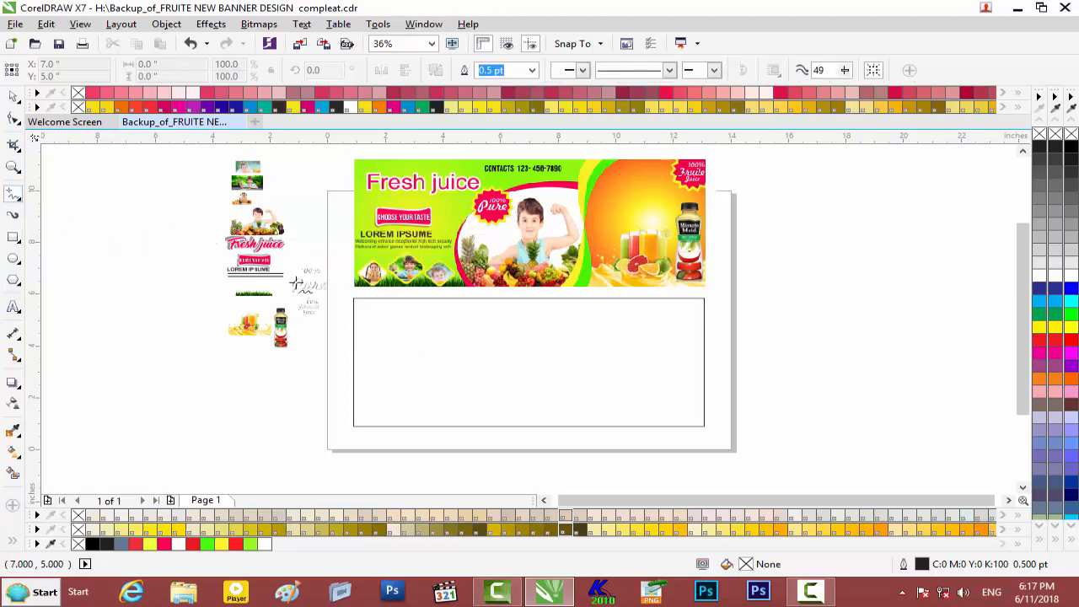
click(604, 297)
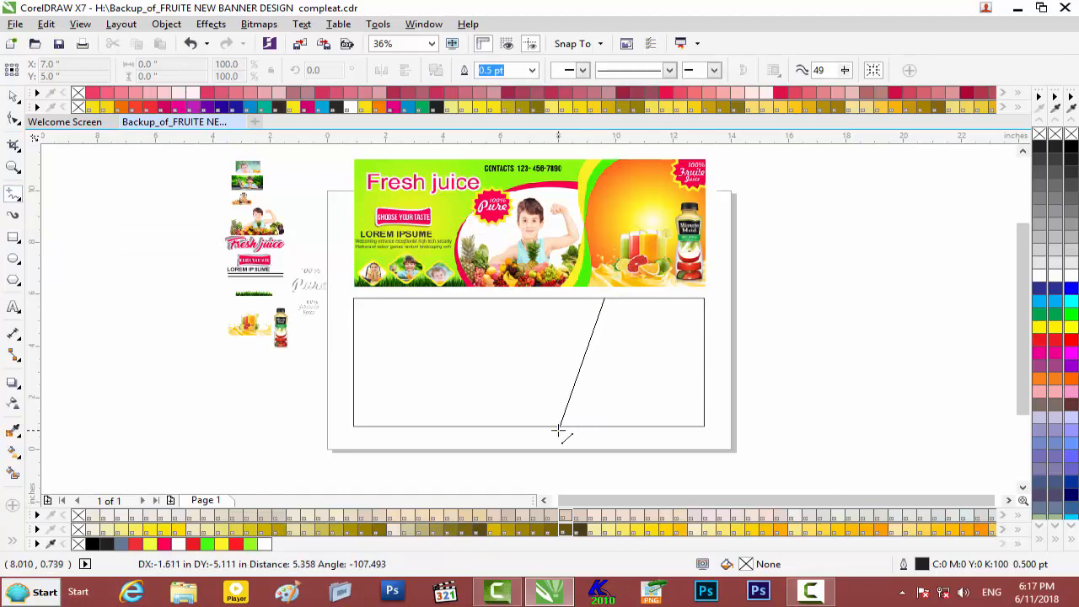
click(558, 430)
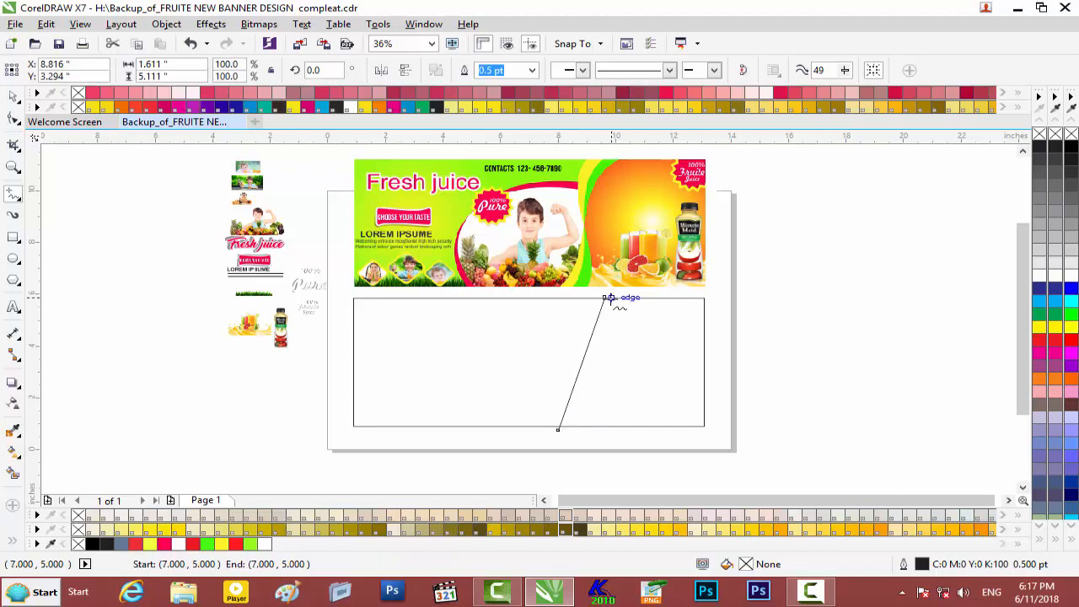
click(14, 96)
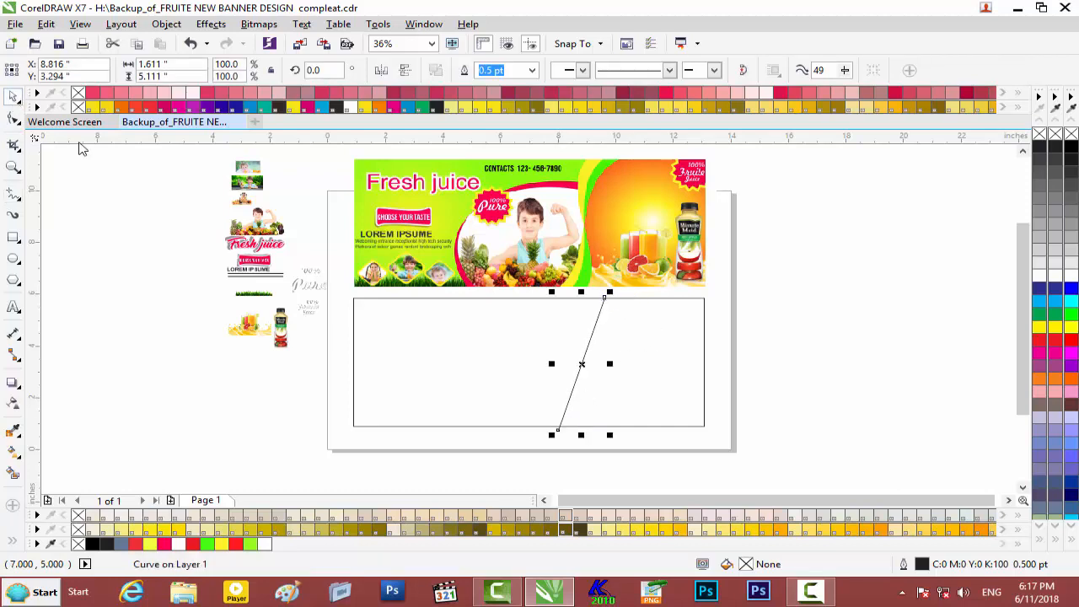
scroll(565, 329, up, 2)
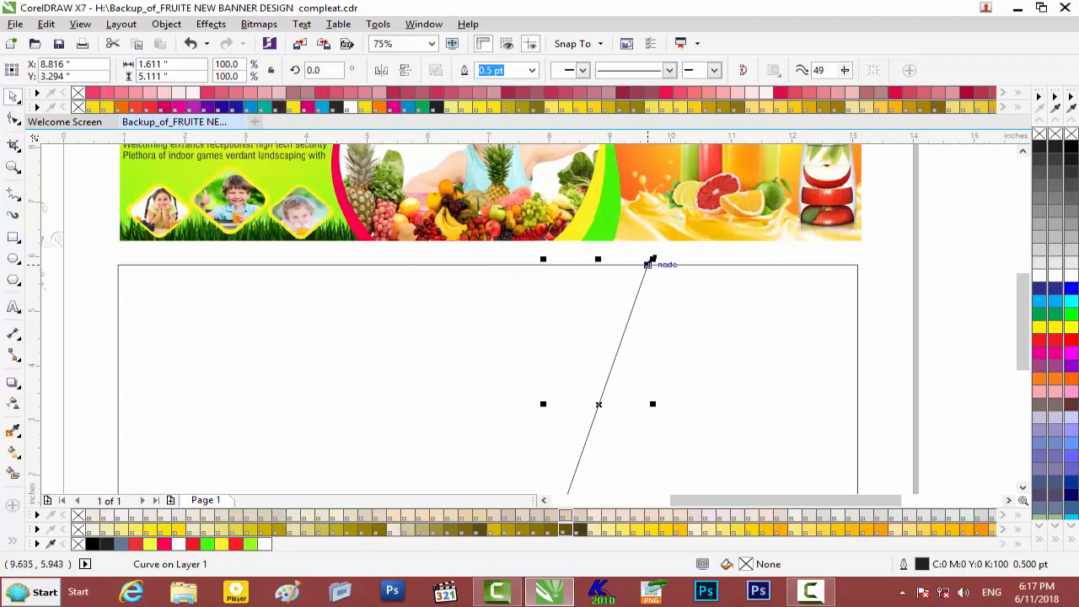
drag(651, 262, 654, 251)
scroll(1018, 315, down, 3)
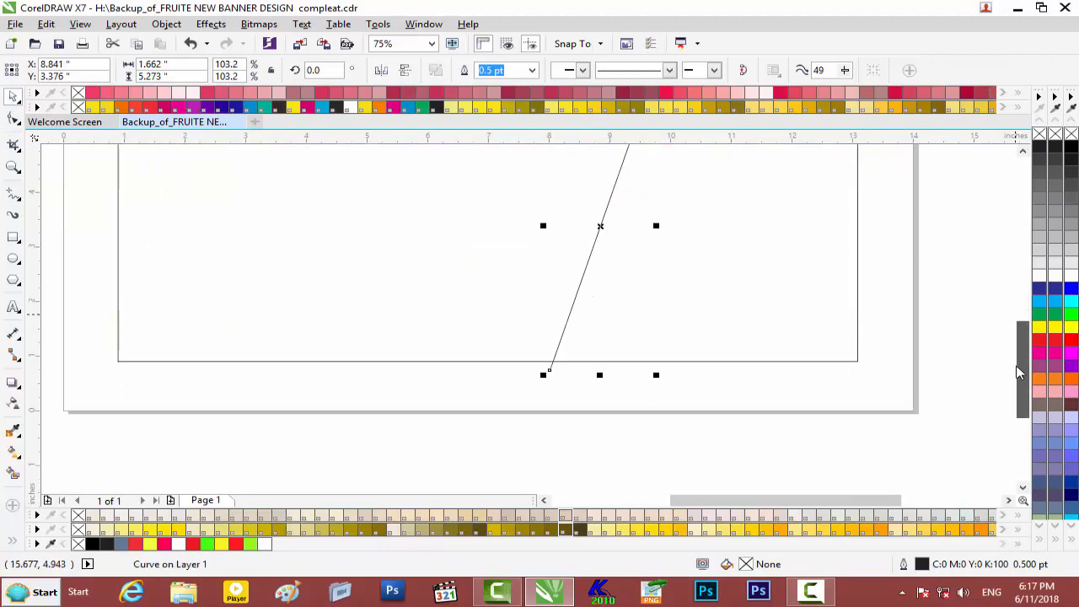
drag(1023, 366, 1006, 337)
scroll(542, 325, down, 2)
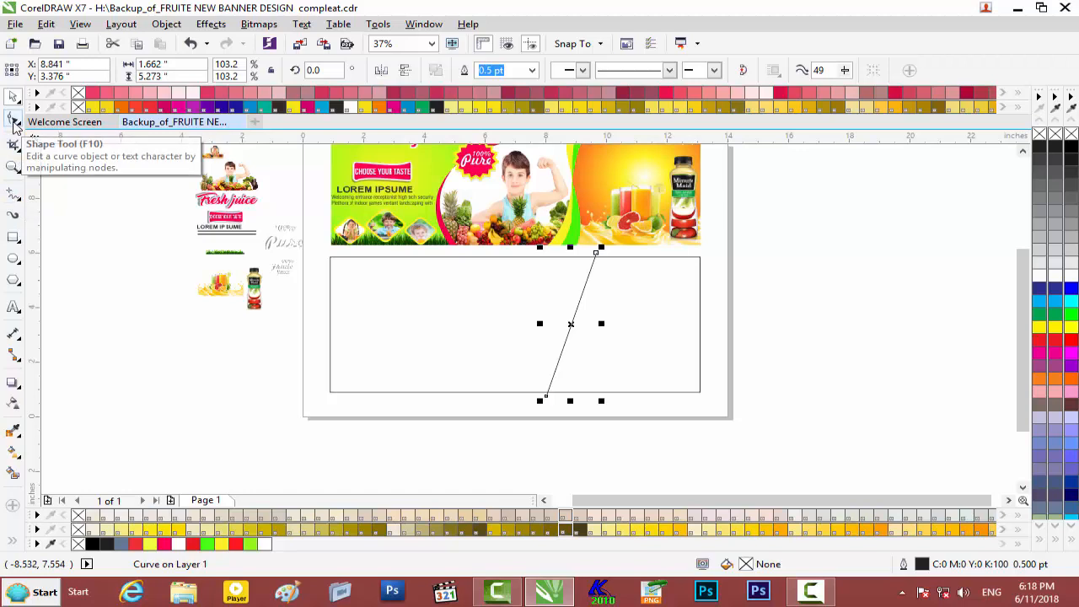
Convert the slanted line to a curve with the Shape tool and bend it into a gentle S using its two control handles
click(13, 122)
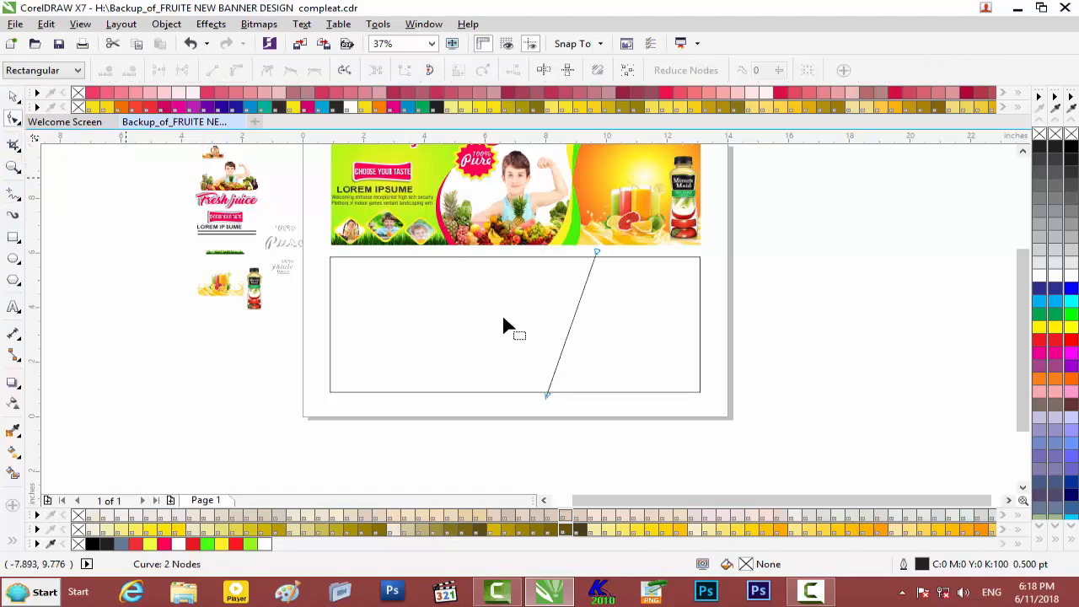
right_click(573, 321)
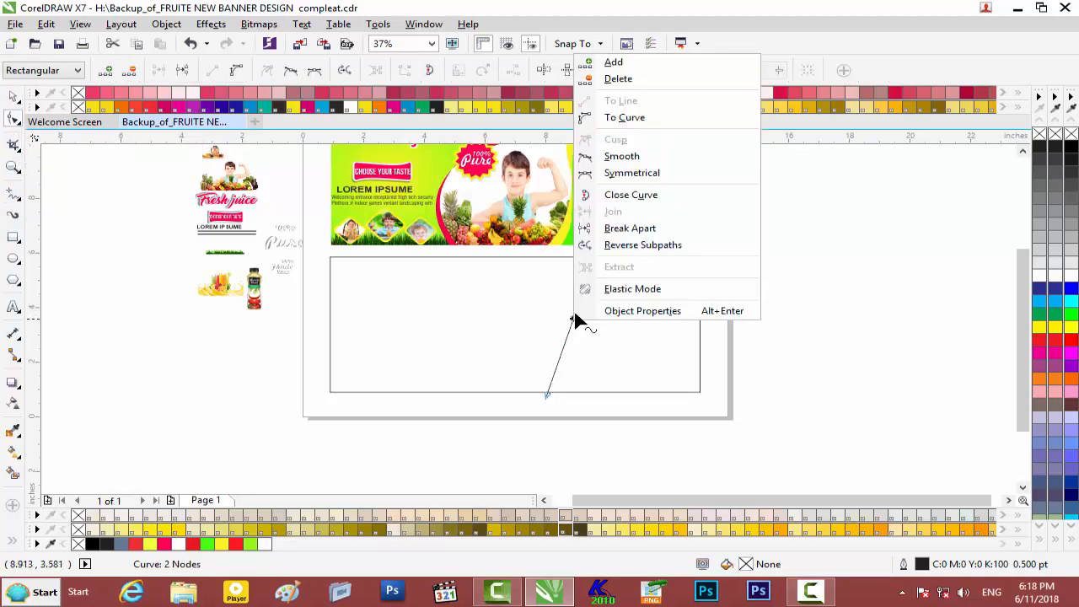
click(631, 119)
drag(583, 306, 588, 303)
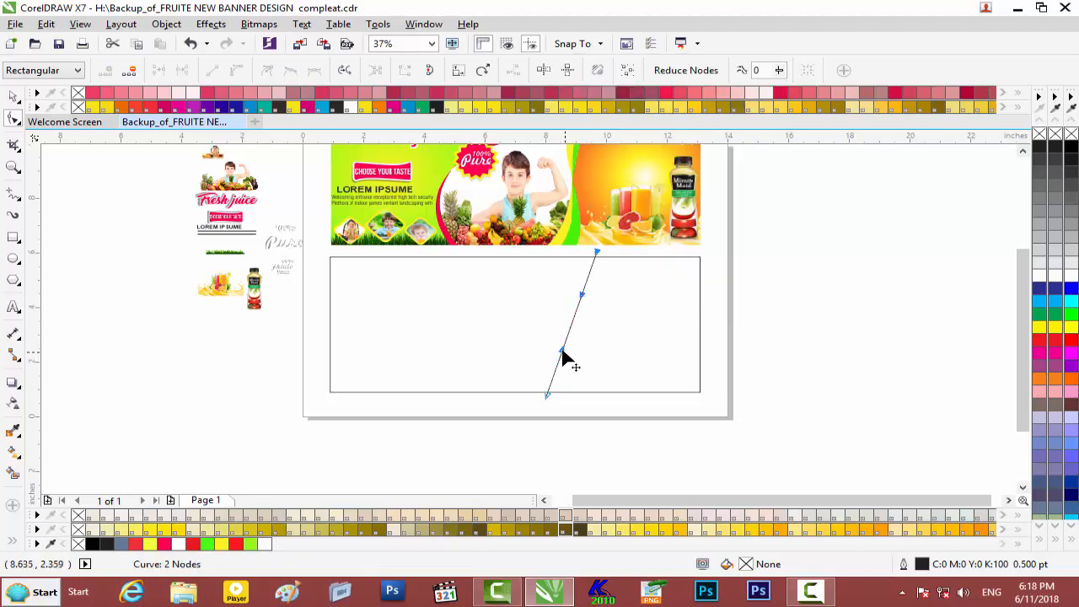
drag(562, 351, 589, 362)
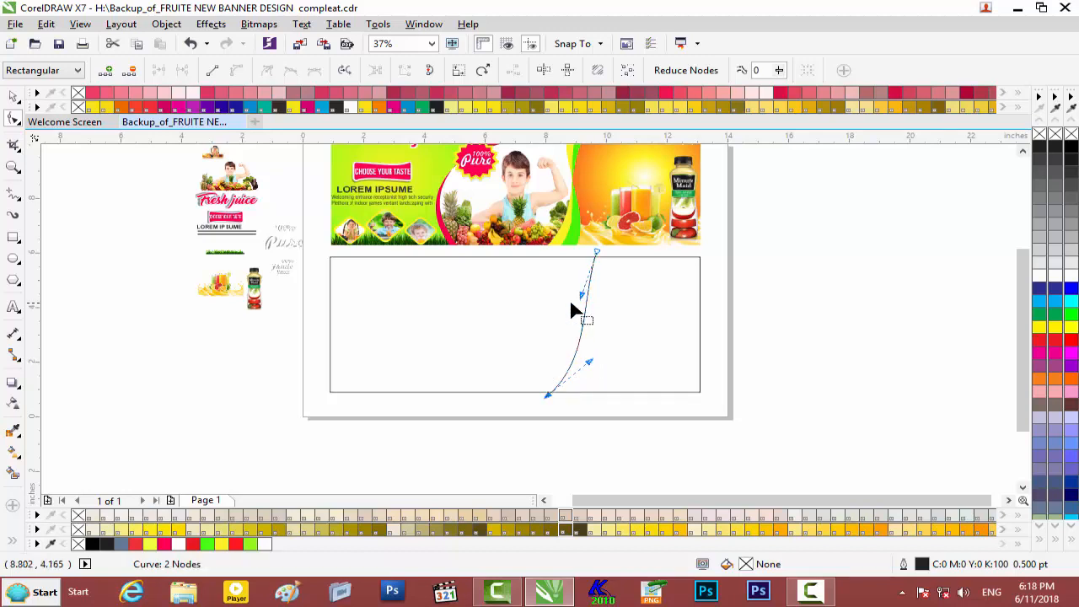
drag(582, 295, 562, 282)
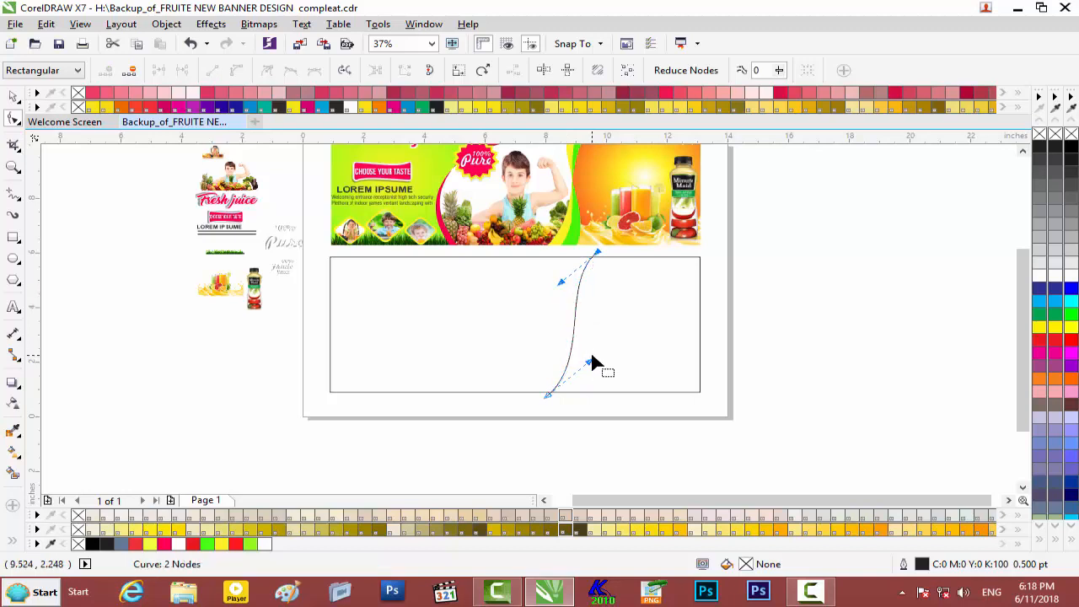
drag(591, 361, 593, 364)
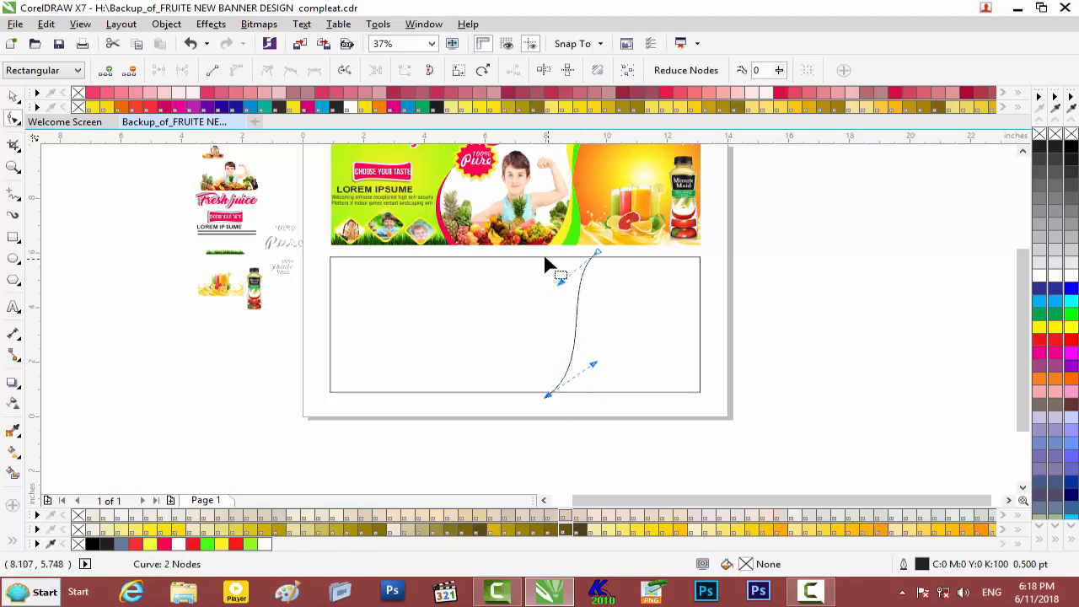
Create two rotated copies of the S-curve around its midpoint, at about 12.5 and 22.9 degrees
click(14, 98)
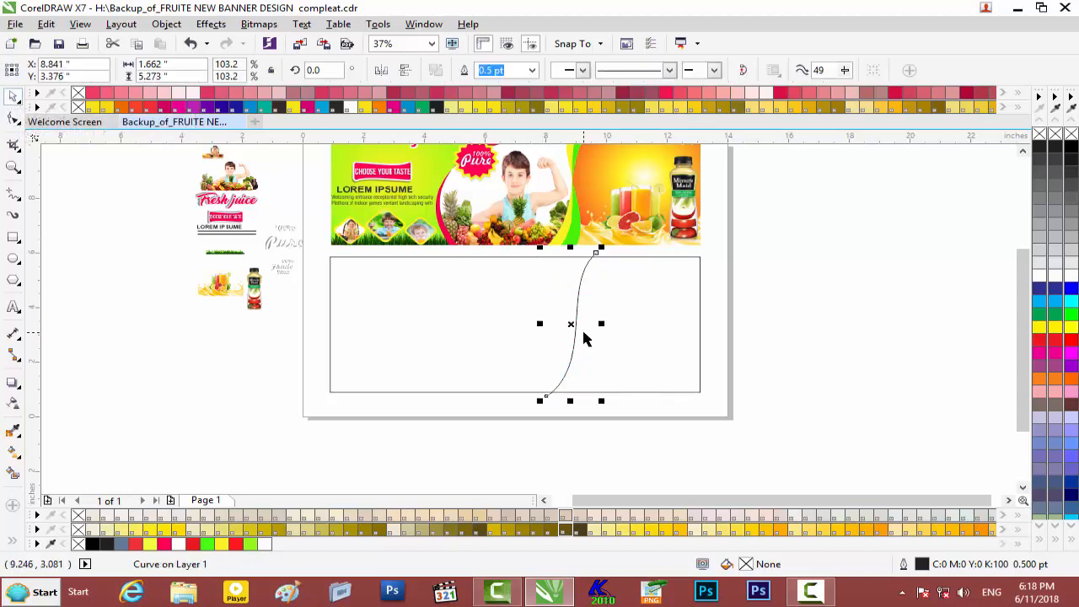
click(576, 330)
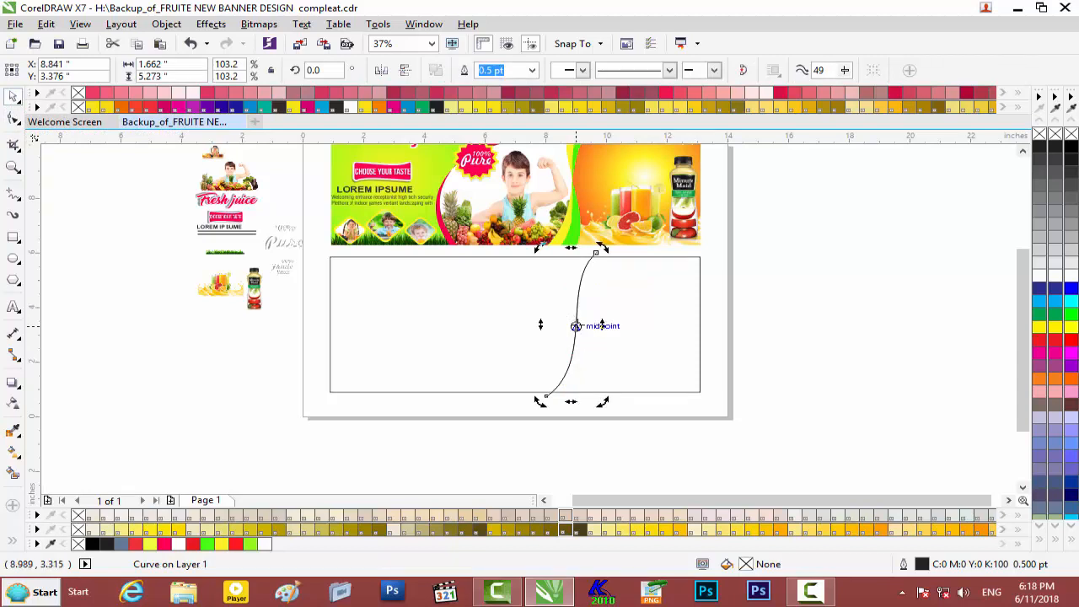
drag(604, 251, 585, 246)
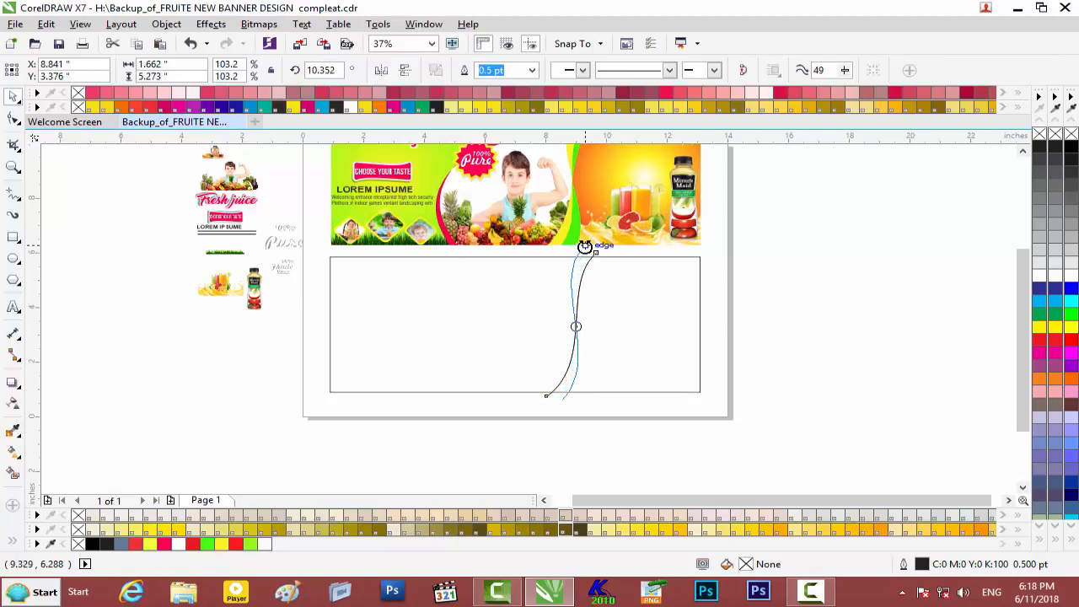
drag(585, 246, 581, 245)
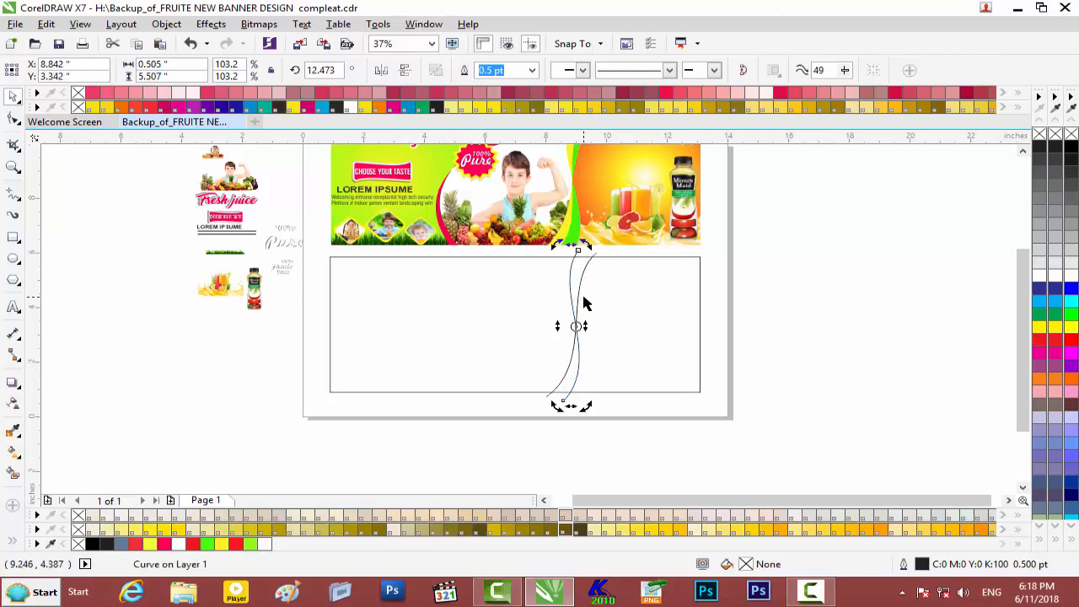
drag(580, 247, 567, 247)
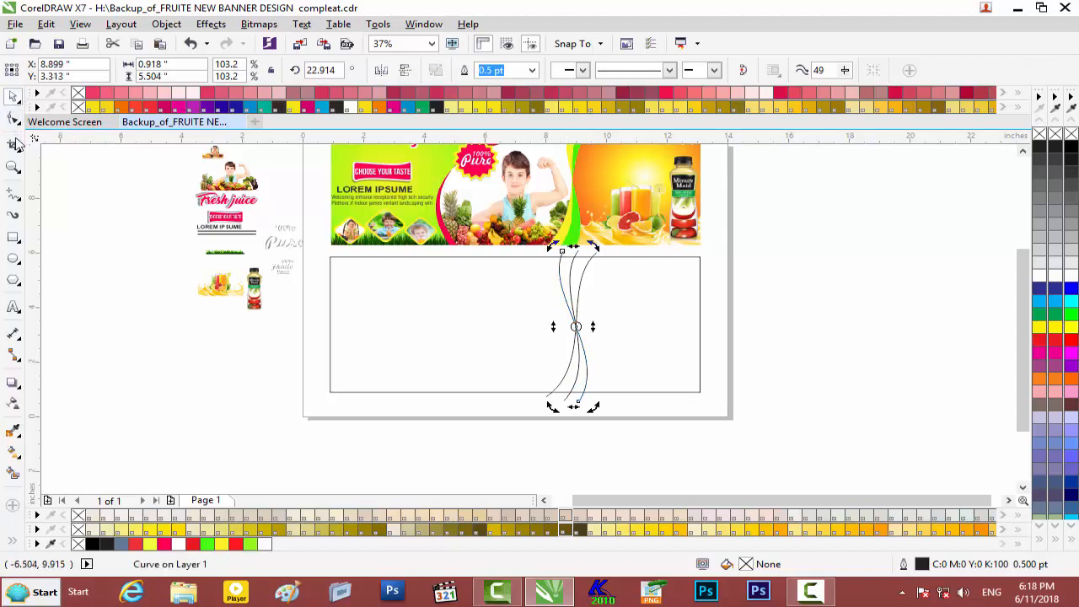
Draw a diagonal line about 5.6 inches long from the upper part of the S-curves to the rectangle's bottom edge and convert it to a curve
click(14, 195)
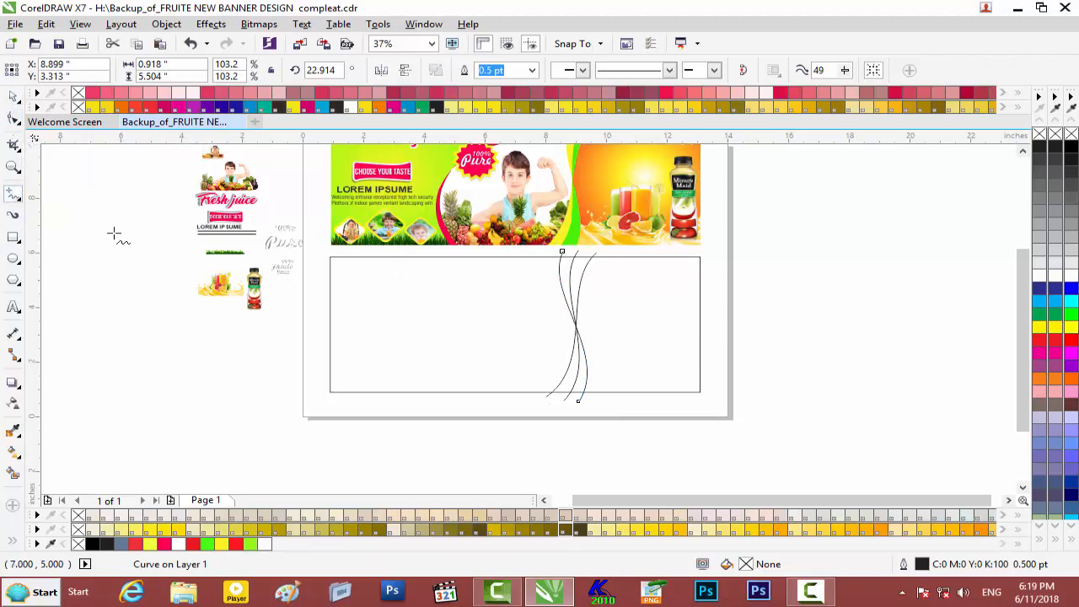
click(560, 281)
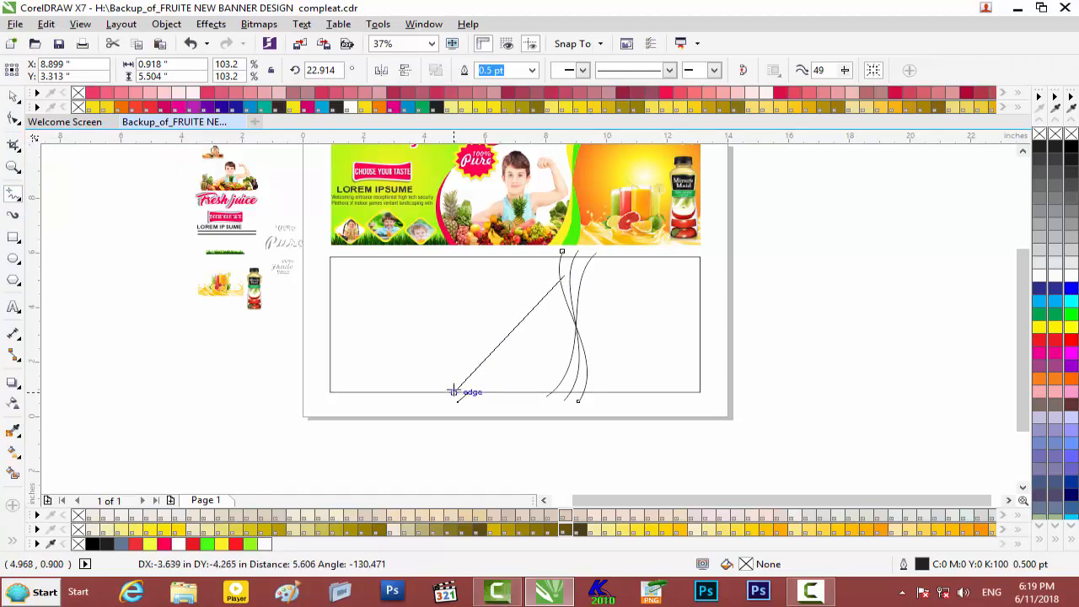
click(454, 391)
key(F10)
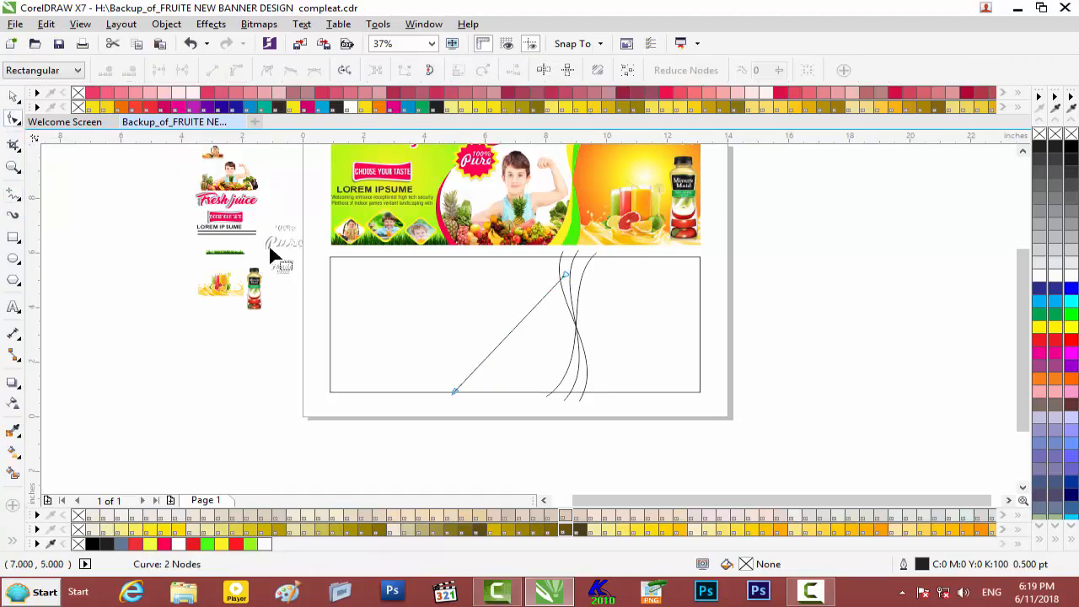
right_click(512, 330)
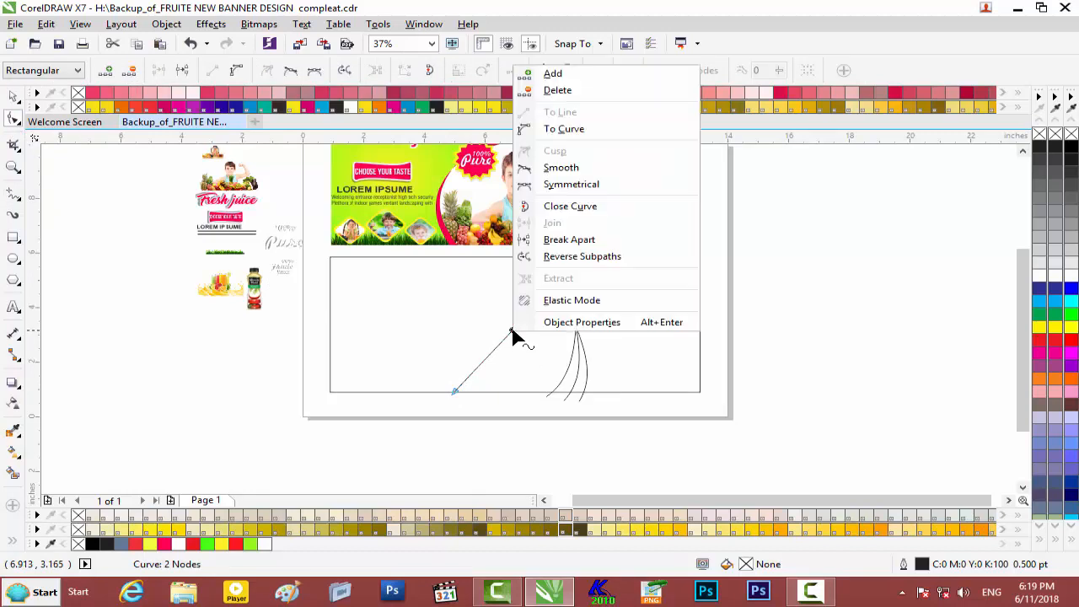
click(563, 129)
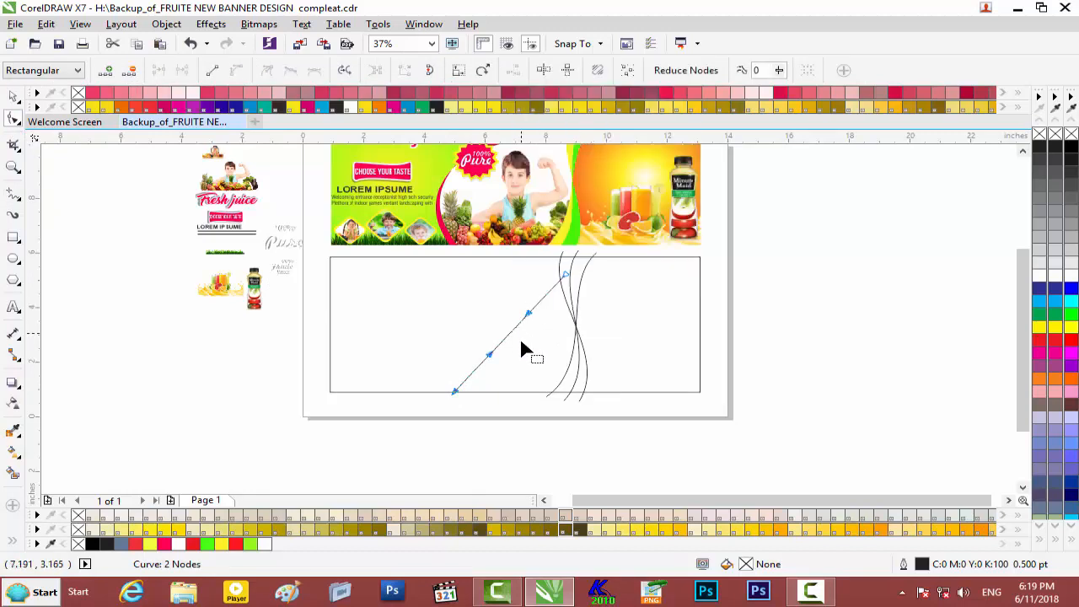
click(523, 345)
click(512, 332)
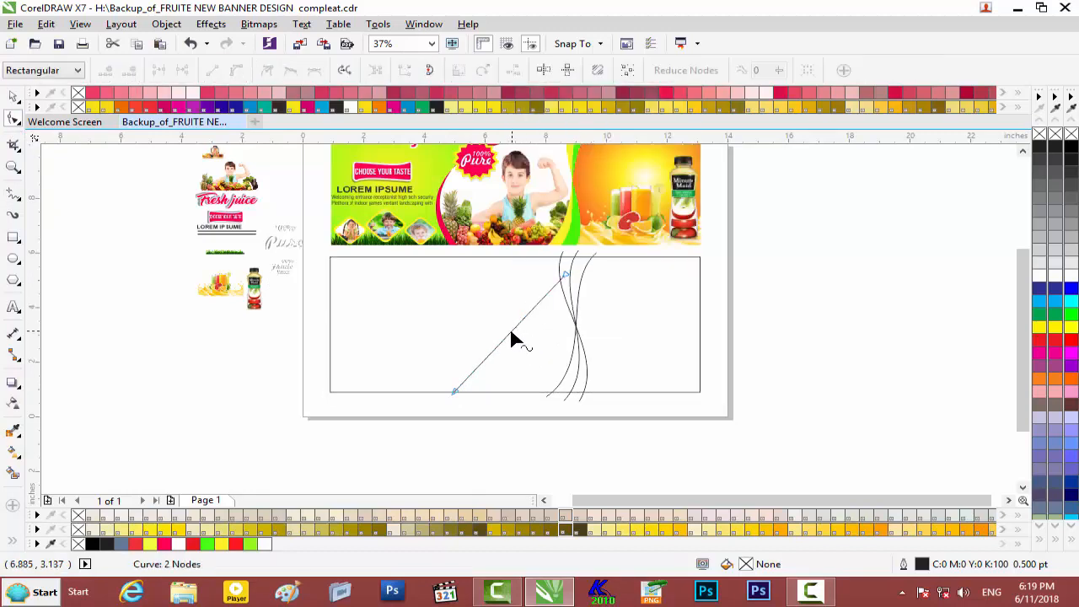
Bulge the diagonal curve up and left into a rounded arc about 3.78 × 4.78 inches, extending its lower end below the rectangle
drag(511, 335, 464, 301)
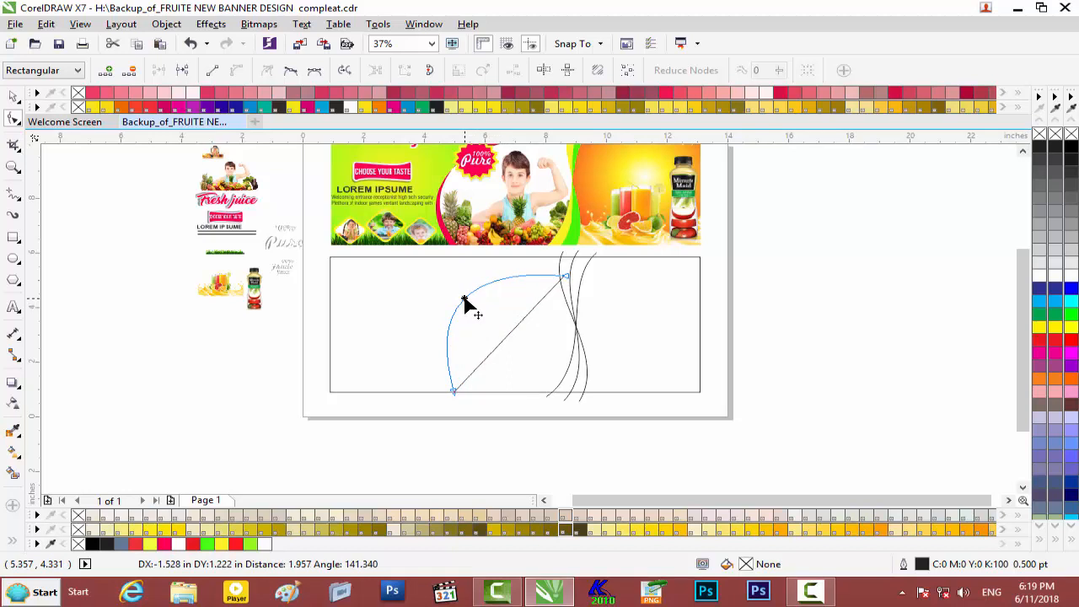
drag(463, 300, 464, 304)
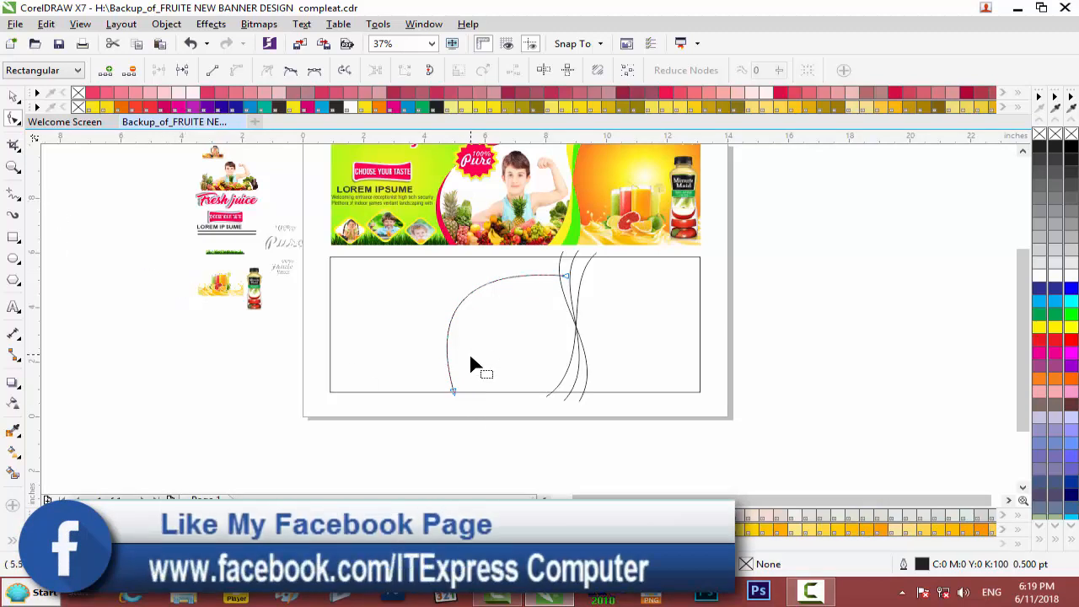
drag(453, 391, 471, 397)
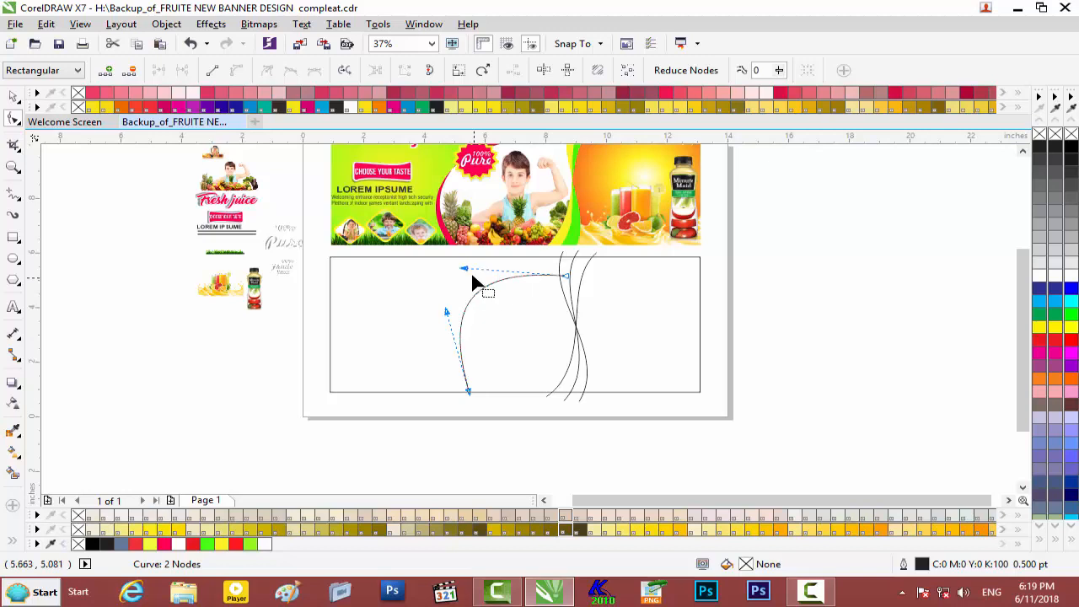
drag(465, 270, 478, 270)
drag(467, 392, 455, 407)
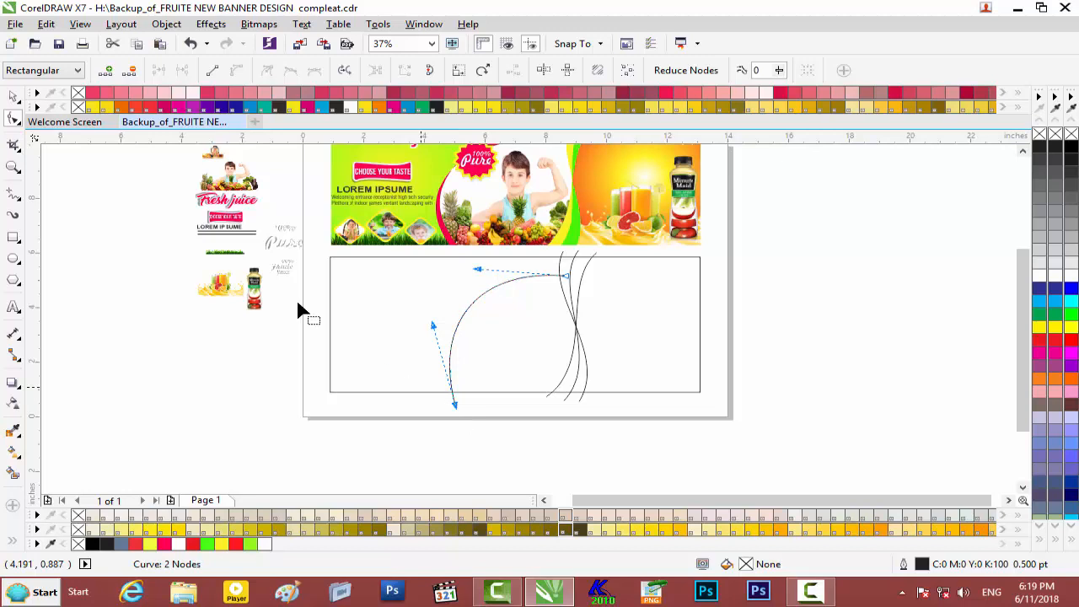
click(10, 98)
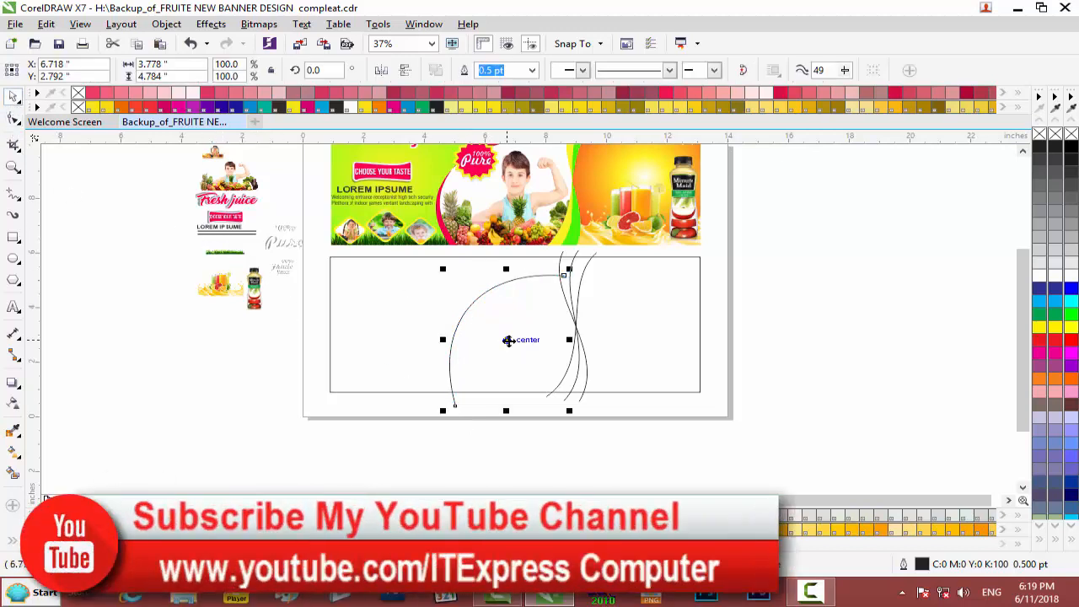
Create a copy of the large arc rotated to about 351.8 degrees around a pivot on the arc's upper-left edge
click(503, 337)
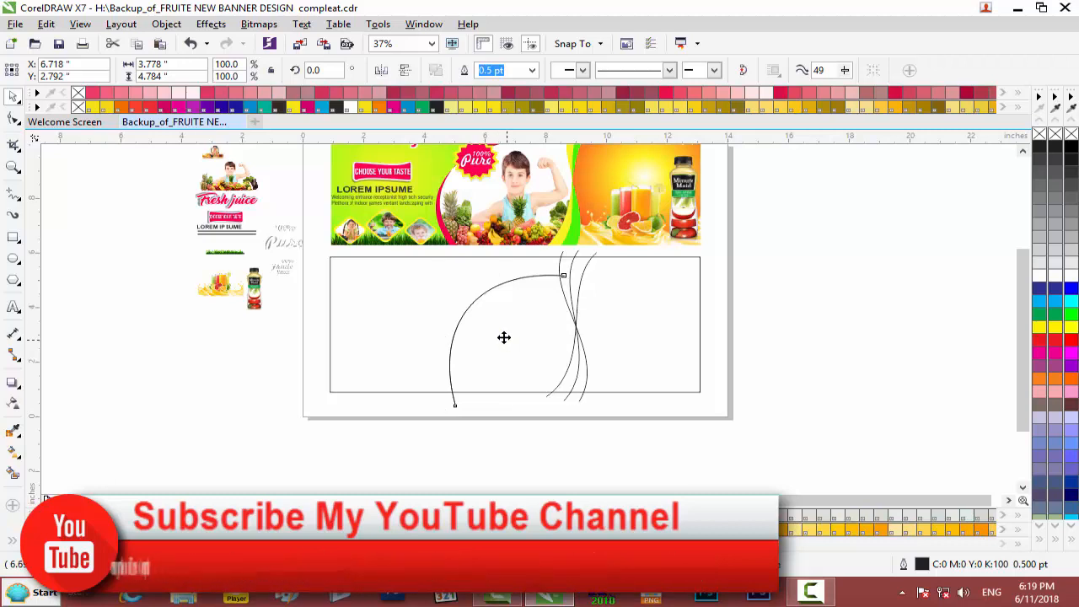
click(476, 319)
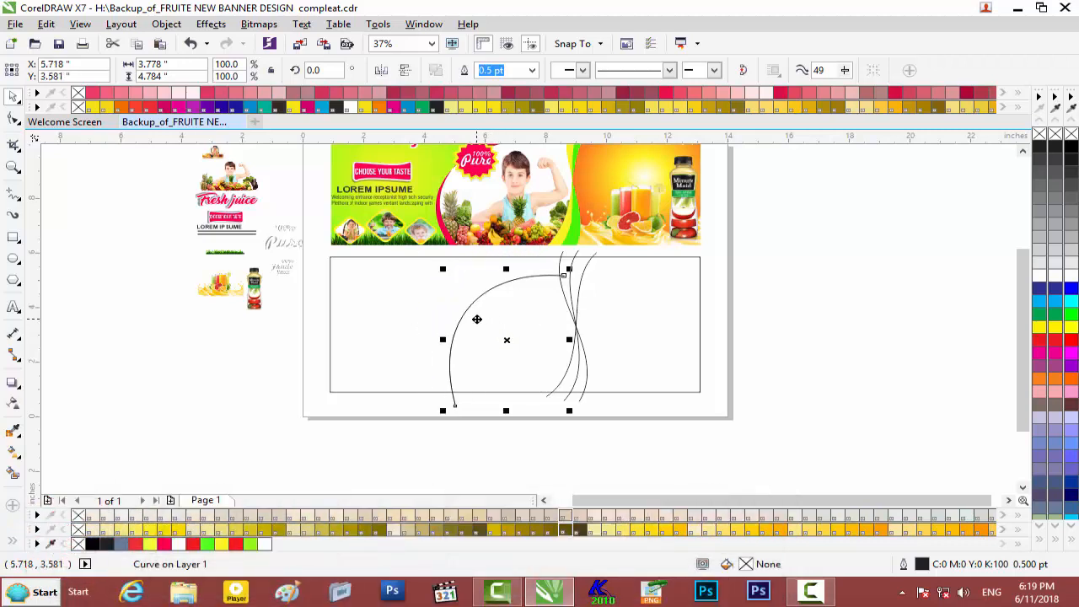
click(492, 339)
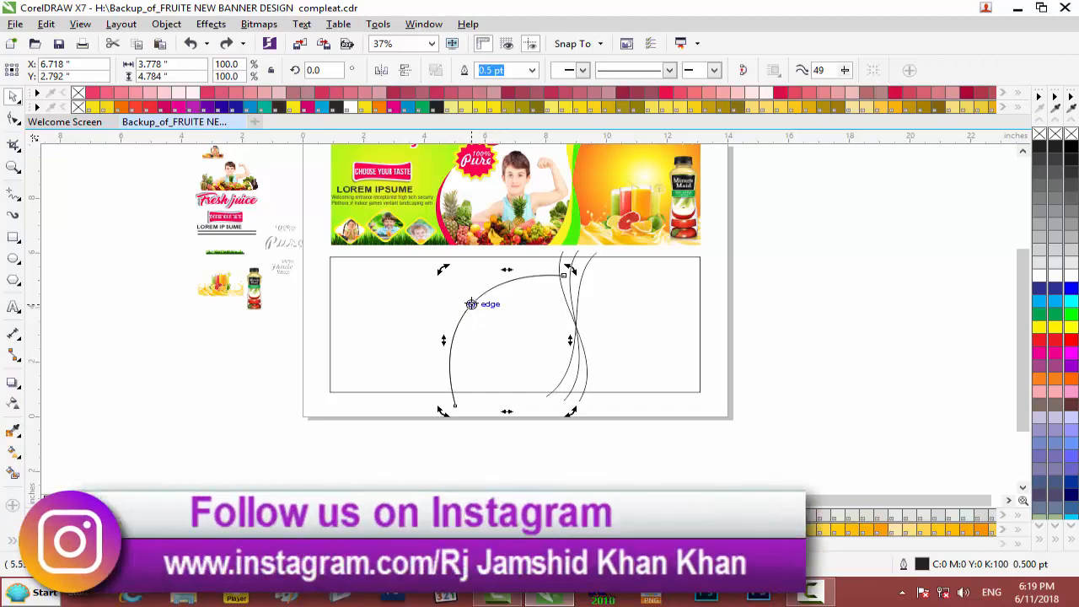
drag(472, 303, 472, 304)
drag(570, 270, 574, 284)
drag(575, 285, 575, 285)
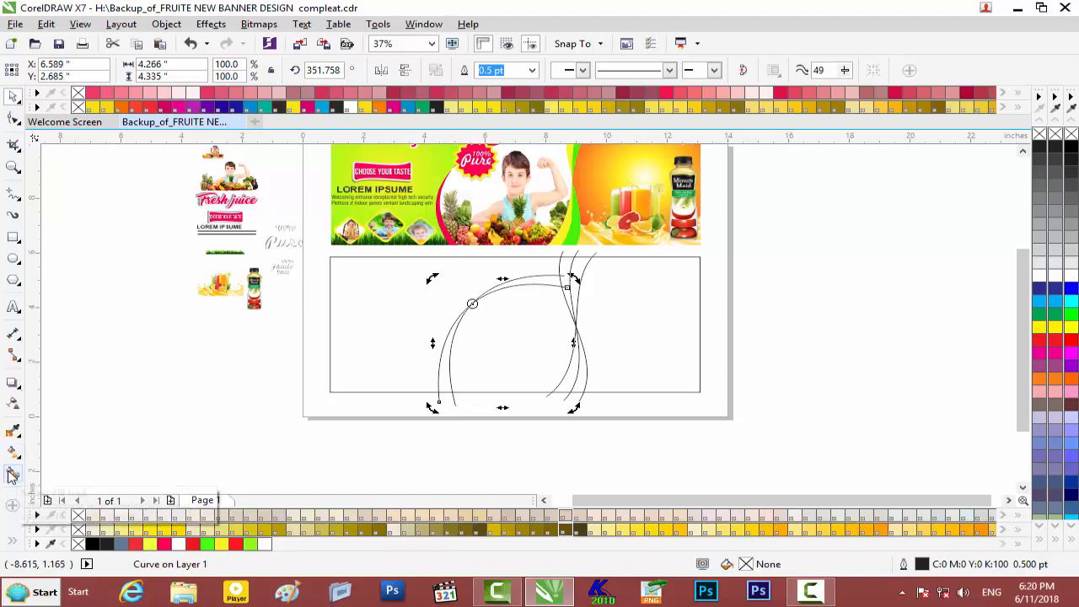
Use Smart Fill with a slate blue fill colour to fill the lower and upper crescents between the two arcs
click(12, 475)
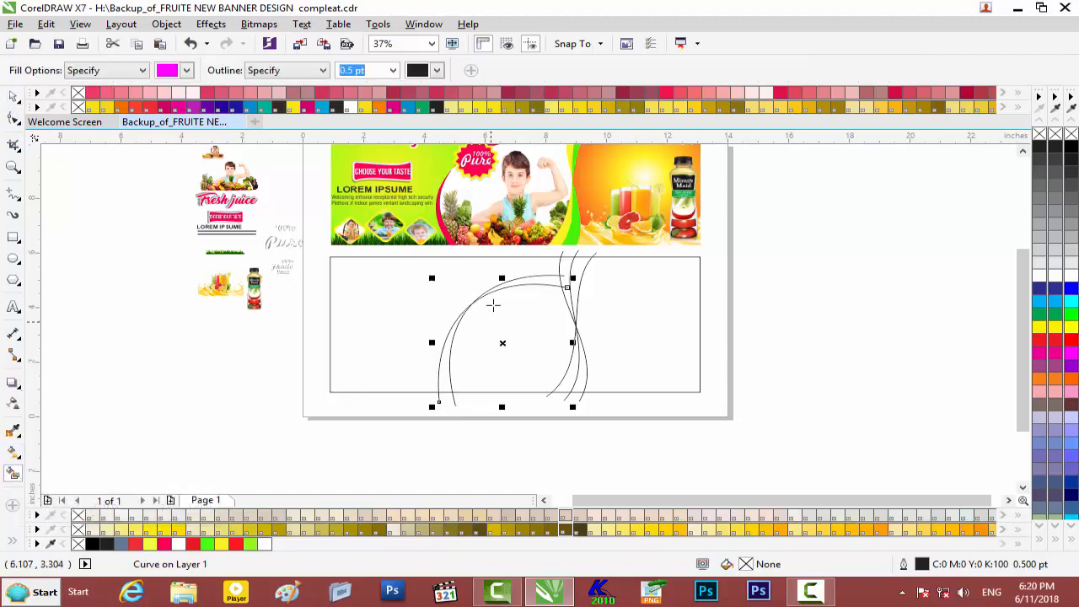
click(188, 70)
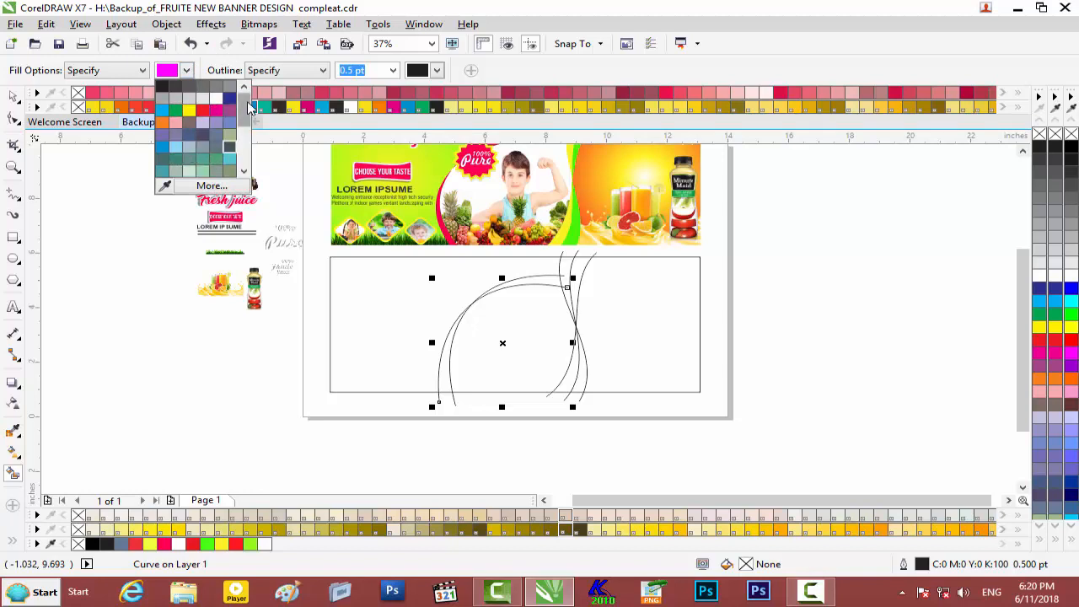
mouse_move(247, 117)
mouse_down()
mouse_move(248, 160)
mouse_move(250, 110)
mouse_up()
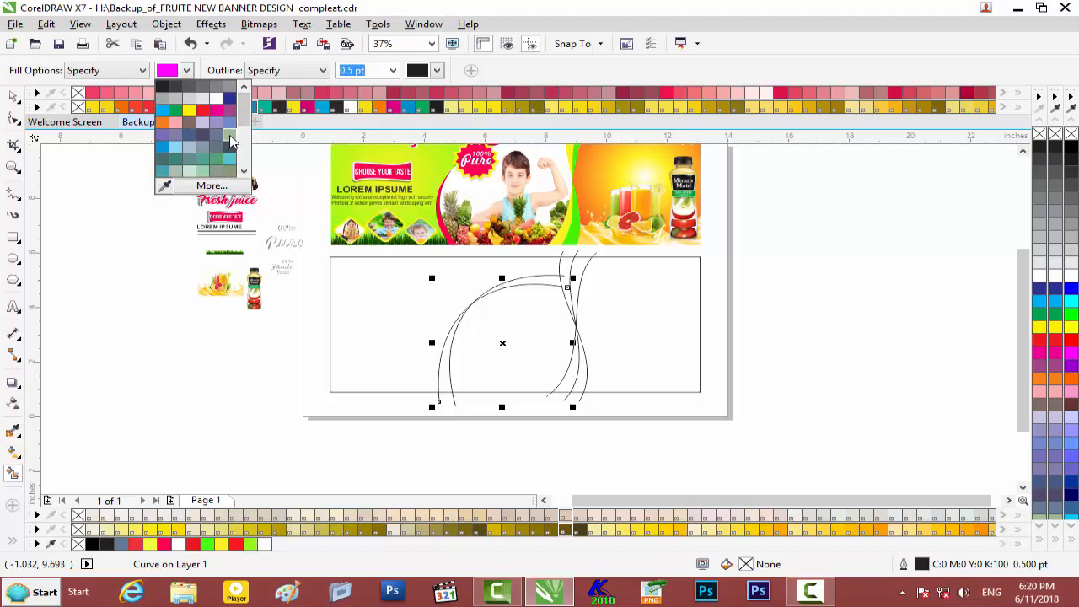
click(198, 141)
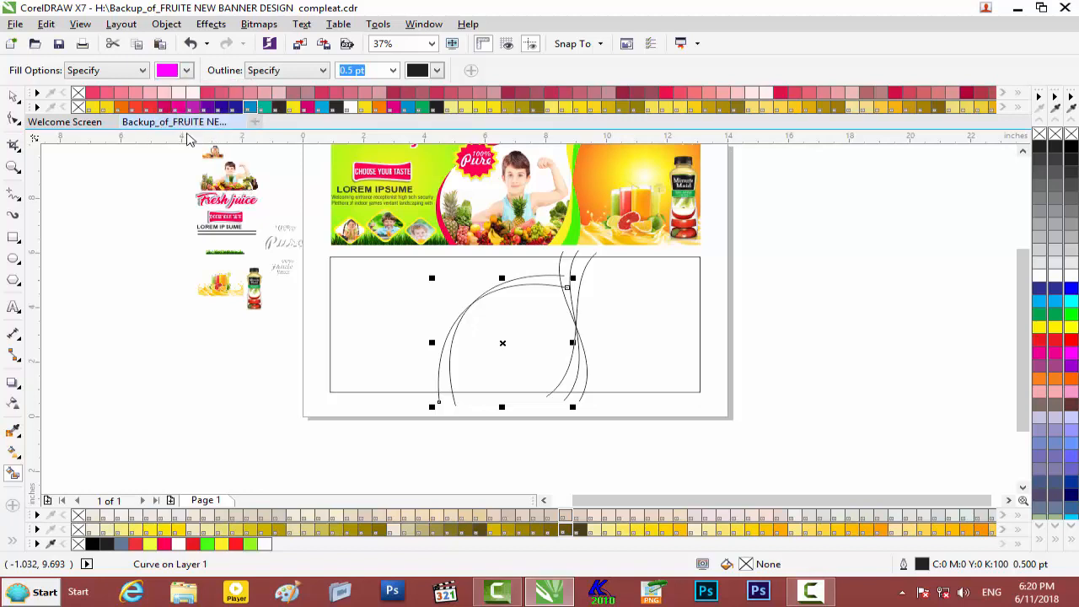
click(444, 386)
click(538, 280)
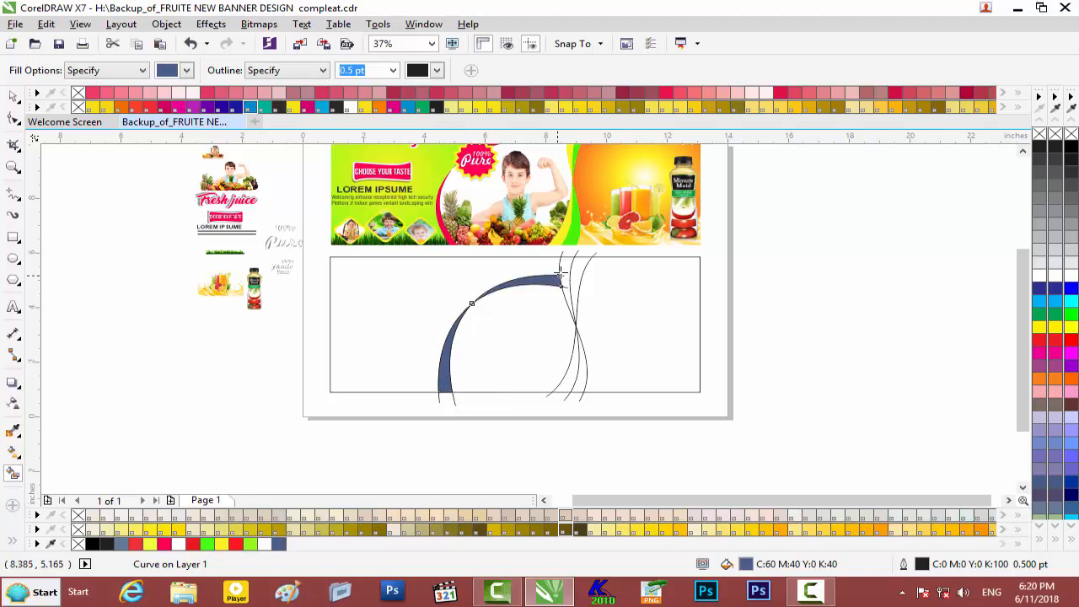
Smart-fill the upper and lower strips between the S-curves, plus the banner's left and right panels, with the same slate blue
click(567, 270)
click(580, 272)
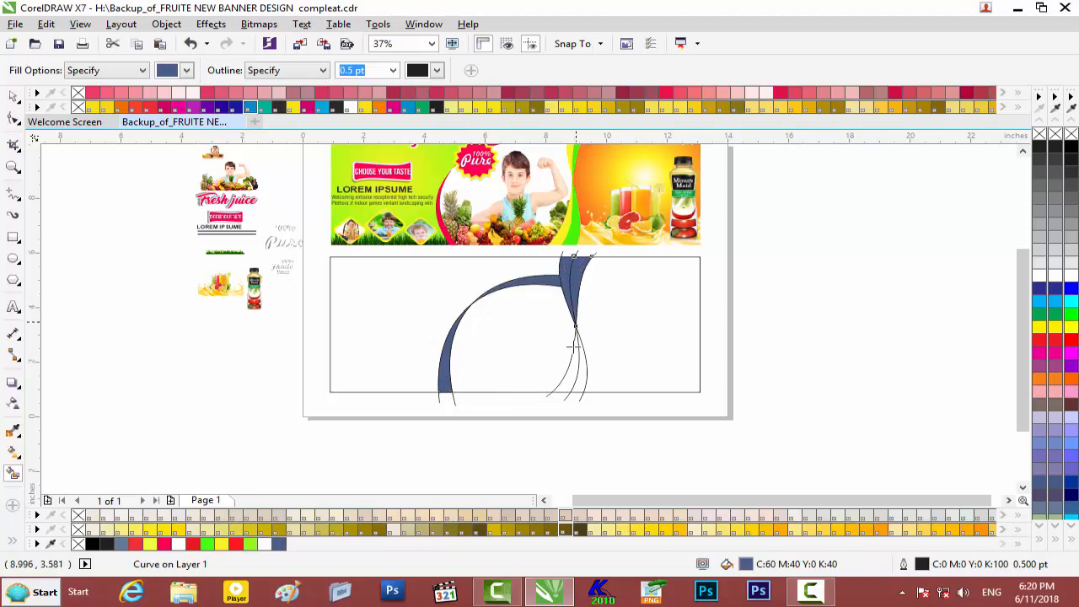
click(581, 382)
click(561, 389)
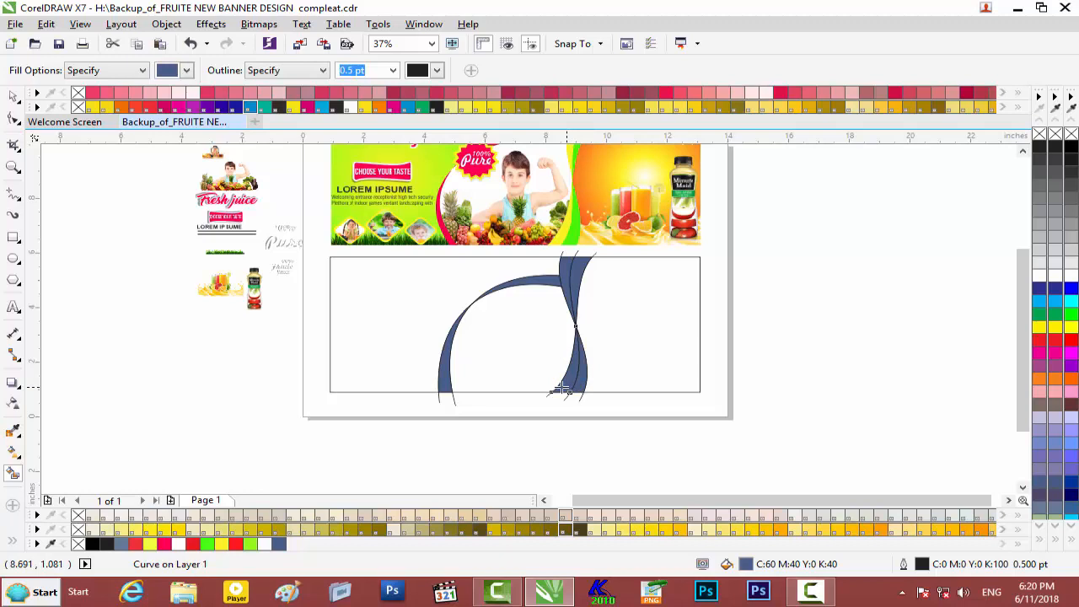
click(398, 313)
click(609, 314)
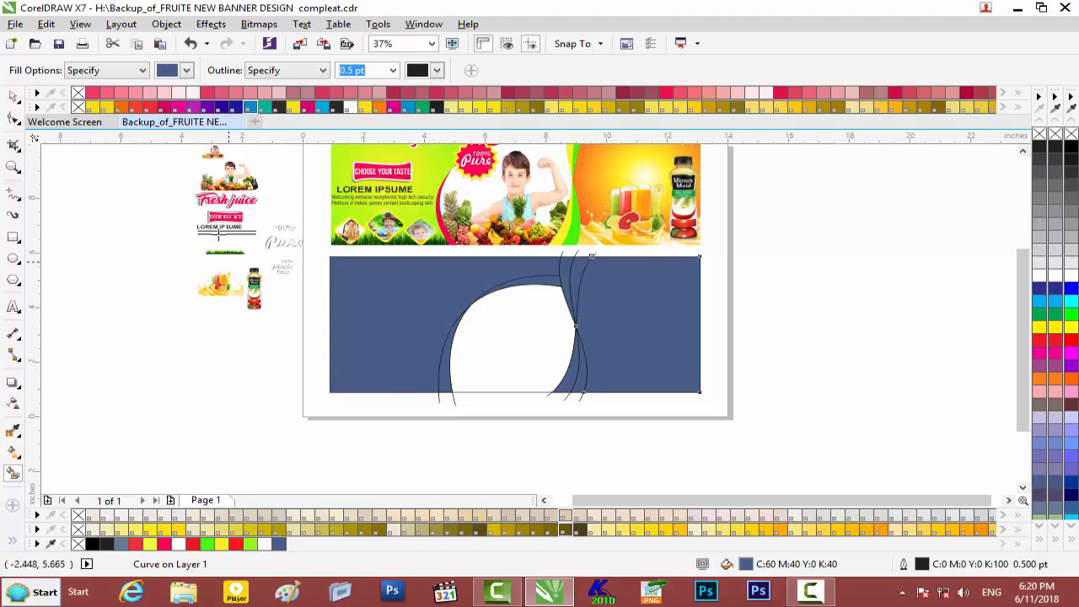
Delete the three original S-curve lines whose ends overhang the banner's top edge
click(15, 96)
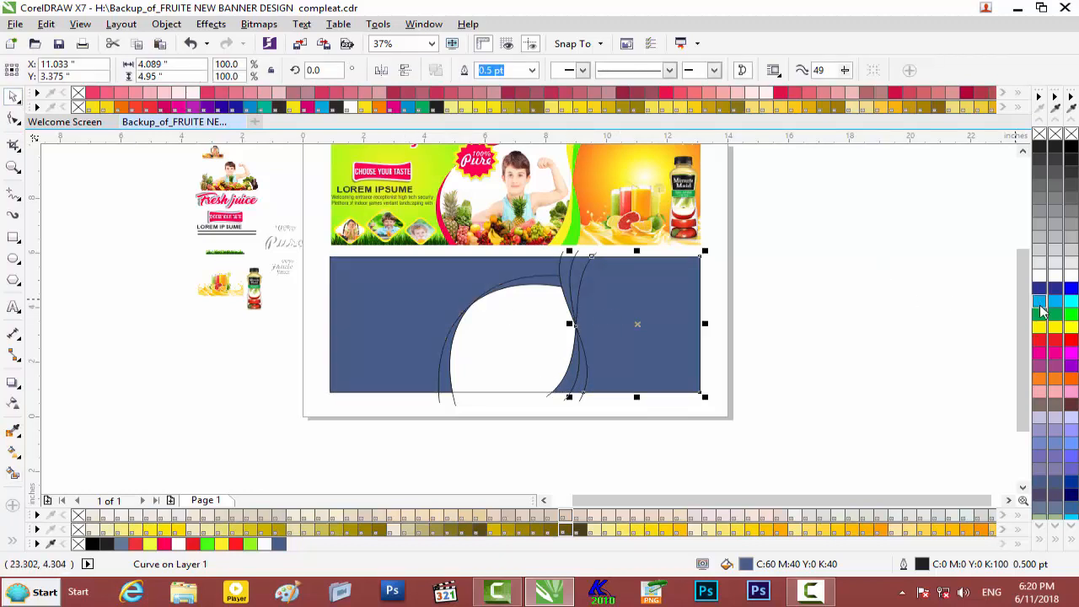
scroll(1018, 315, up, 3)
scroll(658, 308, up, 3)
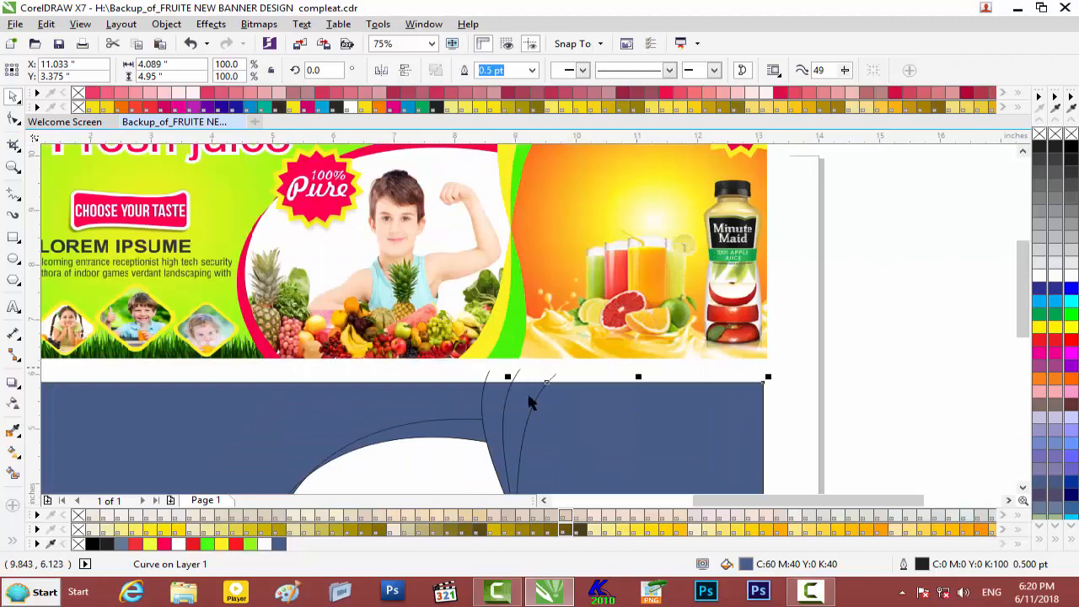
click(555, 376)
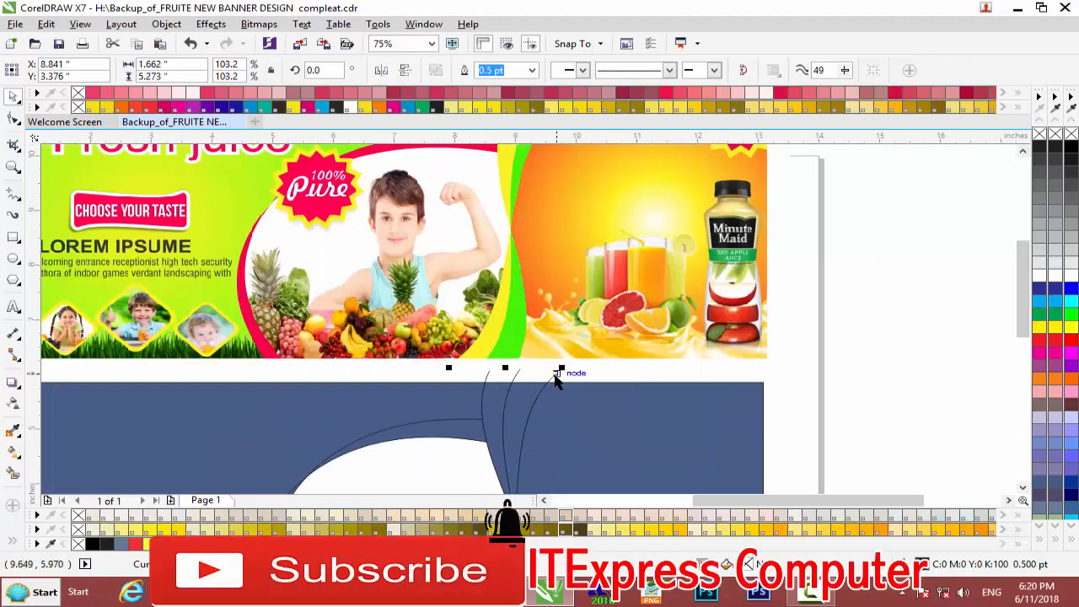
key(Delete)
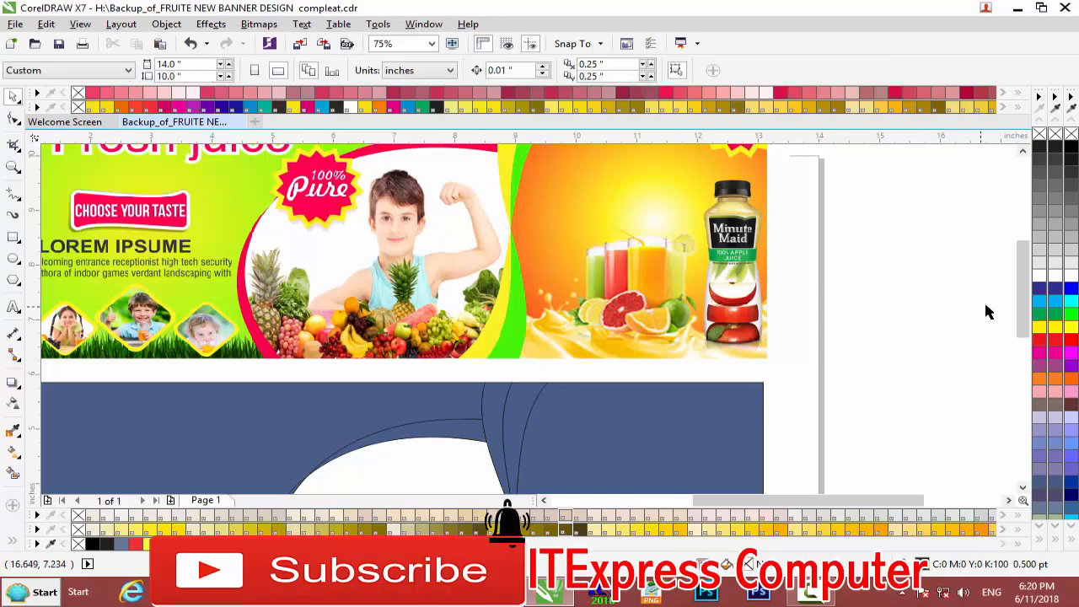
Delete the two original arc lines whose ends extend below the banner's bottom edge
mouse_move(1020, 309)
mouse_down()
mouse_move(1020, 371)
mouse_move(1002, 393)
mouse_move(1004, 379)
mouse_up()
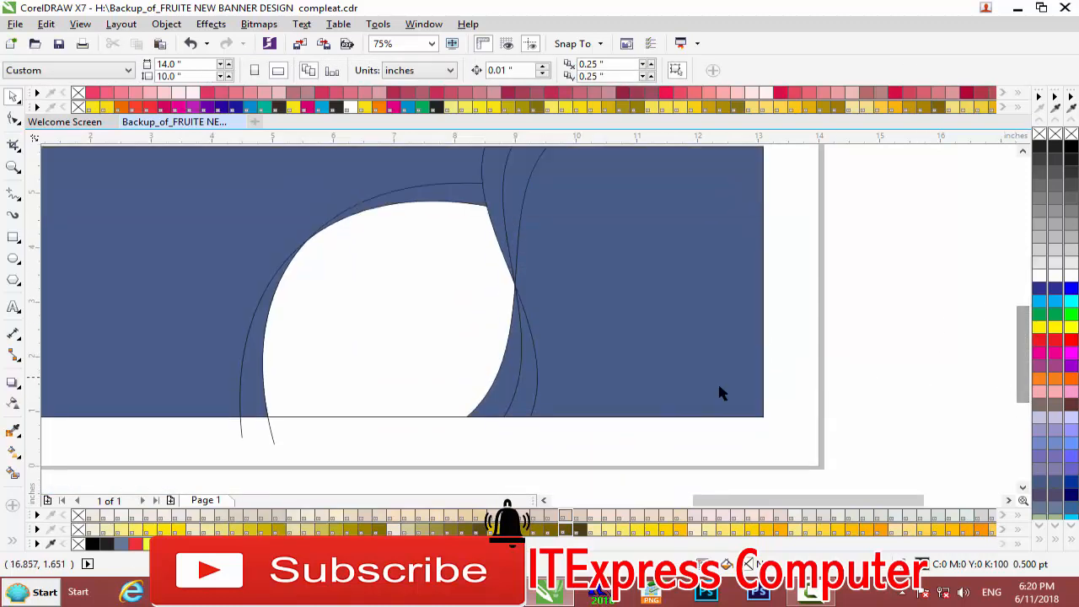
click(269, 435)
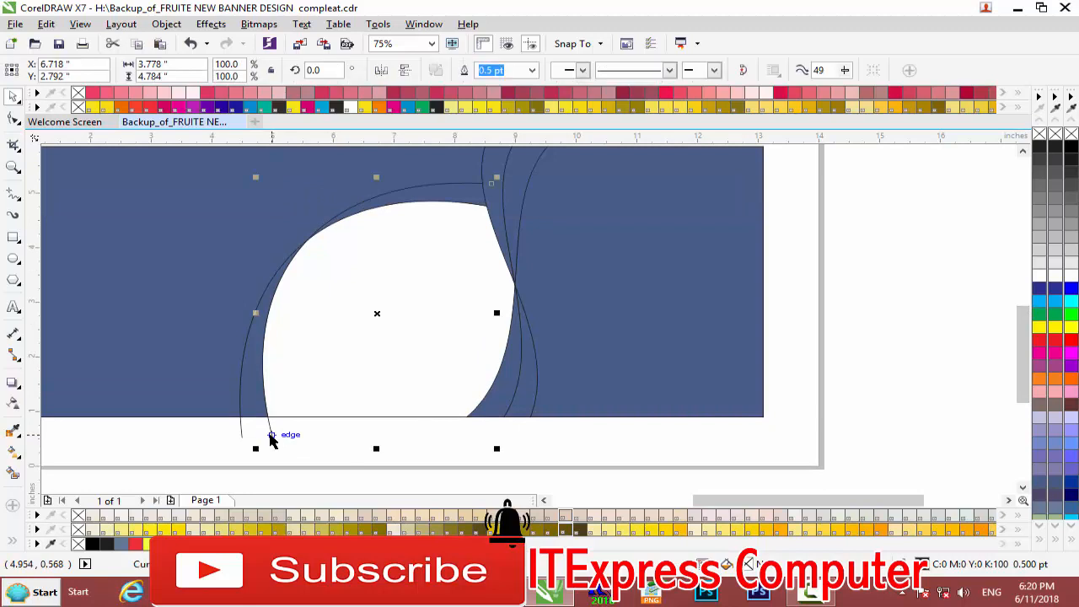
key(Escape)
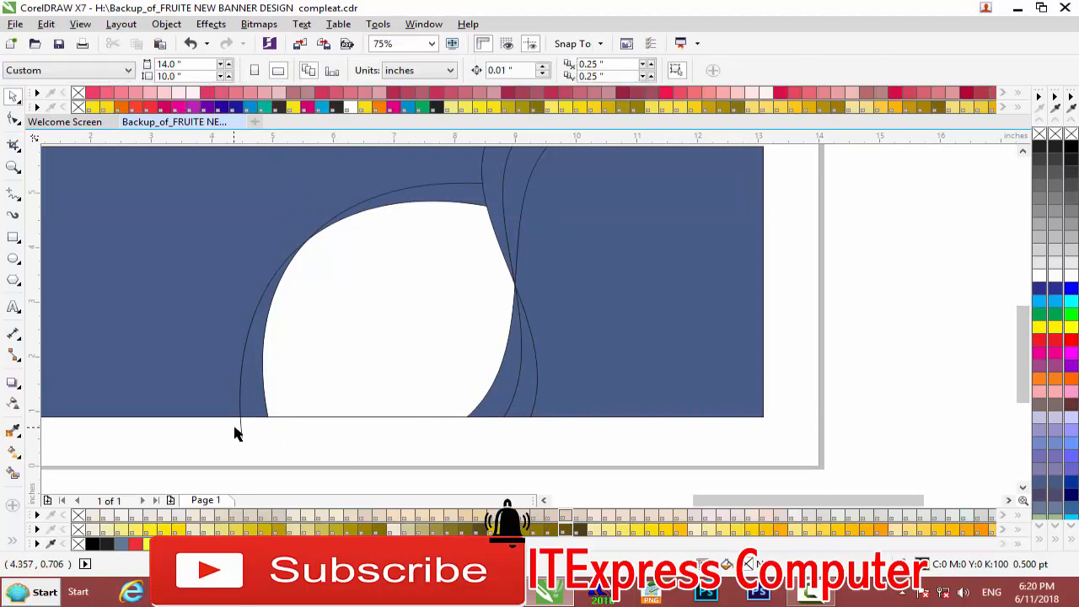
click(239, 427)
key(Escape)
Apply an elliptical fountain fill to the right panel, with its white centre mid-panel and its blue end beyond the lower-right corner
scroll(554, 382, down, 2)
click(605, 345)
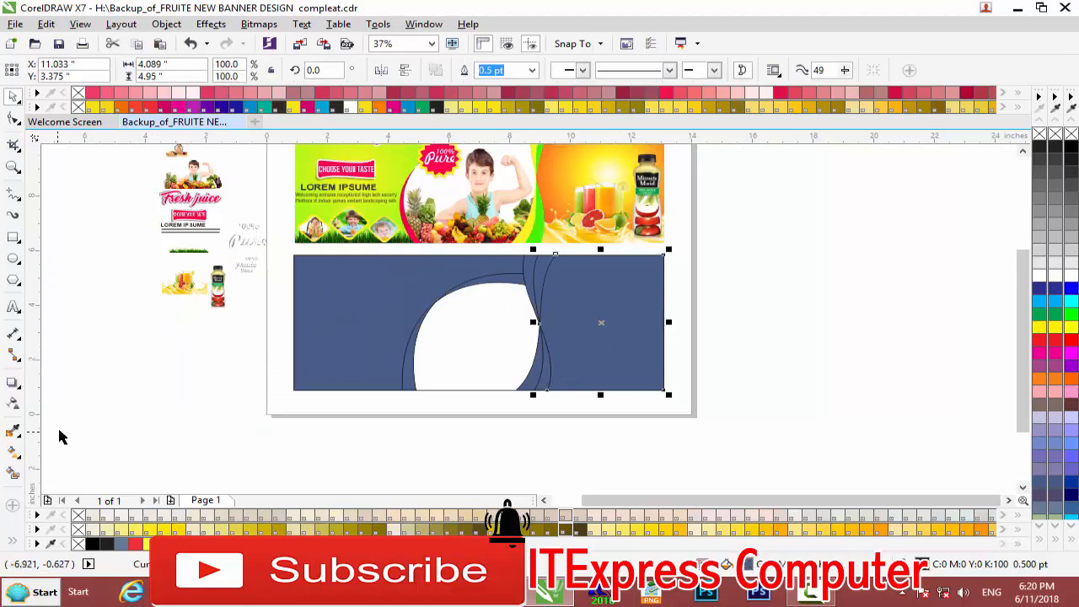
click(14, 451)
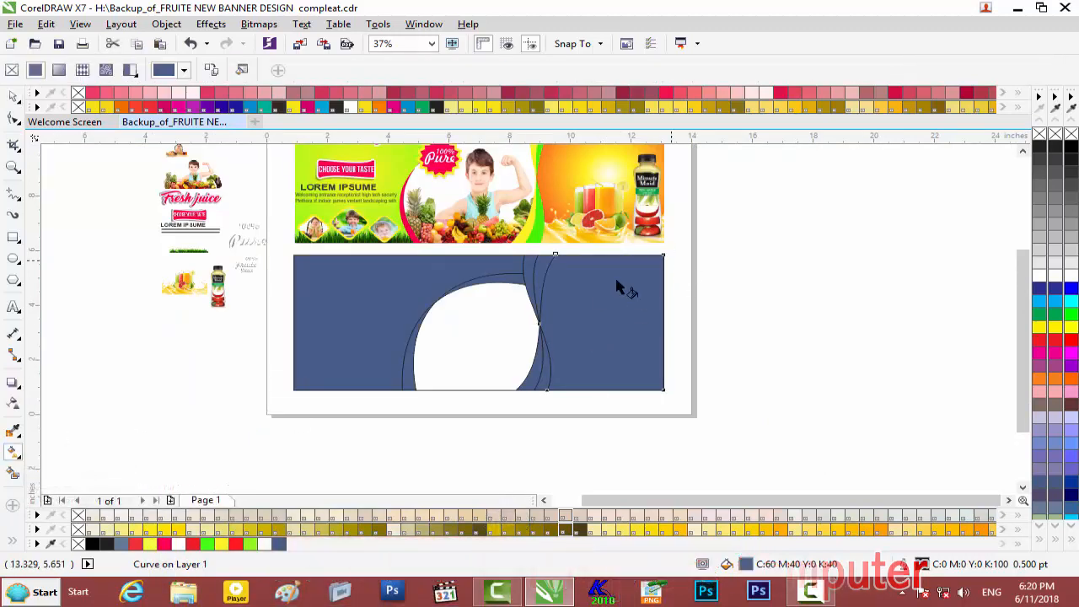
drag(595, 292, 671, 403)
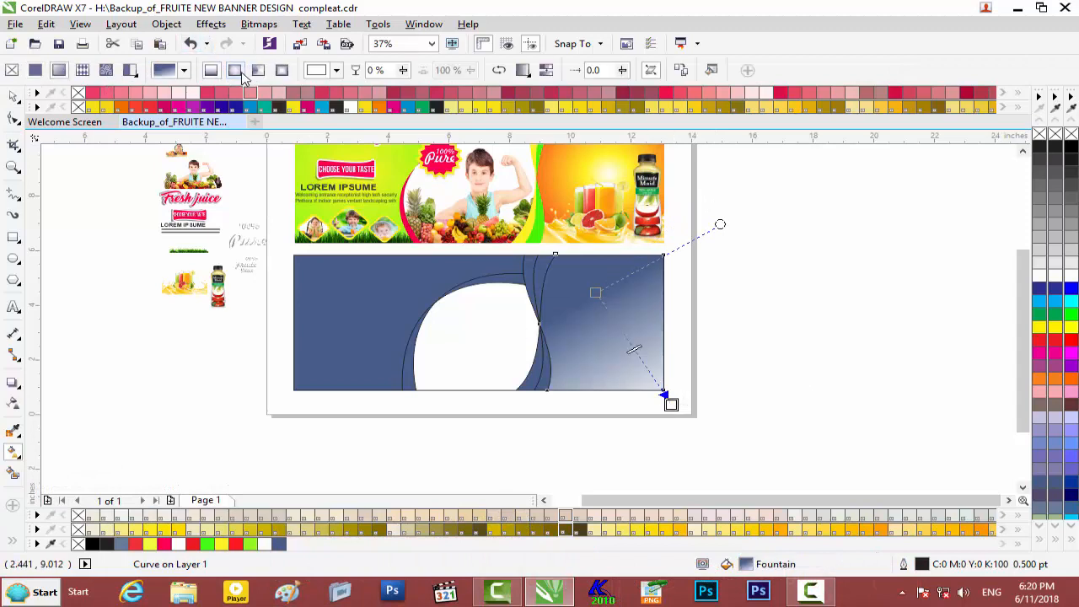
click(236, 72)
mouse_move(637, 341)
mouse_down()
mouse_move(661, 364)
mouse_move(652, 353)
mouse_up()
drag(590, 272, 600, 301)
drag(631, 343, 613, 320)
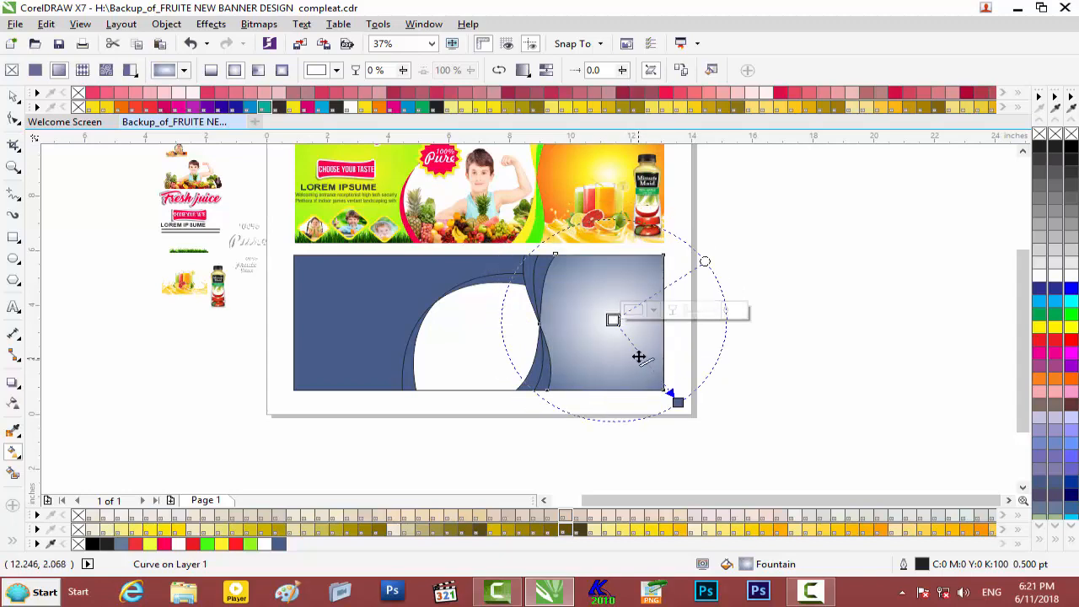
Add a yellow colour node at 65% in the right panel's gradient and recolour its outer node red (R237 G50 B55)
double_click(636, 347)
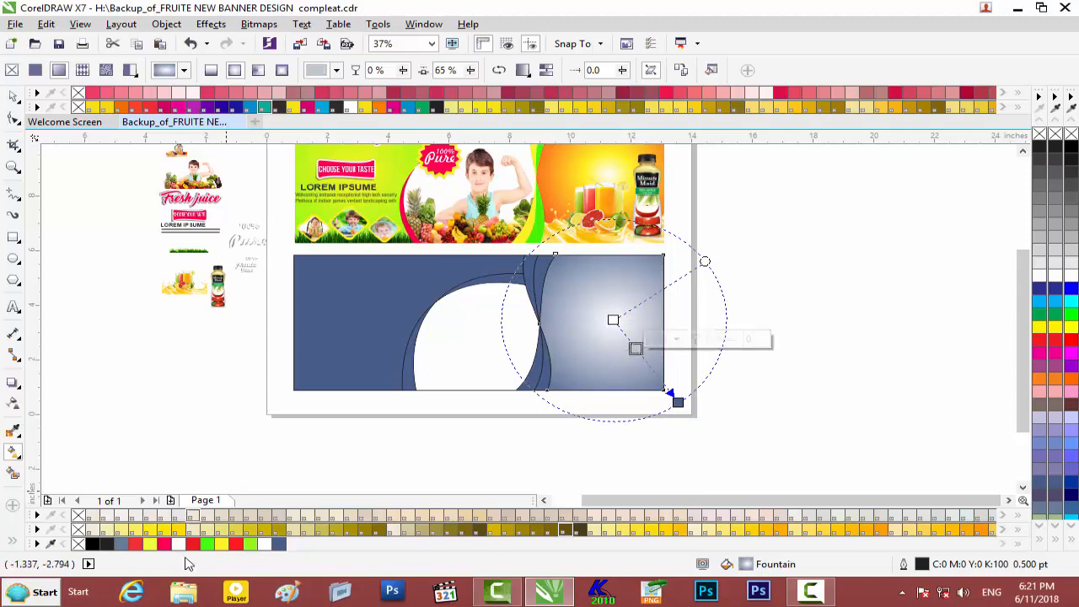
drag(220, 545, 636, 348)
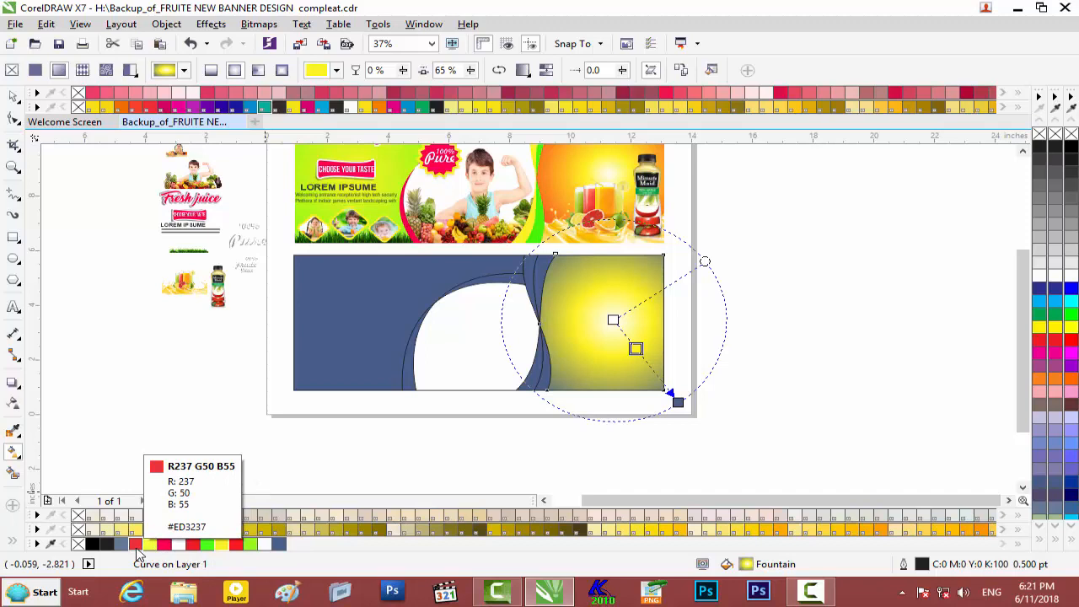
drag(139, 544, 679, 403)
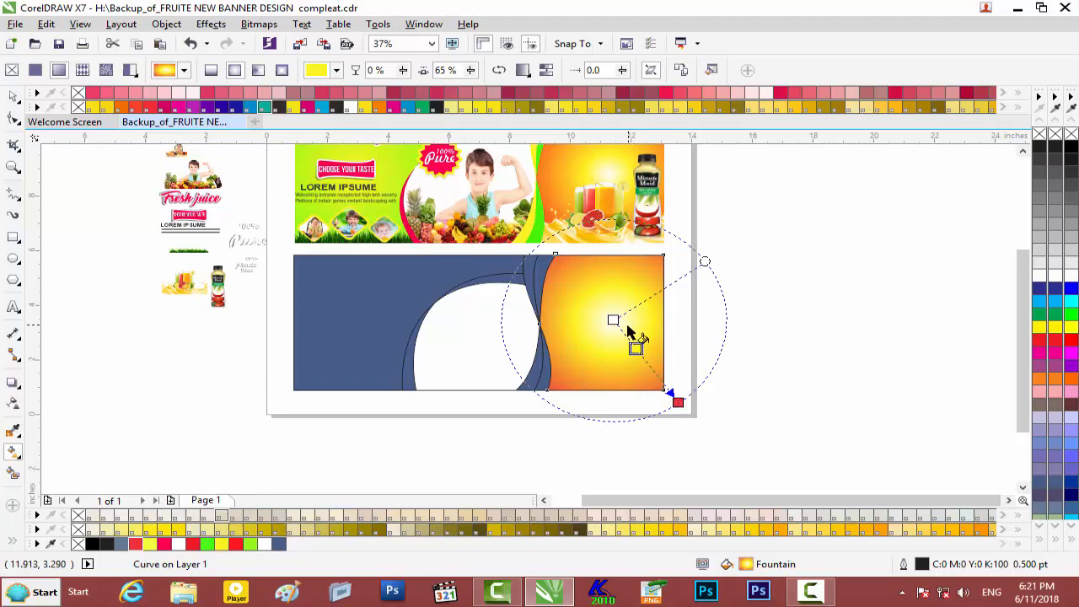
Move the gradient's yellow node to 60%, pull the red node slightly inward and shift the white centre to the panel's middle
mouse_move(639, 352)
mouse_down()
mouse_move(645, 360)
mouse_move(639, 352)
mouse_up()
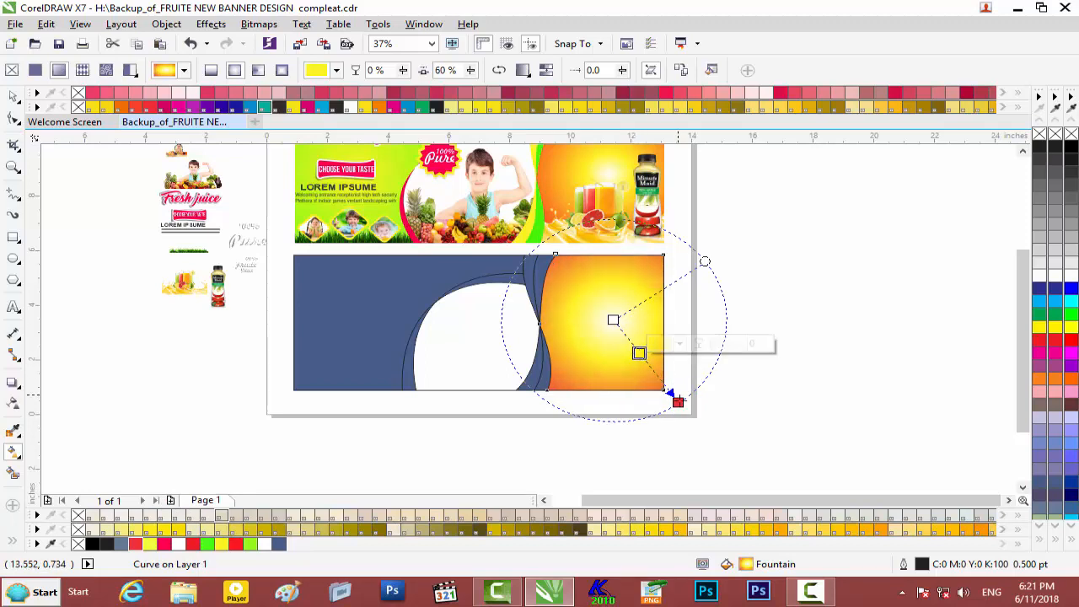
drag(679, 402, 675, 398)
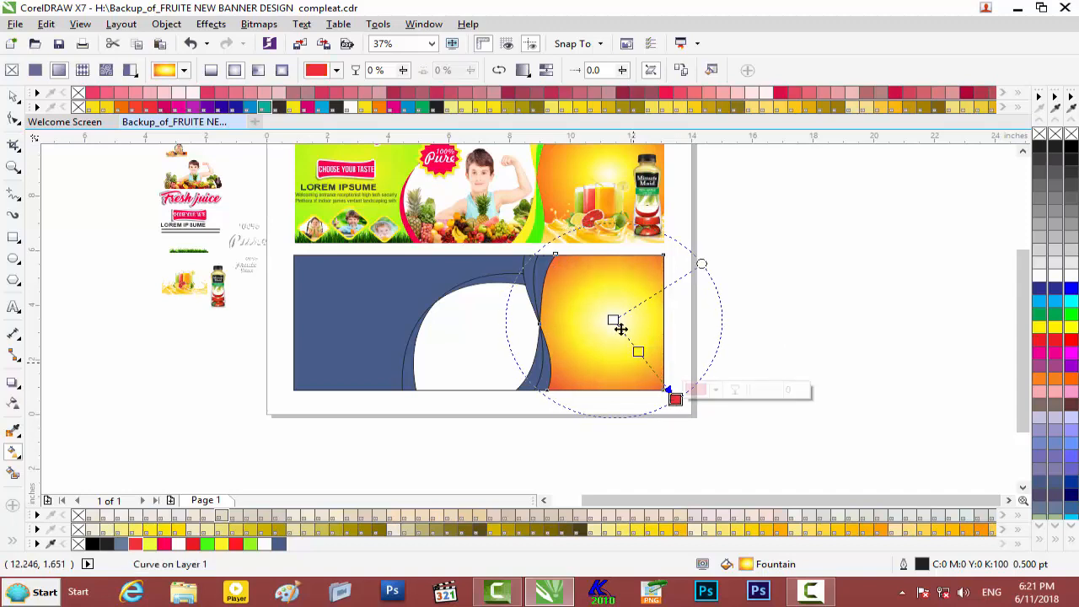
drag(613, 321, 600, 322)
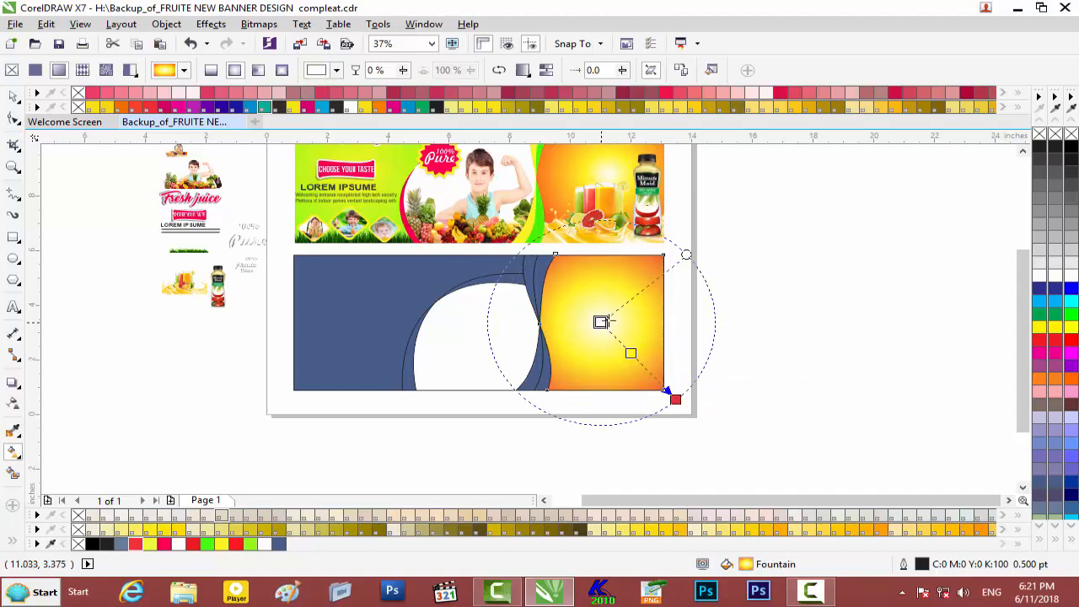
click(764, 333)
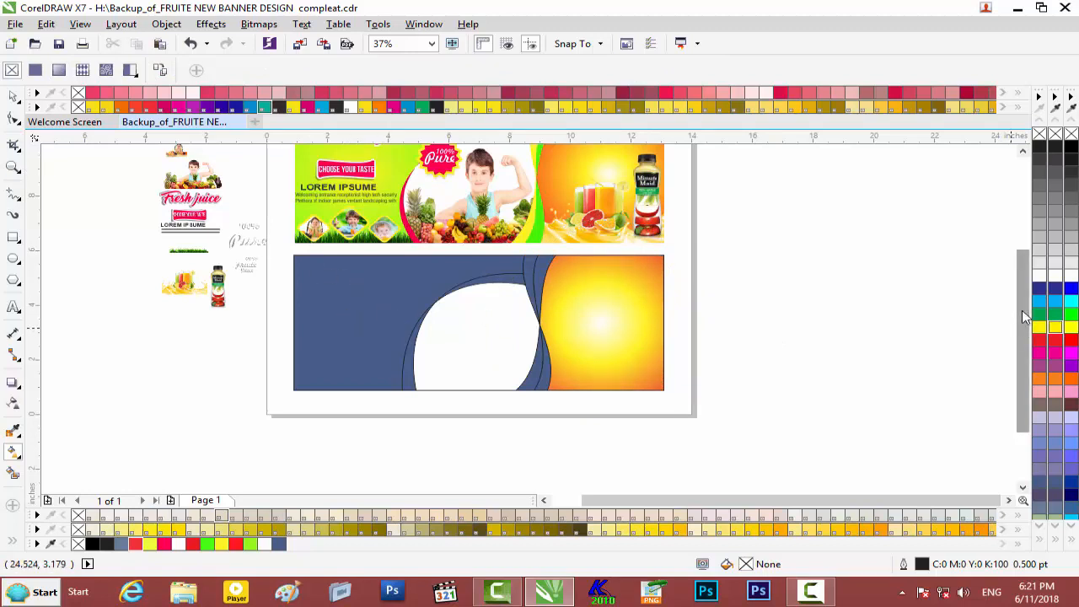
Fill the upper and lower strips bordering the orange gradient panel with green (R75 G255 B25)
scroll(518, 337, up, 5)
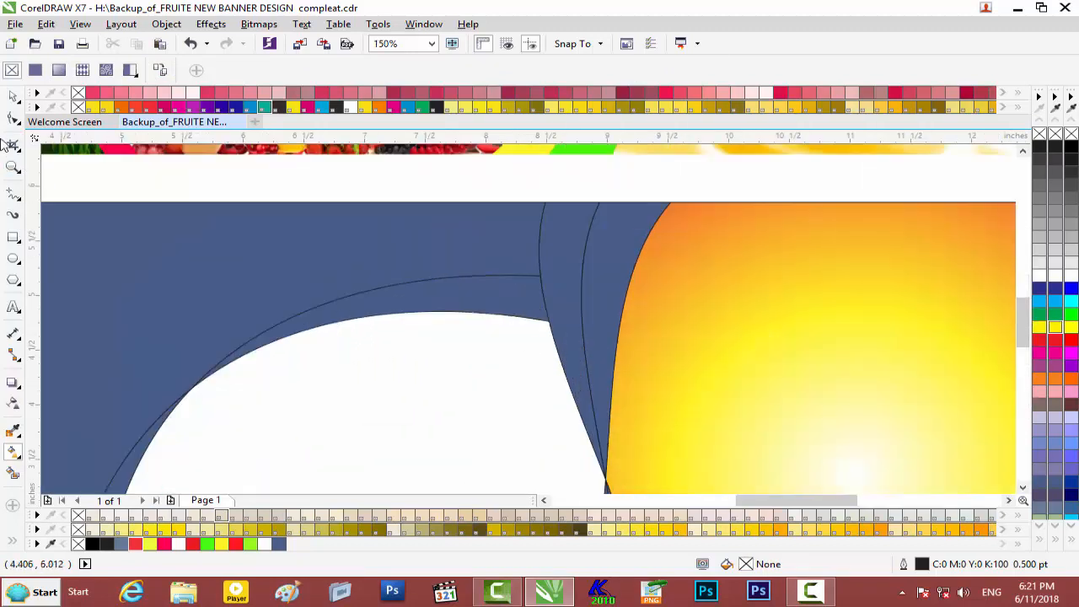
click(14, 96)
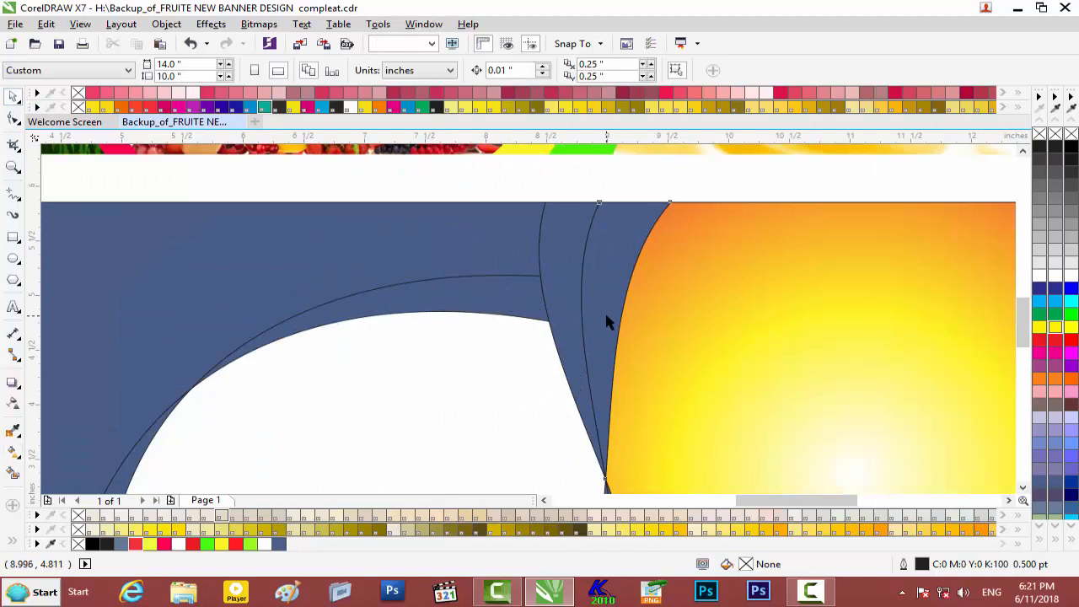
click(607, 321)
drag(1023, 330, 1026, 389)
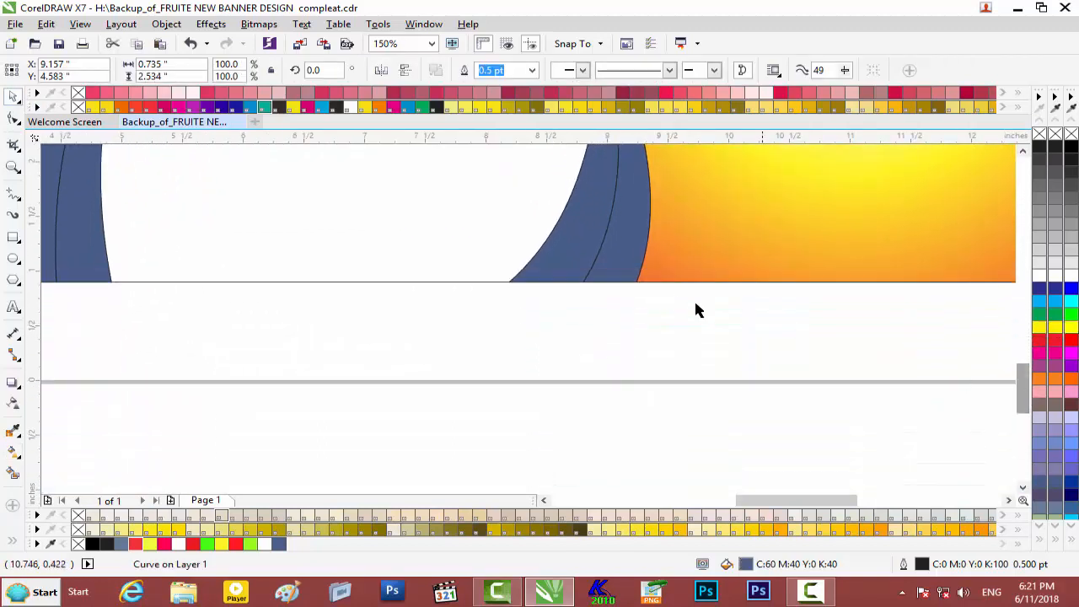
shift+click(624, 266)
scroll(622, 270, down, 3)
scroll(624, 275, down, 2)
scroll(624, 274, up, 2)
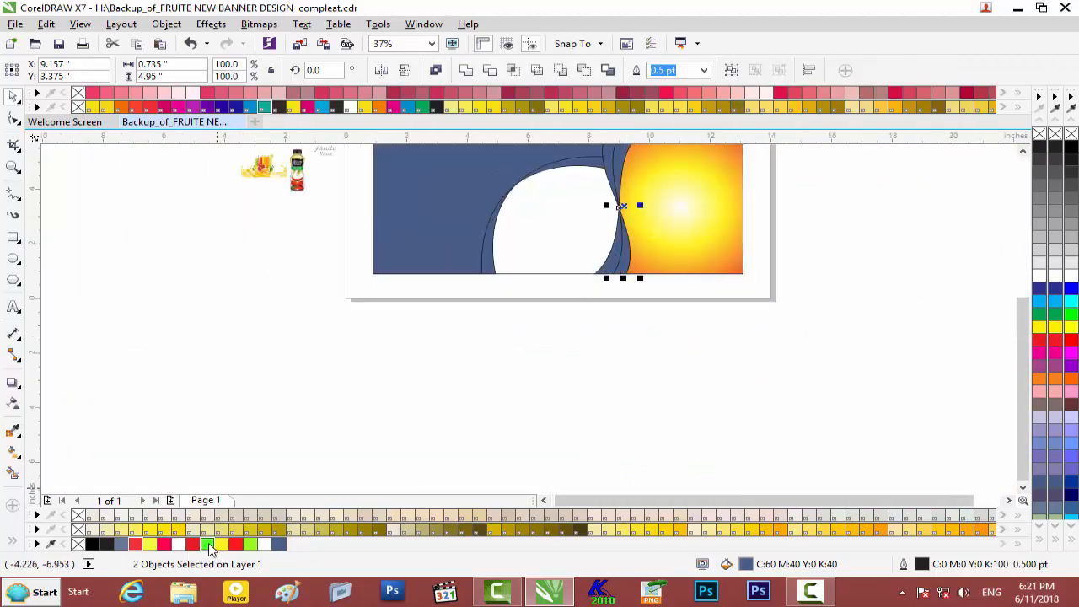
drag(1023, 339, 1025, 309)
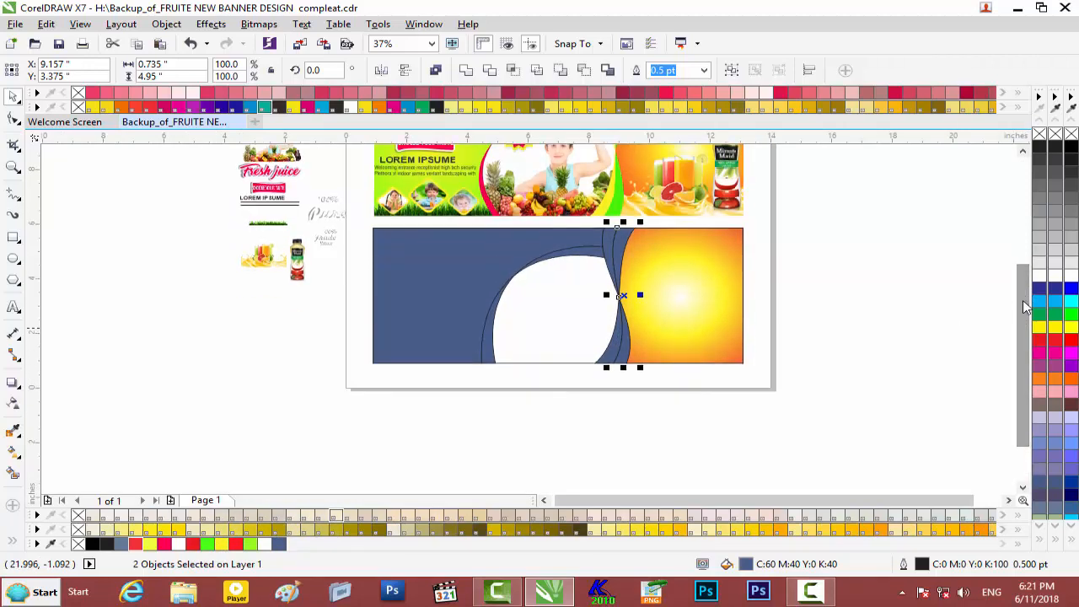
click(207, 544)
mouse_move(1017, 348)
mouse_down()
mouse_move(1022, 299)
mouse_move(1018, 350)
mouse_up()
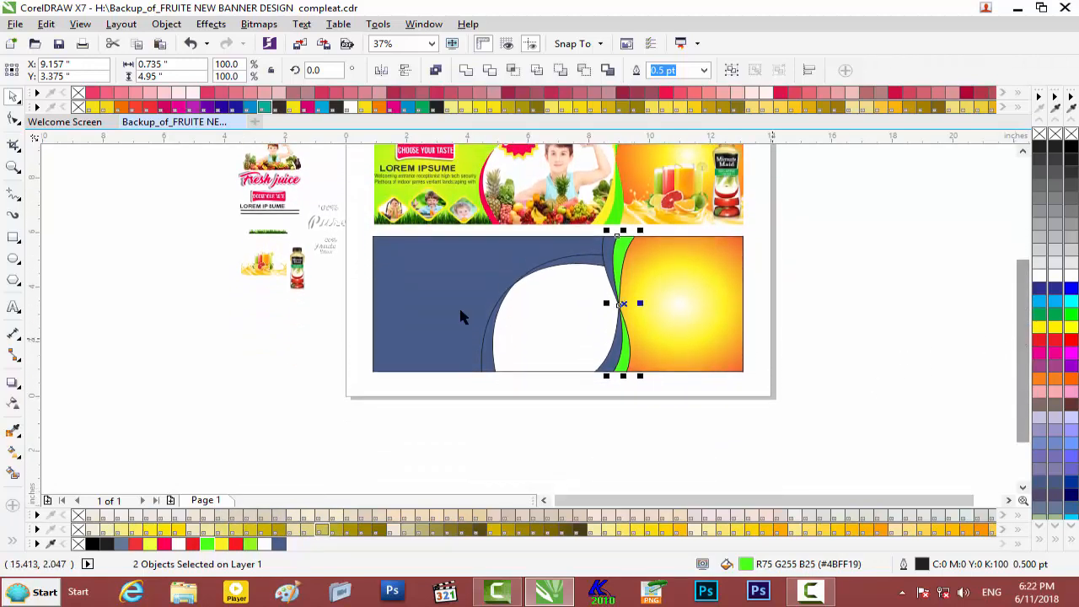
Fill the upper and lower strips between the green strips and the white area with yellow (R255 G242 B35)
click(611, 256)
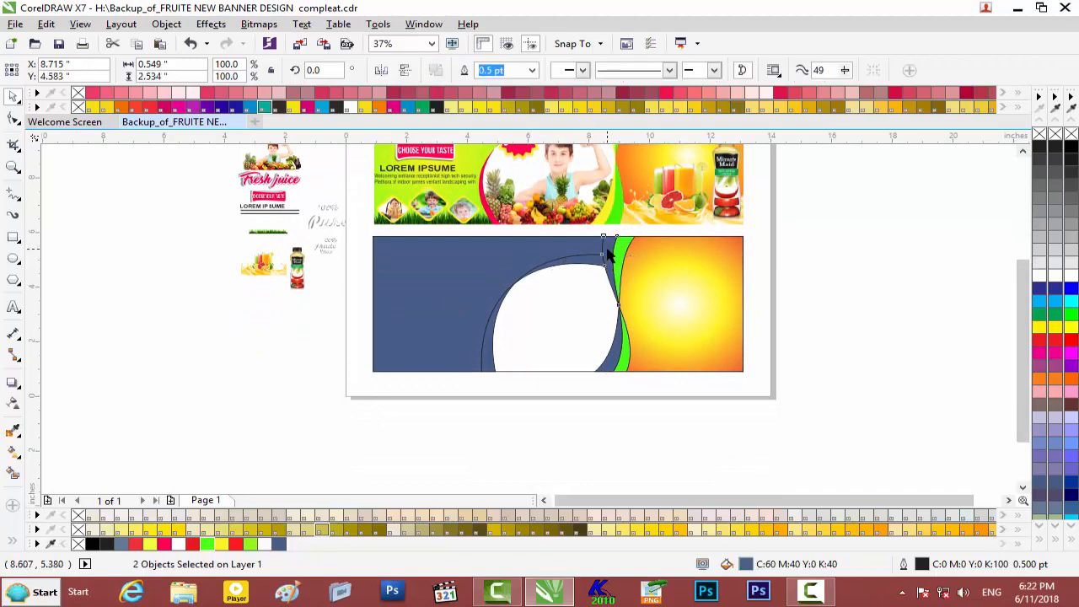
shift+click(612, 368)
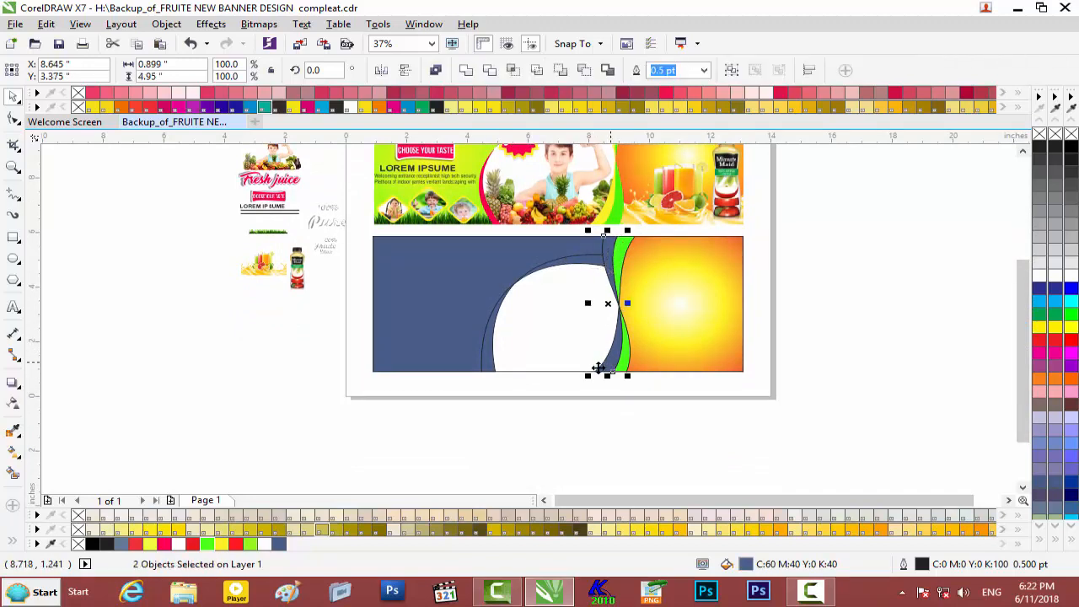
click(218, 545)
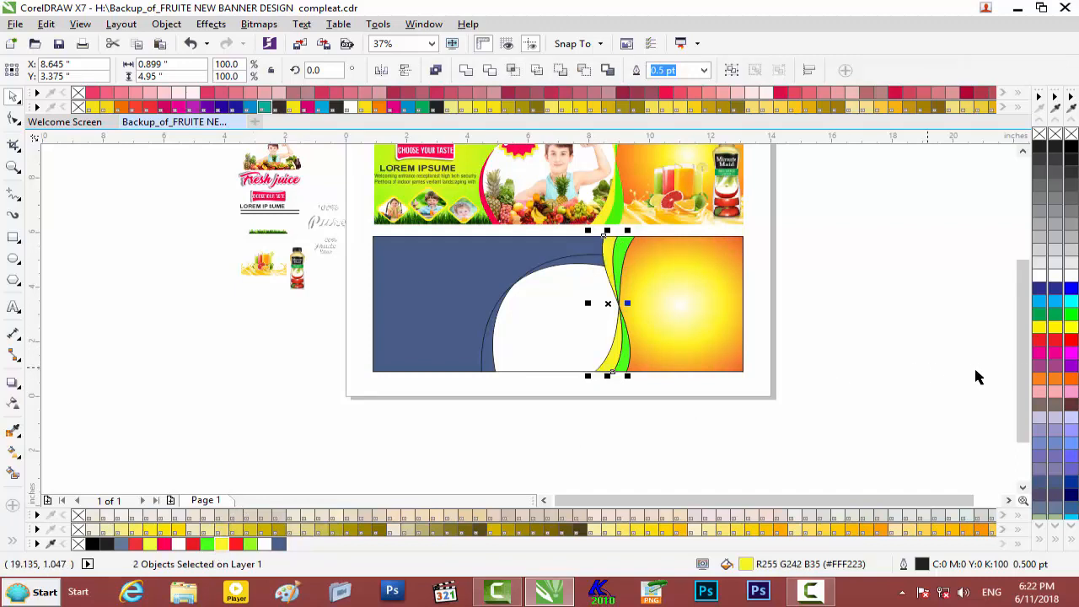
Remove the outlines from the two green strips, the two yellow strips and the orange gradient panel
mouse_move(1025, 369)
mouse_down()
mouse_move(1020, 317)
mouse_move(1023, 352)
mouse_up()
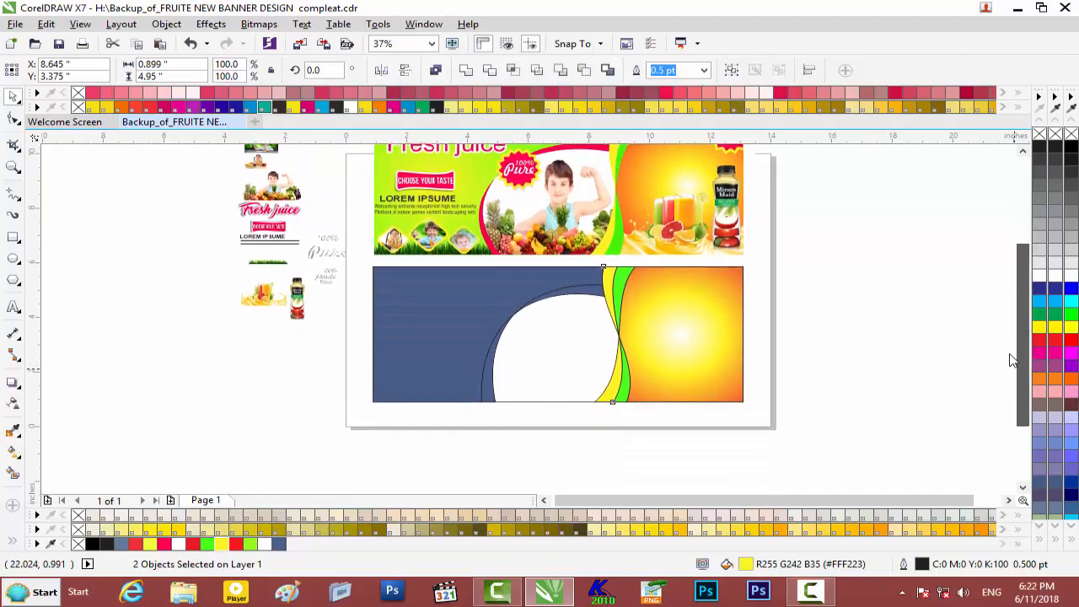
shift+click(618, 289)
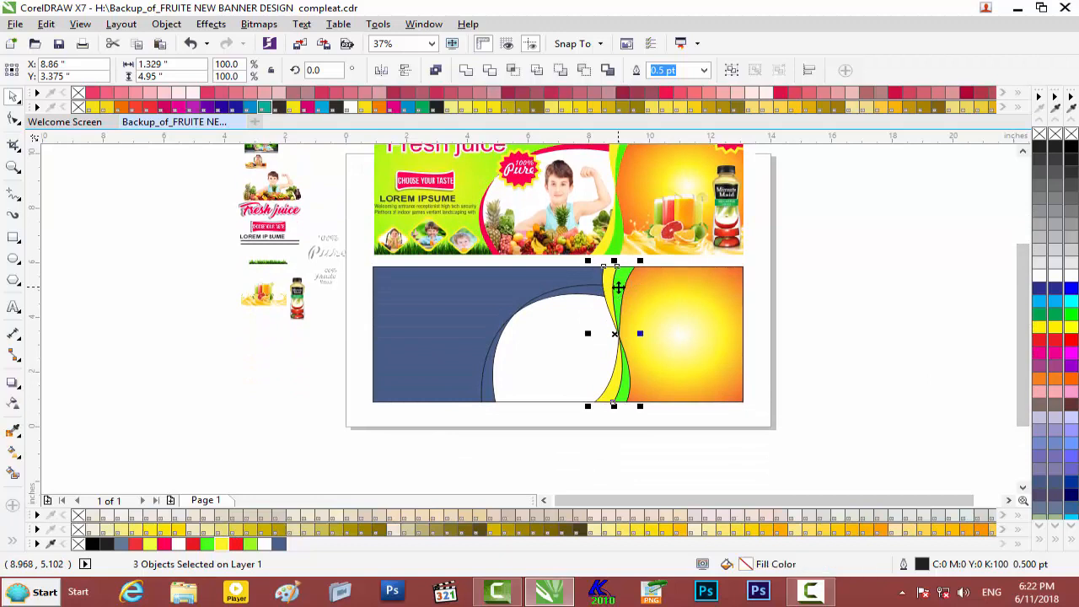
shift+click(624, 399)
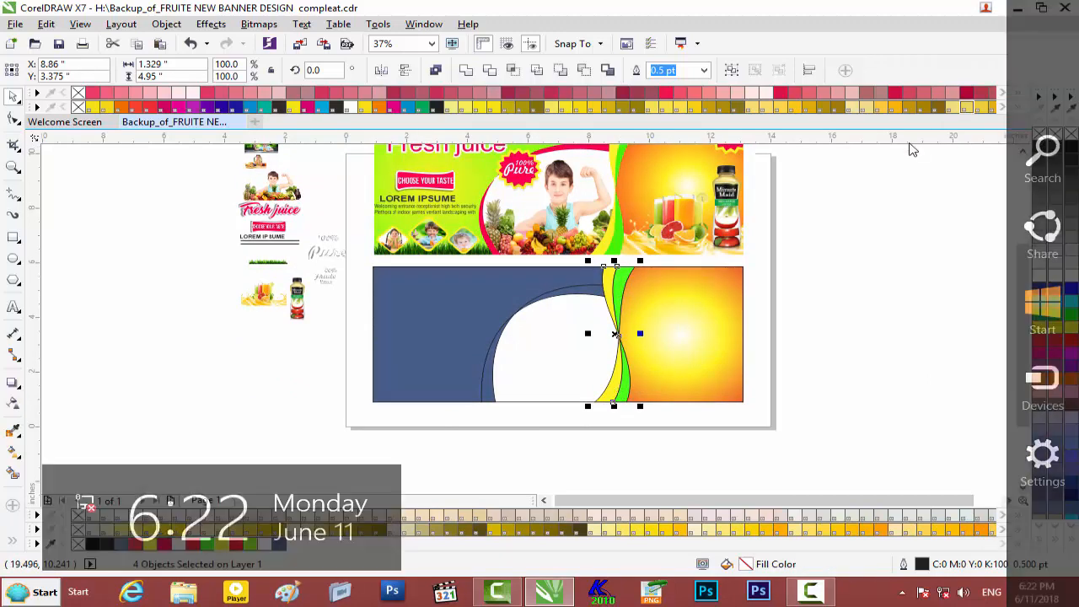
right_click(1041, 134)
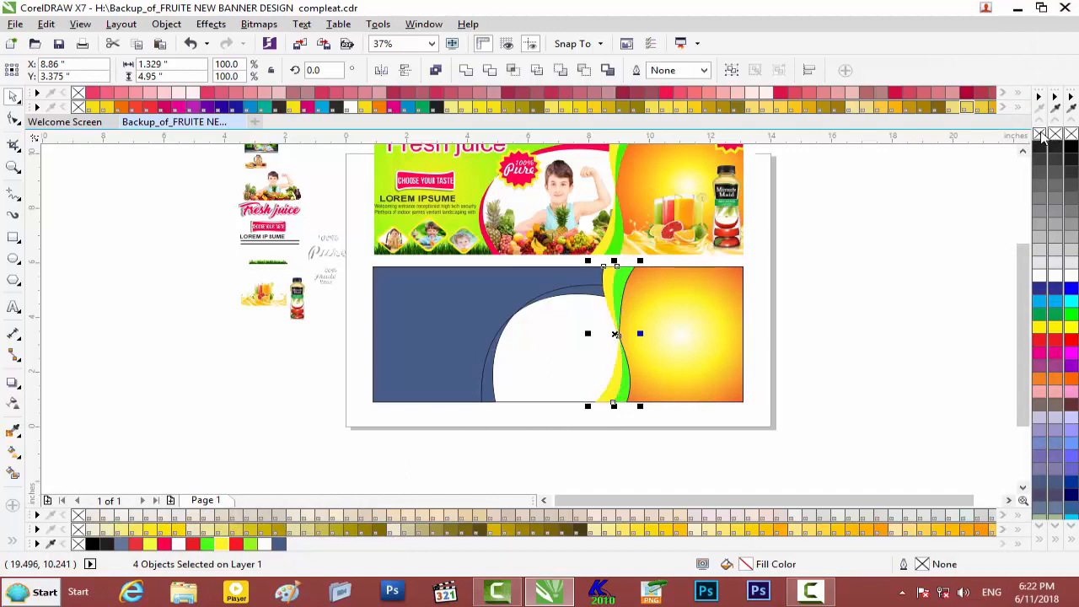
click(641, 288)
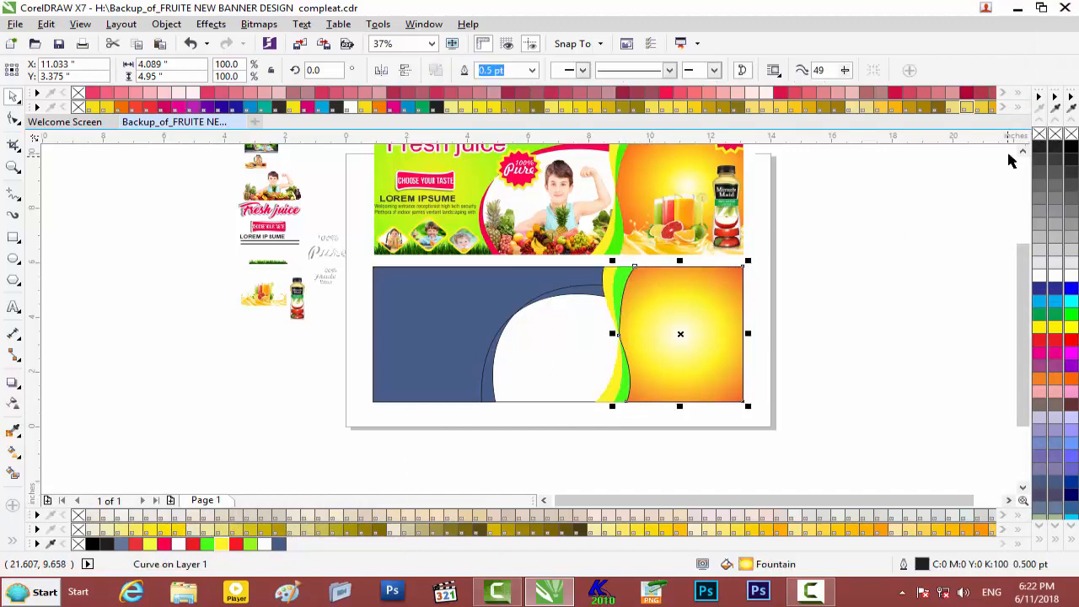
right_click(1041, 134)
click(872, 249)
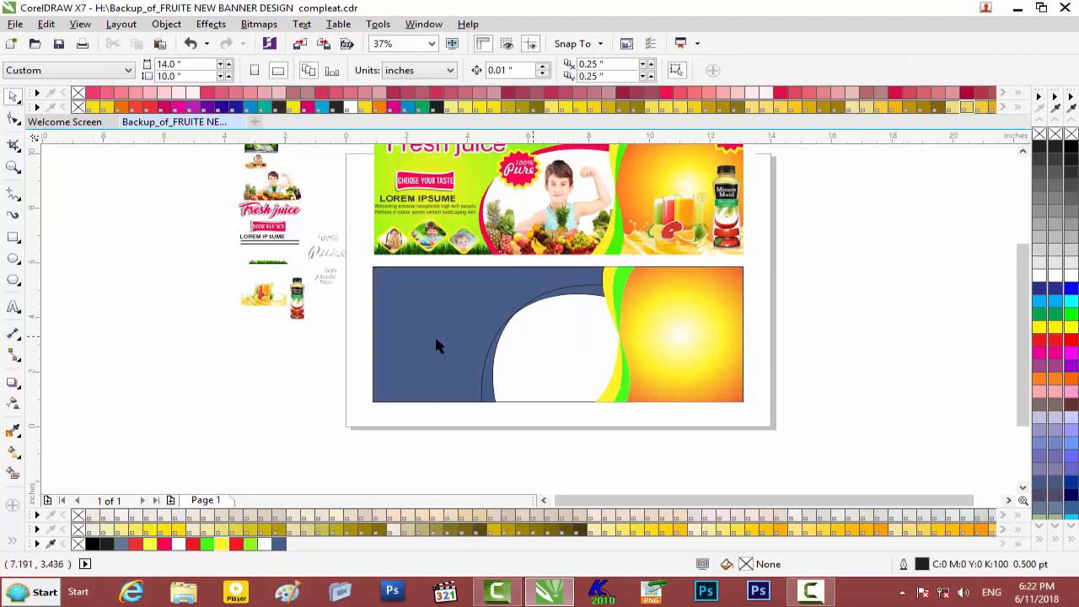
Fill the two crescent pieces around the white area with pink-red (R254 G1 B81) and remove their outlines
scroll(446, 315, up, 2)
scroll(446, 315, down, 2)
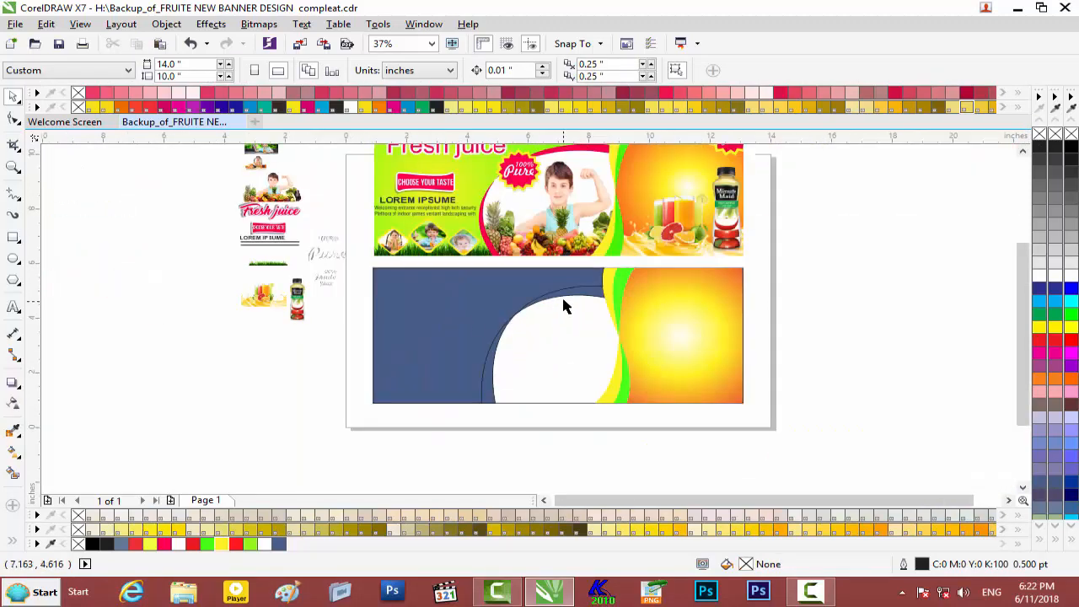
click(581, 288)
shift+click(487, 393)
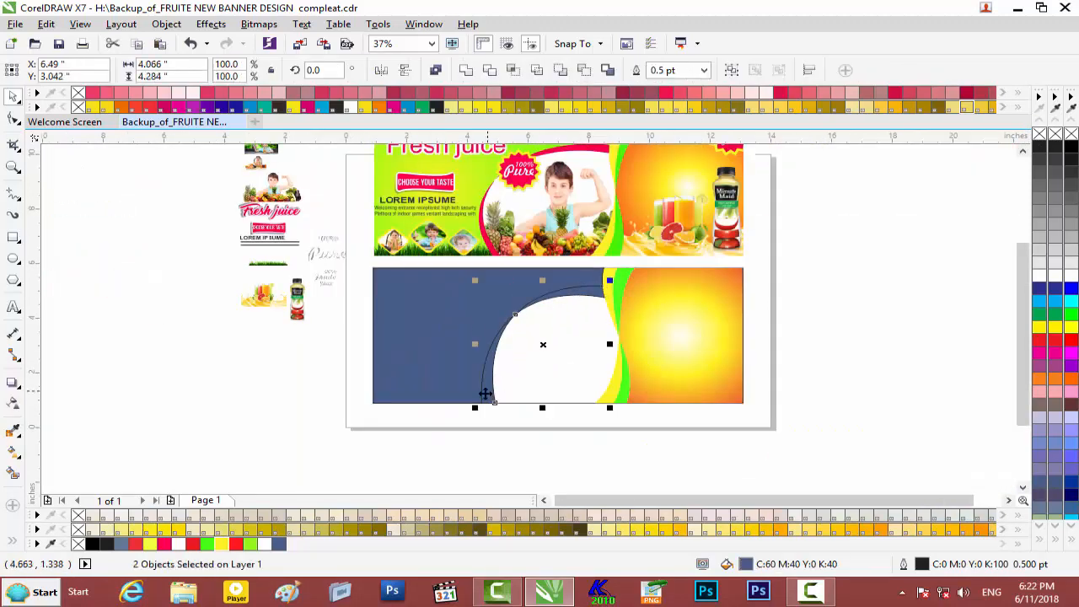
click(166, 544)
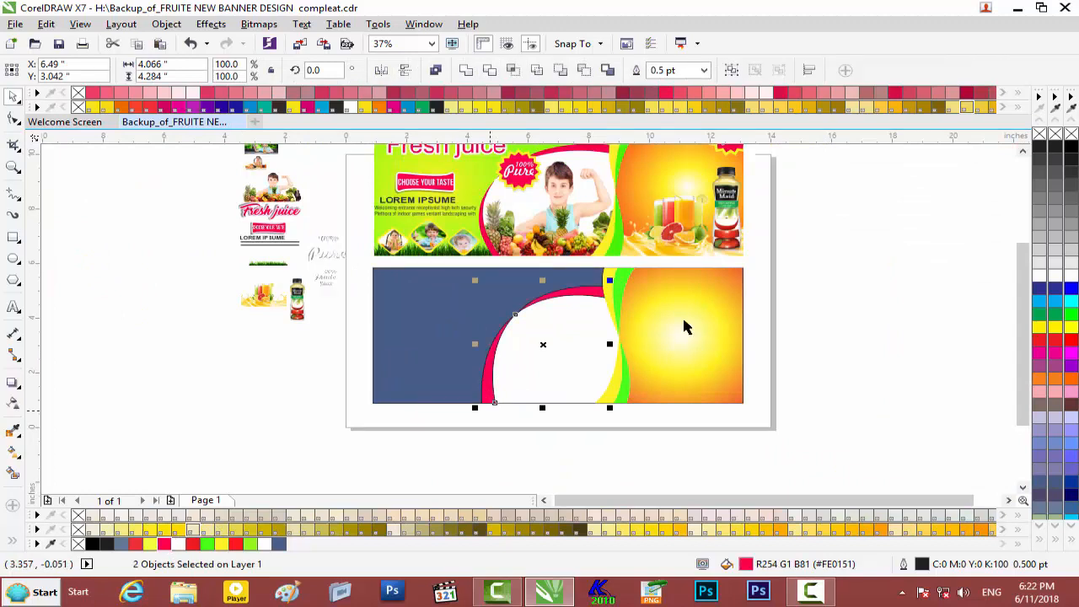
right_click(1038, 136)
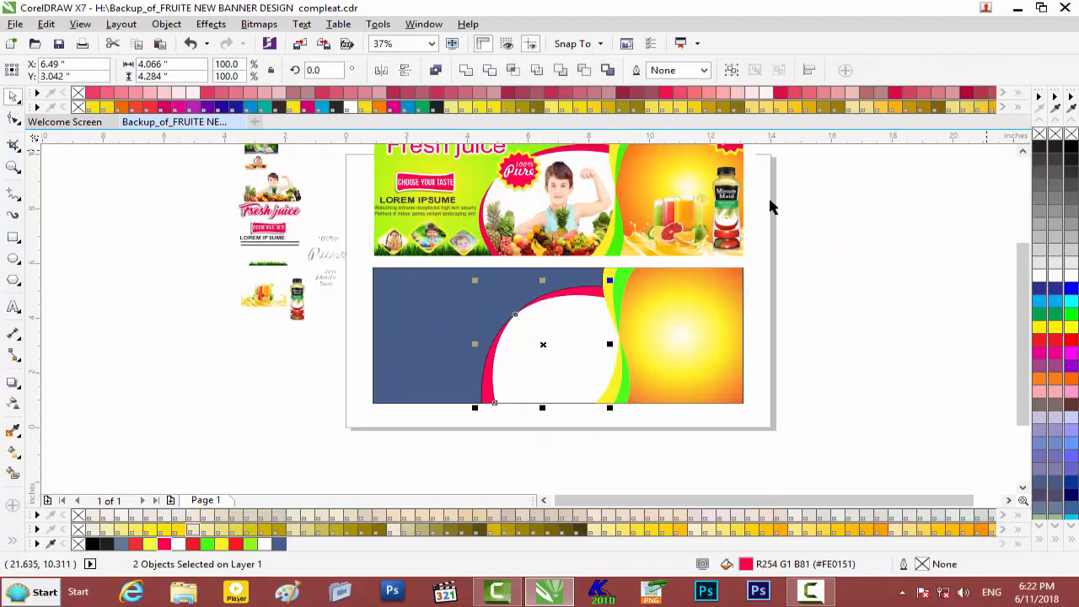
Apply an elliptical fountain fill to the left panel, with its white centre mid-panel and its blue end just below the lower-right corner
click(427, 358)
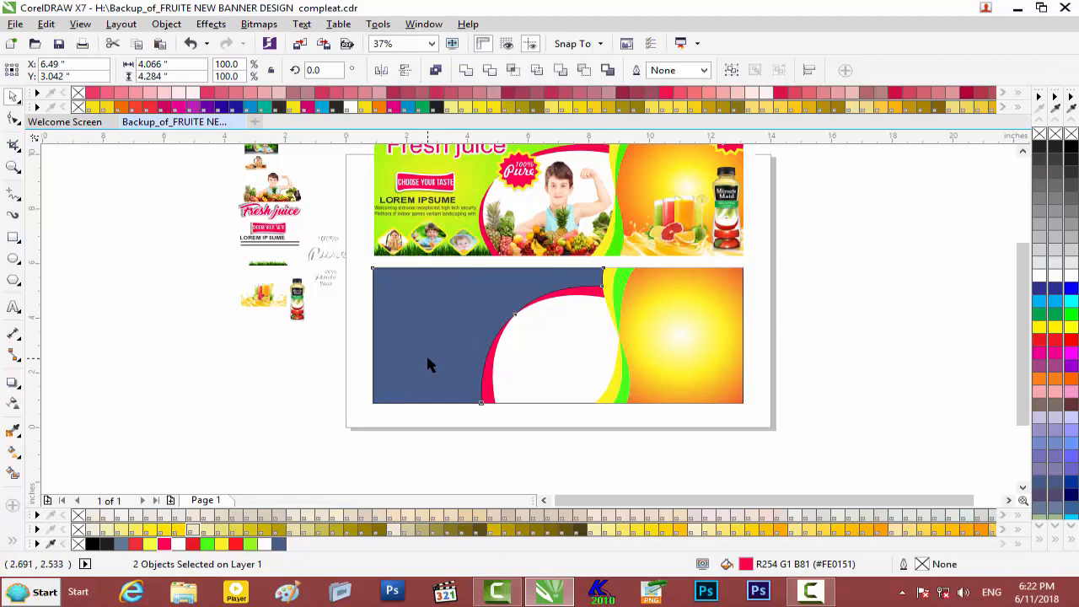
click(14, 453)
drag(396, 290, 431, 318)
click(239, 71)
drag(528, 247, 525, 267)
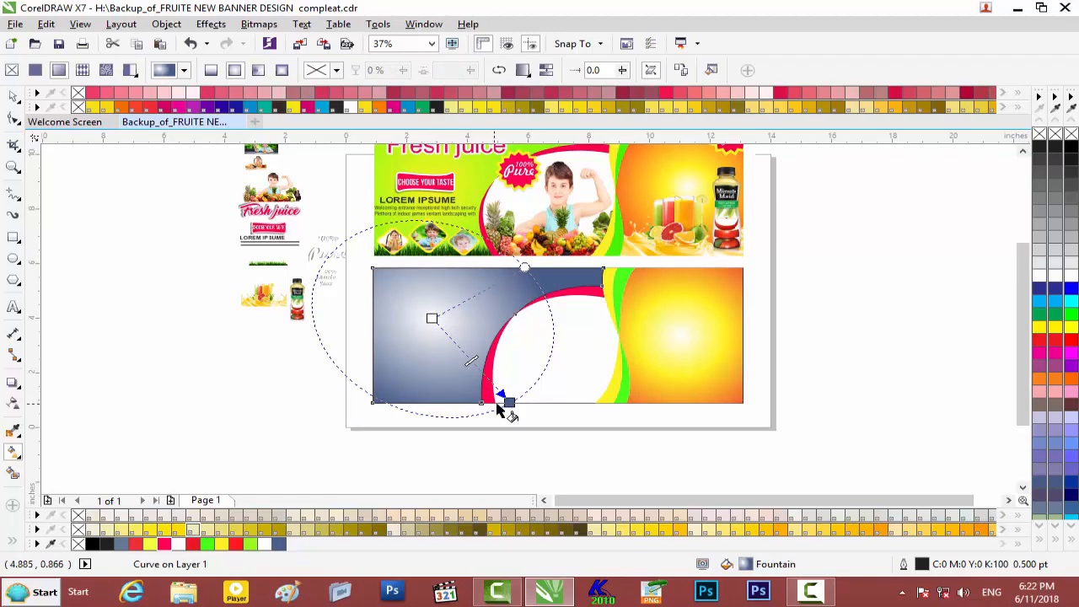
drag(506, 402, 482, 413)
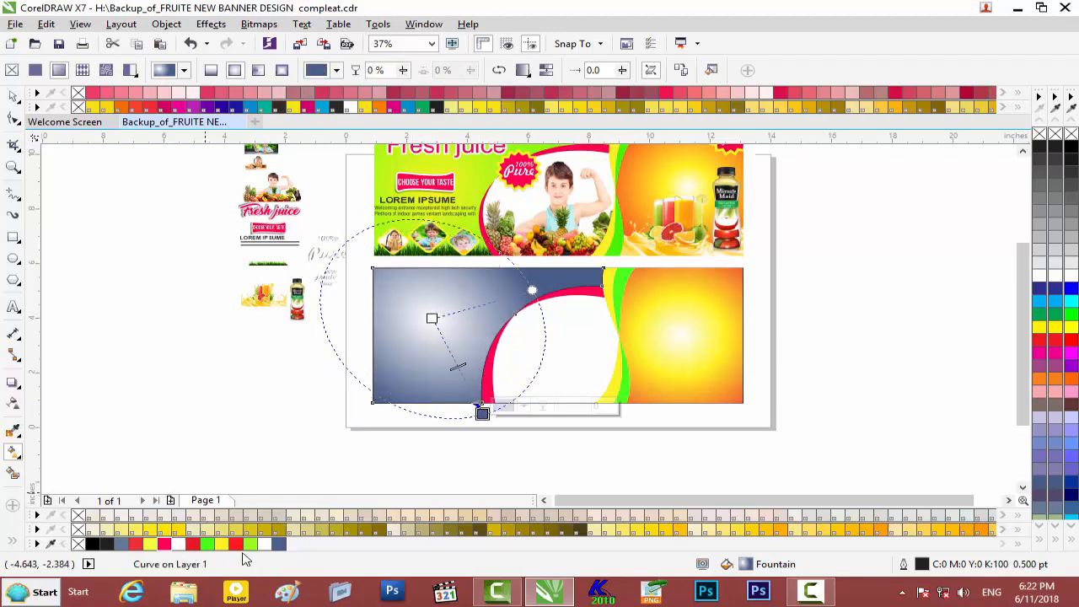
Recolour the left panel's gradient with a yellow centre node and a lime green outer node
drag(223, 548, 431, 319)
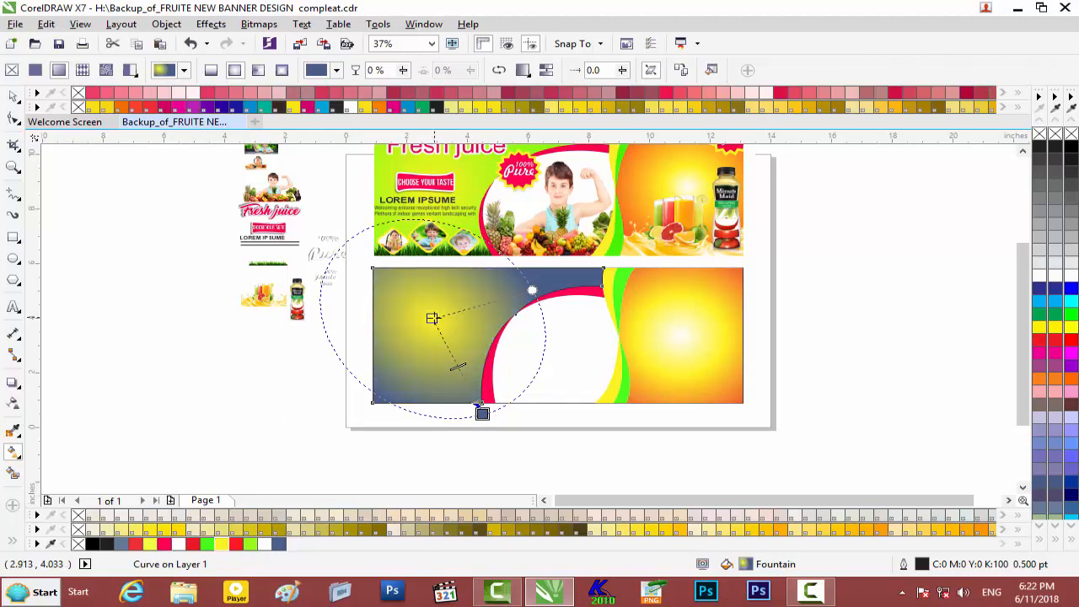
drag(264, 547, 482, 413)
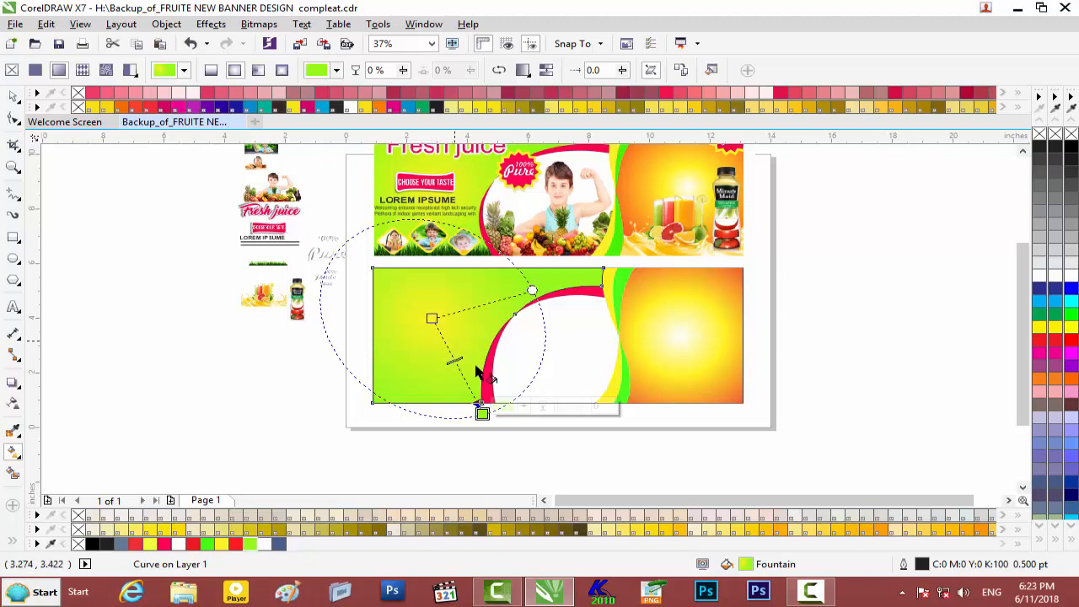
scroll(477, 370, down, 3)
scroll(481, 381, up, 3)
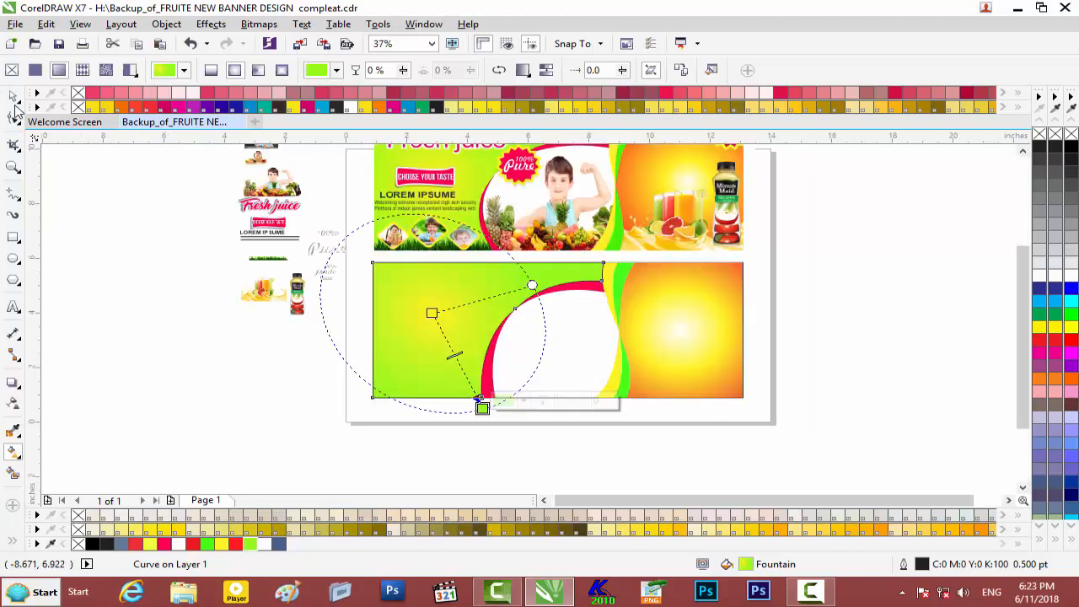
Remove the outline from the left green gradient panel
click(13, 96)
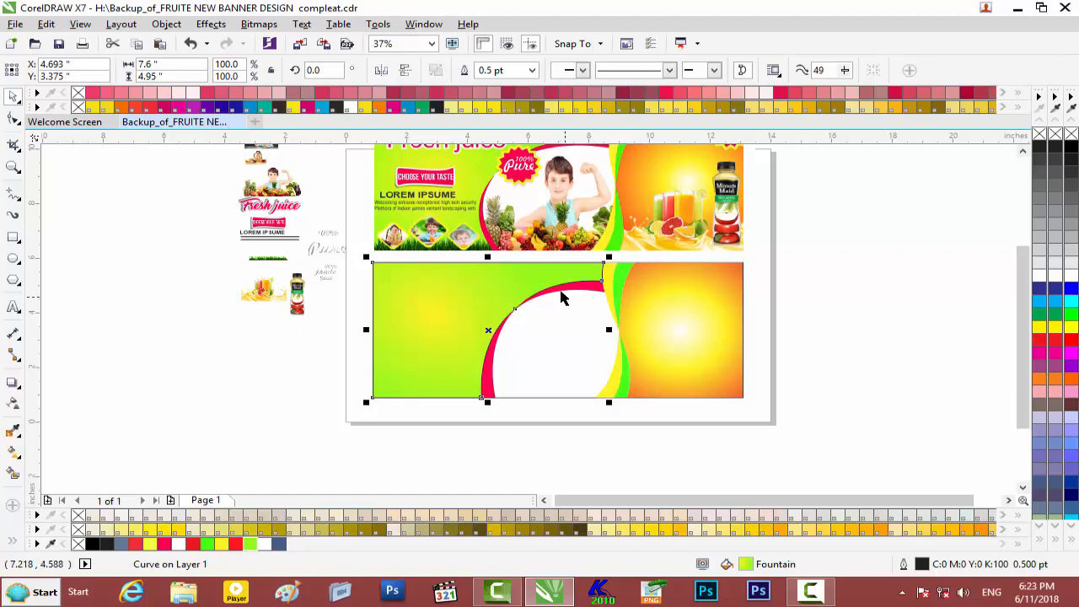
right_click(1041, 136)
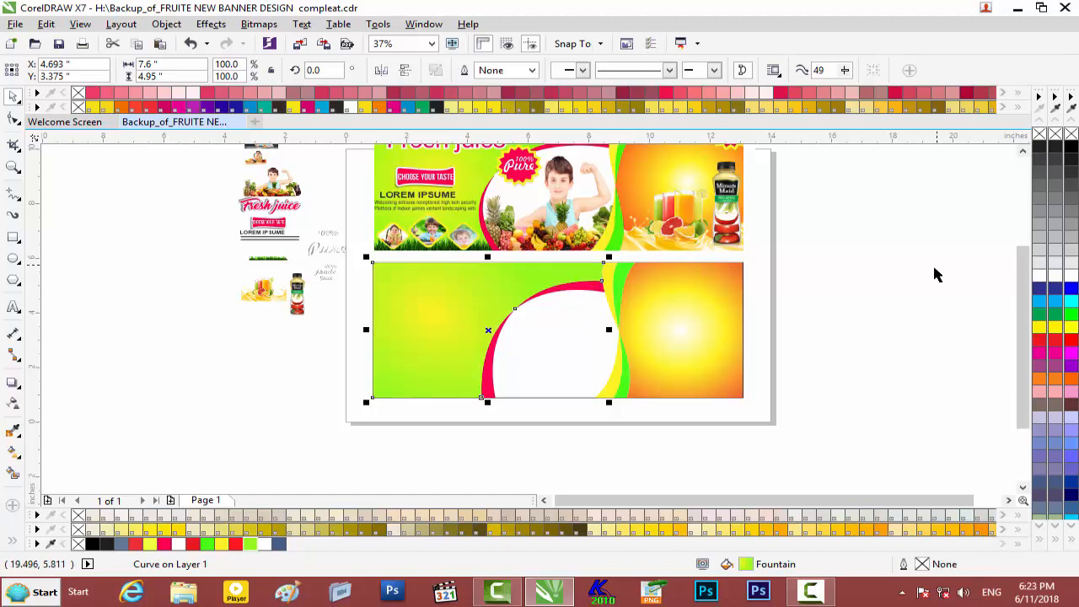
click(932, 270)
Move the juice glasses image beside the page and PowerClip it inside the orange gradient panel
drag(1019, 305, 1025, 292)
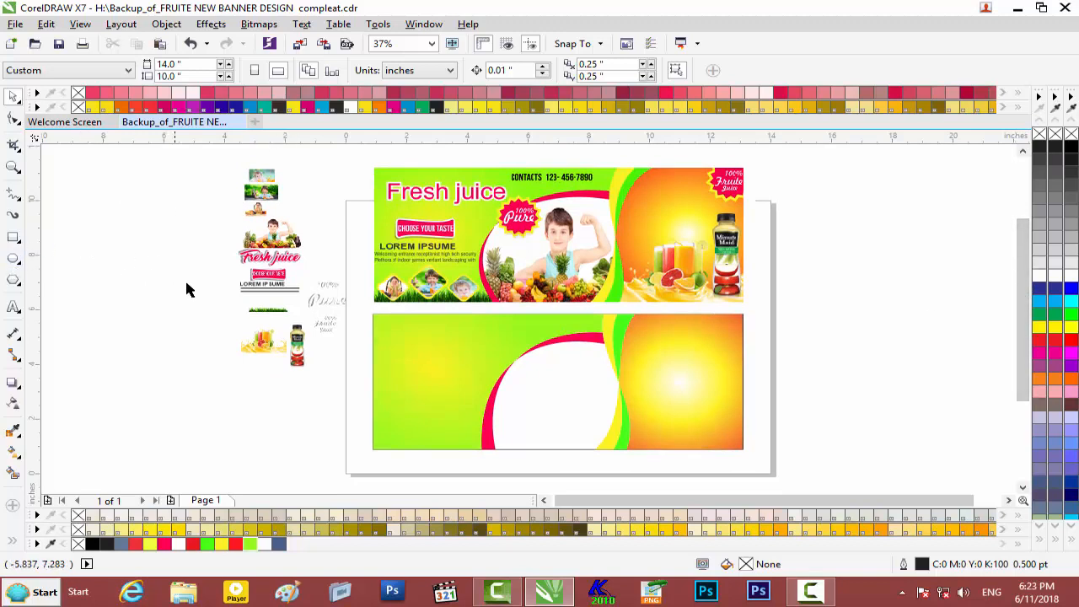
drag(257, 342, 855, 374)
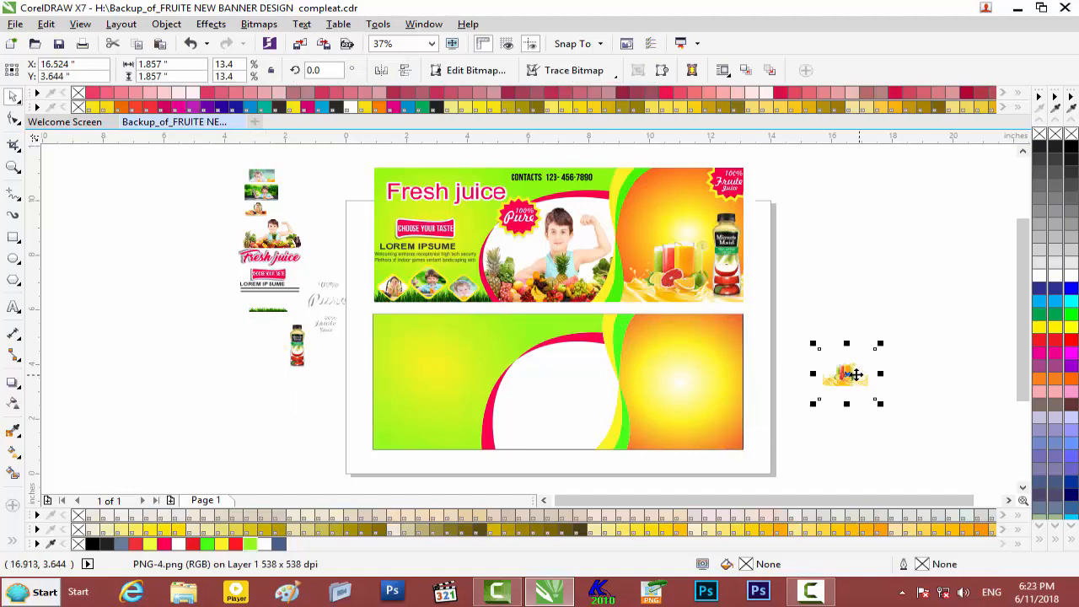
right_click(857, 375)
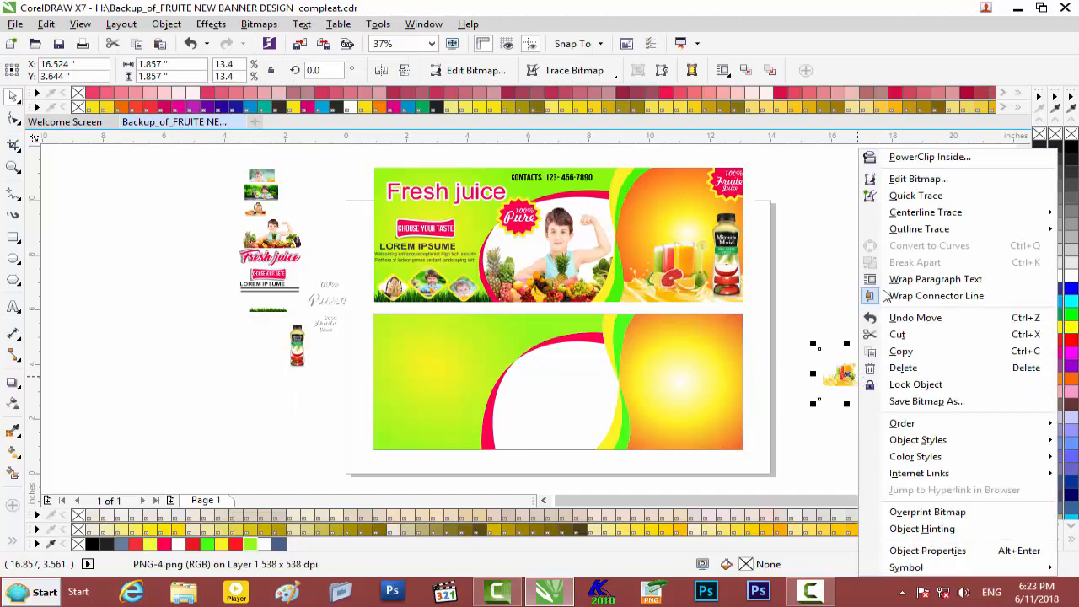
click(893, 155)
click(675, 411)
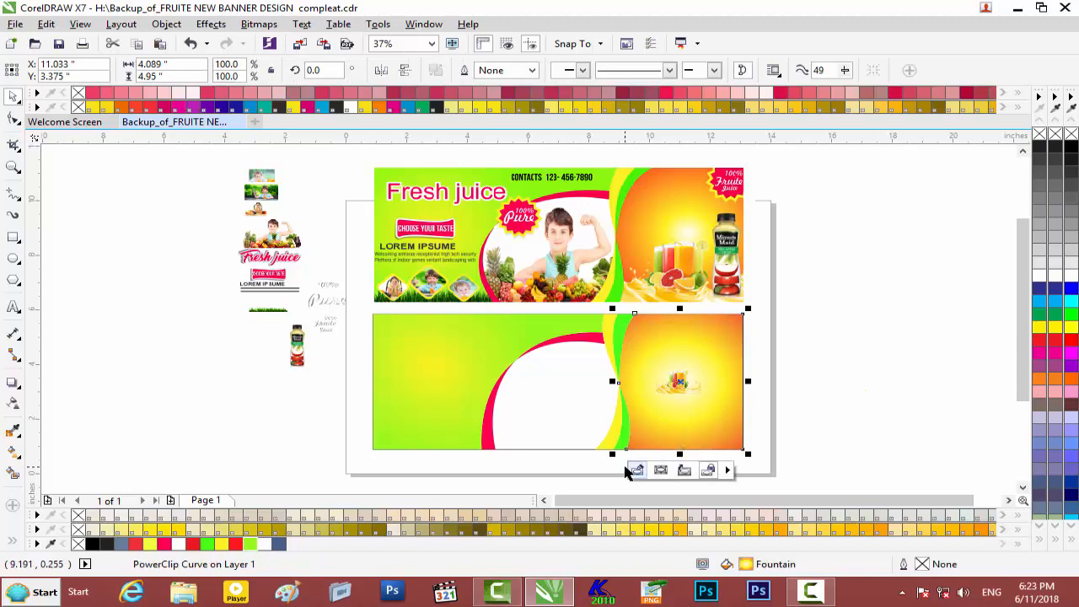
Edit the PowerClip contents, enlarging the juice glasses image to about 5.02 inches square and moving it to the panel's lower edge
click(642, 471)
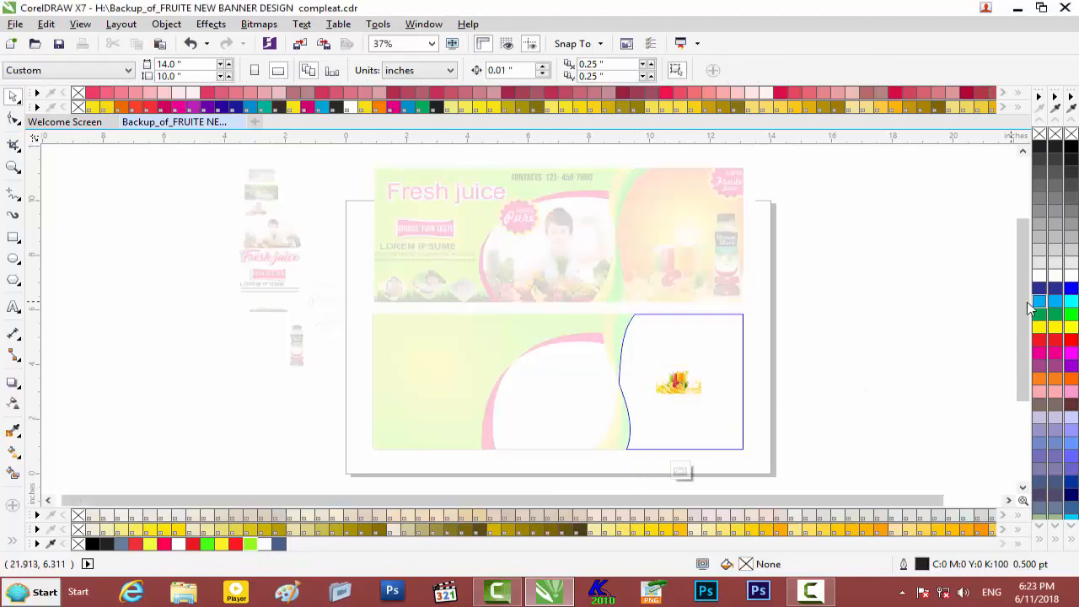
scroll(1020, 317, down, 3)
click(680, 237)
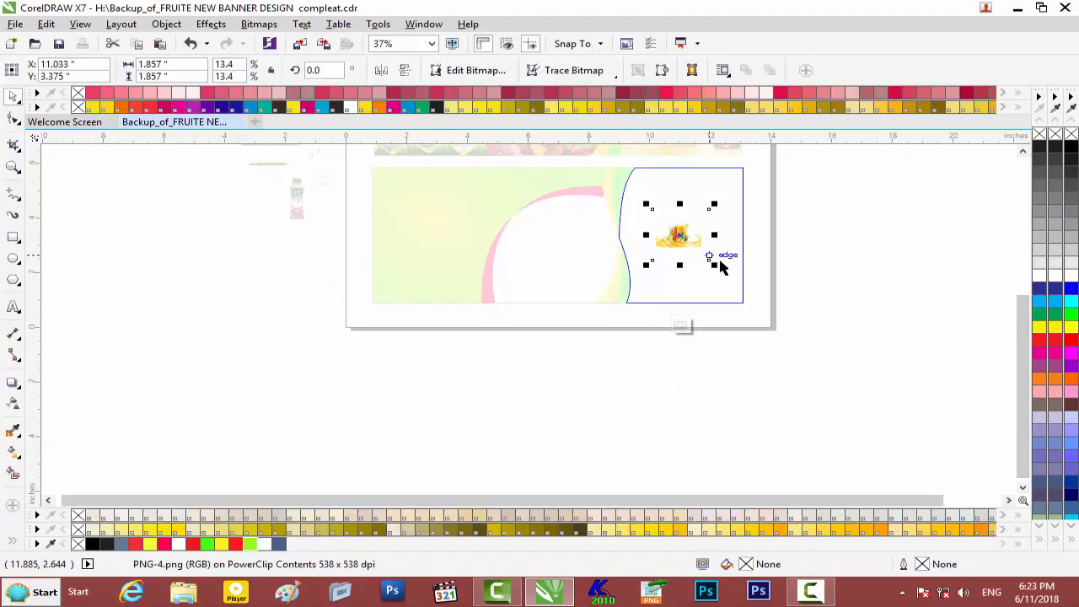
drag(711, 265, 757, 303)
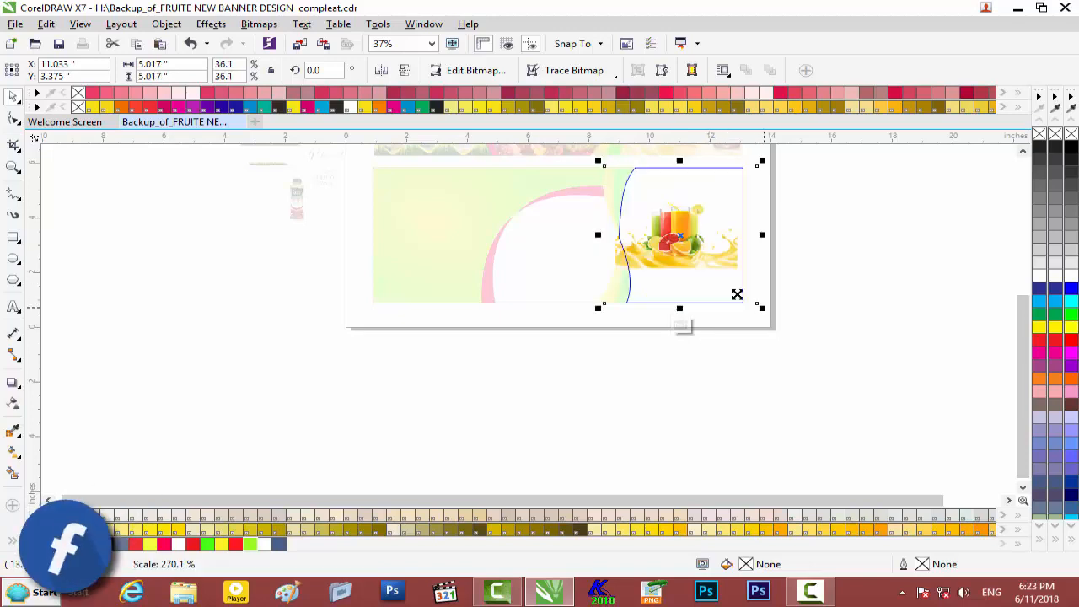
drag(690, 241, 676, 276)
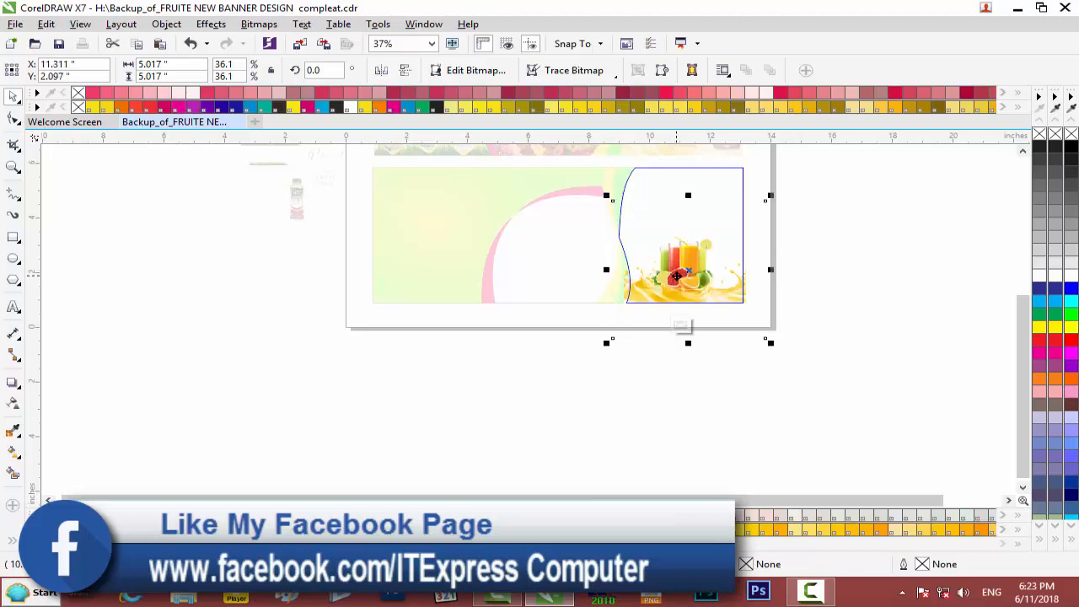
Stretch the juice glasses image inside the orange panel's PowerClip to about 5.58 inches tall and finish editing the contents
click(681, 324)
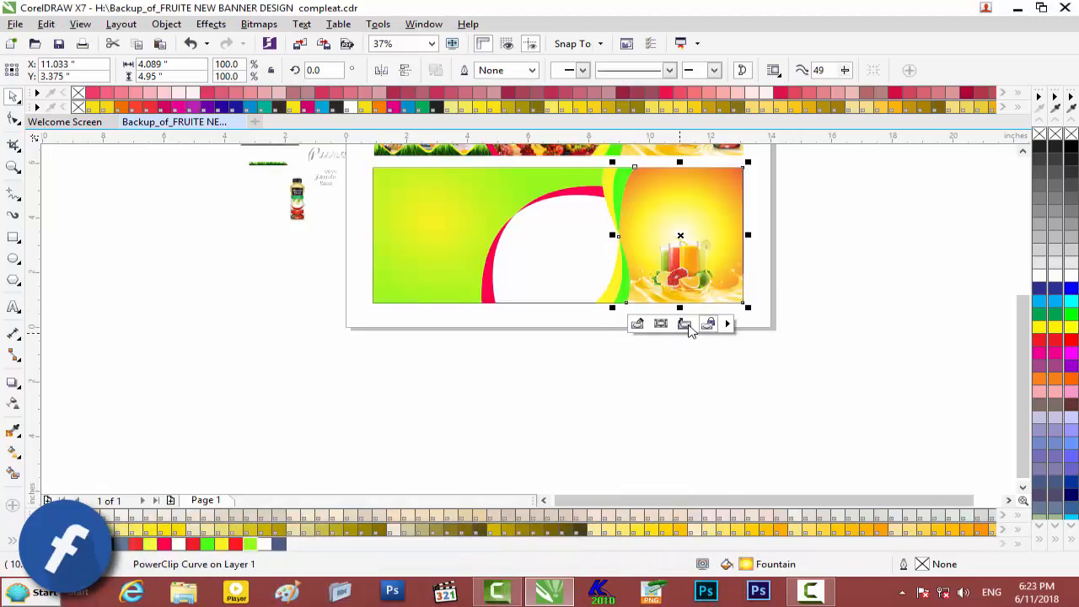
click(805, 298)
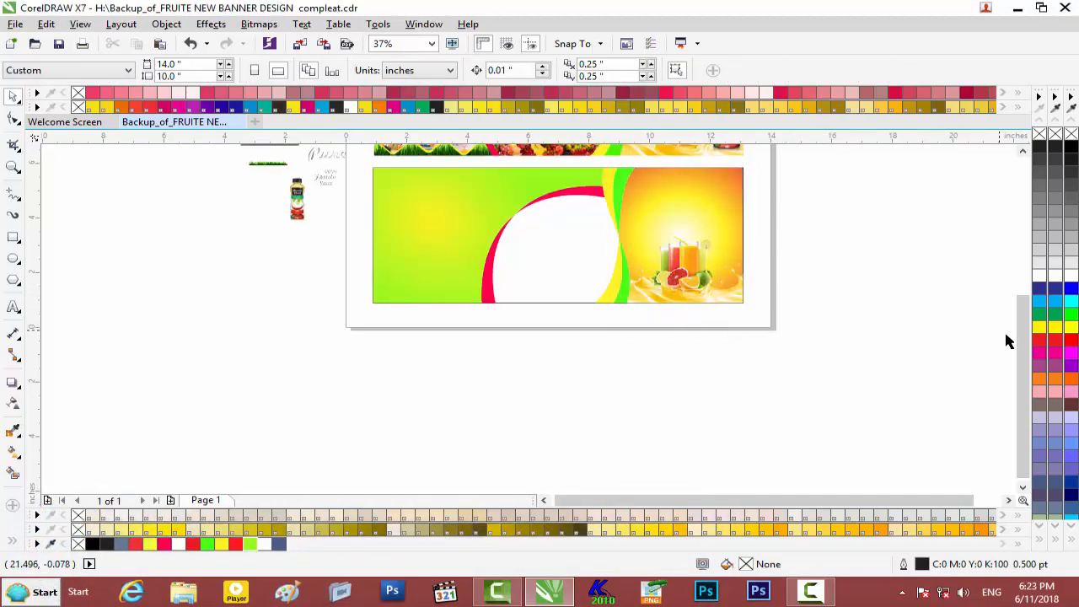
drag(1020, 331, 1007, 245)
scroll(944, 316, down, 3)
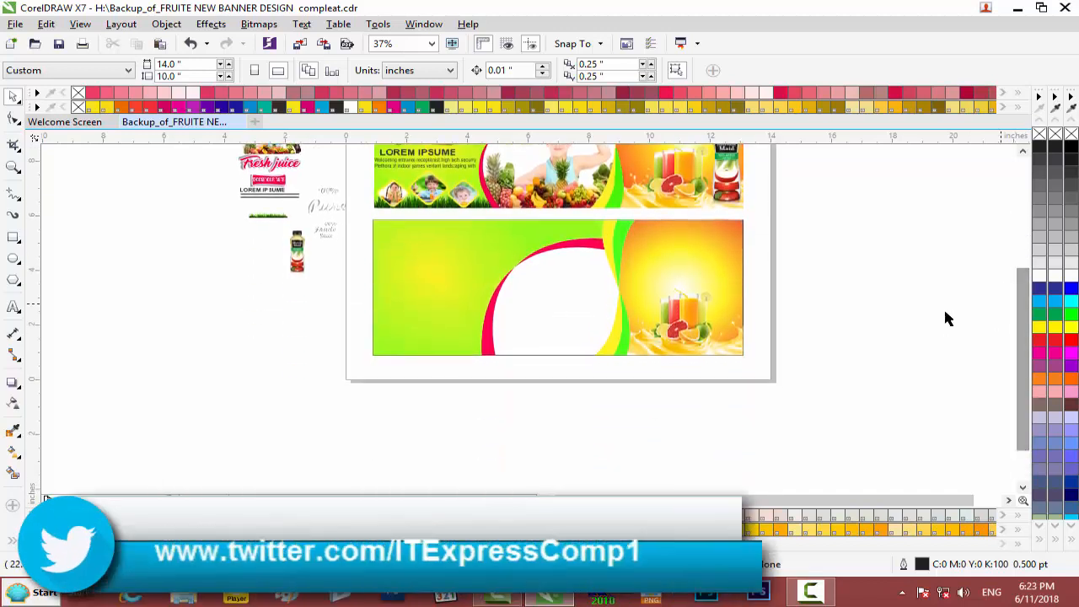
click(674, 321)
click(643, 377)
click(686, 287)
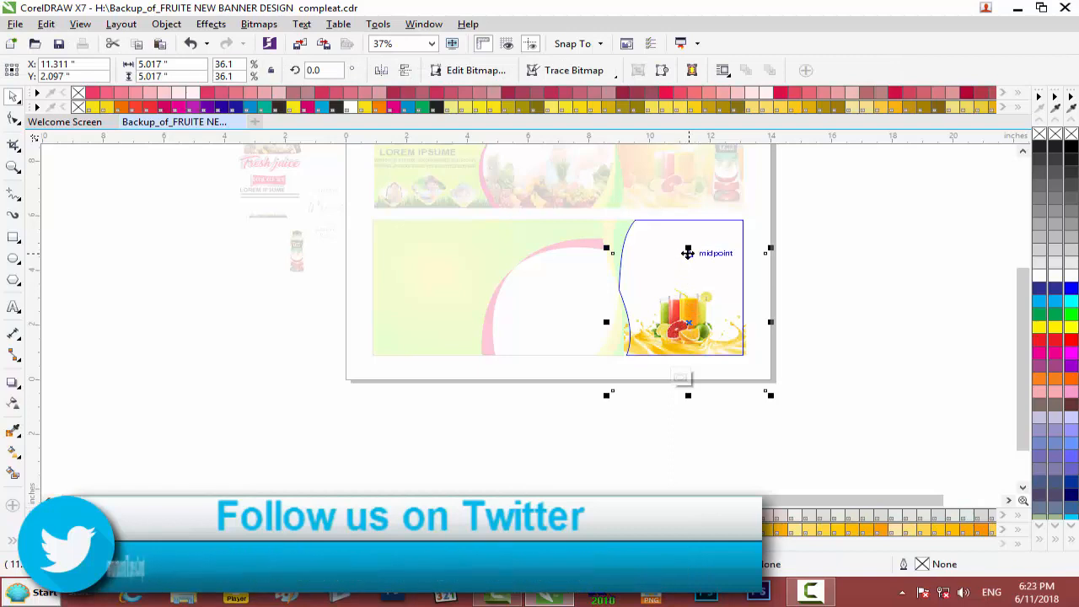
drag(688, 248, 688, 233)
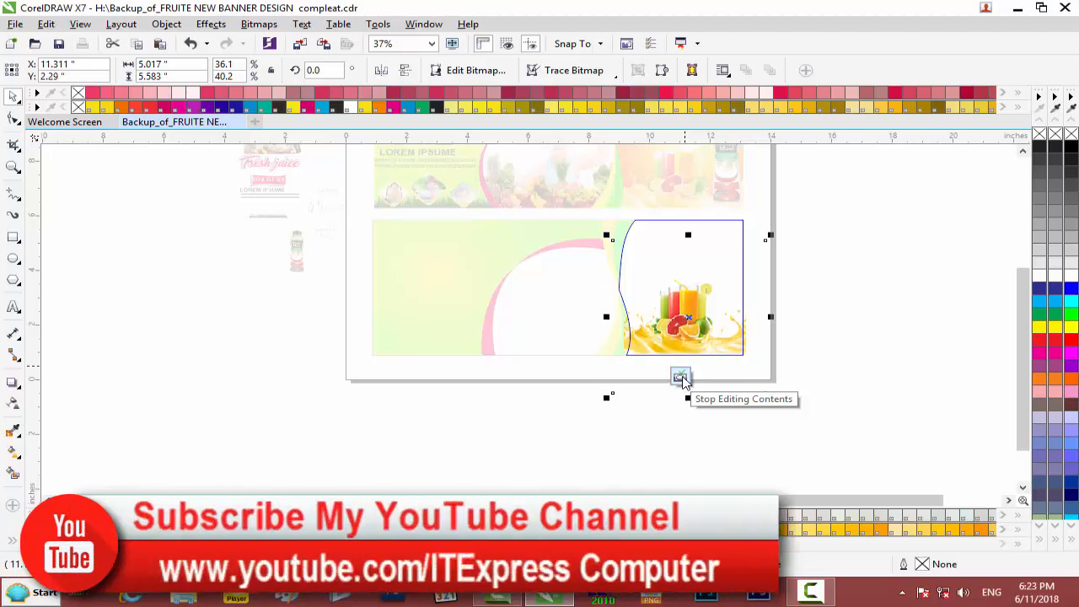
click(681, 378)
click(883, 320)
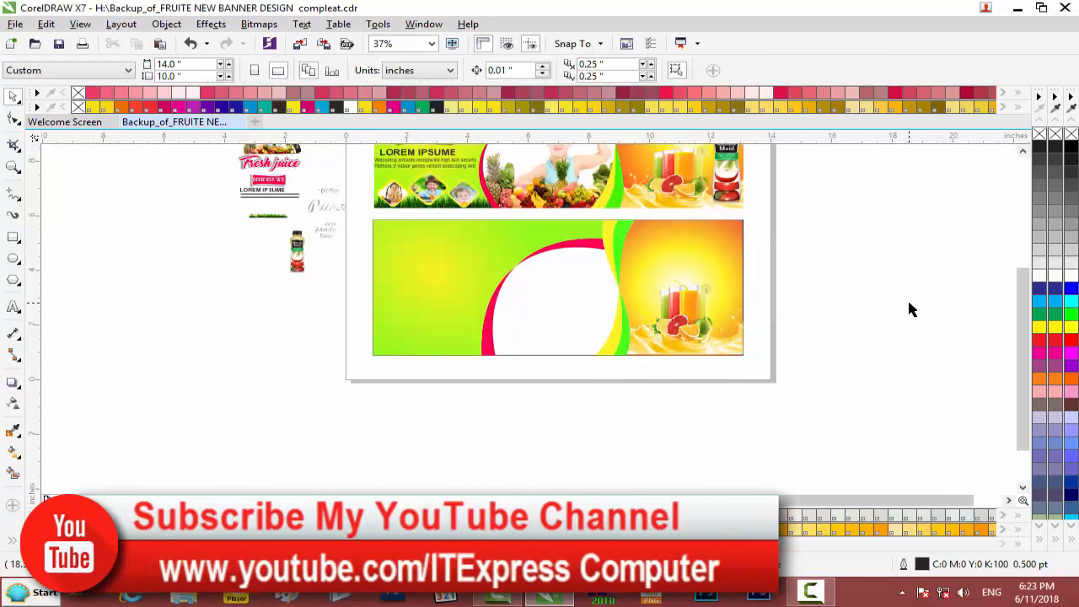
Edit the orange panel's PowerClip again and move the juice glasses image slightly lower, to about X 11.3 and Y 2.18 inches
scroll(881, 318, up, 2)
scroll(882, 315, down, 1)
scroll(881, 315, up, 2)
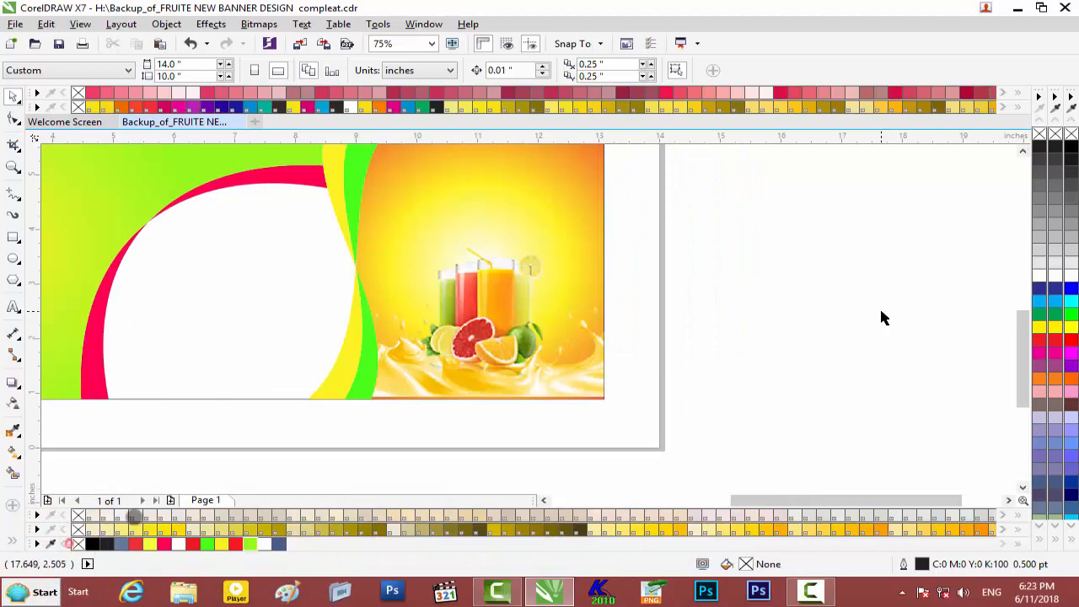
scroll(863, 324, down, 1)
click(457, 360)
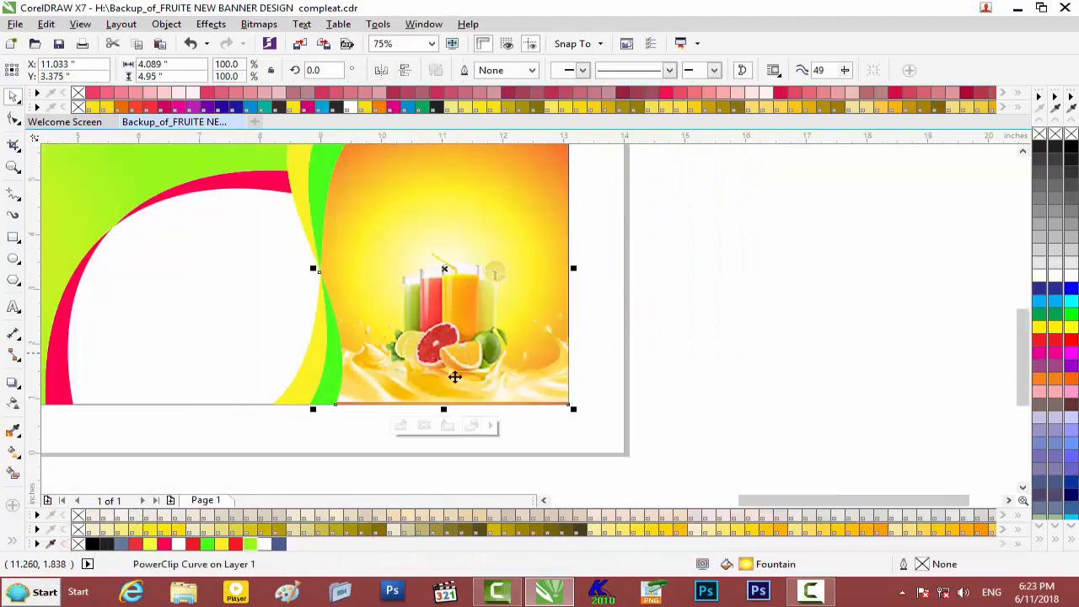
click(406, 426)
click(444, 367)
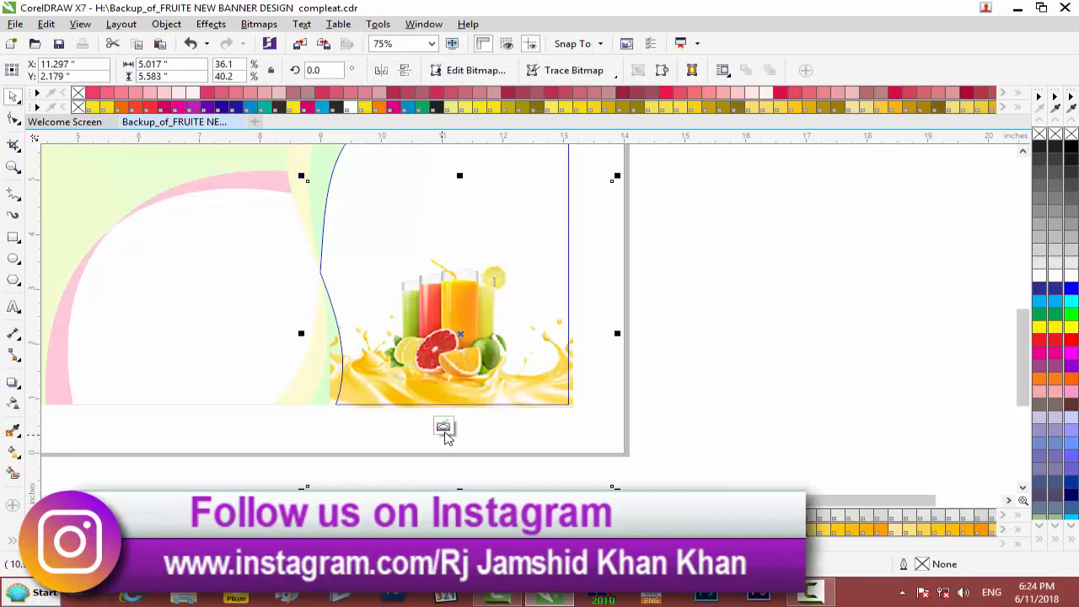
click(444, 427)
click(731, 387)
Move the apple juice bottle image beside the glasses in the orange panel and enlarge it to about 1.48 by 2.63 inches
mouse_move(1026, 340)
mouse_down()
mouse_move(1027, 295)
mouse_move(1025, 318)
mouse_up()
scroll(386, 319, down, 2)
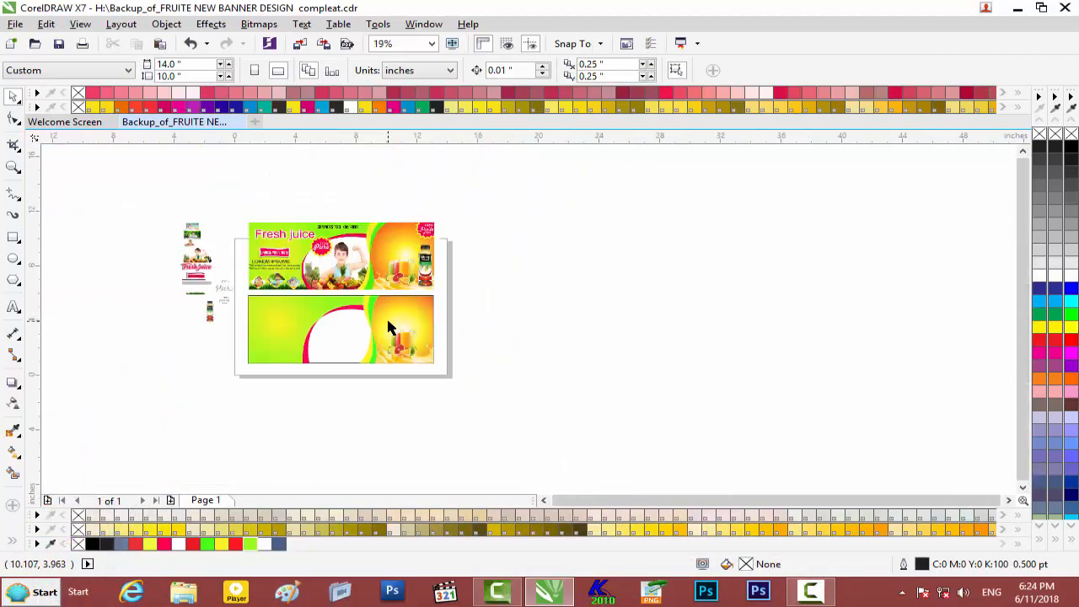
drag(211, 314, 418, 347)
scroll(419, 347, up, 3)
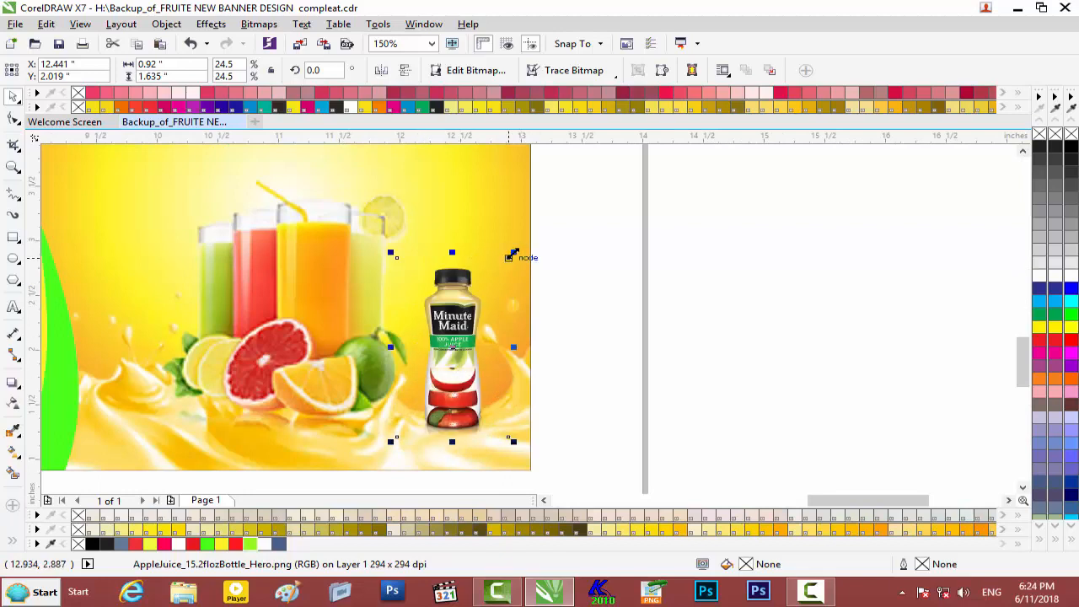
drag(511, 255, 554, 200)
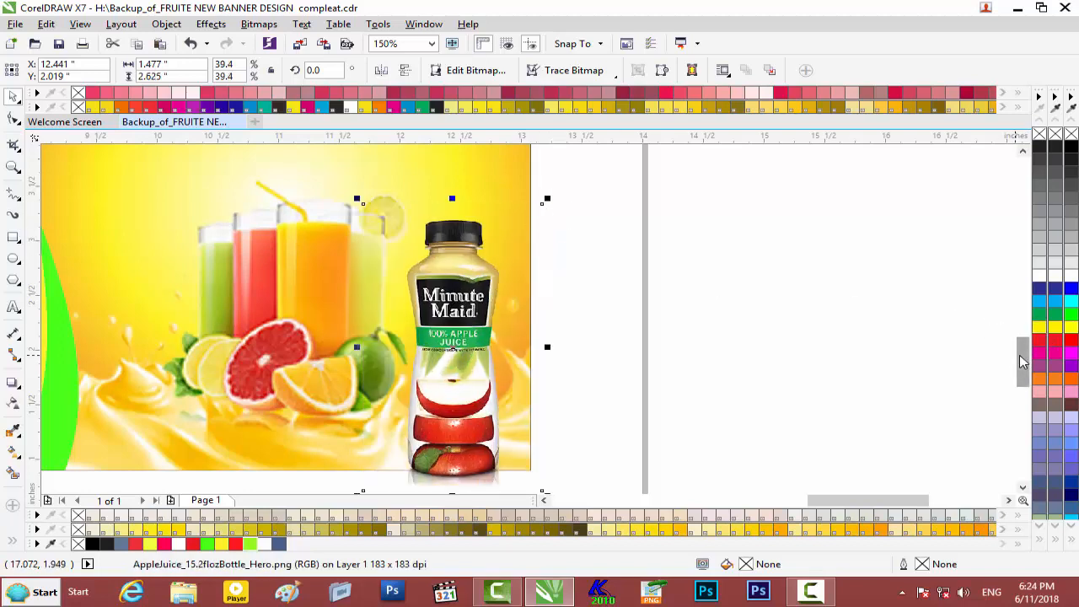
Raise the apple juice bottle to about Y 2.44 inches and stretch it slightly taller from its upper edge
scroll(1016, 345, down, 2)
drag(479, 312, 478, 297)
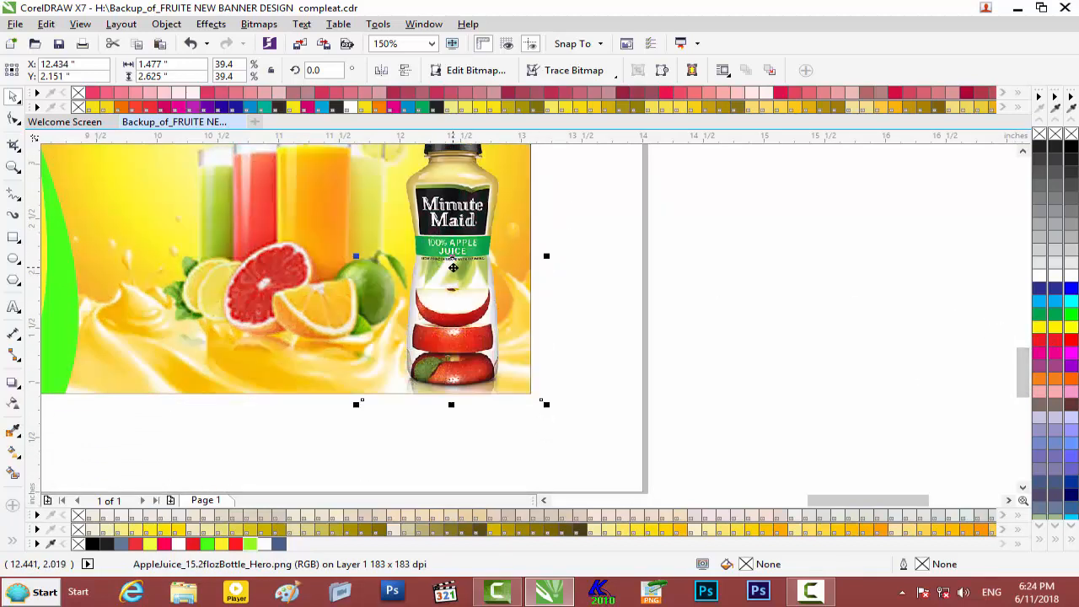
key(Up)
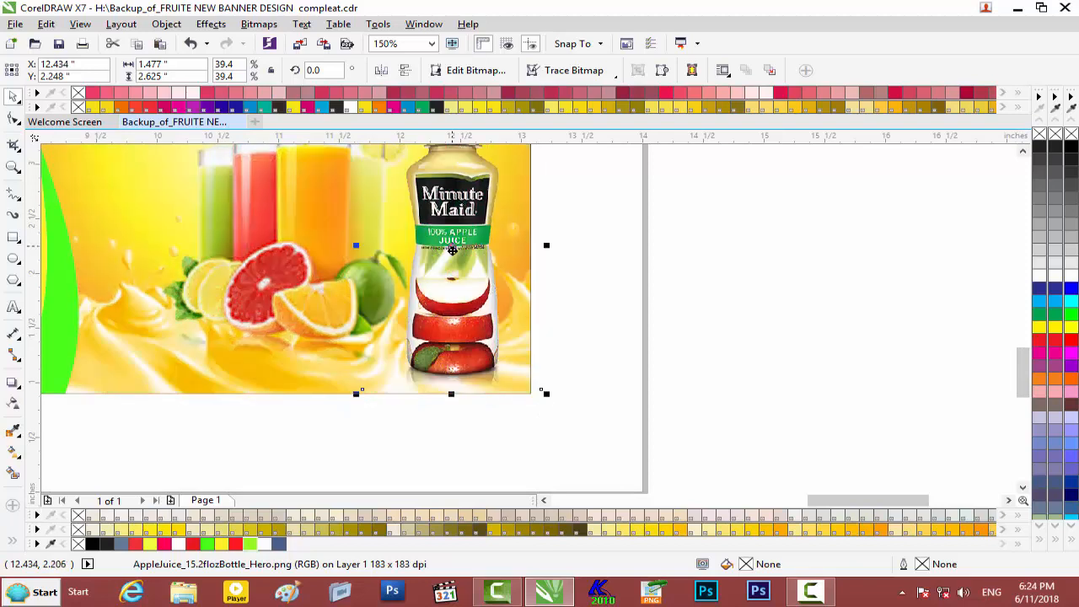
key(Up)
key(Up)
key(Up)
key(Up)
key(Up)
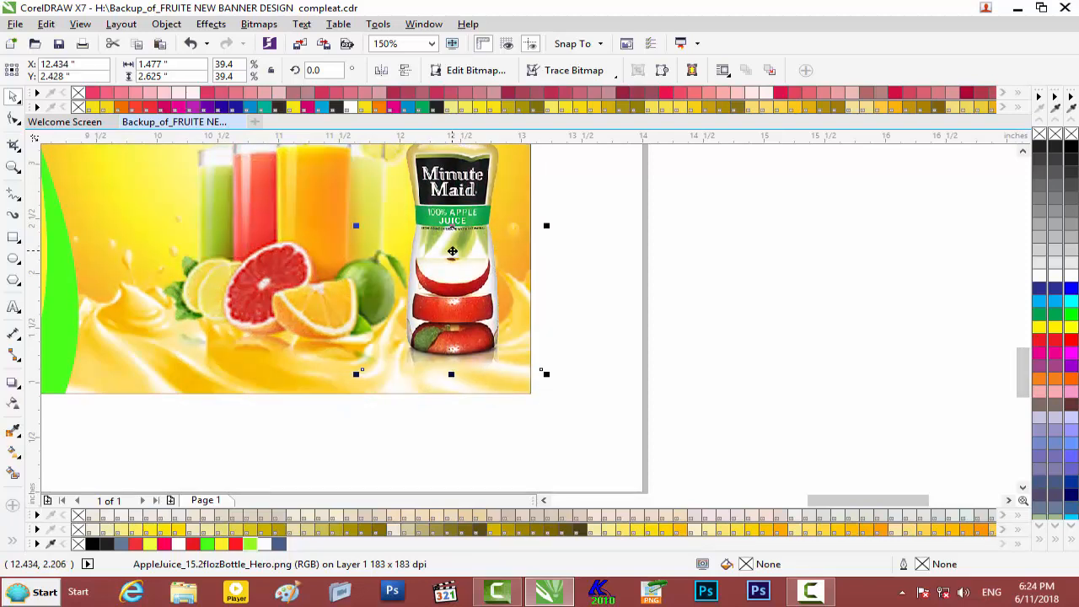
scroll(538, 318, down, 3)
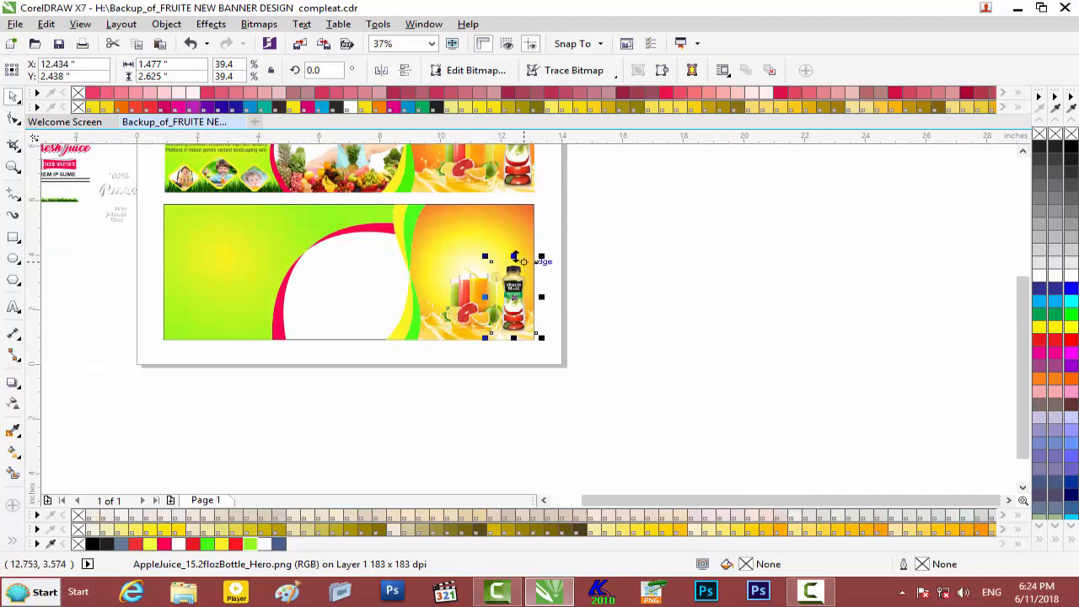
drag(514, 244, 514, 243)
click(659, 343)
Move the boy-with-fruit image beside the page and PowerClip it inside the new banner's rectangle
scroll(493, 331, down, 1)
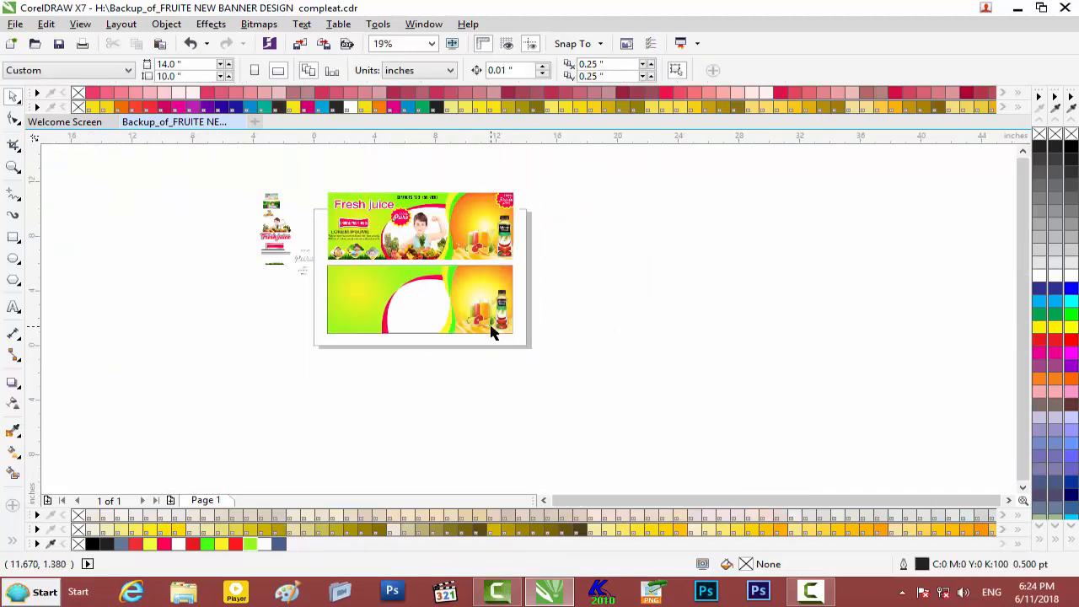
scroll(493, 331, up, 1)
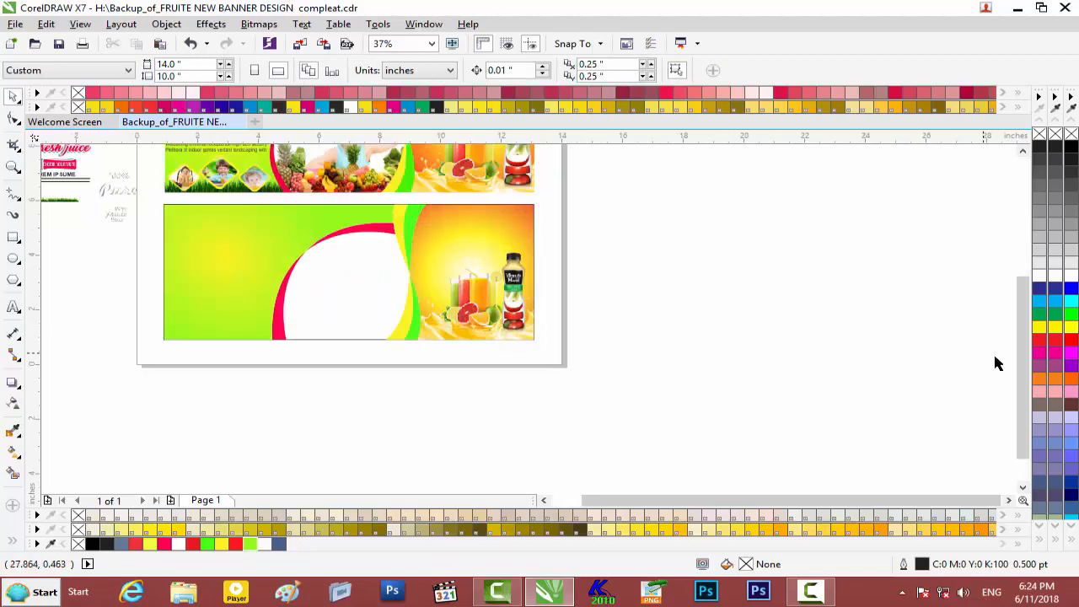
drag(1020, 376, 1020, 286)
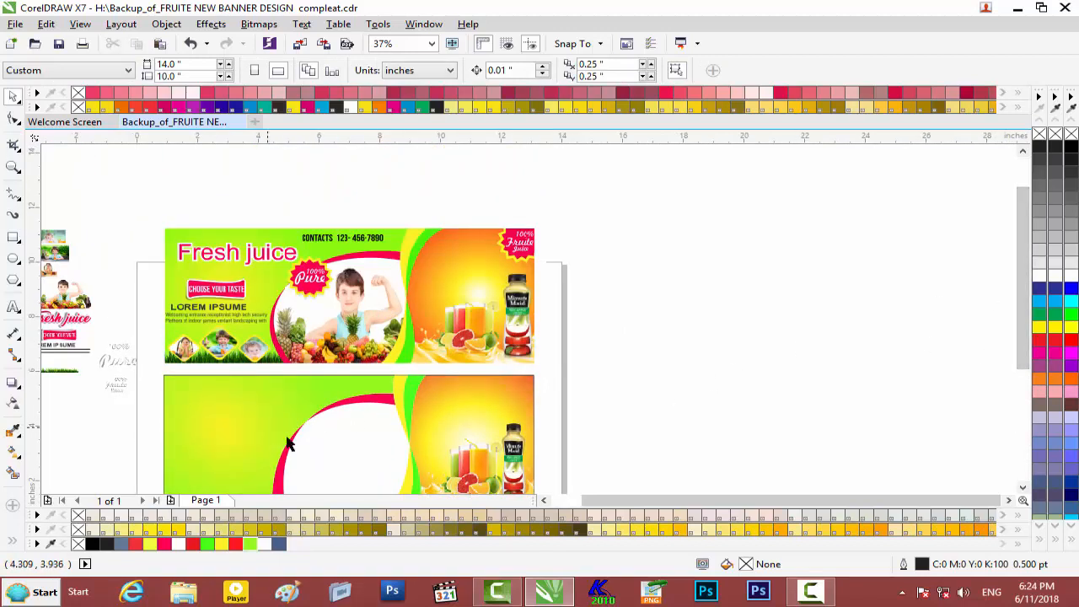
drag(1022, 336, 1009, 400)
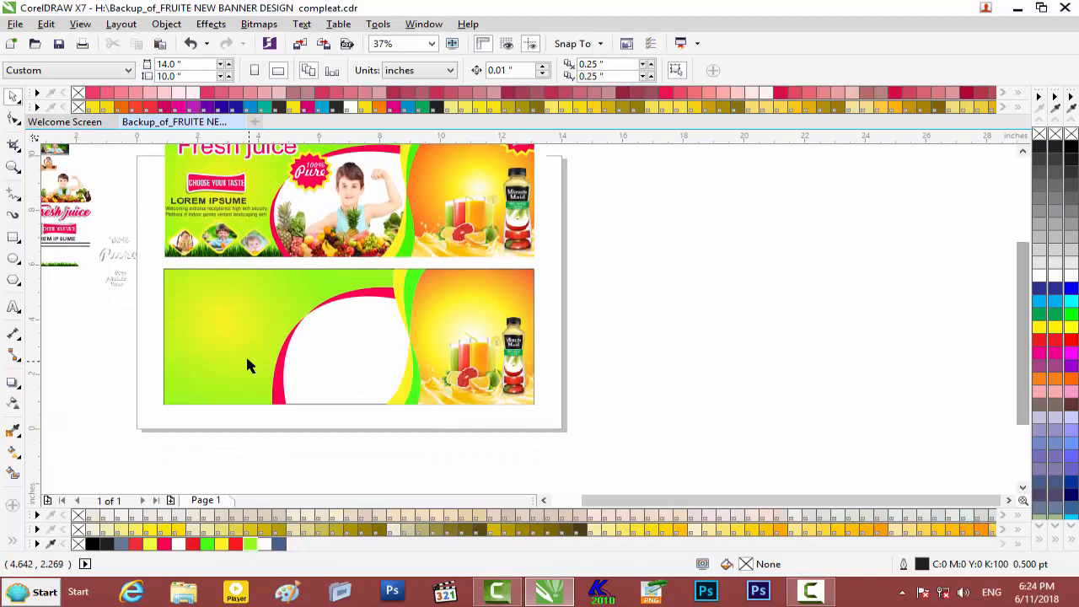
click(337, 359)
drag(687, 501, 644, 502)
drag(275, 190, 276, 397)
right_click(278, 396)
click(325, 154)
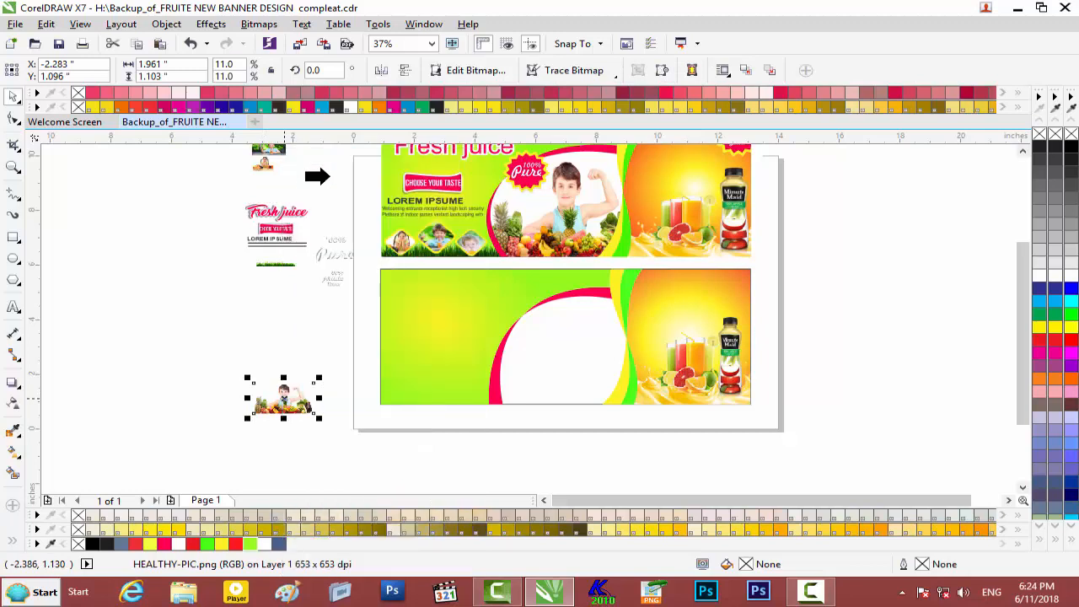
click(558, 358)
Edit the banner's PowerClip contents, enlarging the boy-with-fruit image to about 6.15 by 4.2 inches down to the banner's lower edge
click(525, 428)
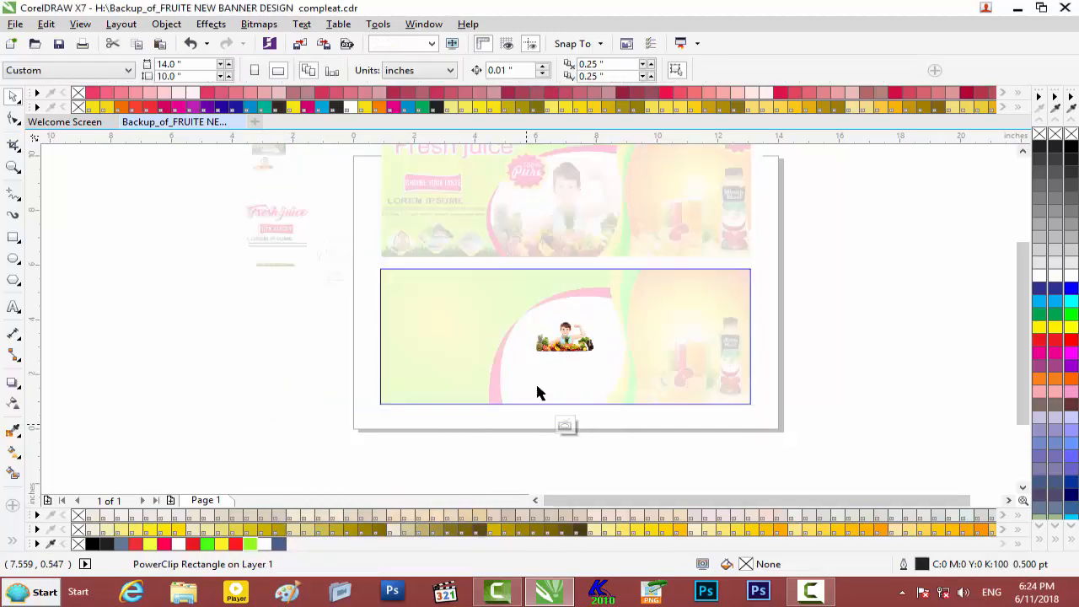
click(566, 339)
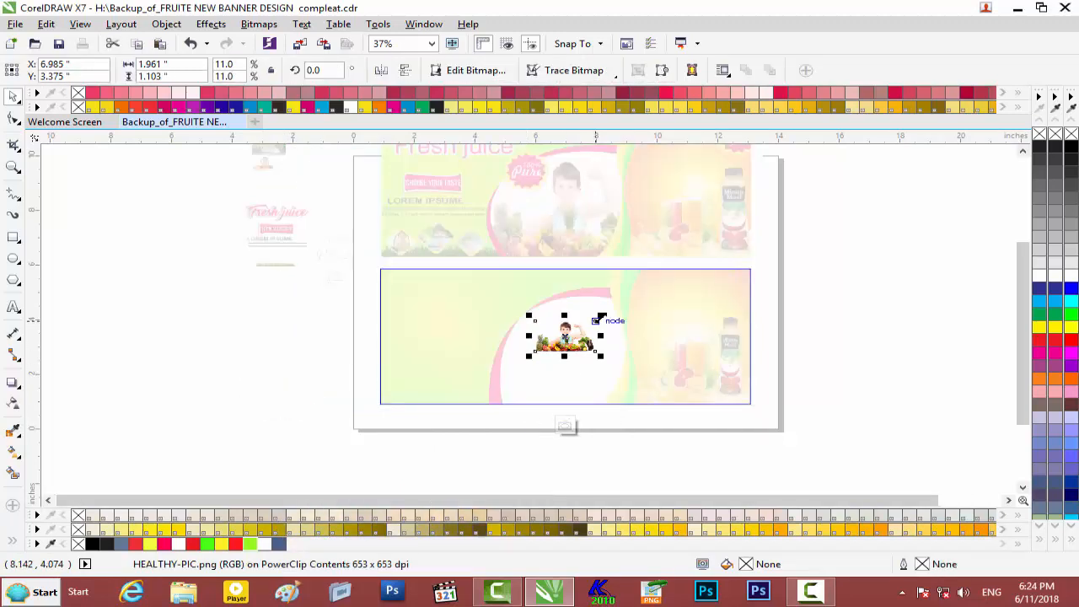
drag(600, 318, 664, 284)
drag(564, 386, 564, 409)
click(564, 425)
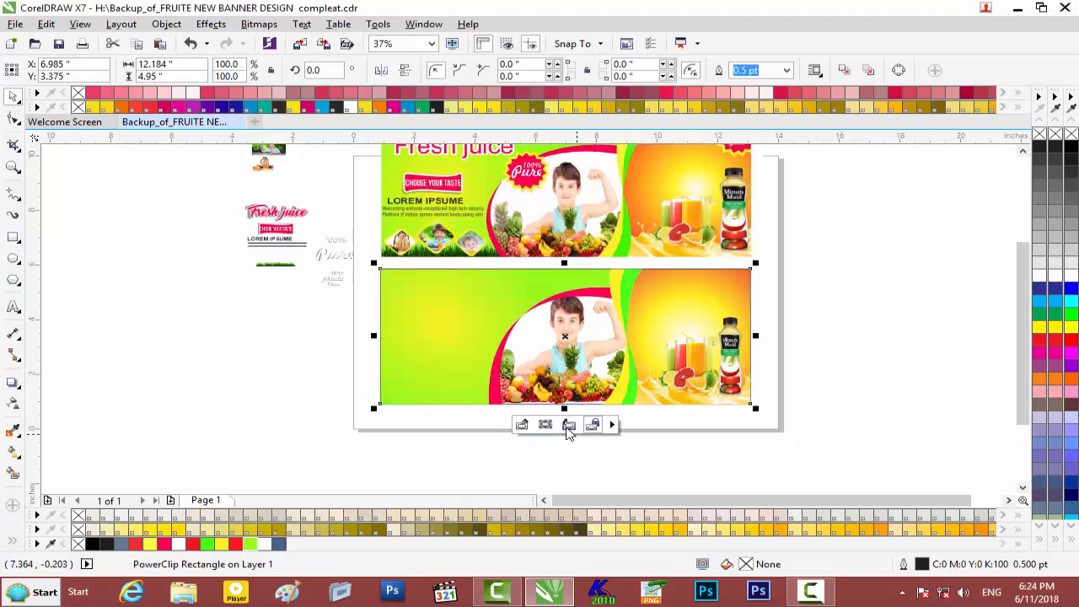
Reopen the banner's PowerClip and reduce the boy-with-fruit image's height to about 3.9 inches from its upper edge
click(522, 425)
click(663, 402)
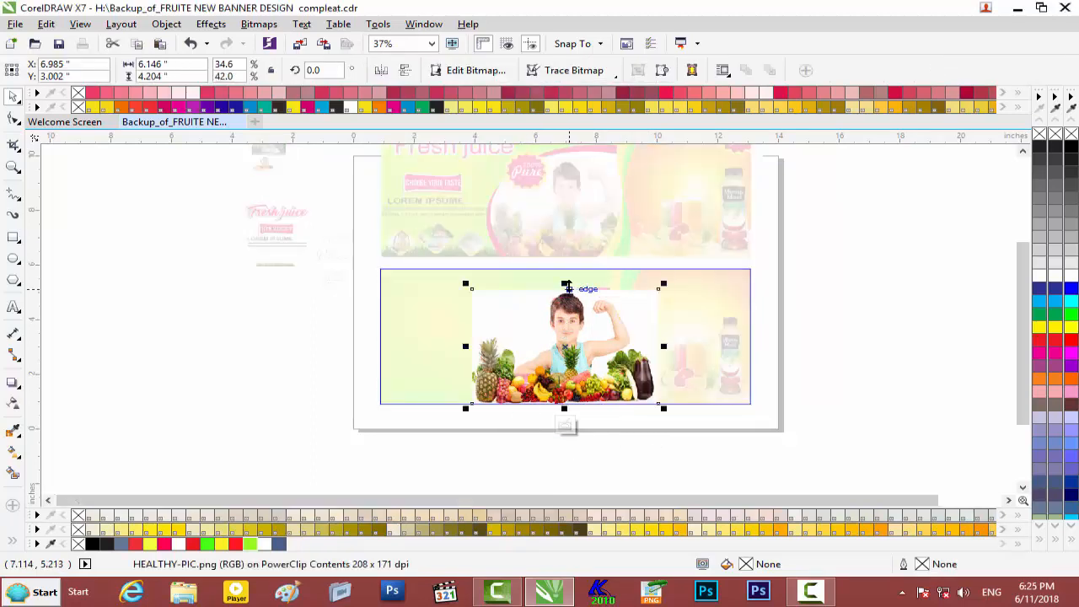
drag(566, 283, 566, 293)
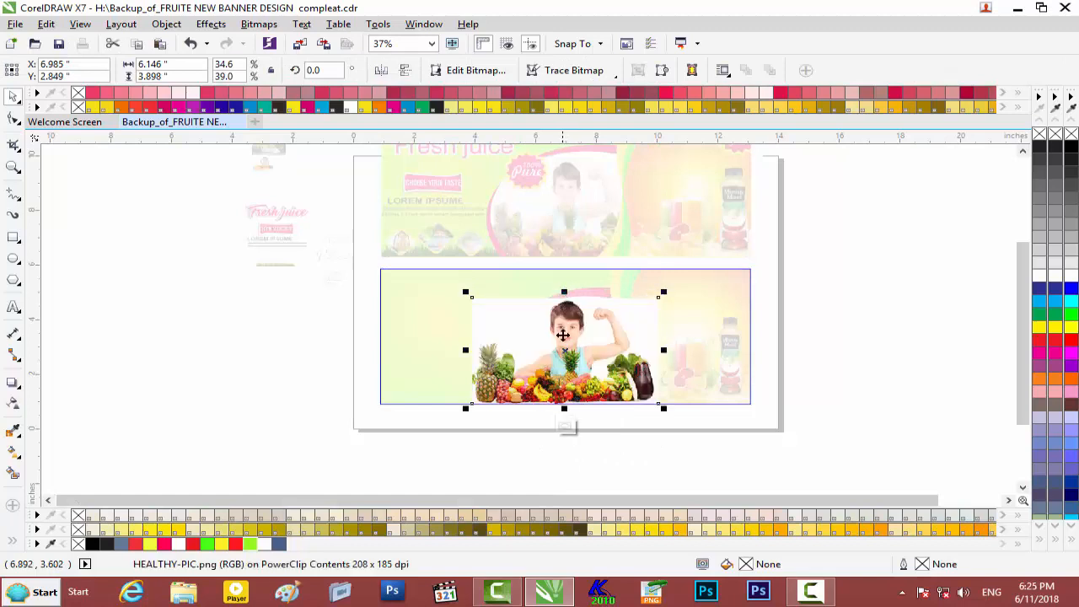
click(566, 425)
click(666, 457)
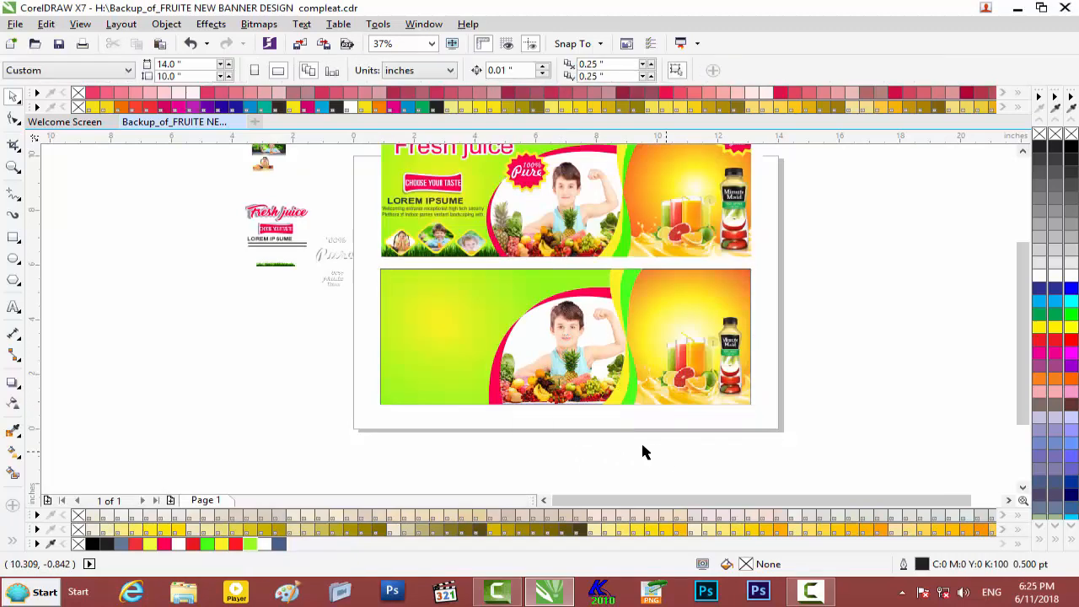
Nudge the boy-with-fruit image slightly down inside the banner's PowerClip so the fruit meets the lower edge, and finish editing
scroll(542, 392, up, 2)
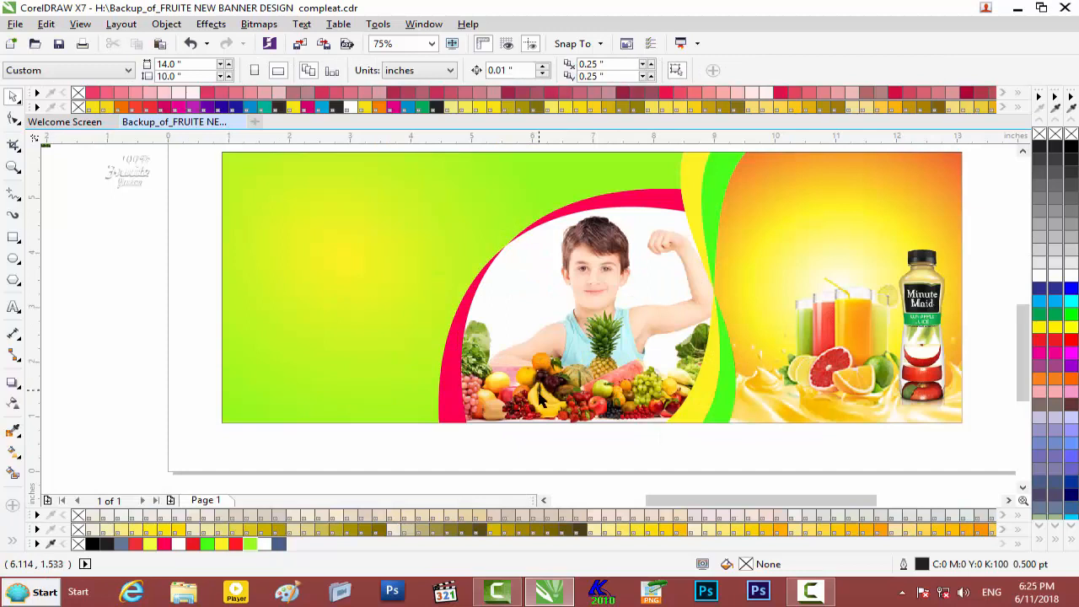
click(539, 400)
click(554, 445)
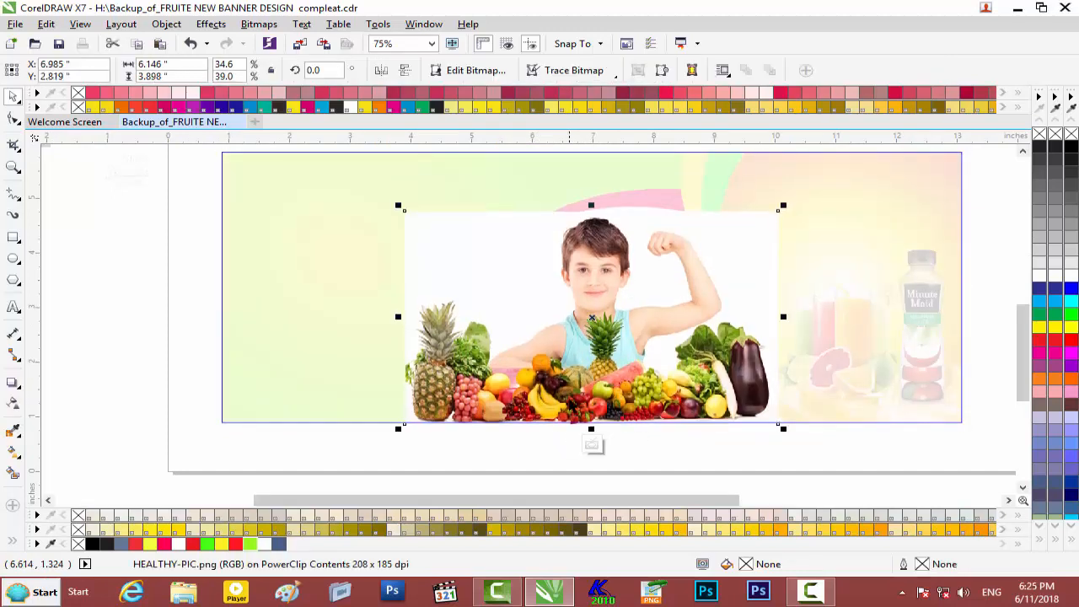
key(Down)
key(Down)
key(Down)
key(Down)
click(589, 445)
click(658, 453)
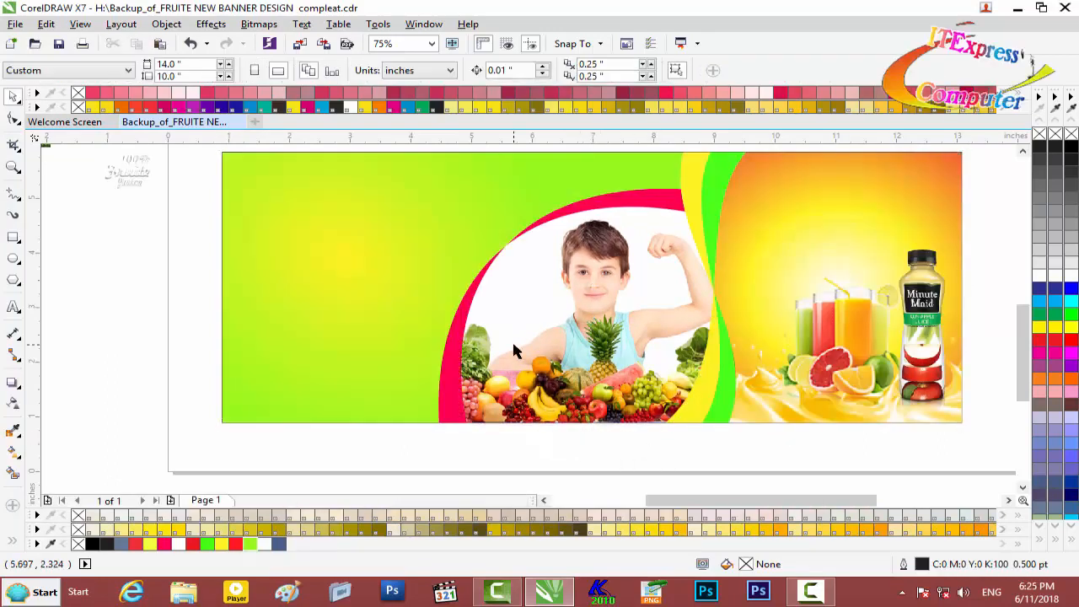
Move the script "Fresh juice" title onto the new banner's upper-left corner and enlarge it to about 3.4 inches wide
scroll(513, 349, down, 2)
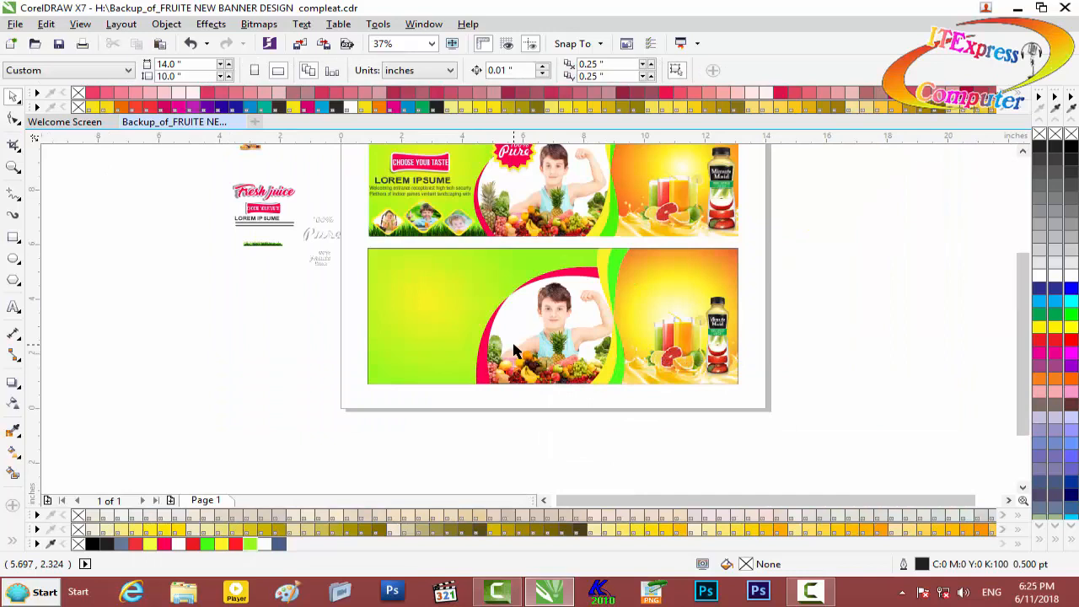
drag(1023, 349, 1023, 266)
scroll(272, 337, up, 2)
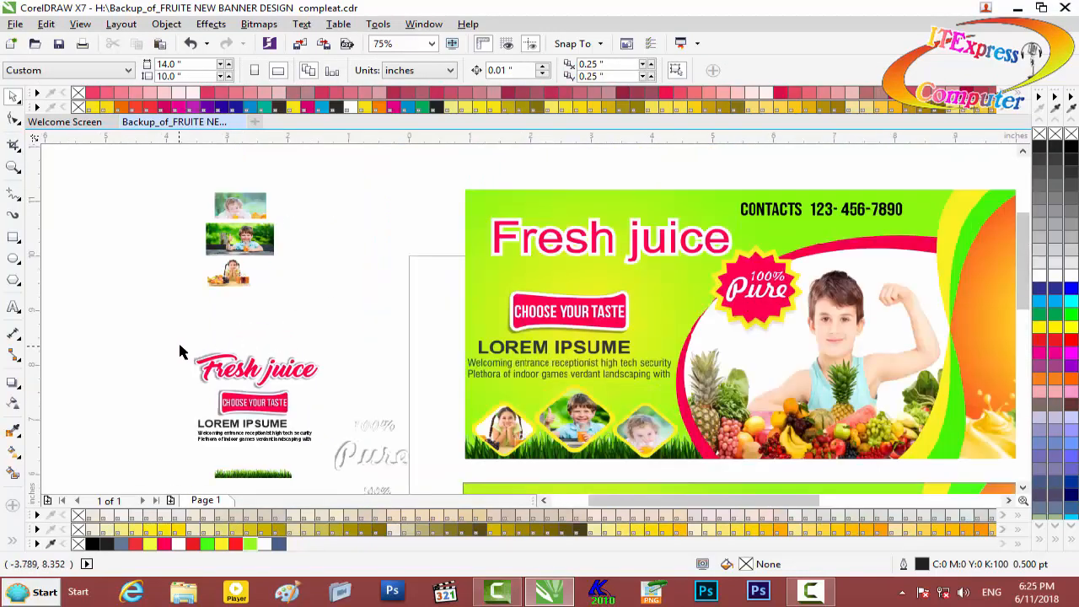
drag(266, 380, 530, 464)
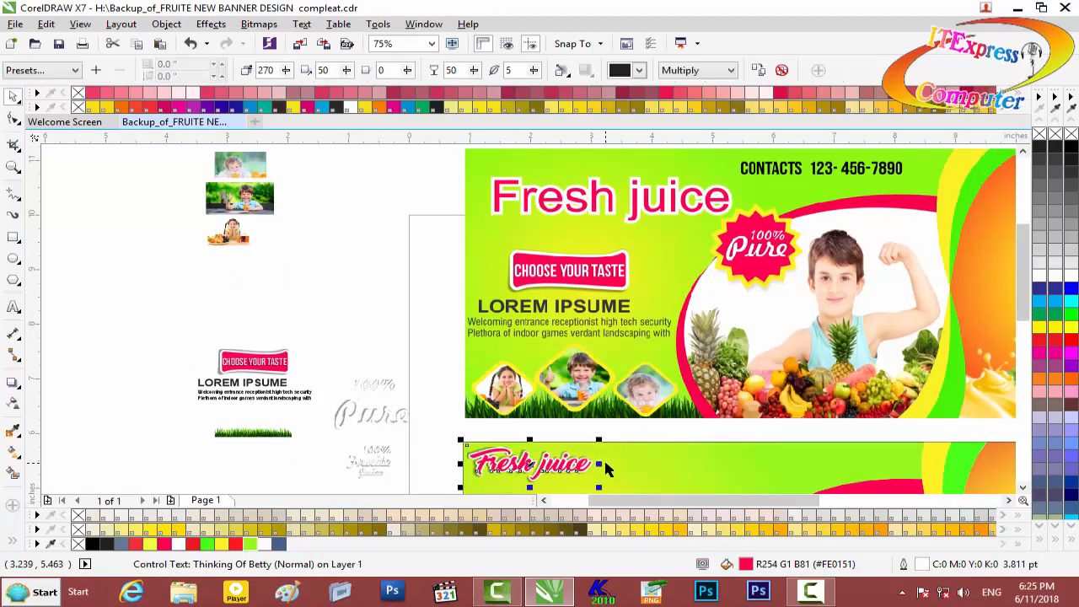
drag(1024, 318, 1024, 354)
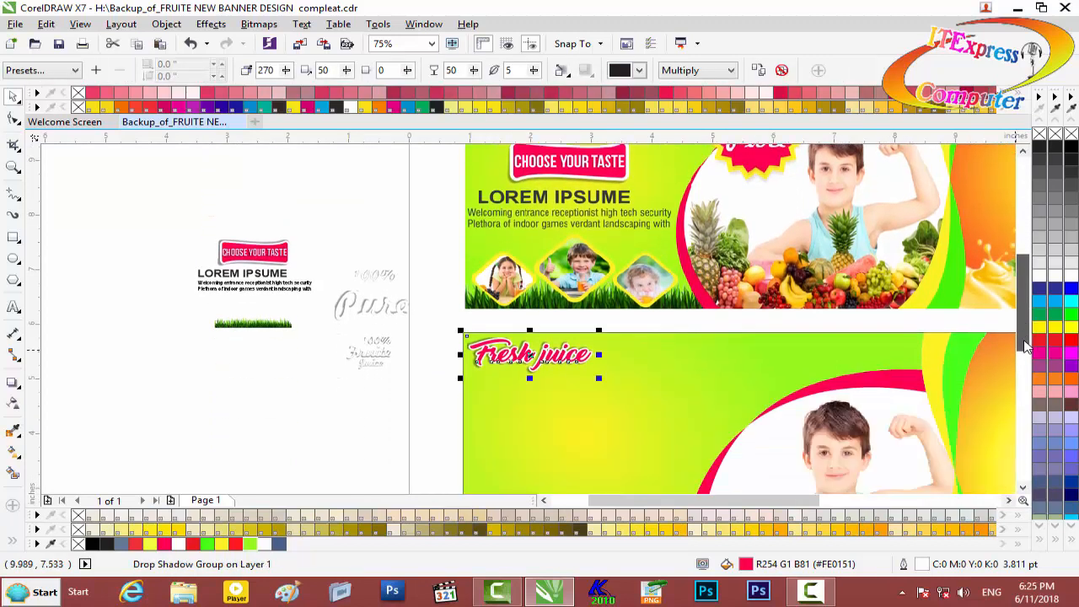
drag(601, 334, 640, 326)
drag(555, 359, 620, 367)
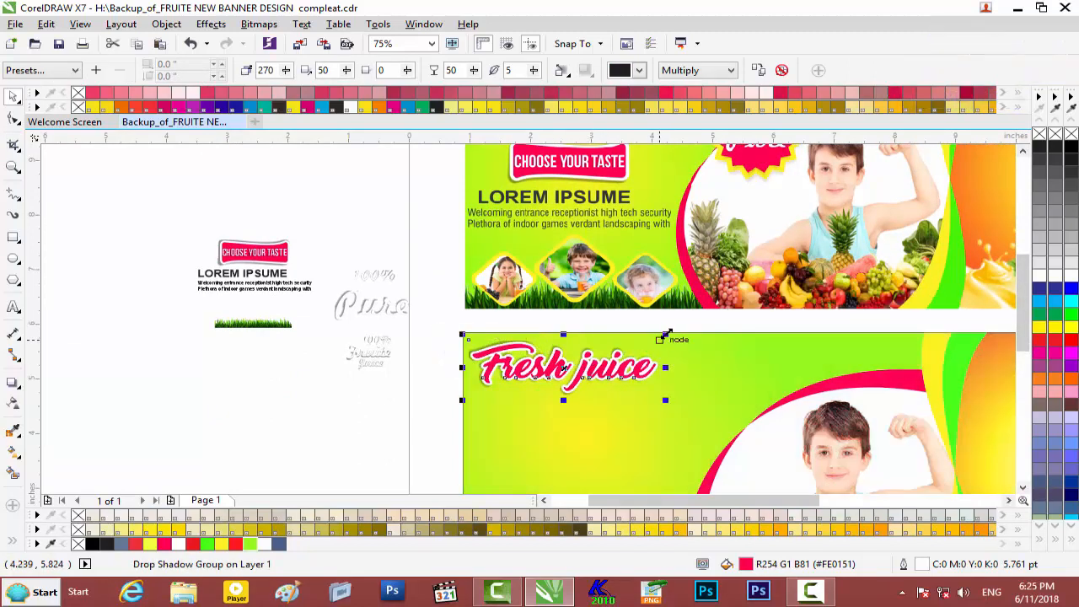
Enlarge the script "Fresh juice" title to about 4 inches wide and adjust its position in the new banner's upper-left corner
drag(665, 334, 700, 328)
drag(582, 379, 611, 381)
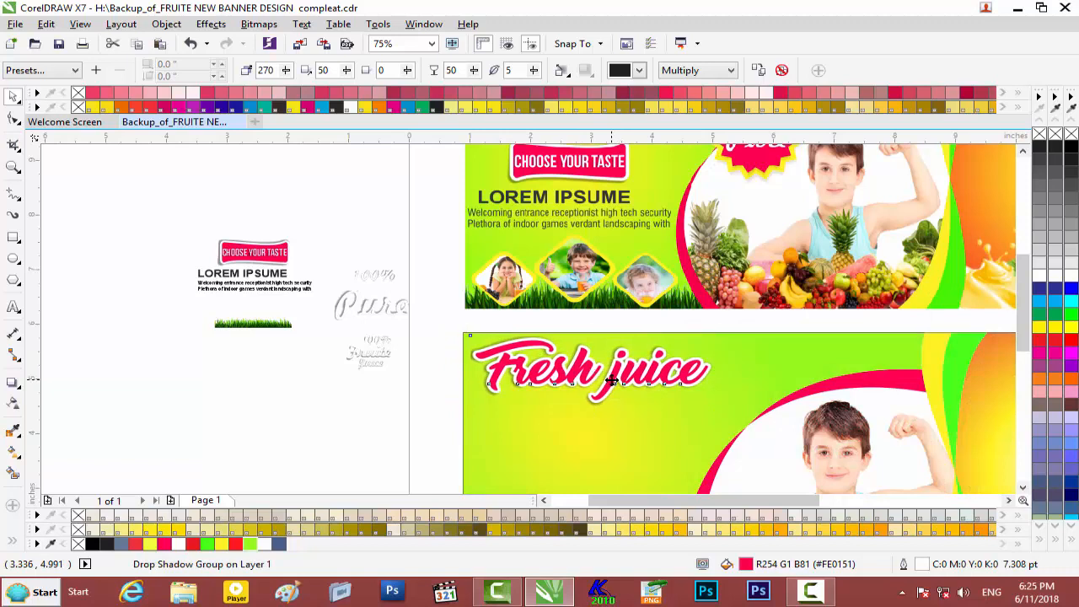
key(Left)
scroll(611, 379, down, 2)
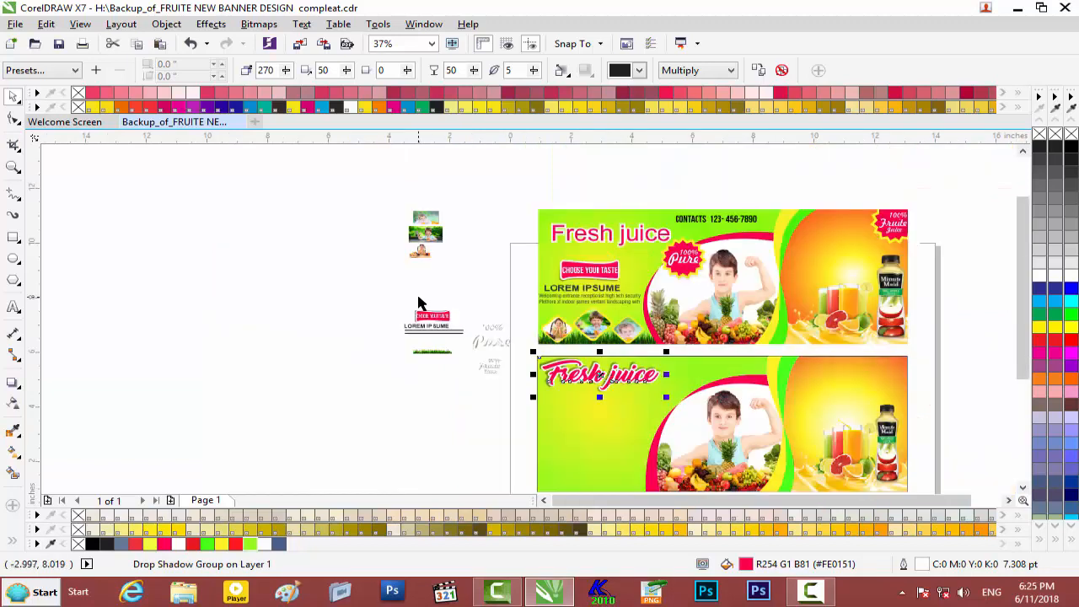
scroll(417, 285, up, 1)
scroll(417, 284, down, 1)
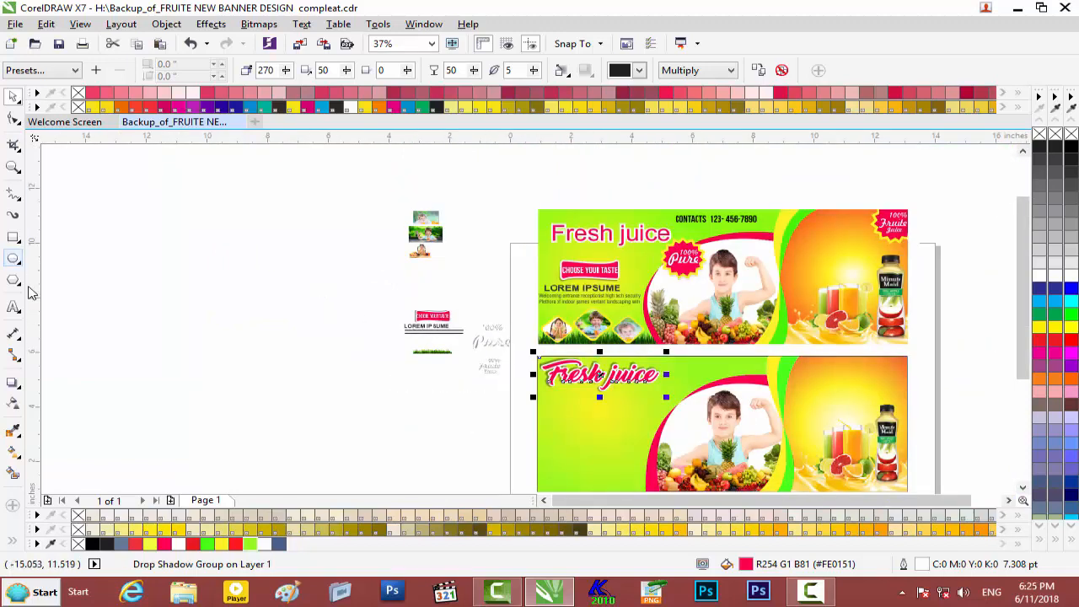
click(15, 281)
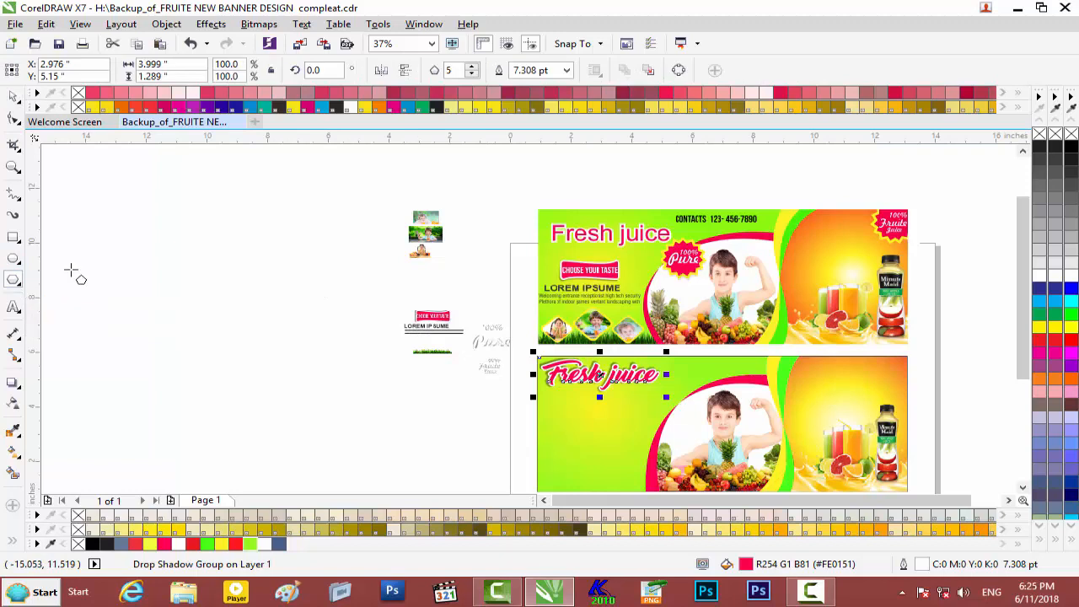
drag(94, 230, 235, 343)
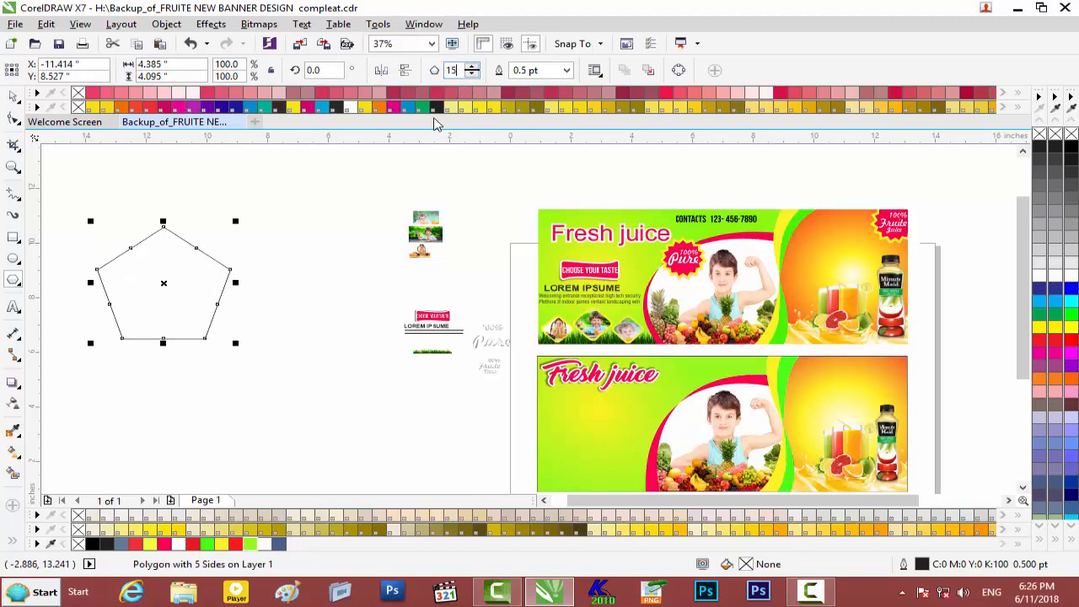
key(Return)
click(15, 100)
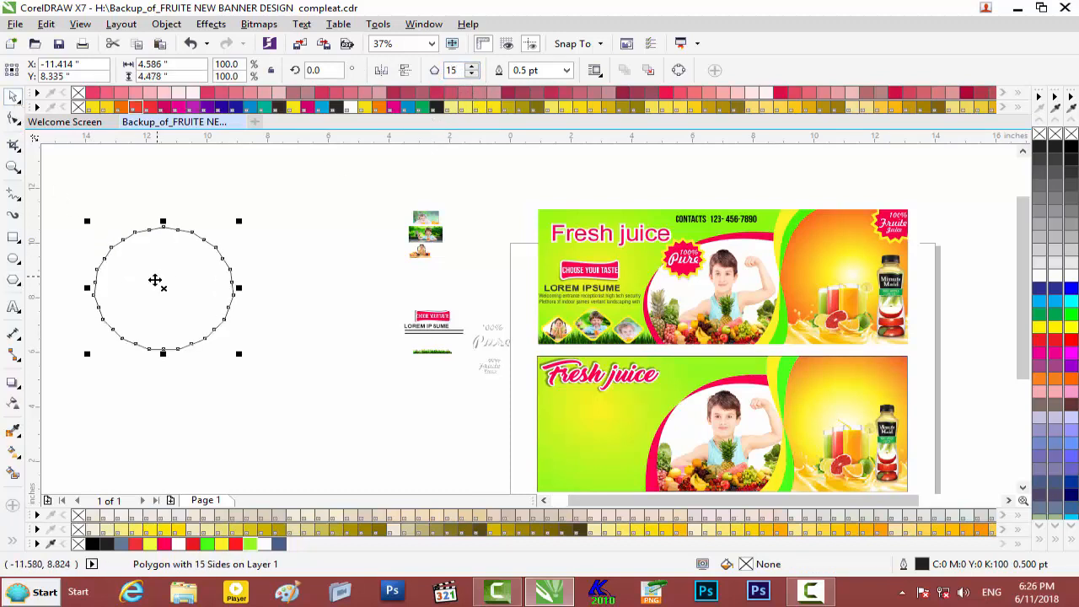
drag(202, 312, 264, 314)
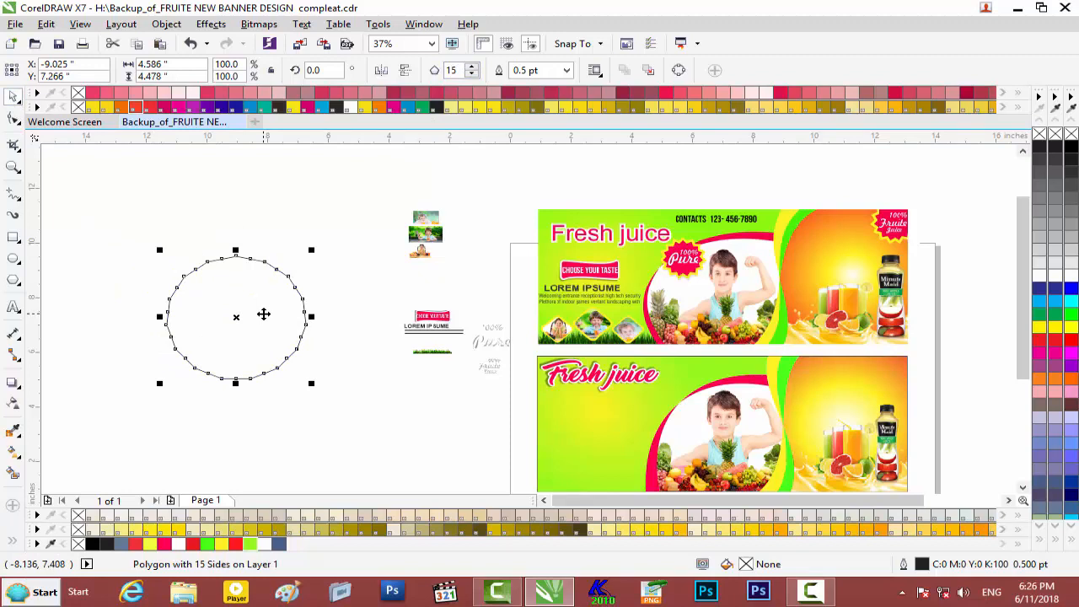
key(Delete)
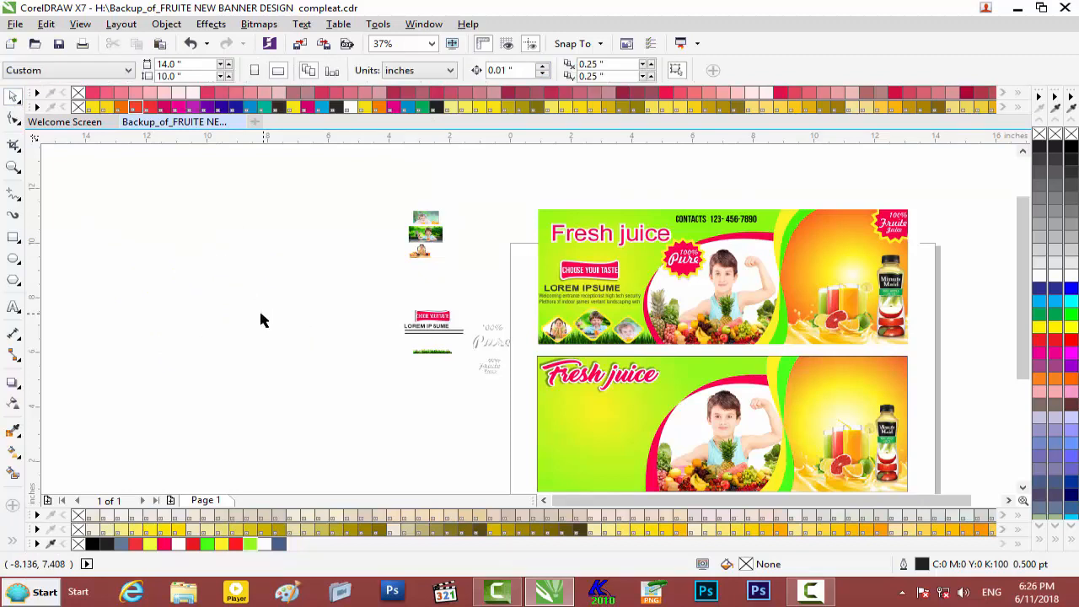
Draw a star about 5 inches wide in the empty area beside the banners, with 15 points and sharpness 15
click(17, 285)
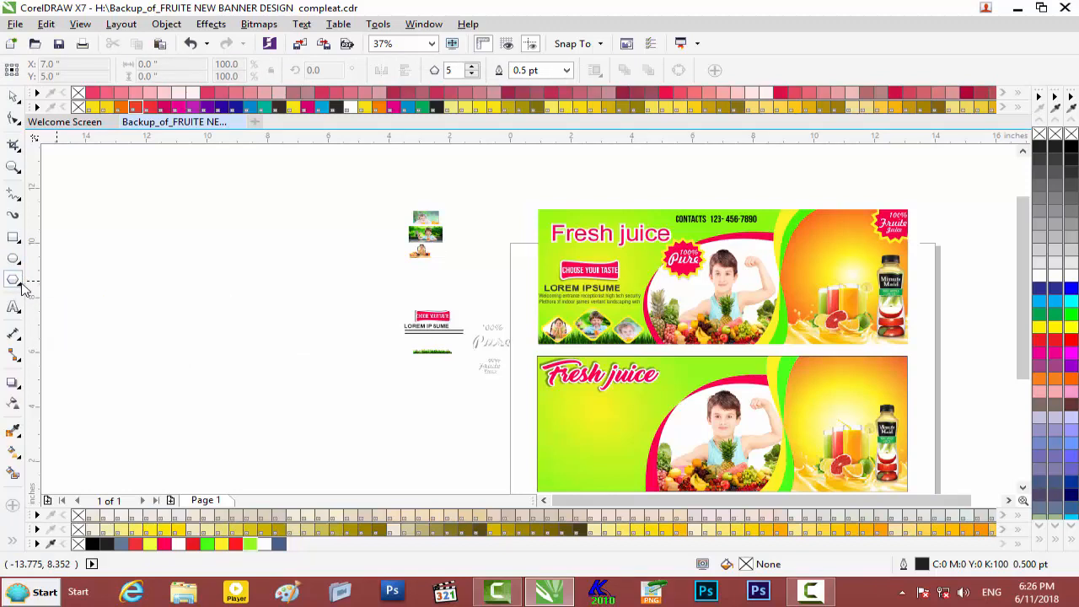
click(21, 290)
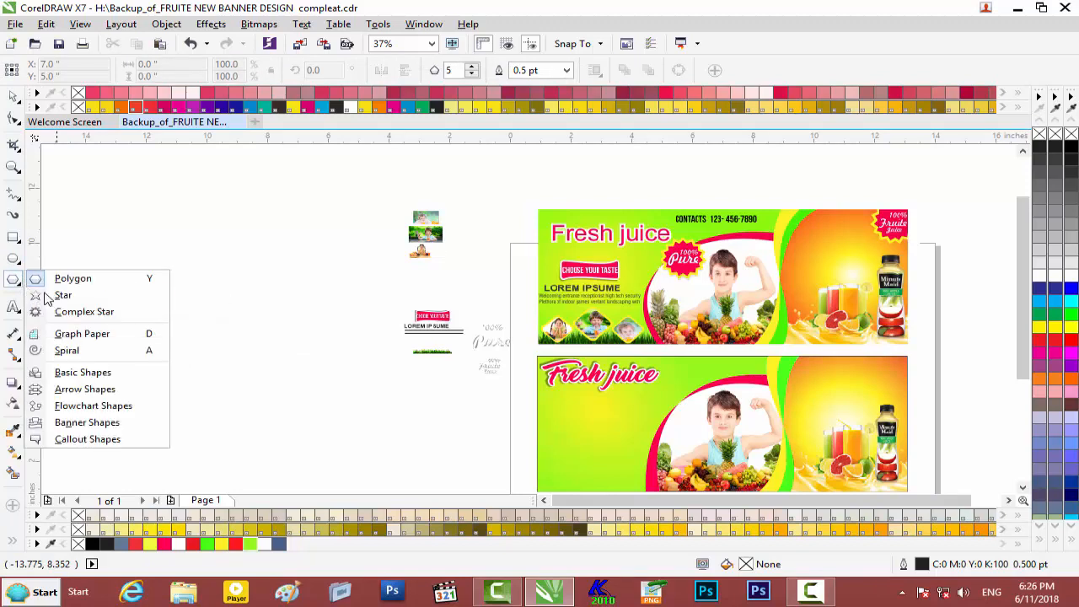
click(51, 295)
drag(143, 267, 300, 390)
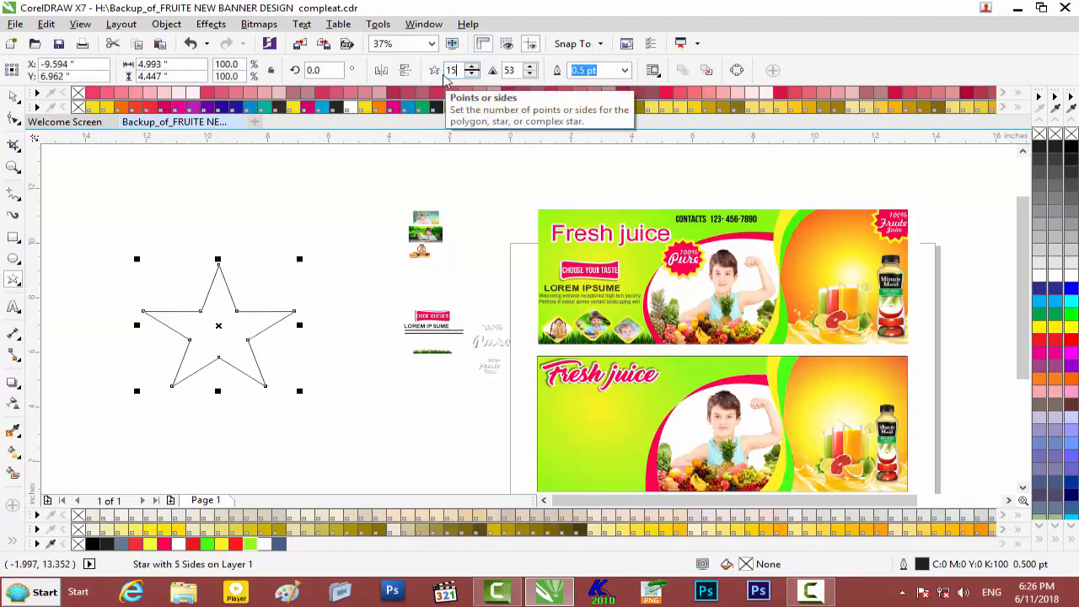
key(Tab)
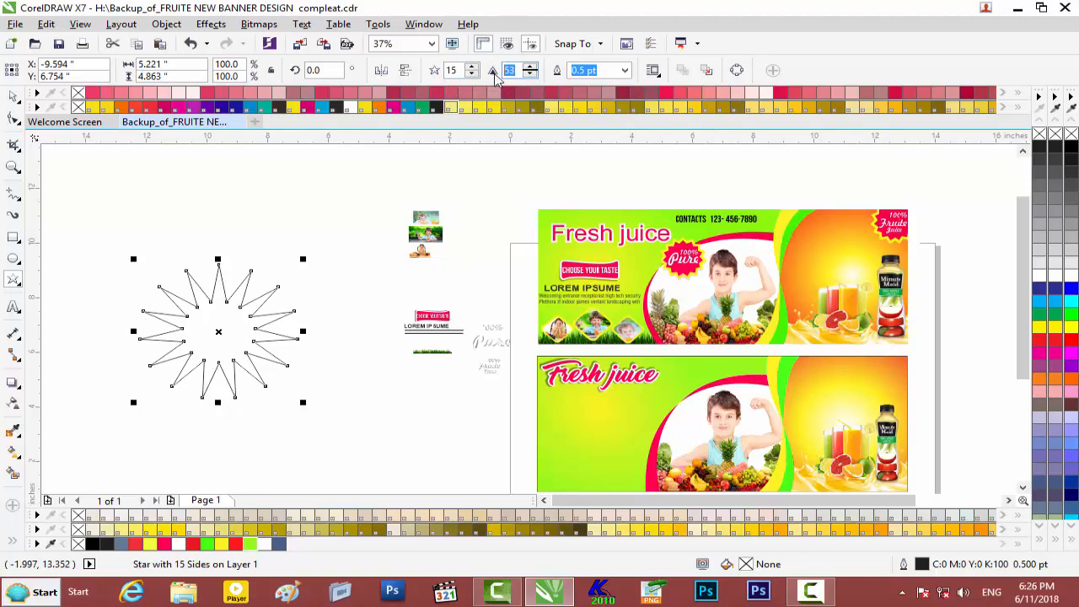
text(15)
key(Return)
click(310, 238)
drag(233, 319, 304, 311)
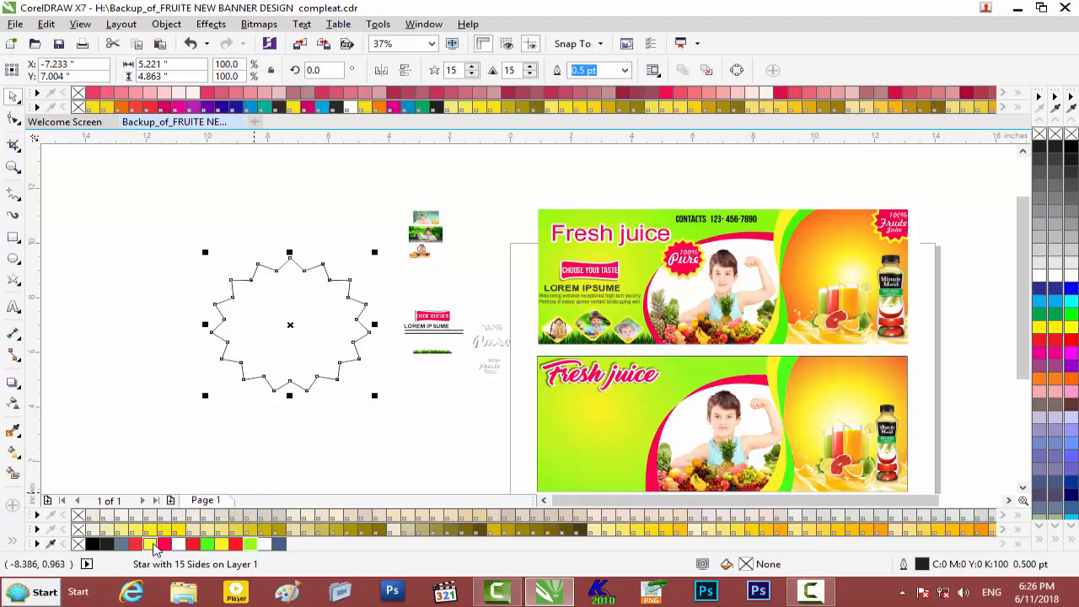
Fill the star with yellow #F2FD3D and add a centred copy scaled to about 90.9%, filled pinkish red
click(152, 545)
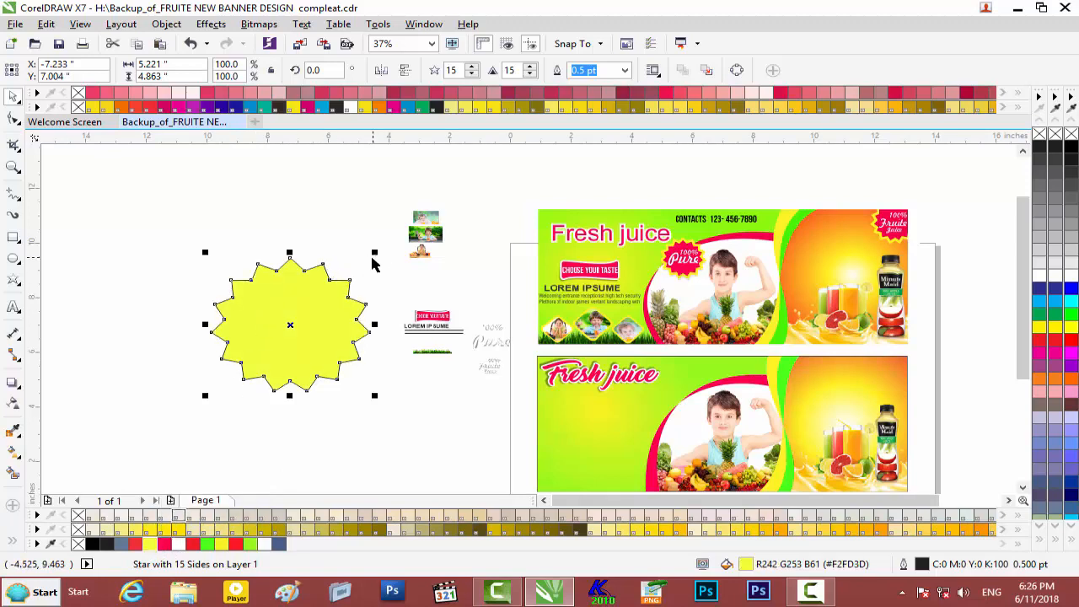
drag(373, 251, 369, 258)
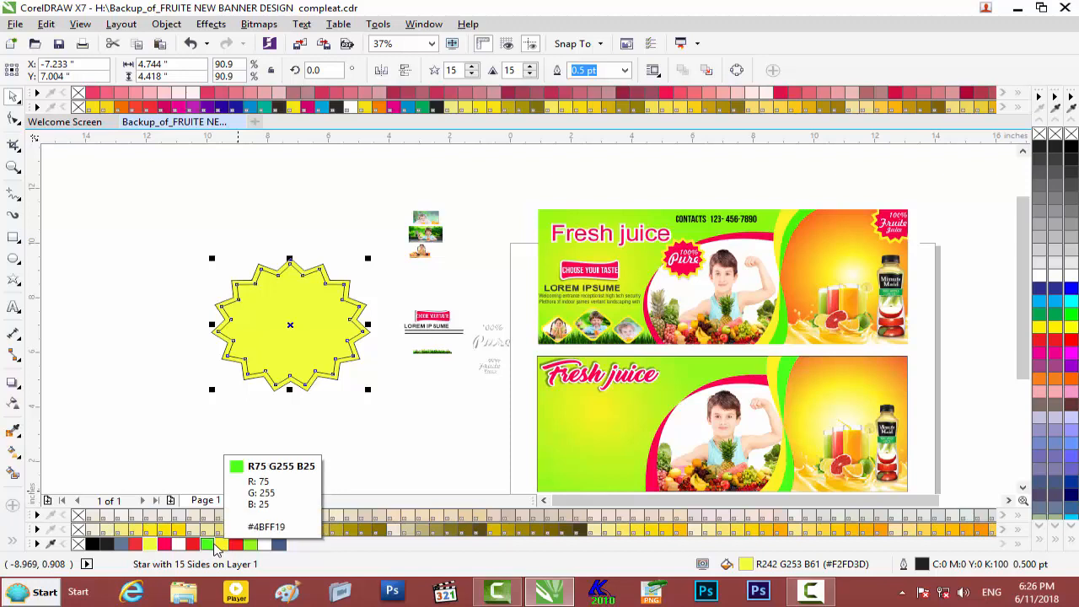
click(166, 545)
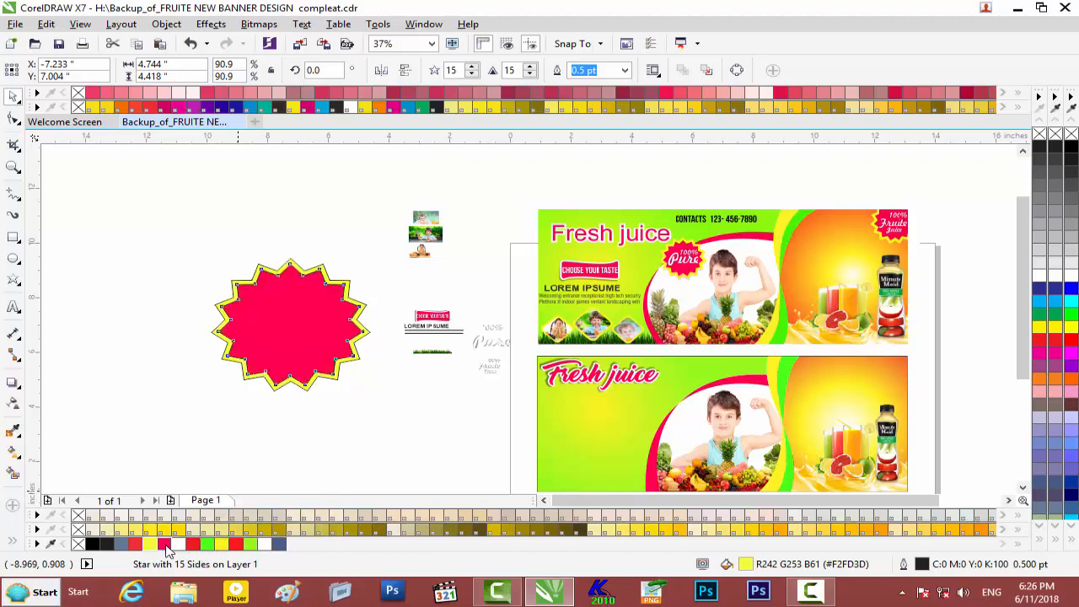
click(261, 454)
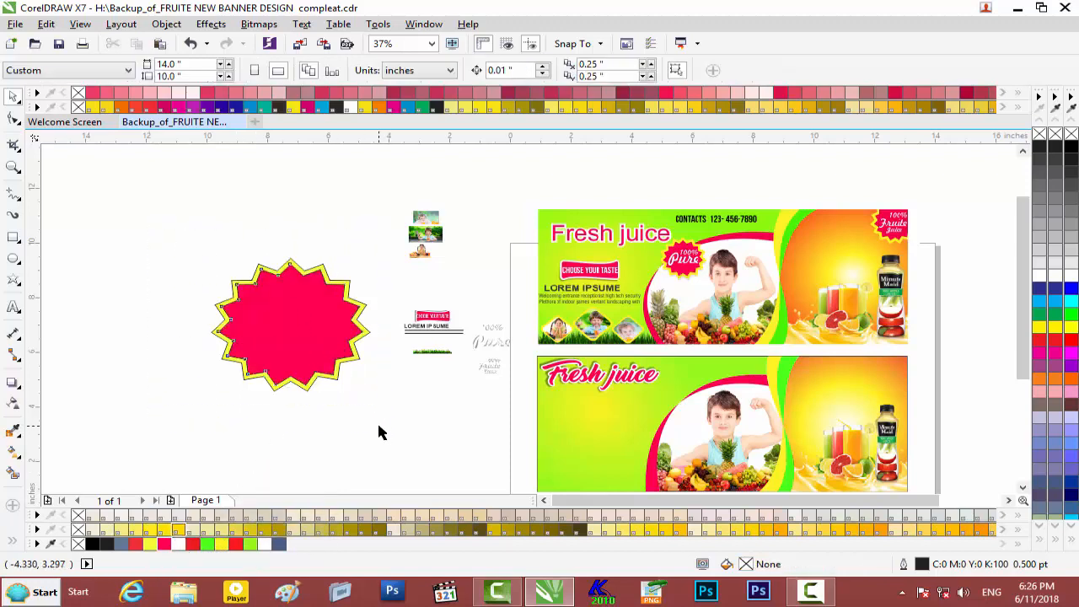
Group the yellow and red stars into one badge and place a duplicate of it farther up and left in the workspace
drag(379, 426, 378, 425)
key(ctrl+g)
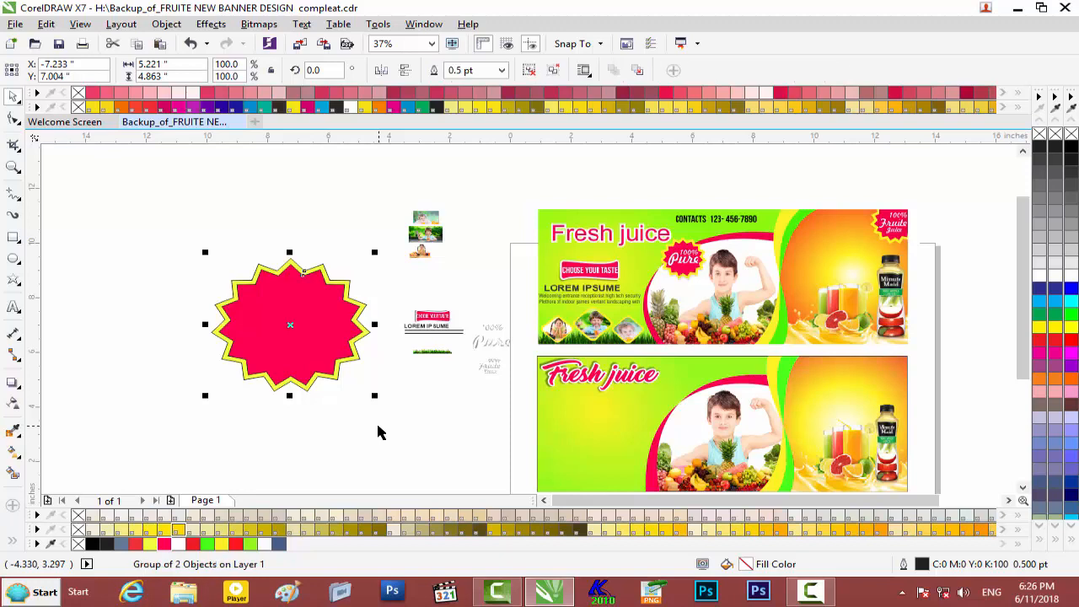
drag(290, 325, 122, 209)
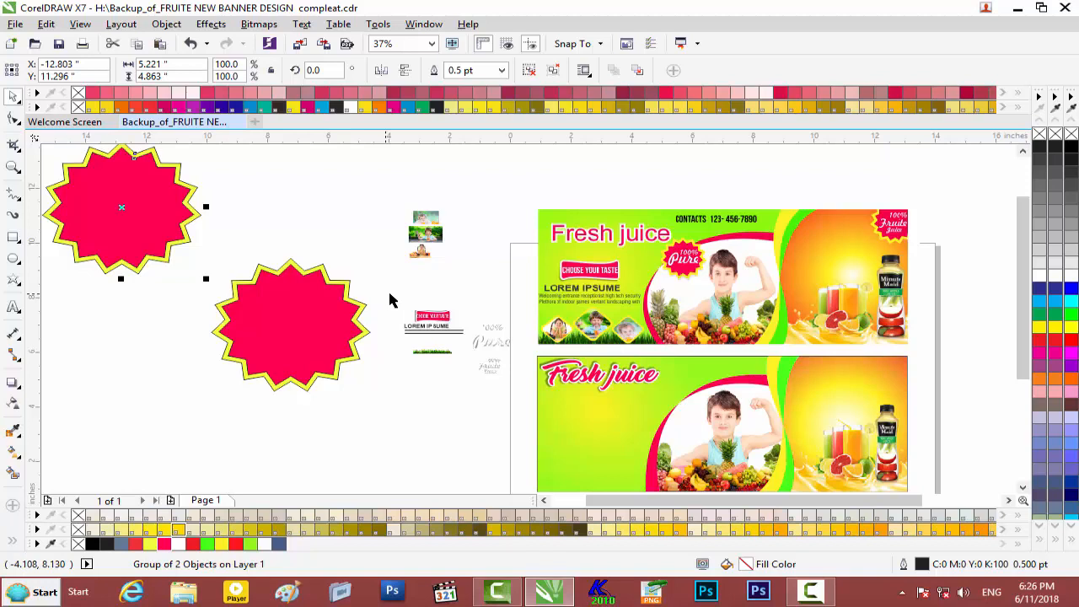
drag(201, 424, 187, 418)
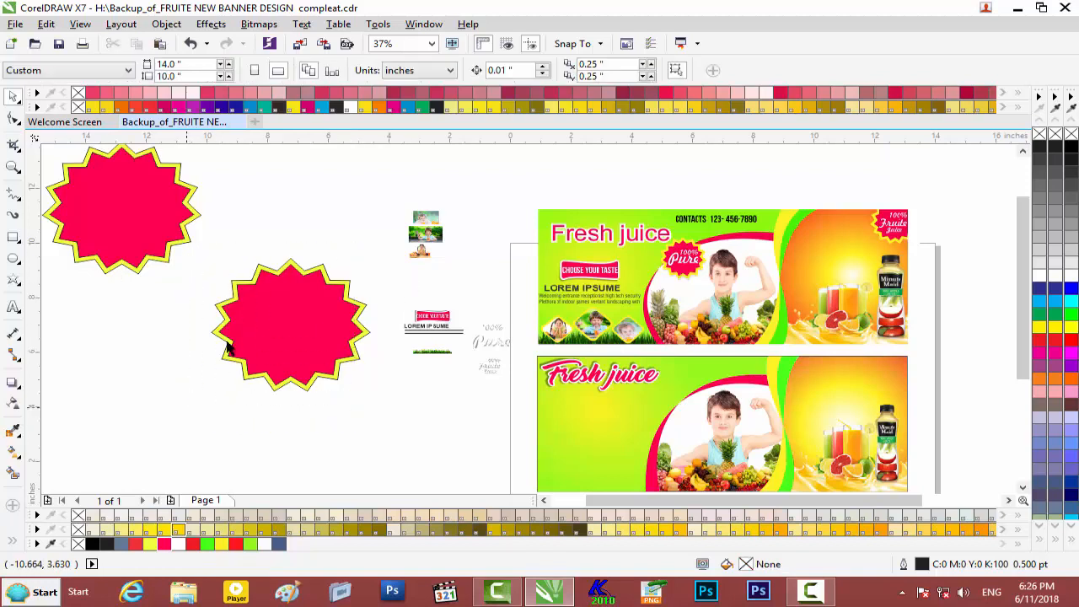
Move one star badge onto the new banner, reduce it to about 2.27 by 2.12 inches, and place it beside the boy's head
drag(283, 326, 661, 424)
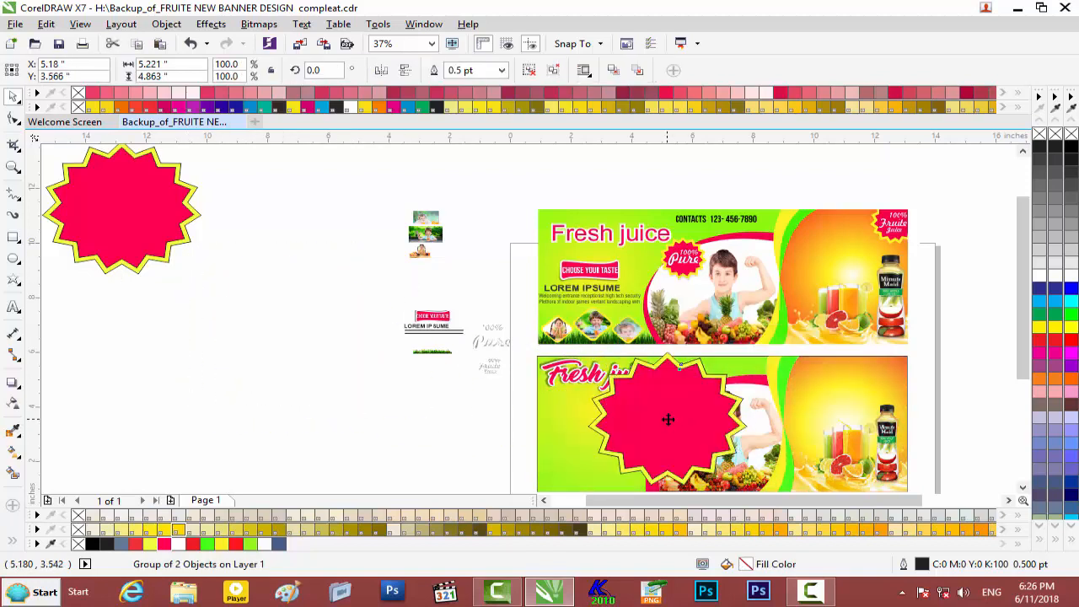
scroll(703, 407, down, 1)
scroll(702, 407, up, 2)
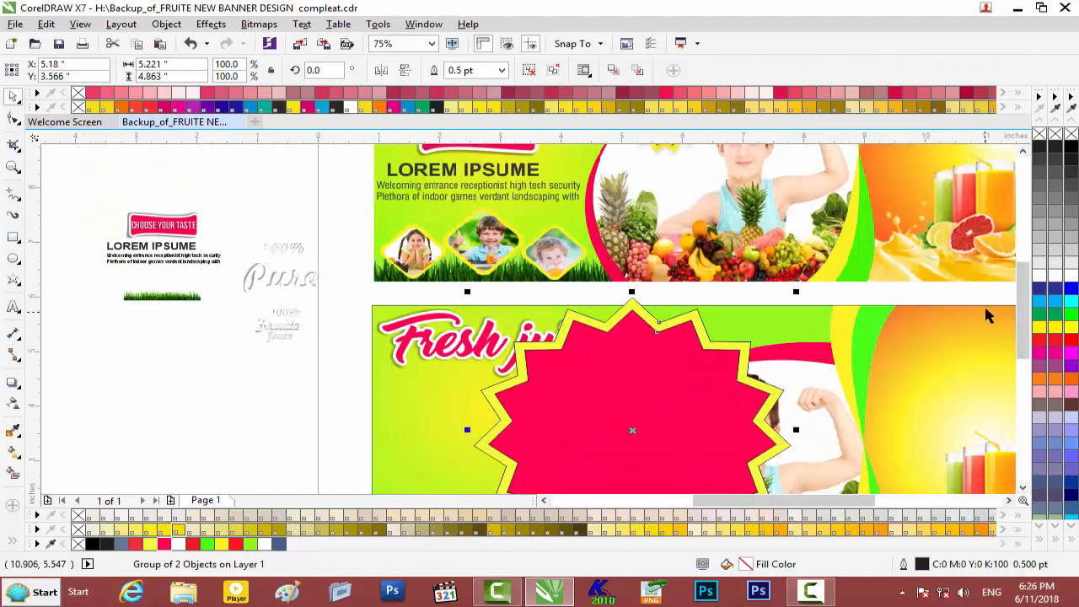
drag(1023, 315, 1023, 348)
drag(796, 160, 707, 235)
drag(631, 304, 632, 282)
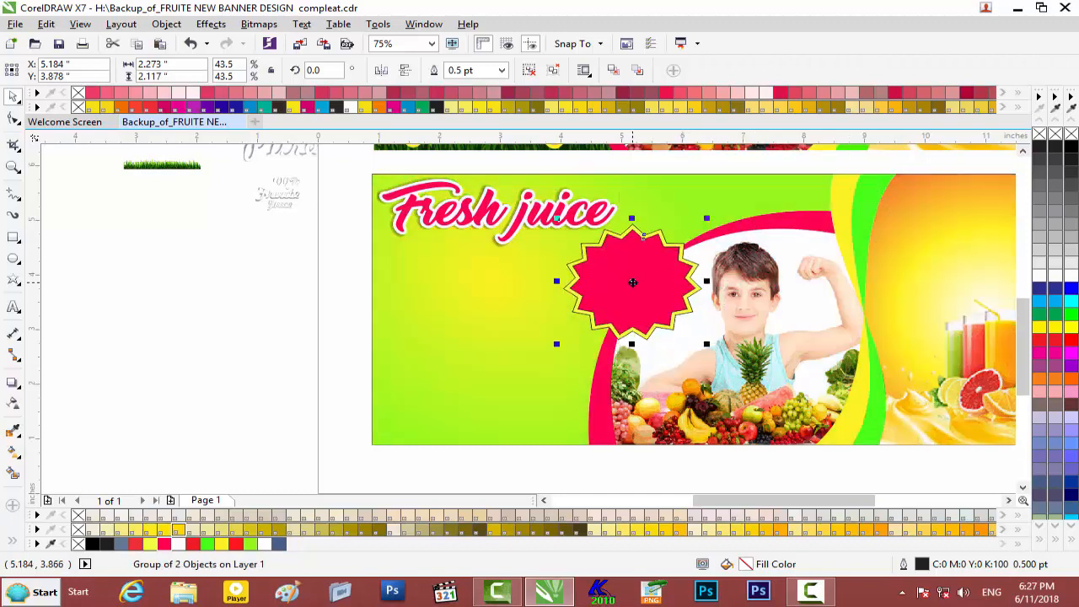
Move the white "100% Pure" lettering onto the star badge, enlarge it to about 1.57 by 1.2 inches, and position it within the badge
scroll(632, 282, down, 2)
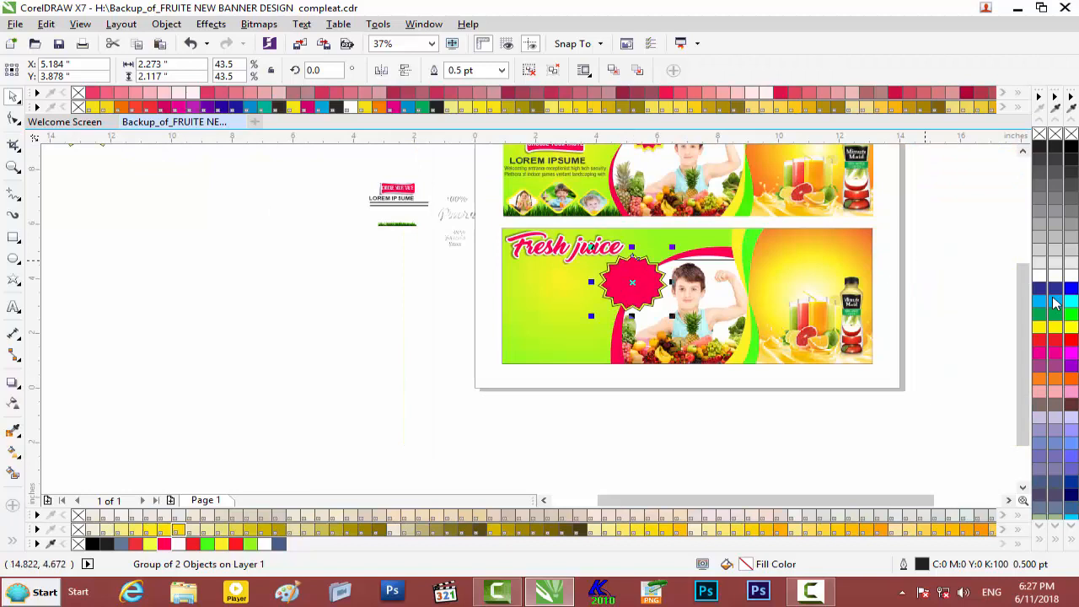
drag(1021, 327, 1012, 258)
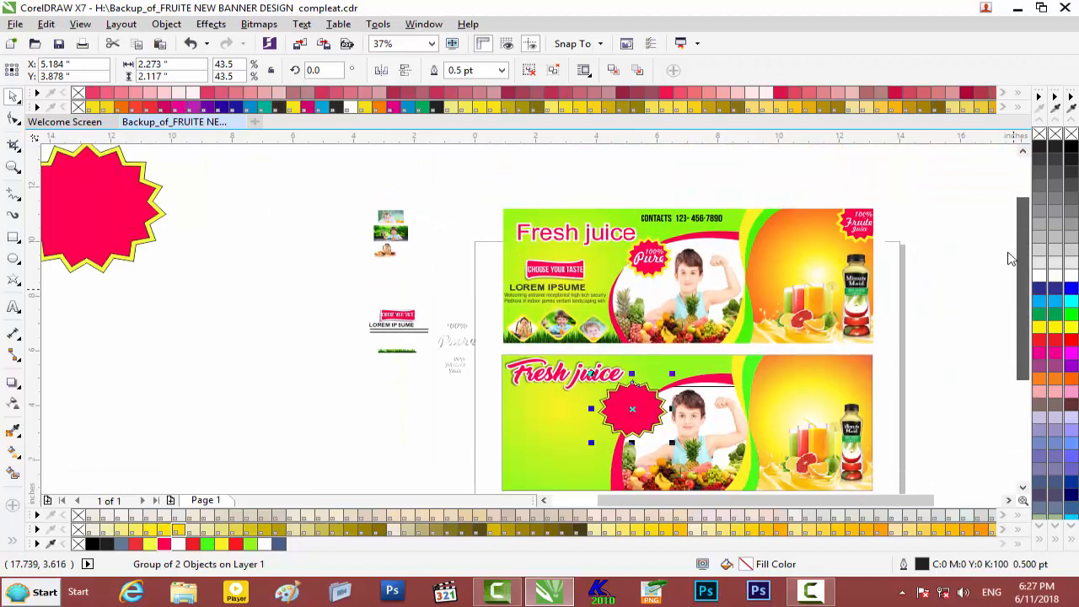
click(454, 342)
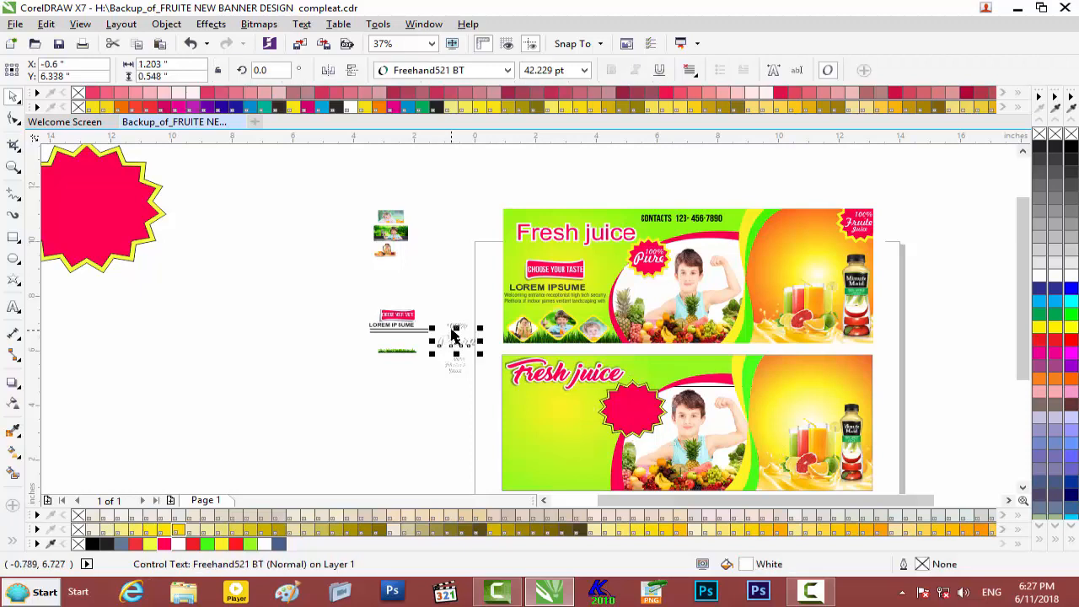
drag(438, 313, 632, 414)
scroll(632, 413, up, 5)
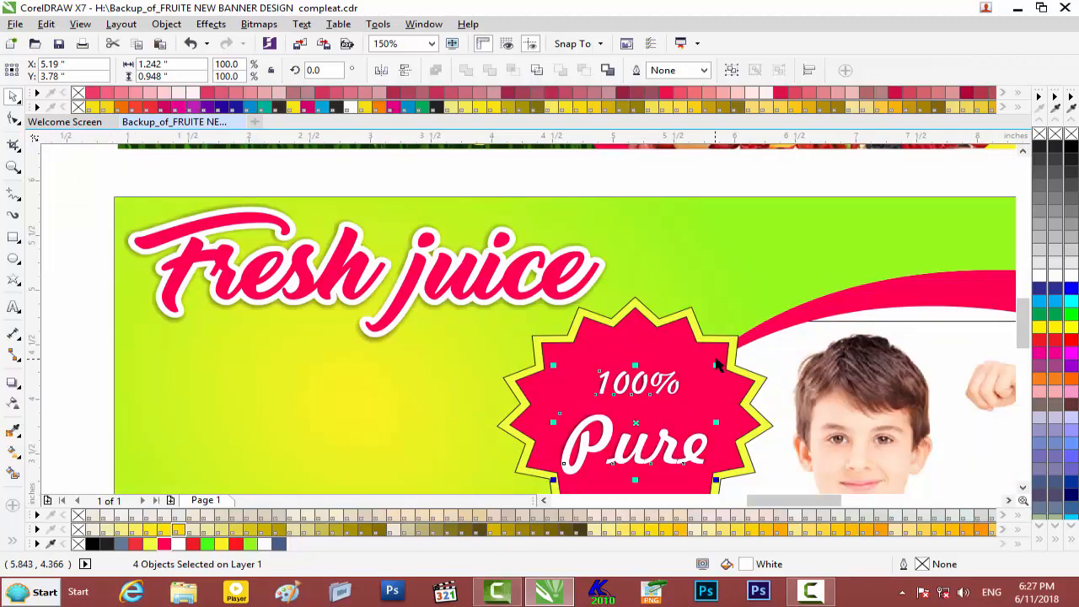
drag(1023, 310, 1014, 333)
drag(716, 298, 736, 283)
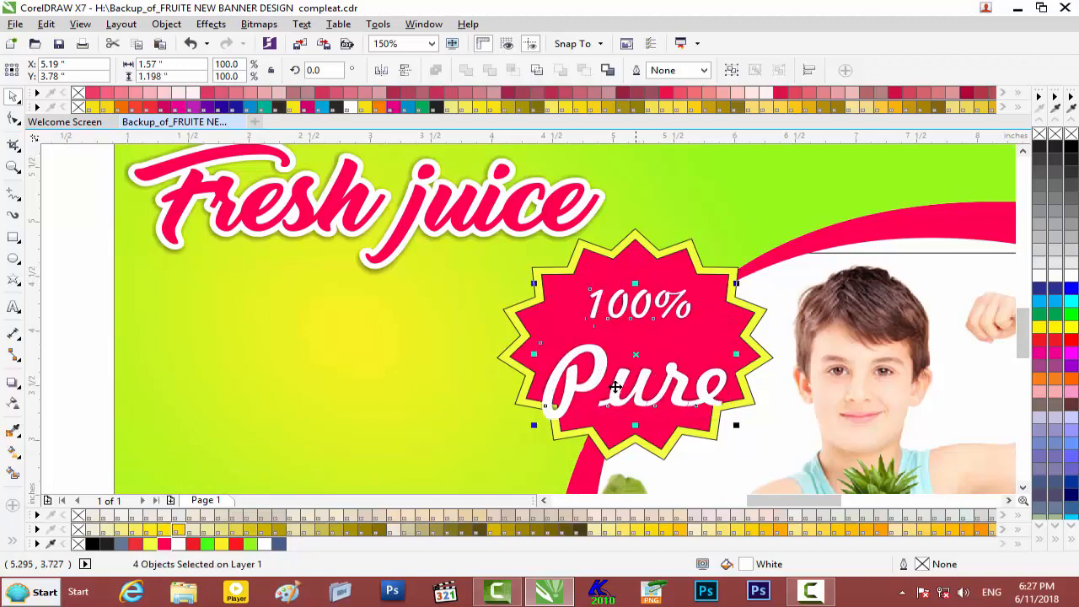
drag(622, 393, 618, 361)
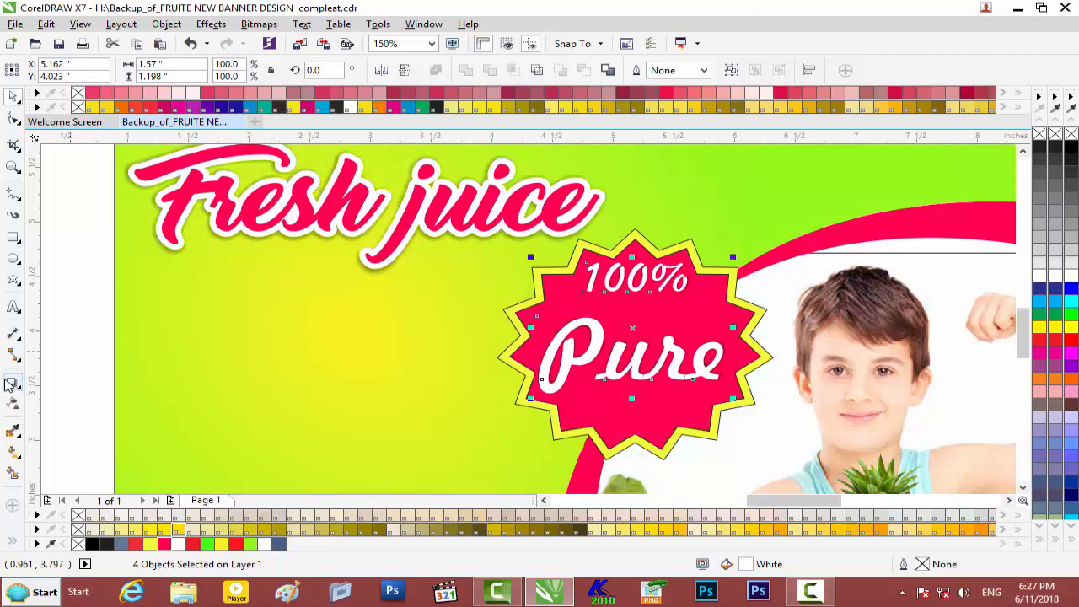
Adjust the drop shadow of the word "Pure" on the star badge and set its feathering to 15
click(12, 382)
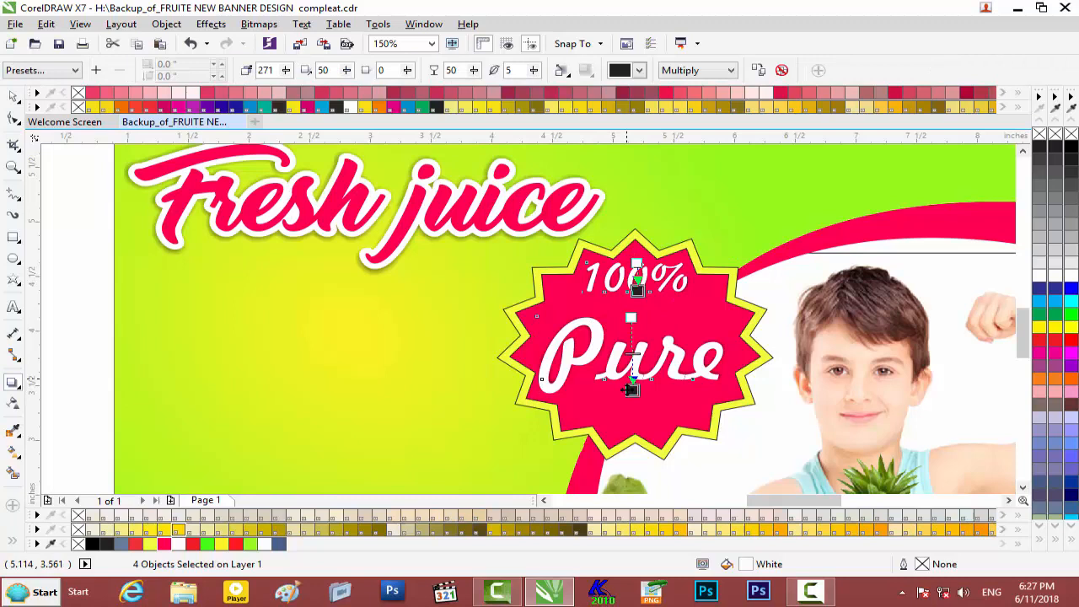
drag(627, 392, 628, 393)
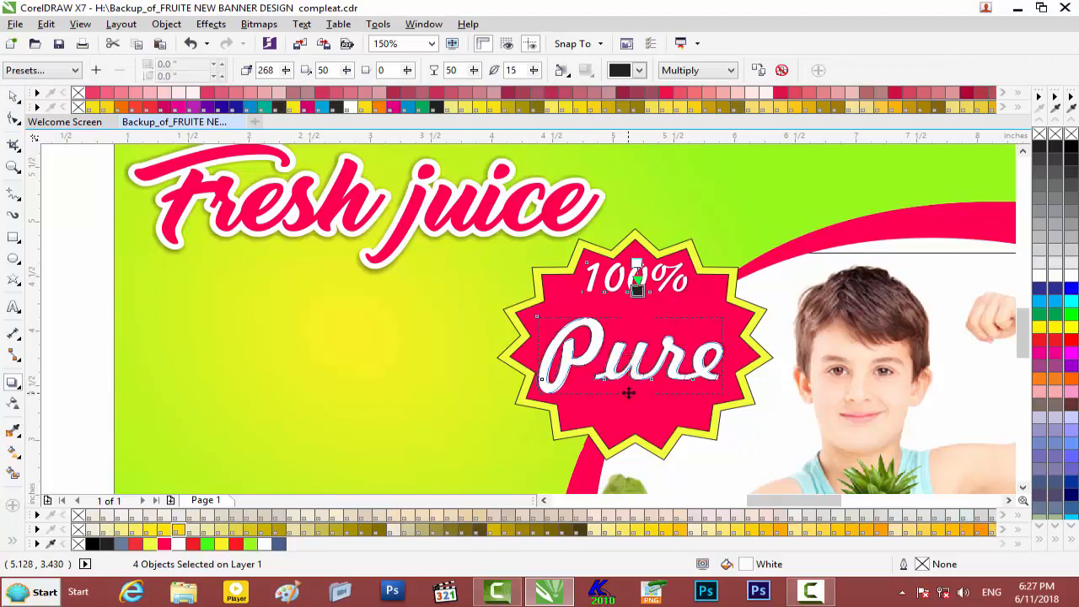
double_click(510, 70)
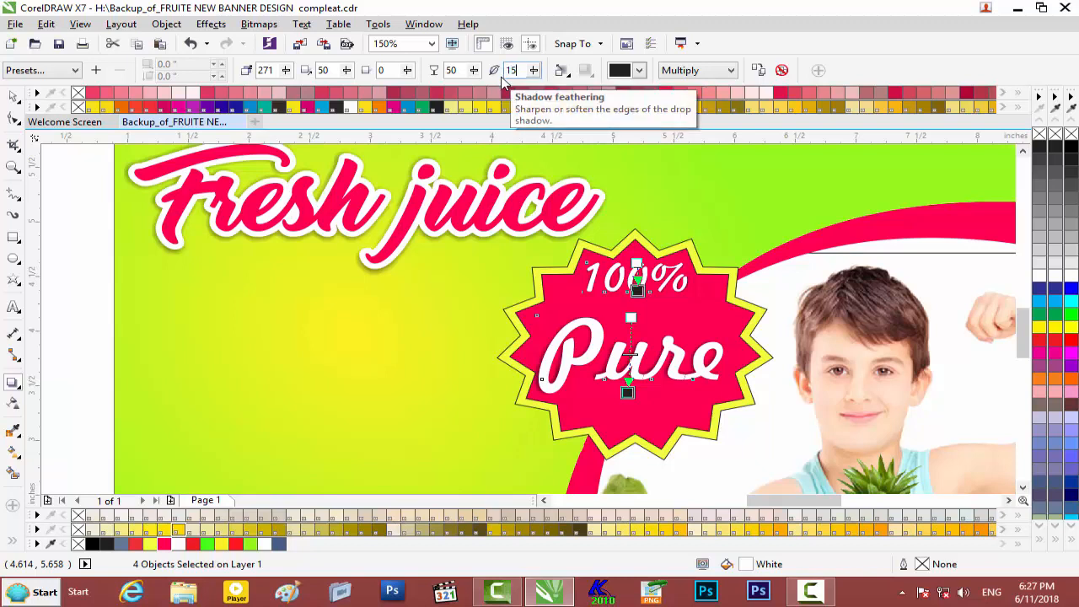
text(15)
key(Return)
click(14, 97)
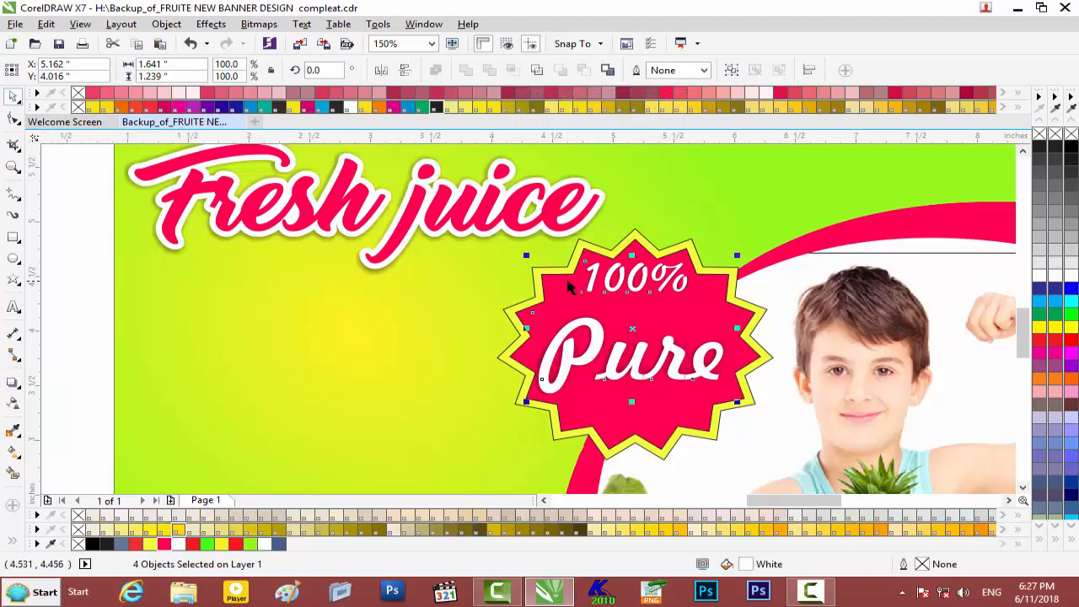
scroll(463, 282, down, 2)
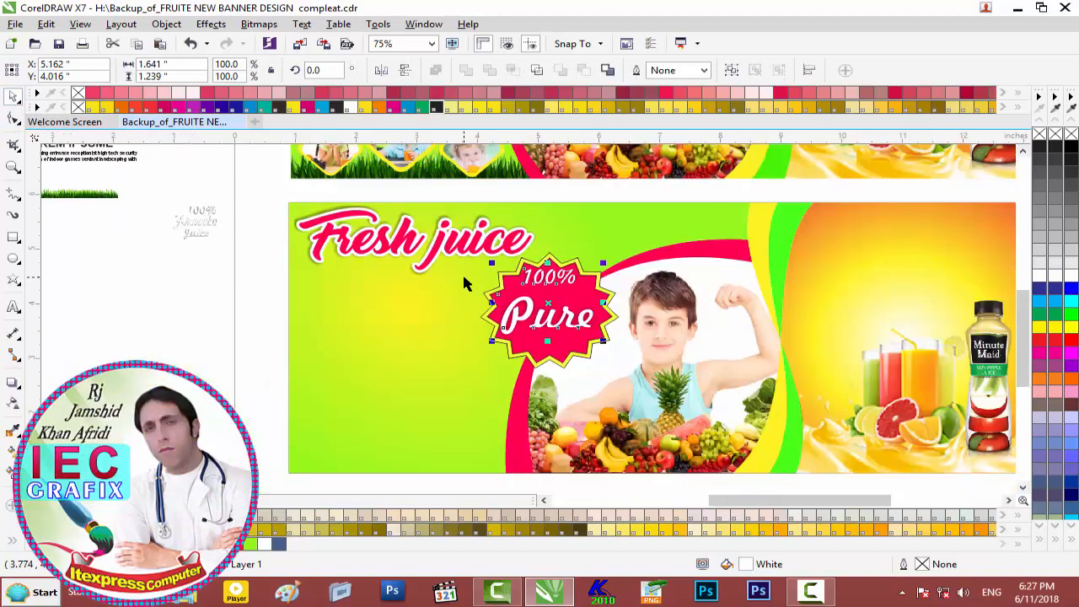
scroll(464, 283, down, 1)
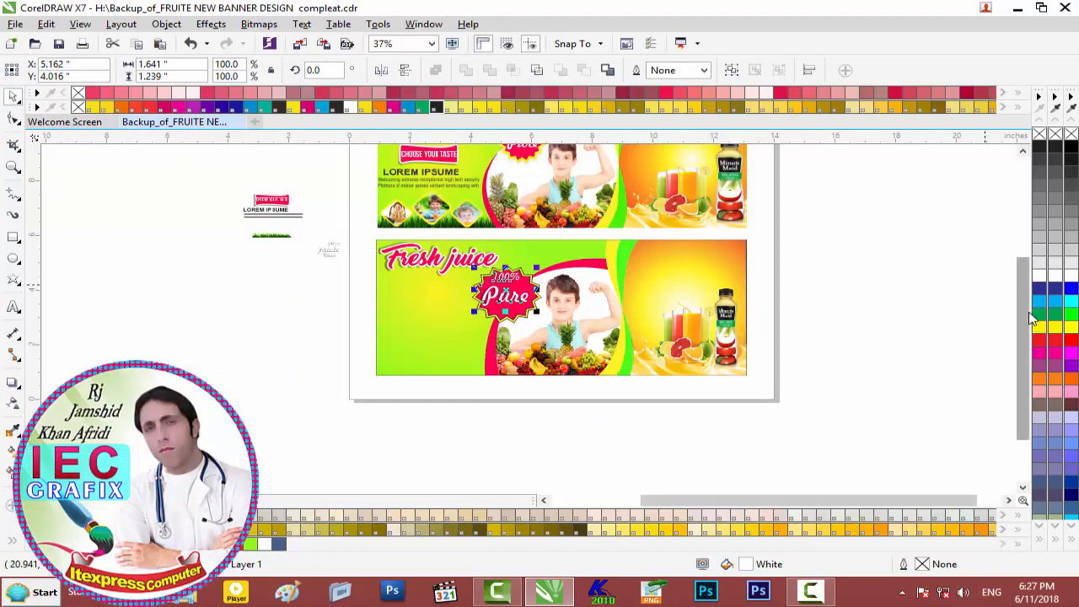
Move the spare star badge from the far side of the workspace to the empty area beside the page, opposite the loose elements
scroll(1030, 319, up, 3)
scroll(788, 264, up, 1)
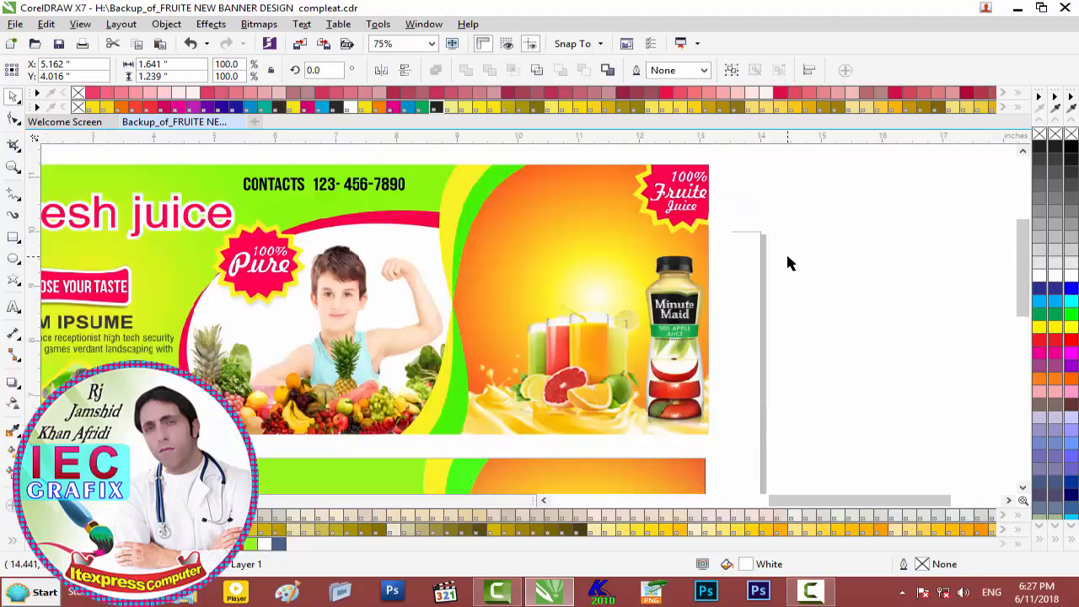
scroll(734, 281, down, 1)
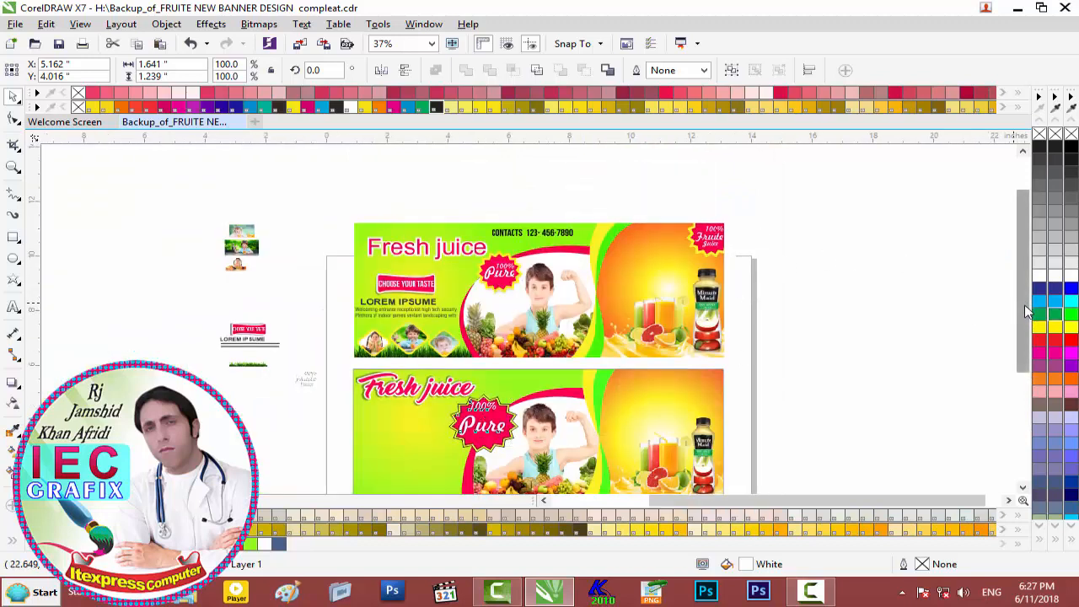
scroll(1026, 312, down, 2)
scroll(238, 225, up, 1)
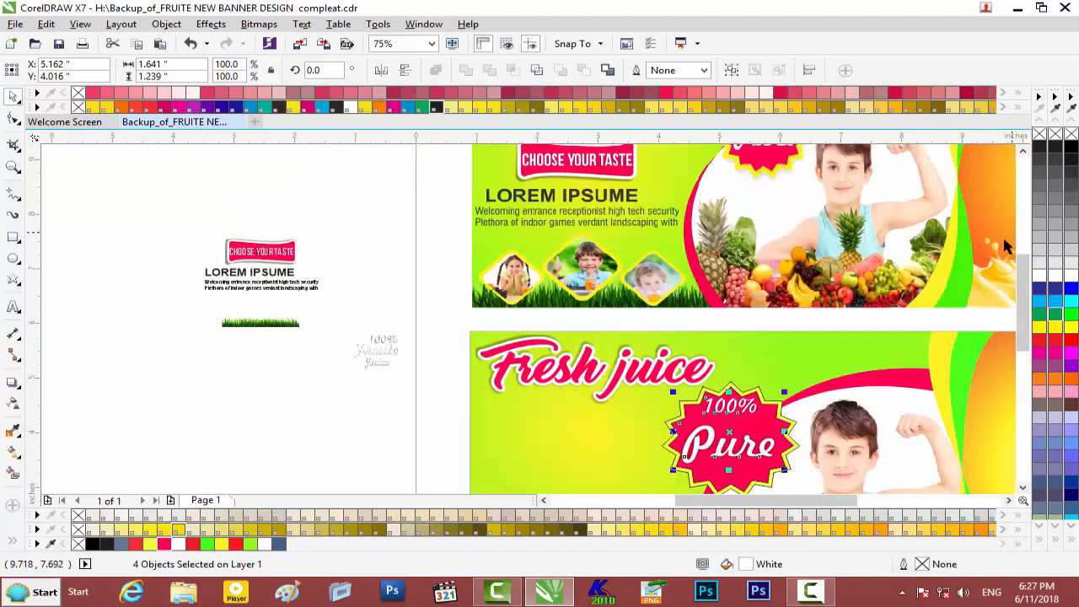
scroll(1024, 236, up, 4)
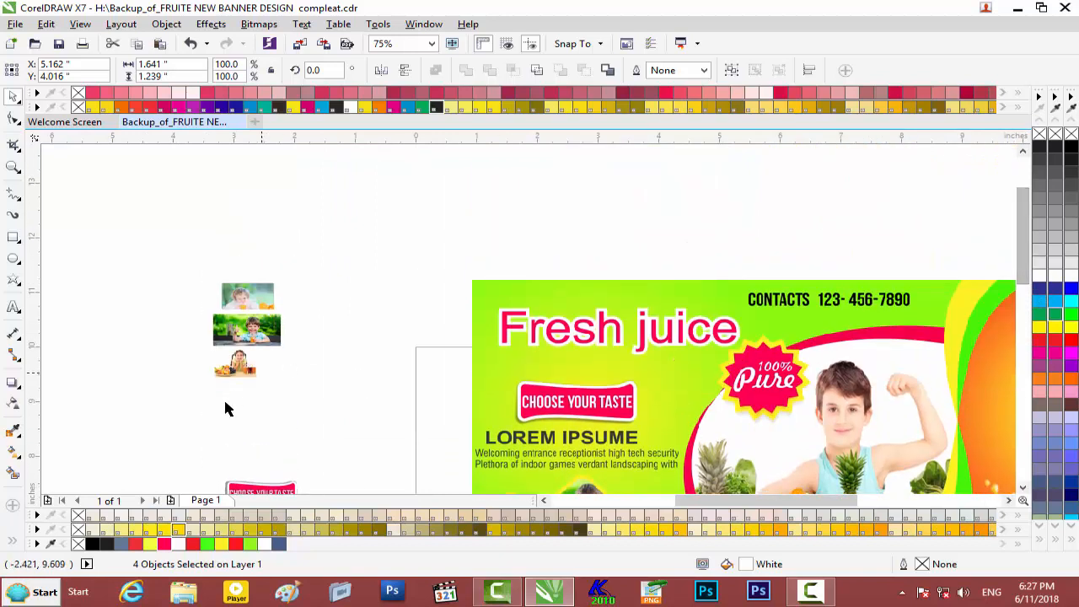
scroll(224, 401, down, 2)
drag(132, 329, 180, 406)
drag(237, 381, 730, 456)
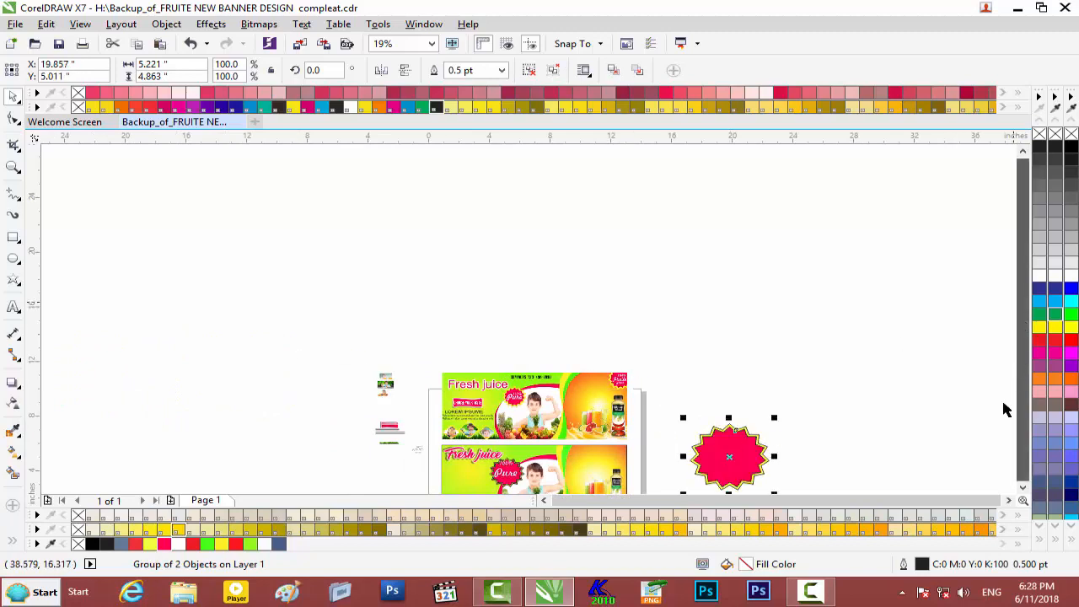
Reduce the spare star badge to about 1.29 by 1.2 inches and place it beside the new banner's upper right corner
scroll(648, 434, up, 2)
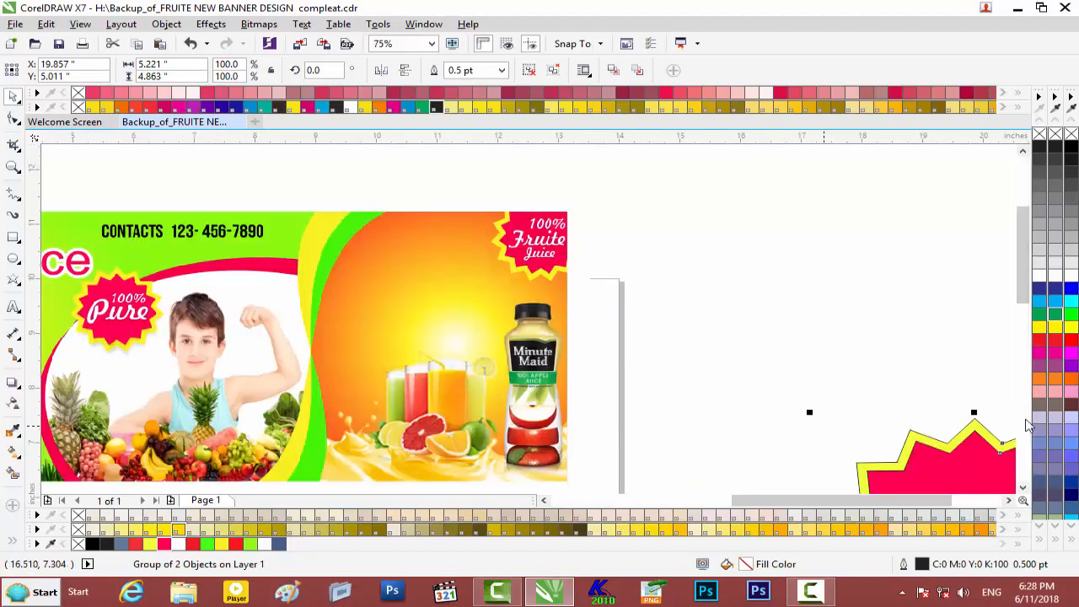
drag(810, 412, 907, 455)
drag(1023, 294, 1022, 379)
drag(936, 251, 641, 304)
drag(751, 236, 614, 213)
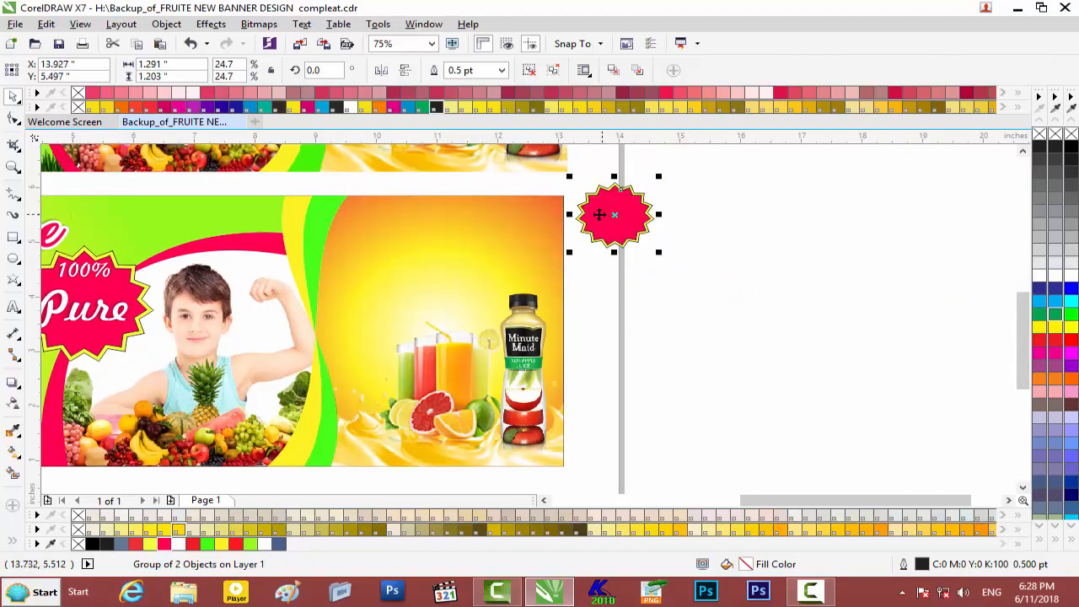
PowerClip the small star badge inside the orange juice section of the new banner
right_click(599, 215)
click(654, 207)
click(523, 216)
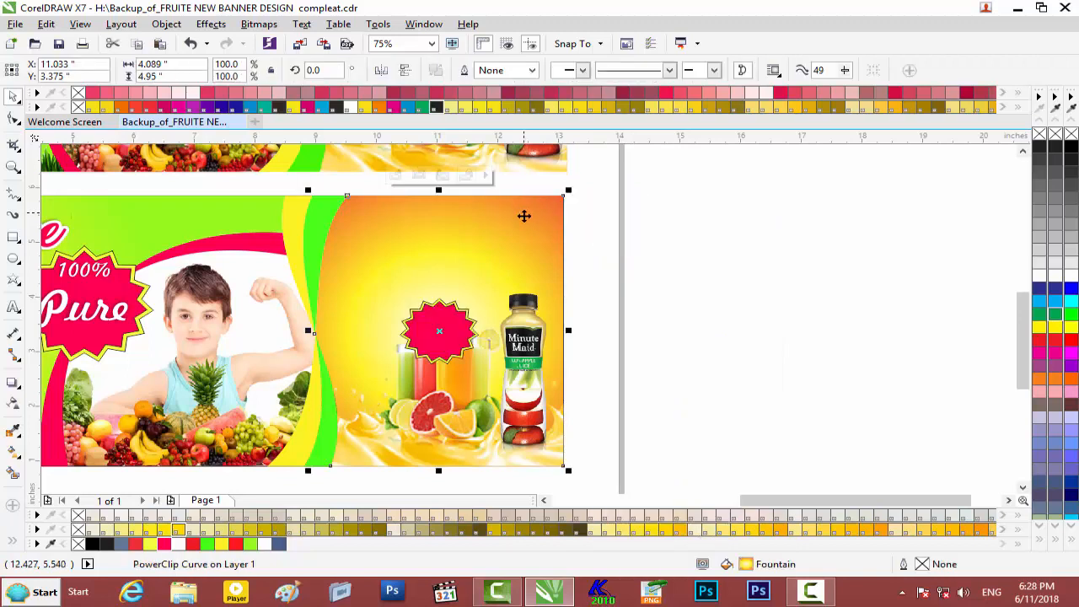
Edit the orange section's PowerClip contents so the star badge sits across its upper right corner, and finish editing
click(396, 176)
click(449, 328)
drag(450, 333, 544, 215)
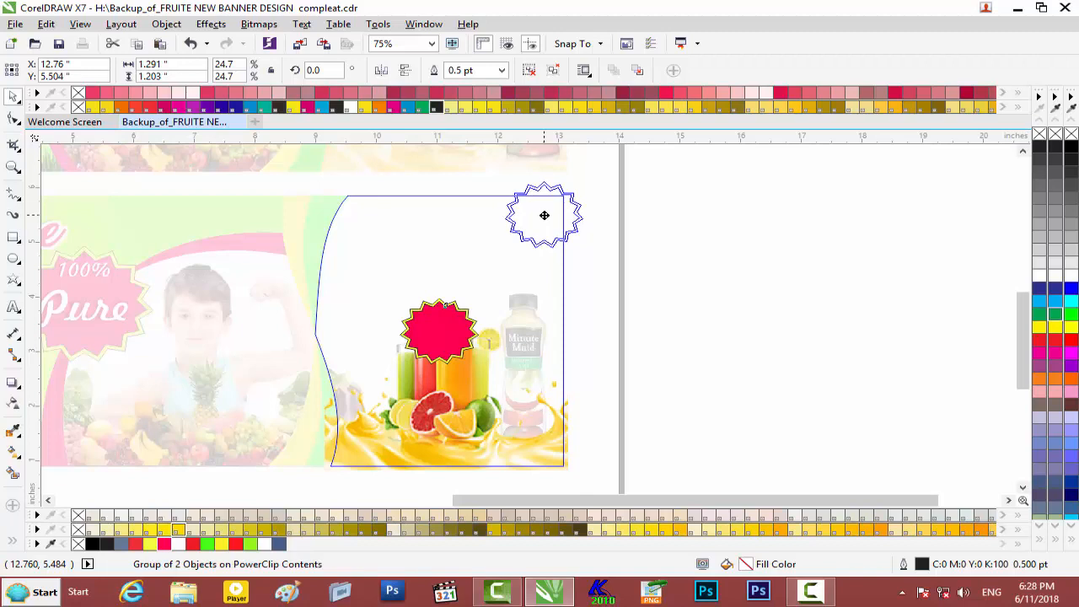
drag(545, 216, 545, 215)
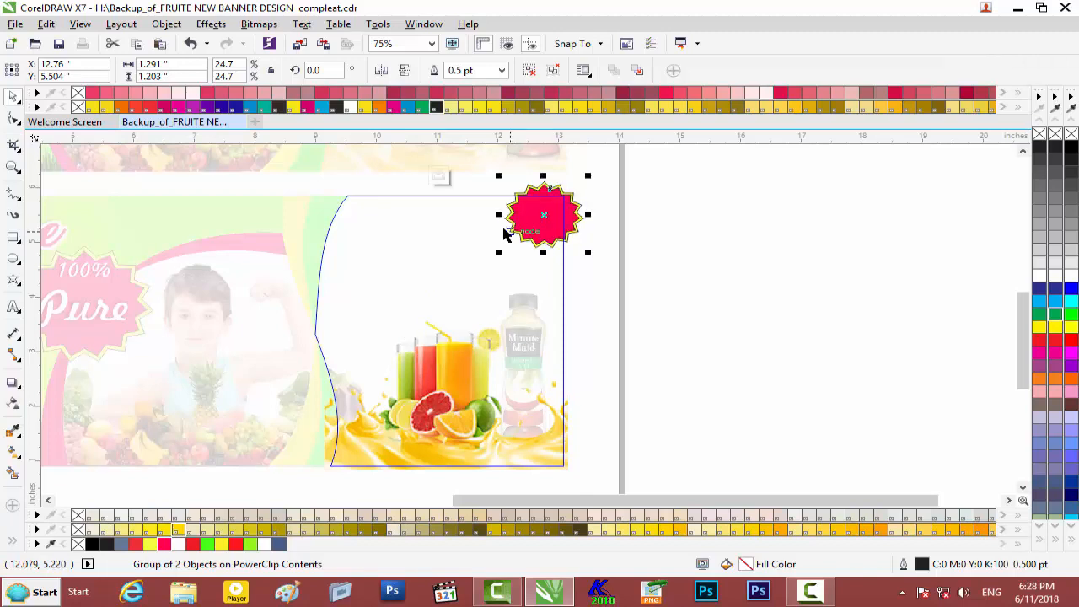
click(440, 178)
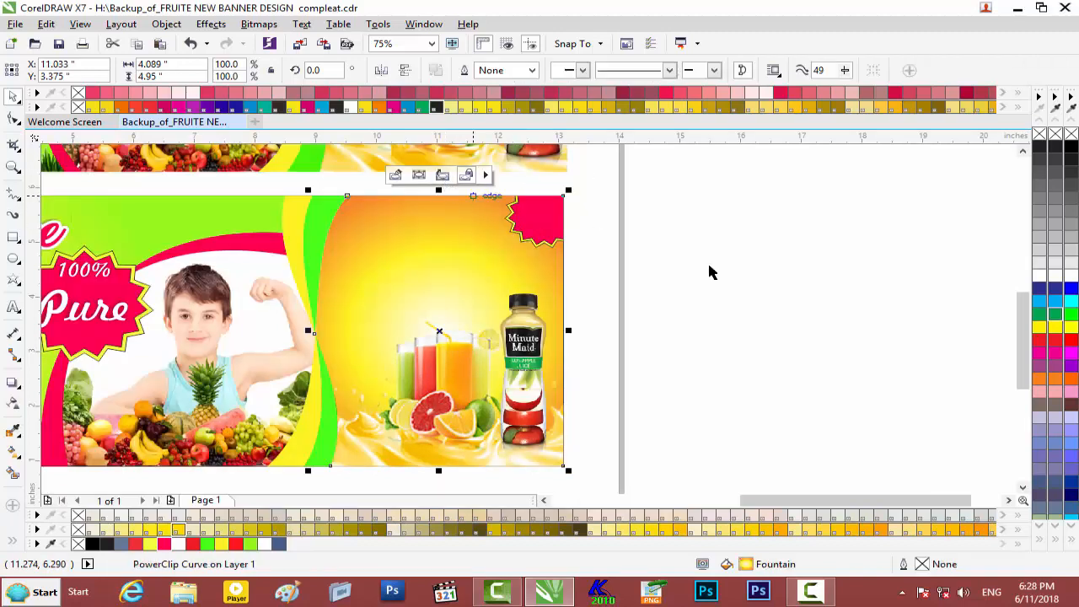
click(763, 294)
mouse_move(1023, 328)
mouse_down()
mouse_move(1023, 290)
mouse_move(1025, 325)
mouse_up()
click(472, 272)
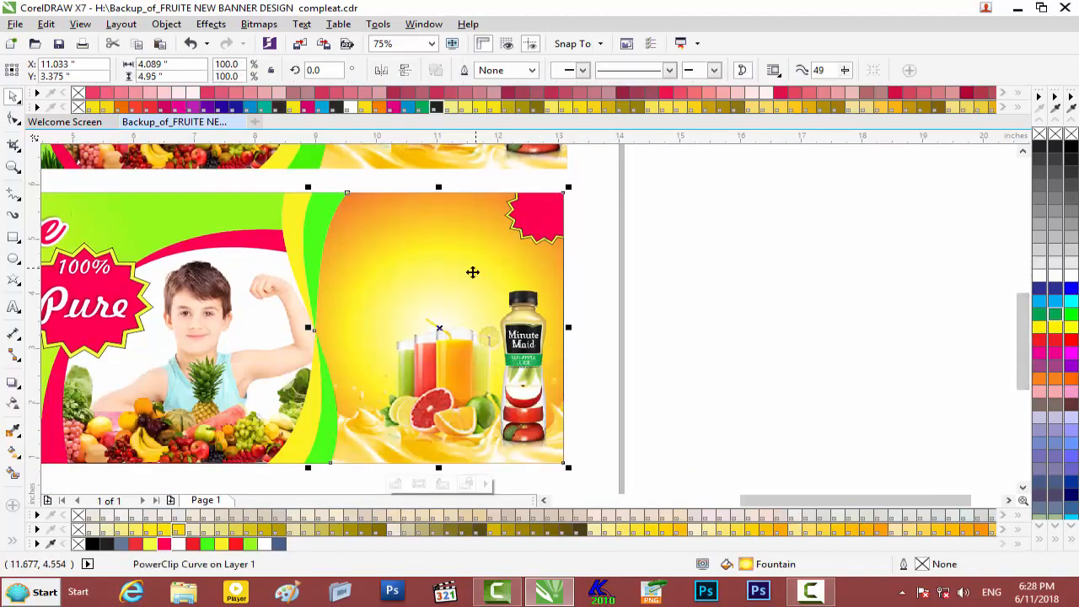
Move the white "100% Fruite Juice" lettering onto the corner star badge and enlarge it to about 0.76 by 0.63 inches
scroll(674, 329, down, 3)
scroll(362, 298, up, 3)
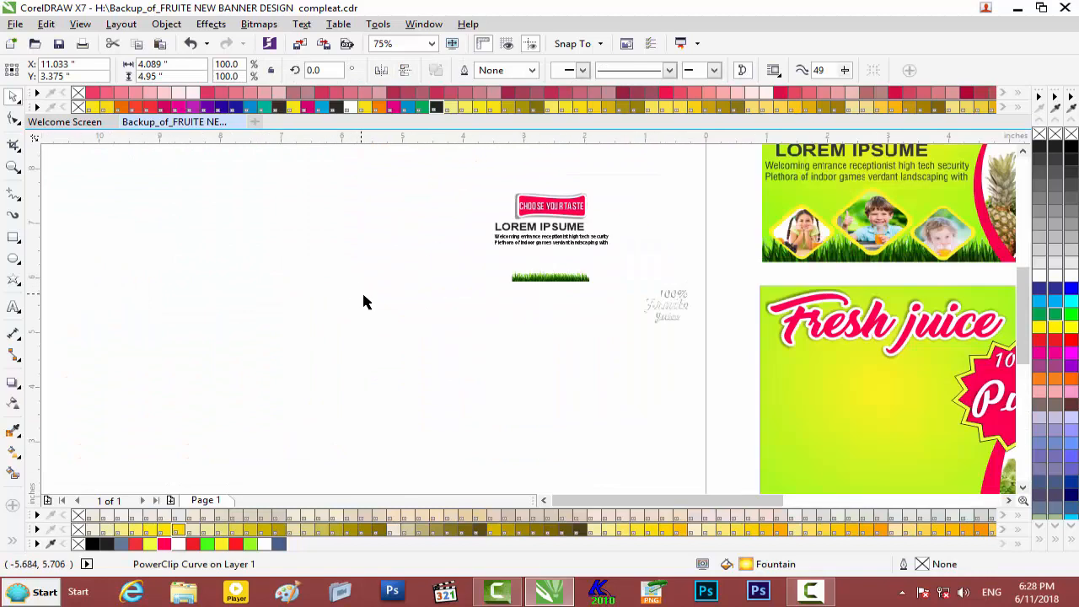
drag(629, 272, 713, 362)
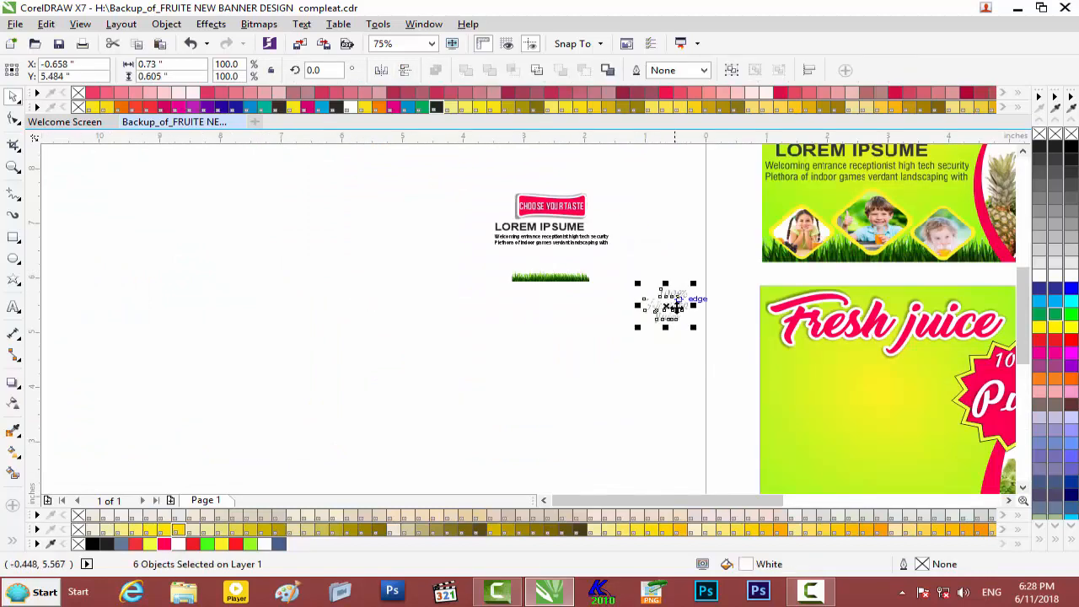
drag(721, 309, 1021, 318)
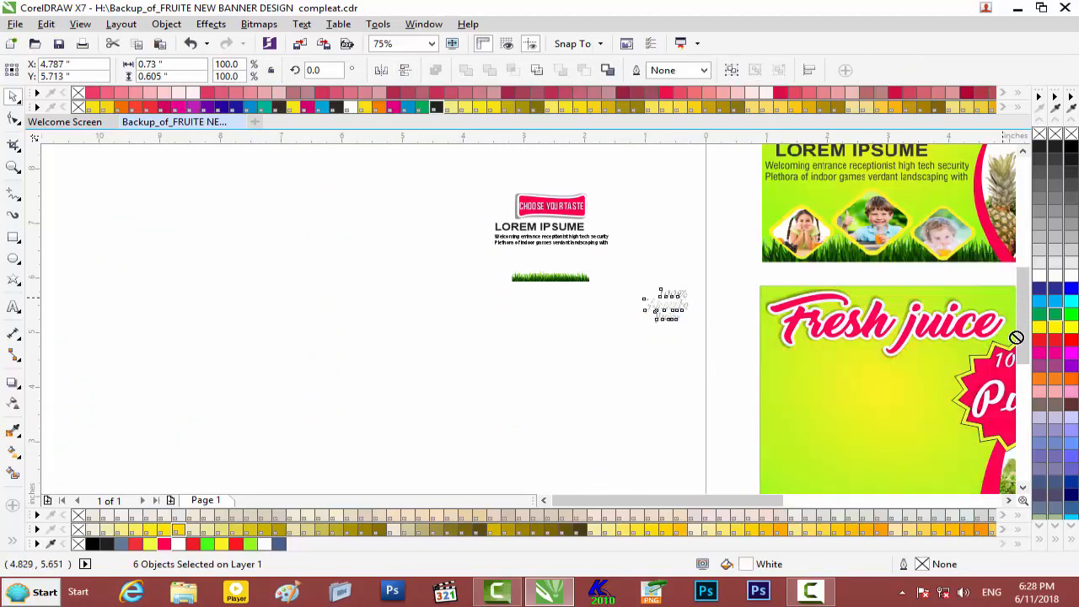
drag(1020, 413, 842, 312)
scroll(841, 312, up, 2)
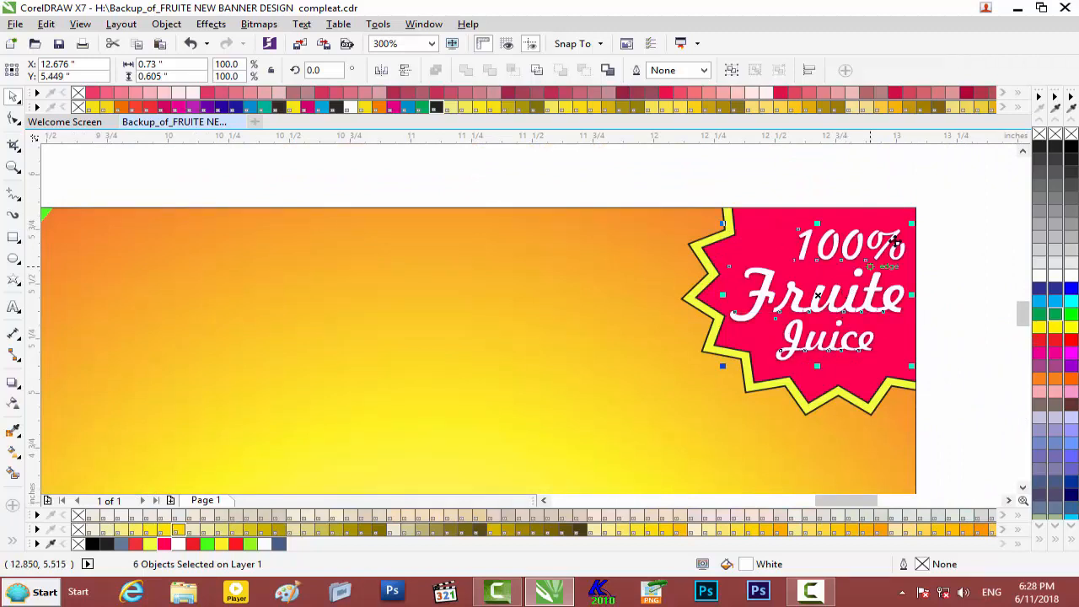
drag(912, 231, 922, 222)
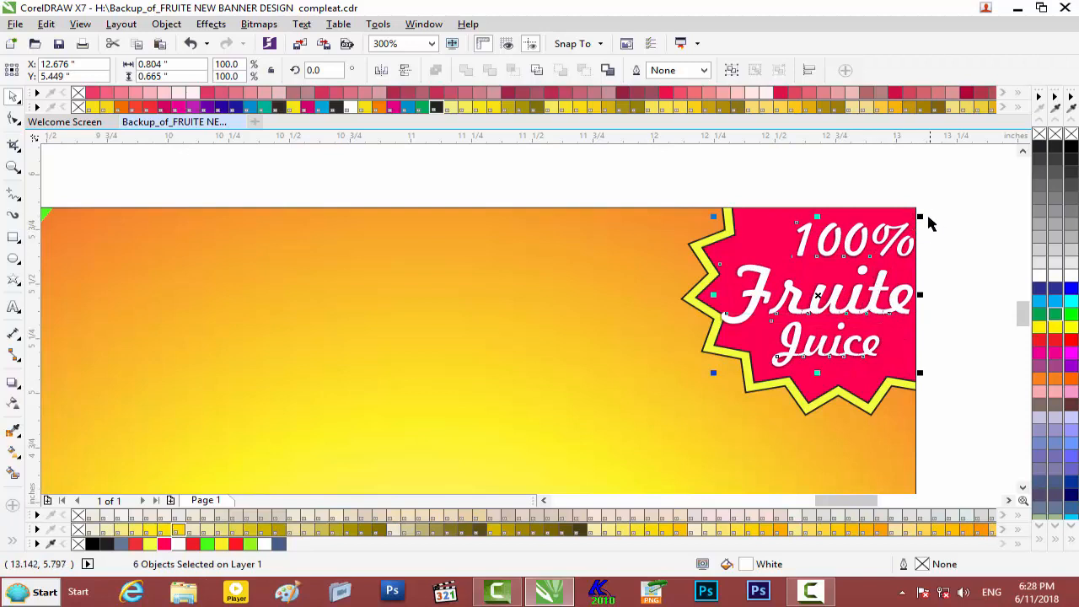
drag(919, 216, 918, 220)
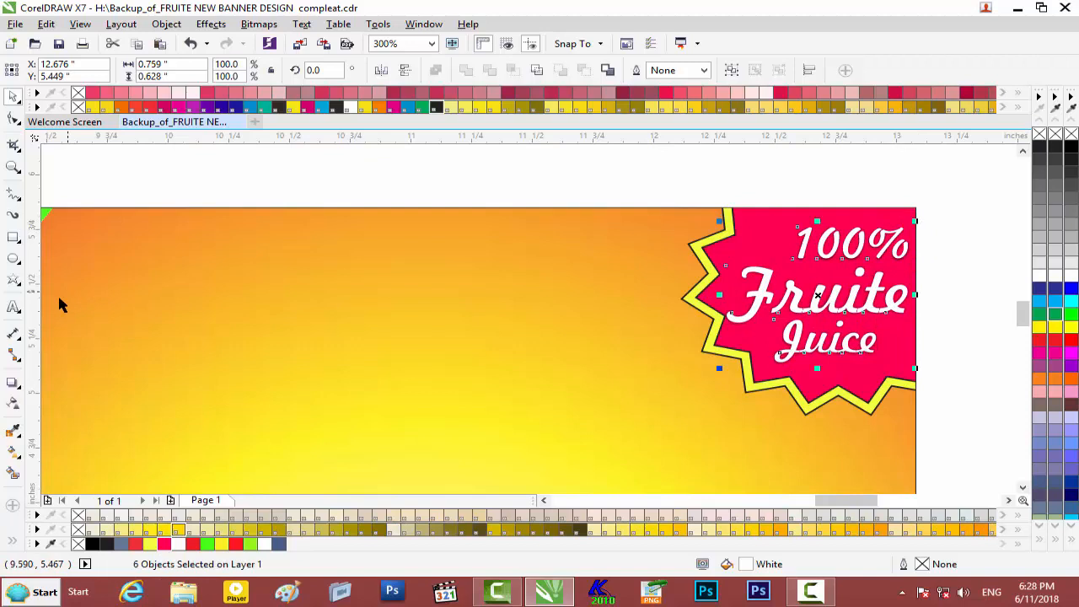
Increase the drop shadow feathering of the "100% Fruite Juice" lettering and deselect it
click(14, 382)
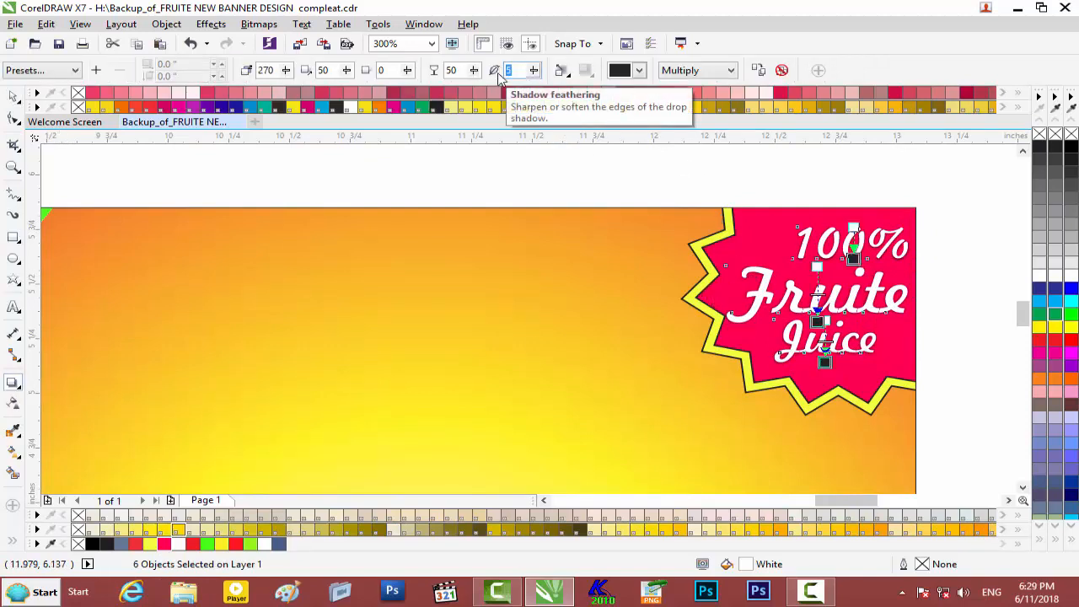
click(13, 95)
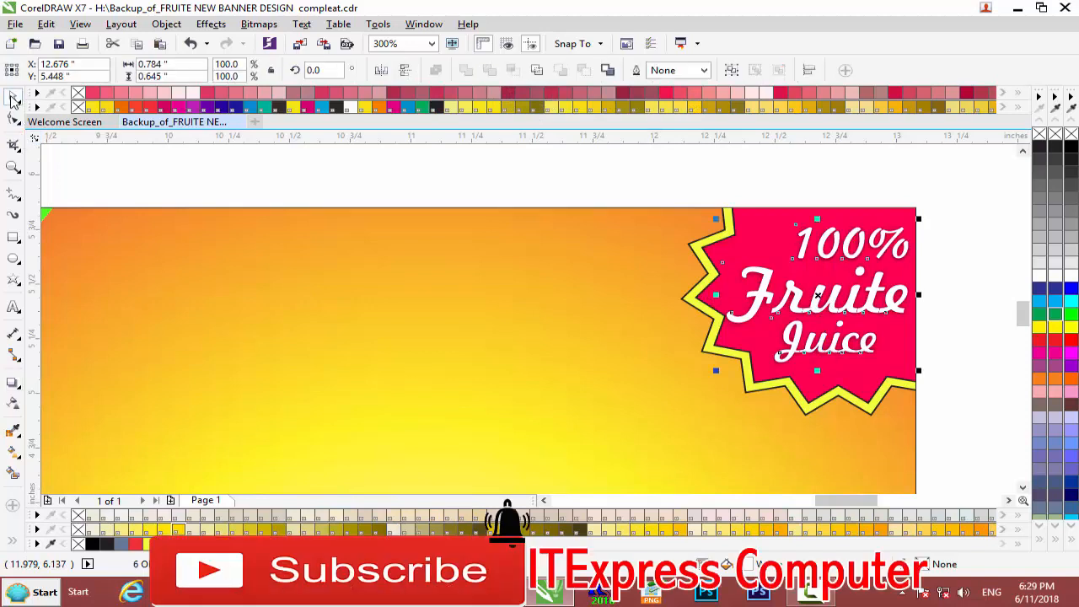
click(976, 296)
Draw a rectangle about 1.11 by 0.43 inches over the loose "CHOOSE YOUR TASTE" sign beside the page
scroll(489, 347, down, 2)
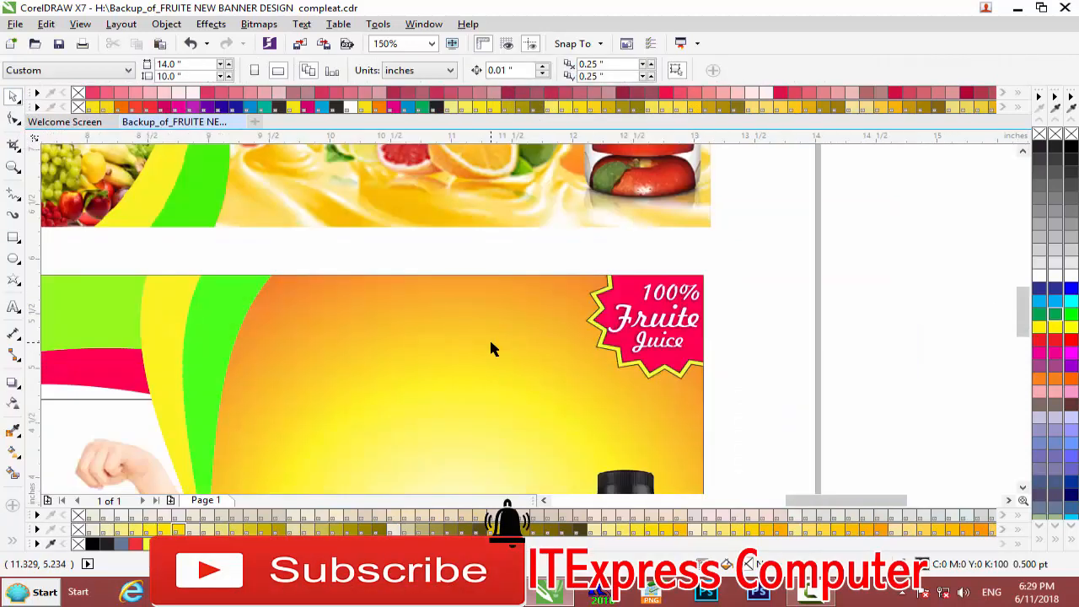
drag(1023, 298, 1023, 344)
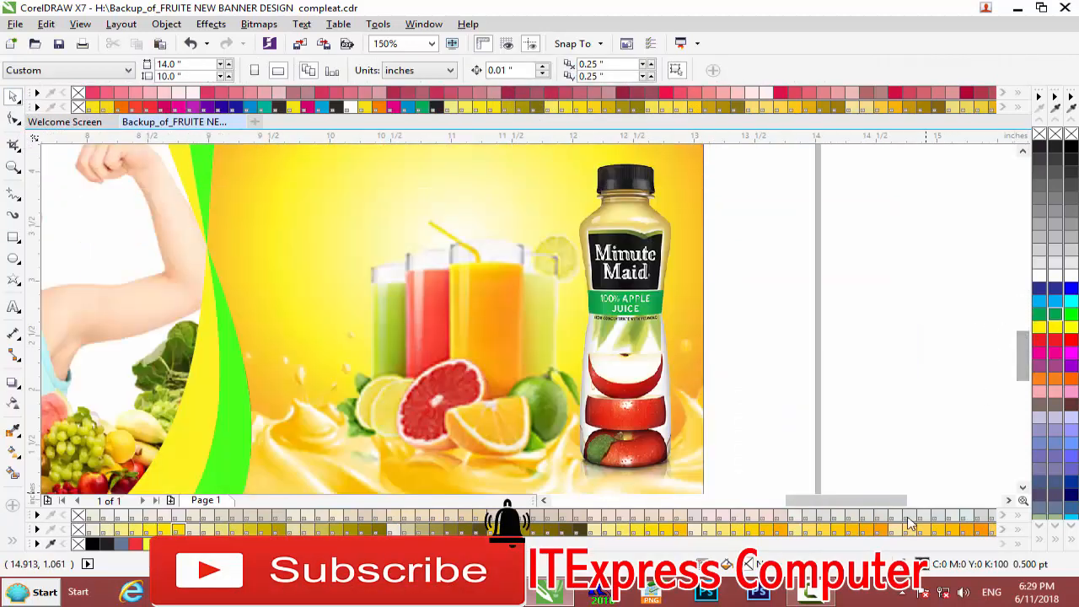
drag(856, 504, 759, 504)
scroll(453, 422, down, 2)
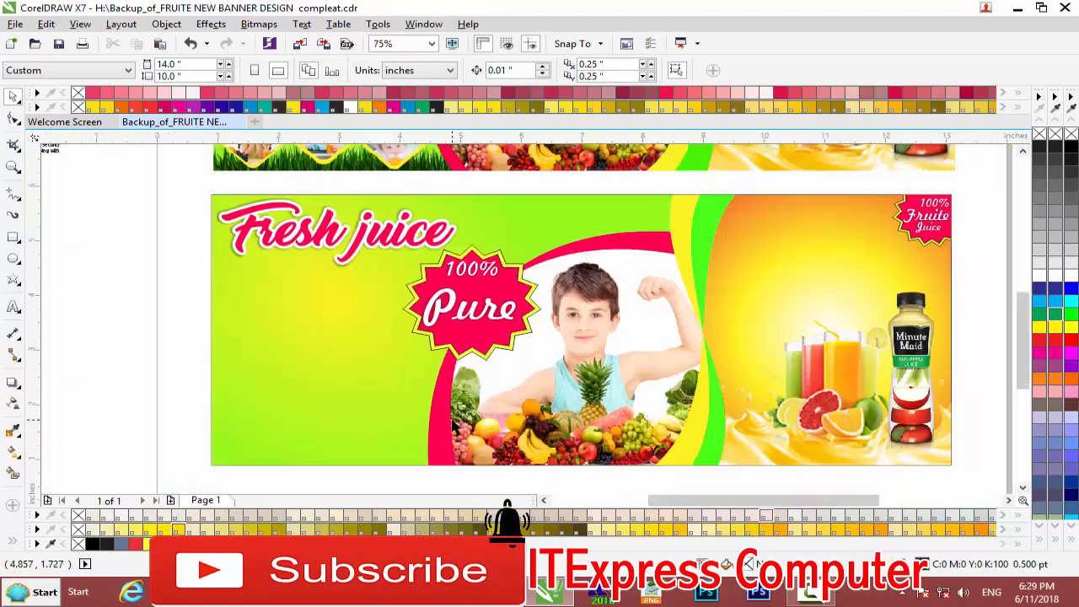
scroll(224, 275, up, 2)
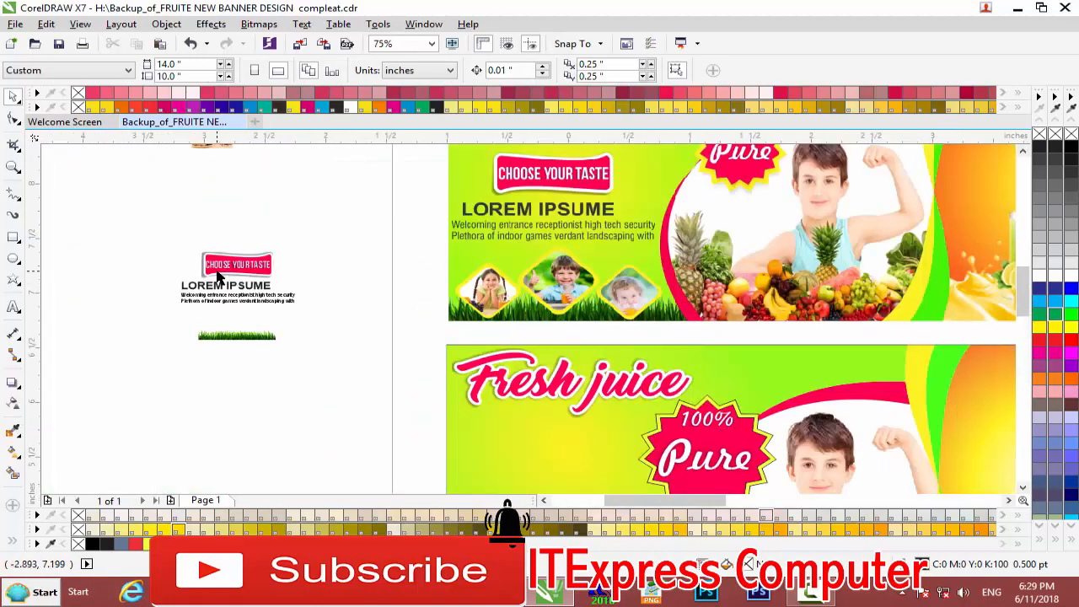
click(282, 319)
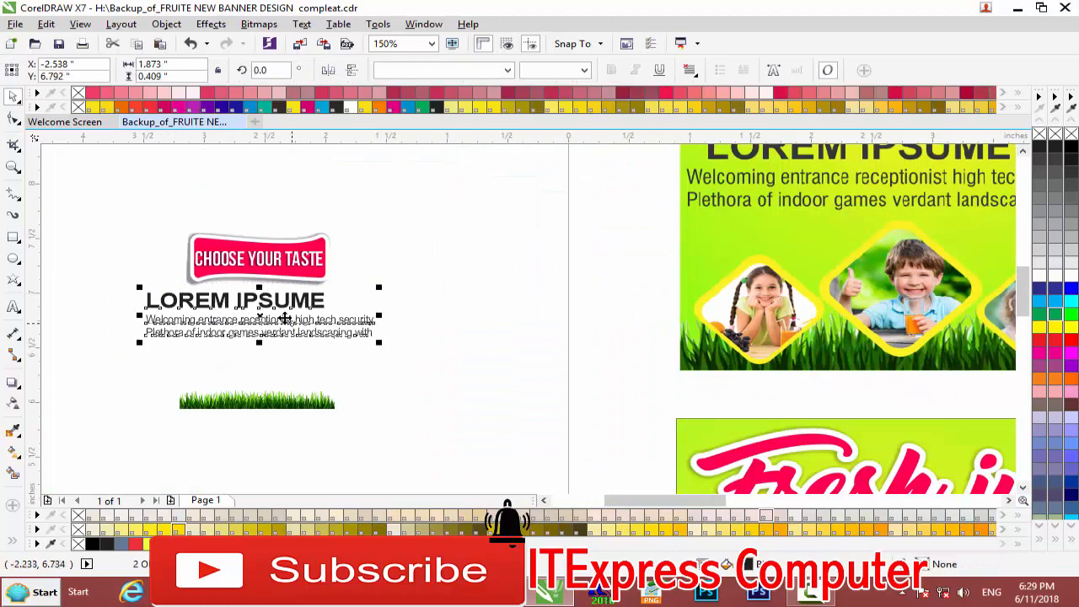
scroll(568, 363, down, 1)
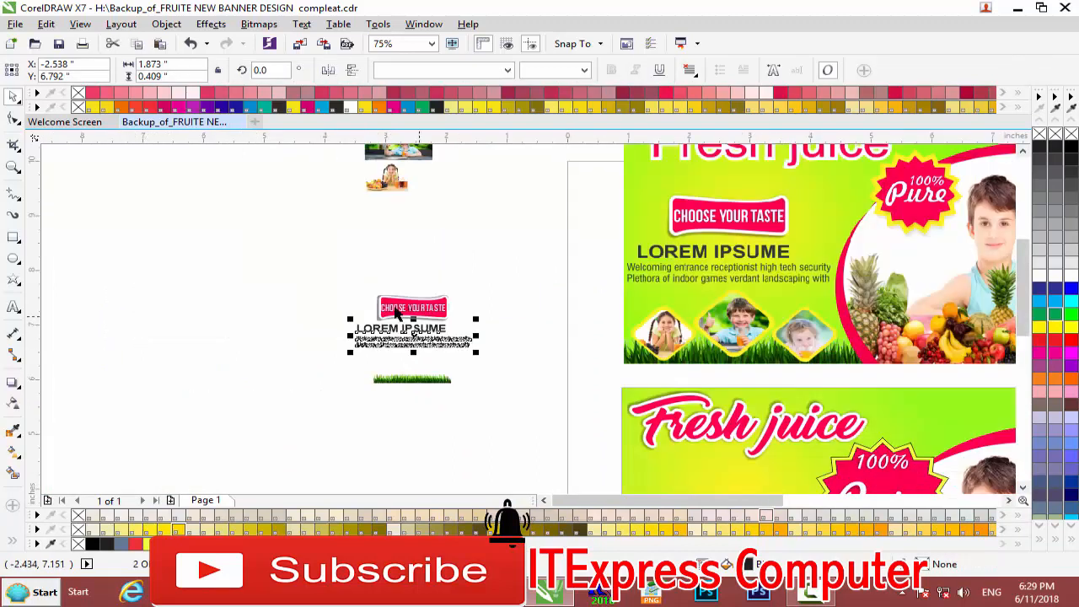
scroll(550, 312, up, 1)
scroll(209, 288, up, 1)
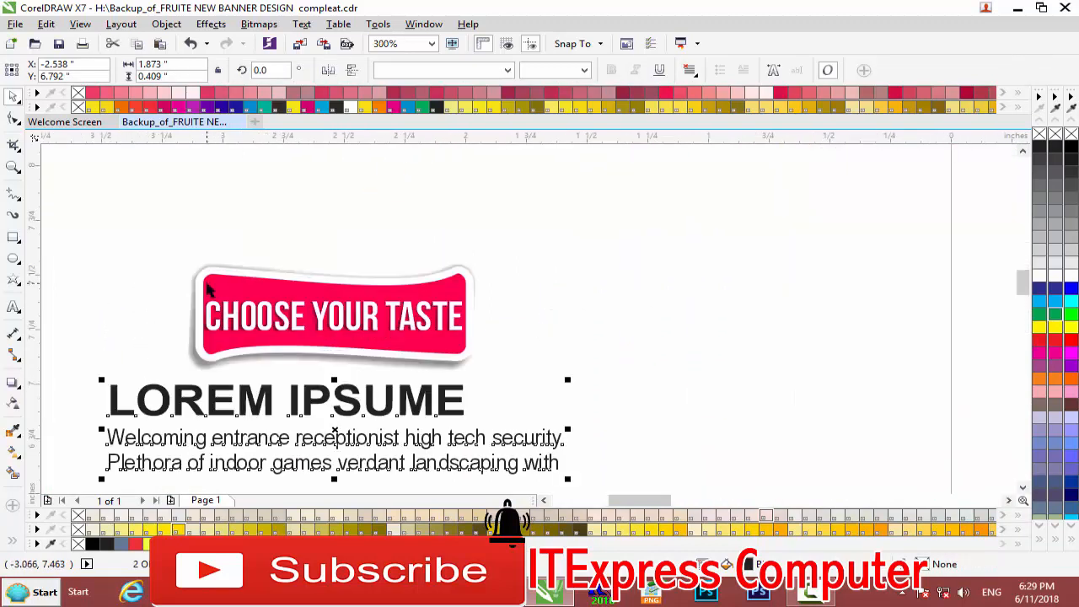
click(14, 237)
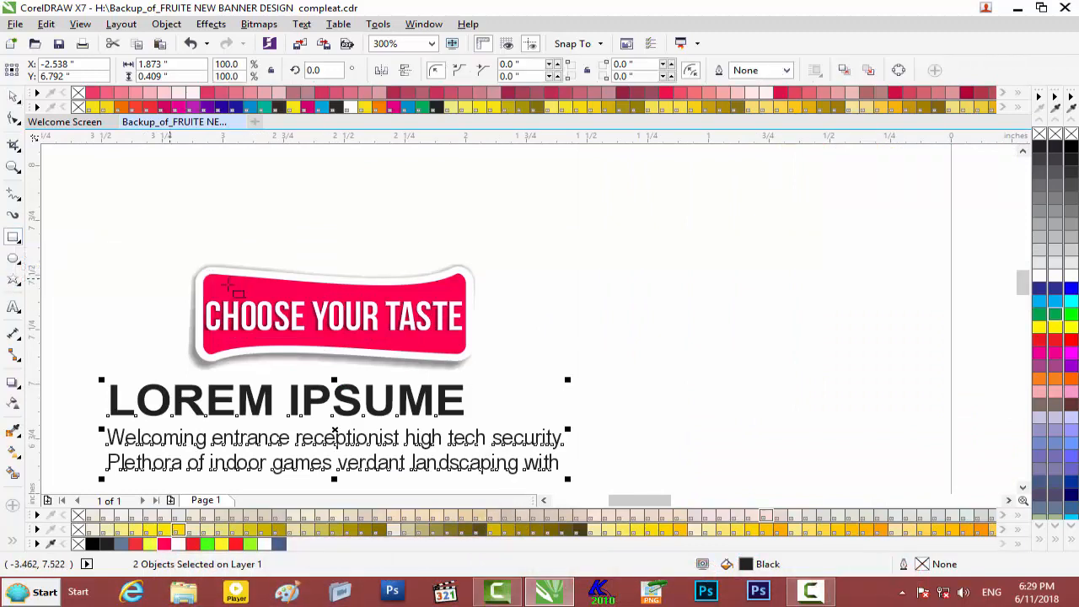
drag(204, 268, 471, 363)
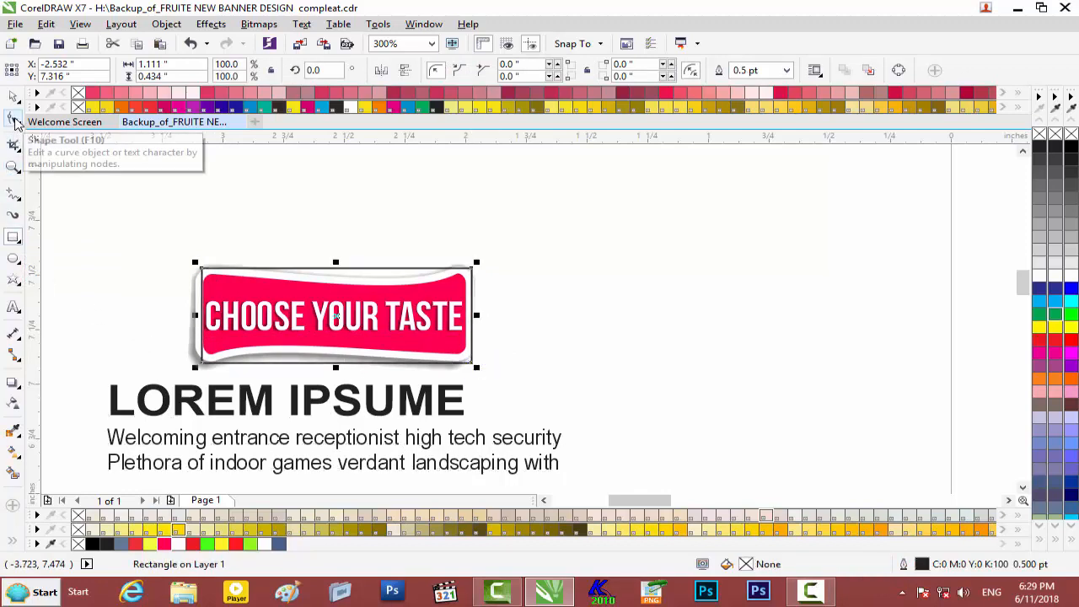
Round the rectangle's corners to a 0.031-inch radius and convert the rectangle to curves
click(14, 120)
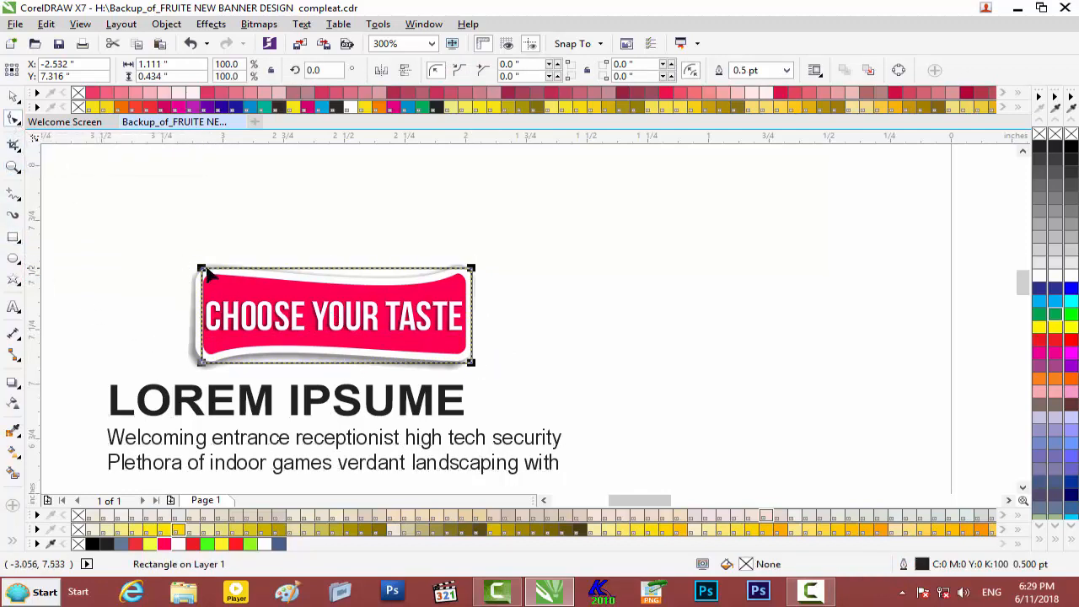
drag(202, 271, 211, 270)
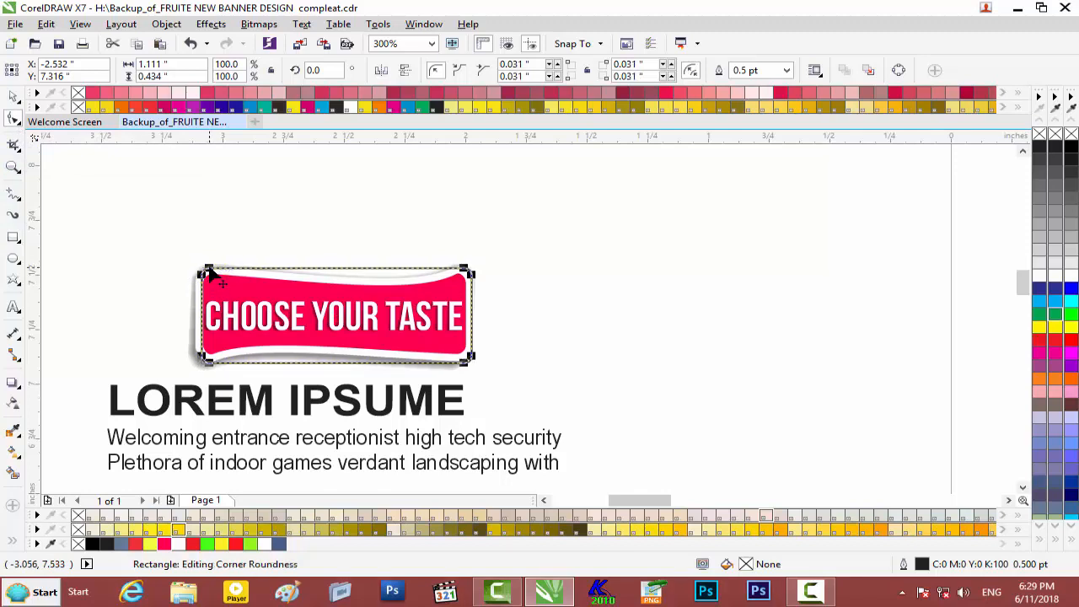
right_click(399, 276)
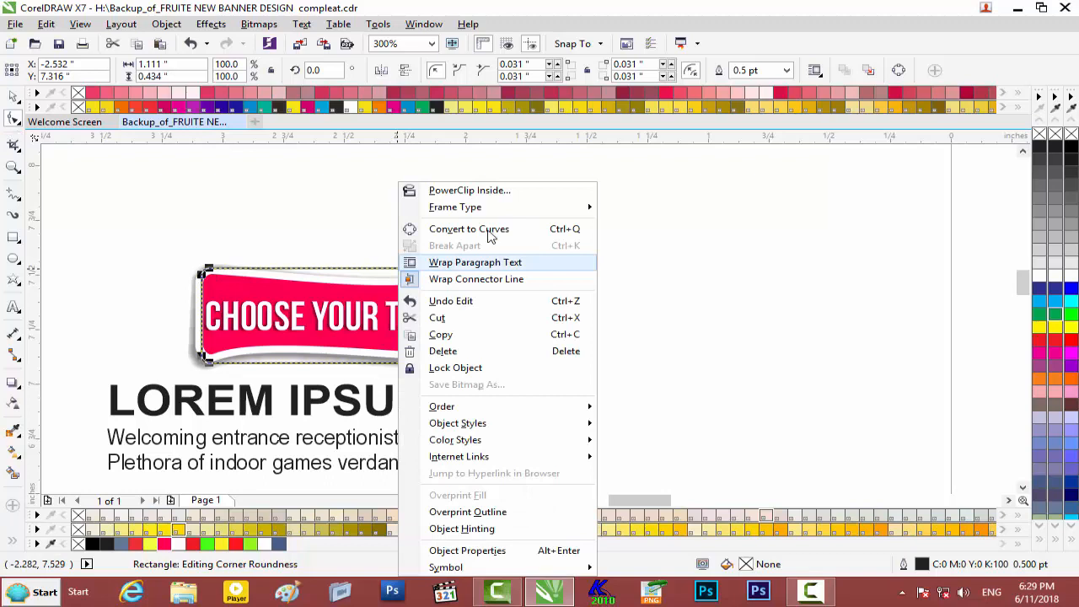
click(489, 231)
Convert the outline's upper edge to a curve and bend it to follow the wavy upper edge of the "CHOOSE YOUR TASTE" sign
click(399, 276)
right_click(399, 274)
click(456, 334)
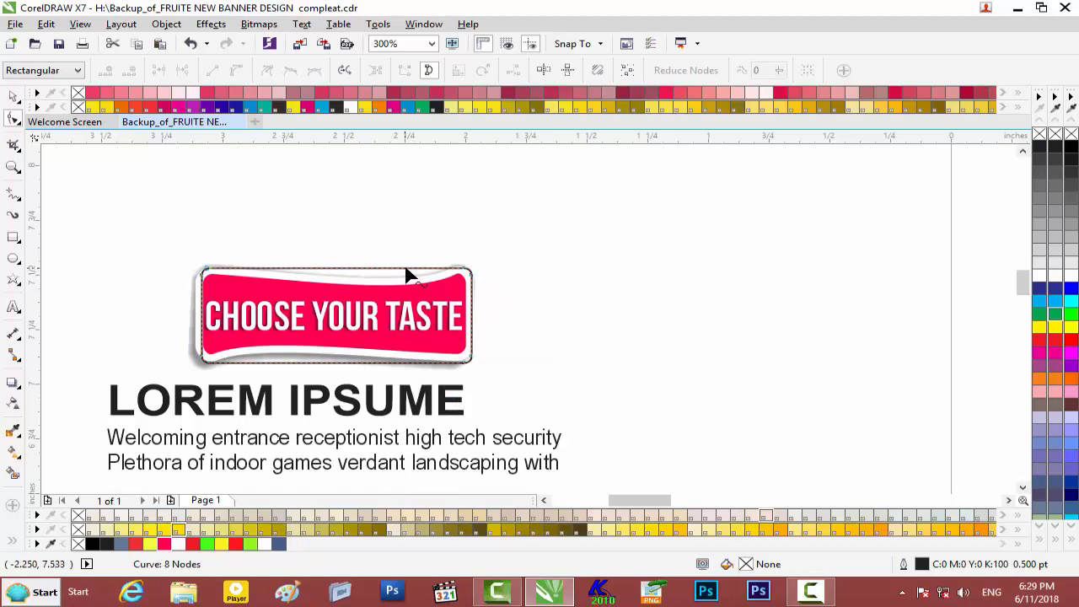
drag(411, 277, 467, 272)
drag(375, 284, 383, 288)
scroll(393, 289, up, 2)
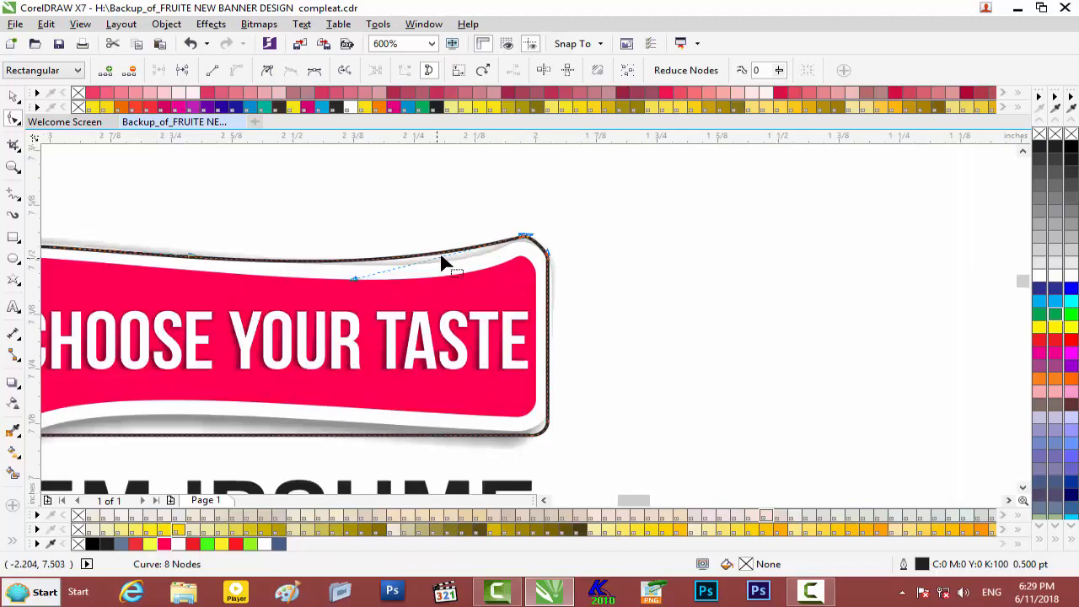
scroll(388, 338, down, 2)
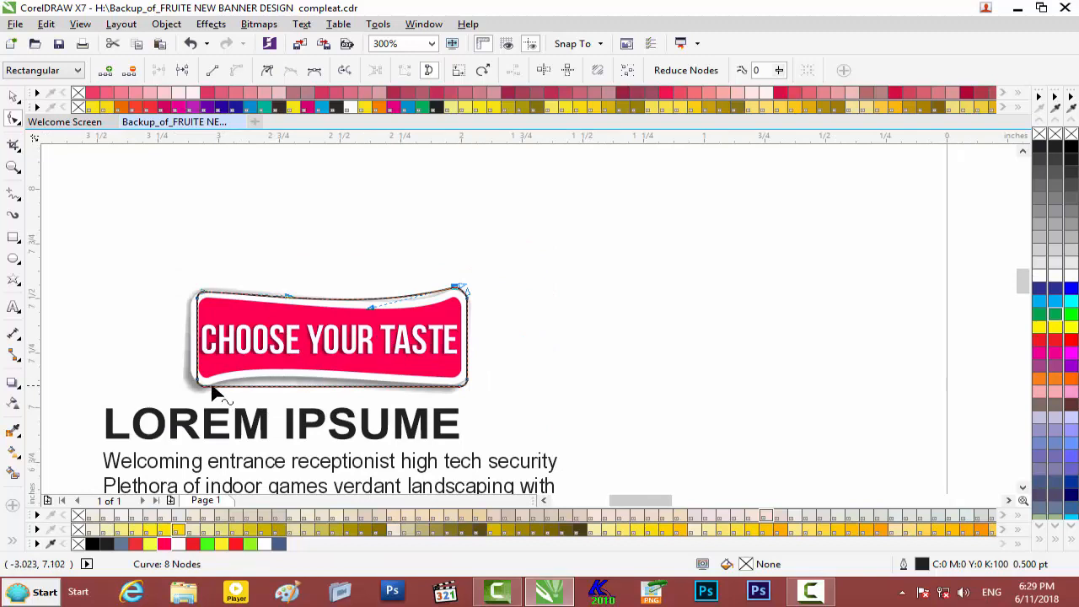
Convert the outline's lower edge to a curve and bend it to follow the wavy lower edge of the "CHOOSE YOUR TASTE" sign
right_click(259, 392)
click(321, 187)
click(563, 334)
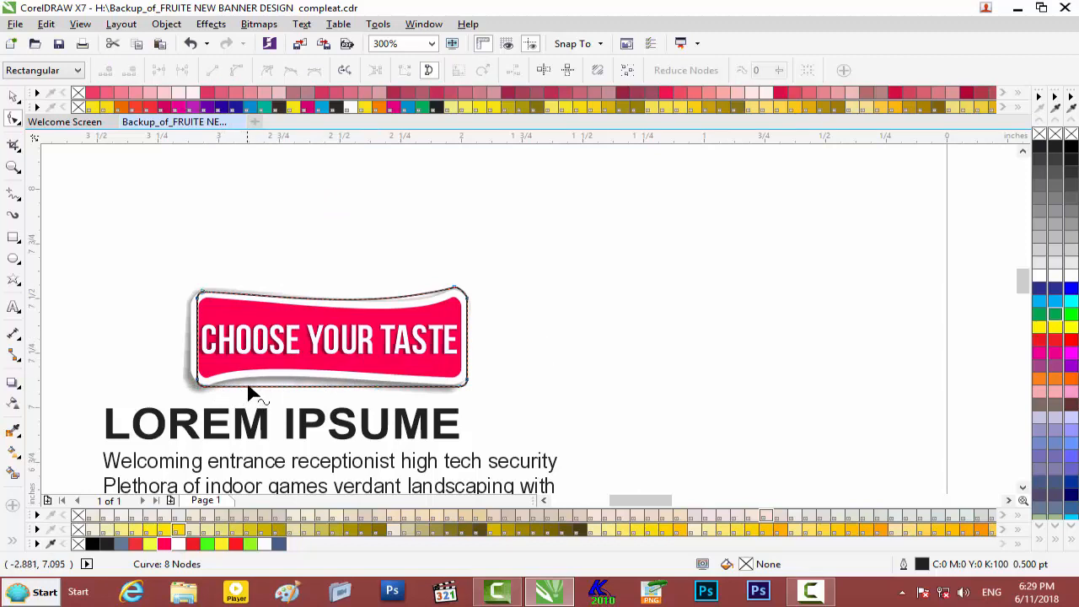
drag(260, 392, 257, 380)
click(201, 384)
Try to adjust the curve outline at its lower-left corner node and undo the change
scroll(215, 403, up, 2)
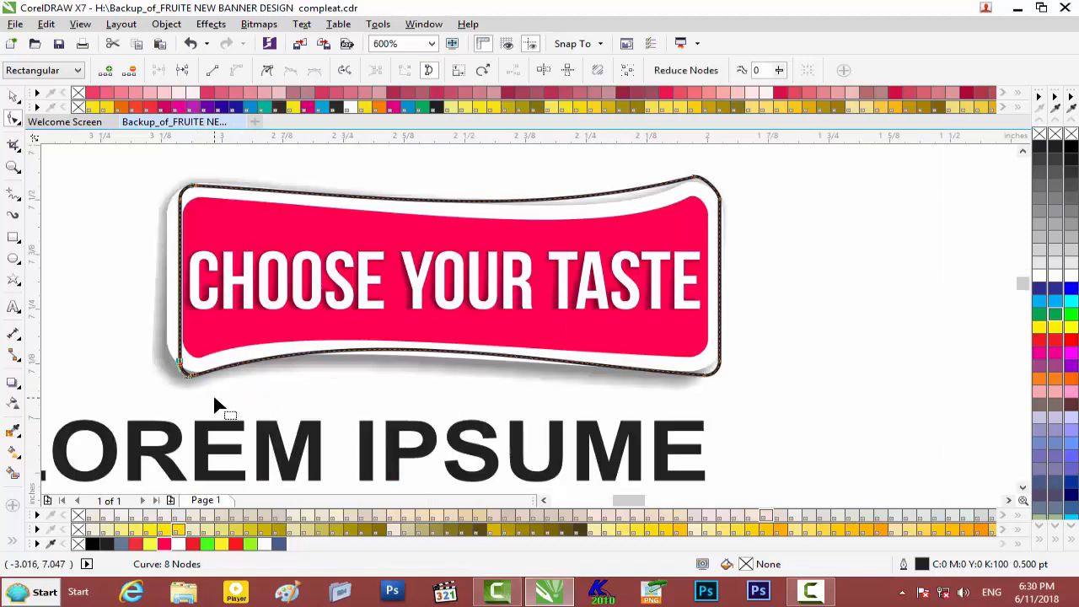
scroll(183, 373, up, 1)
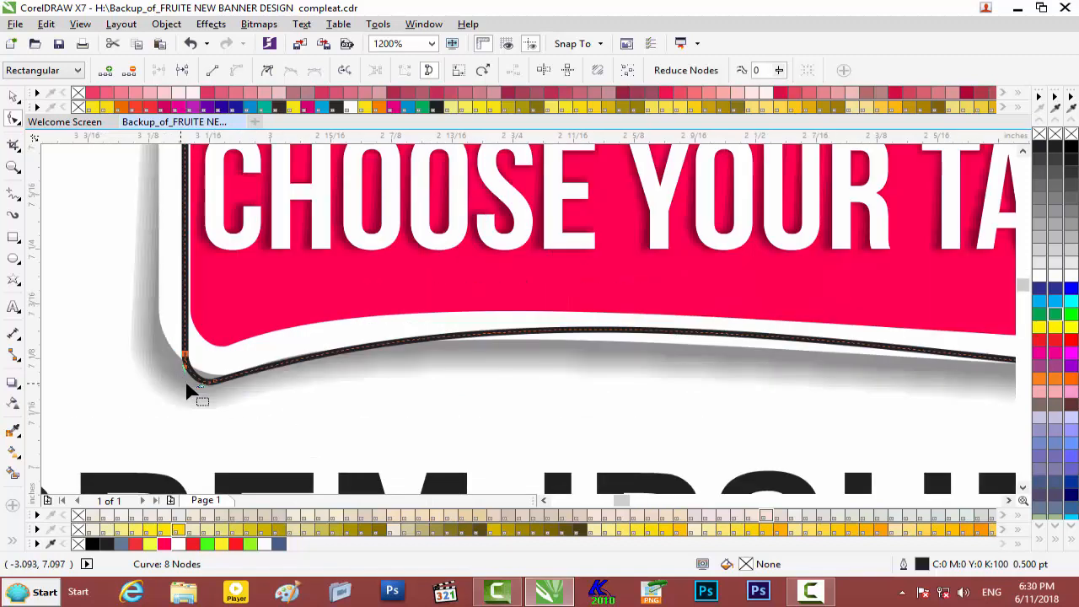
drag(202, 385, 203, 381)
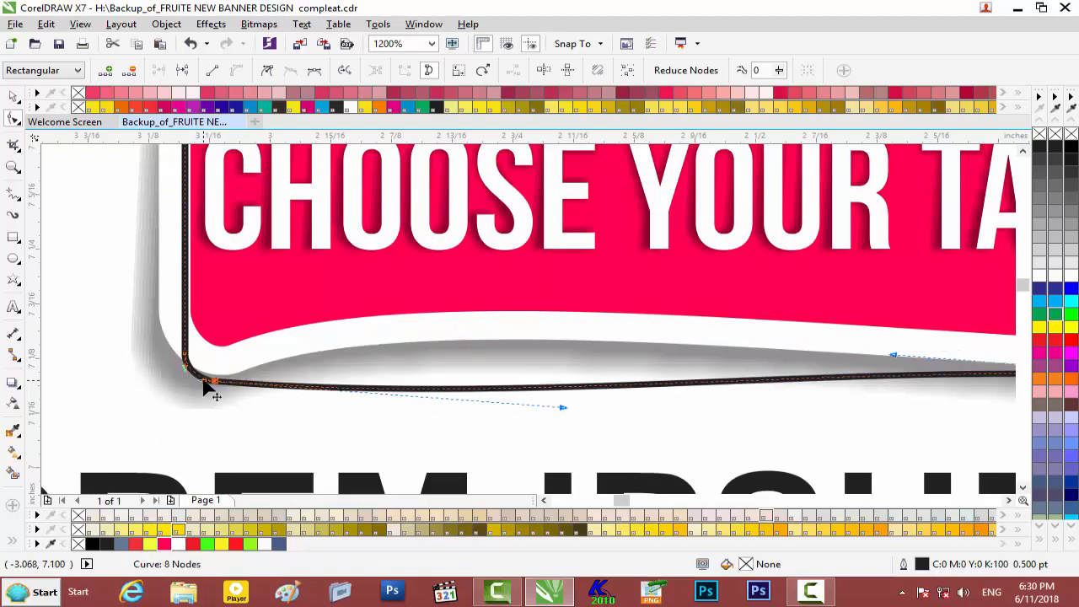
key(ctrl+z)
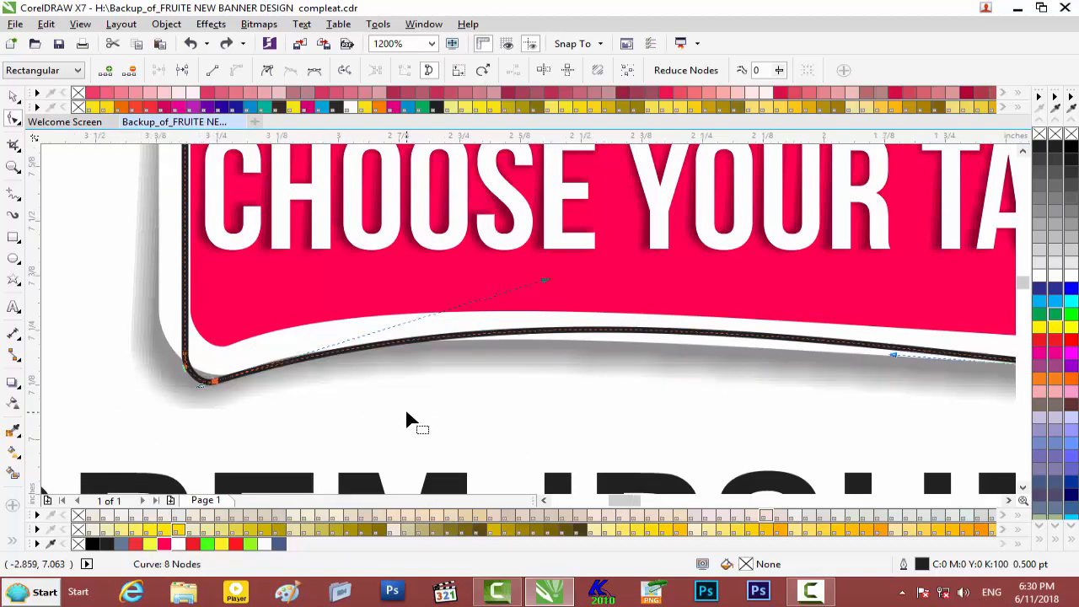
scroll(406, 413, down, 1)
drag(587, 381, 586, 380)
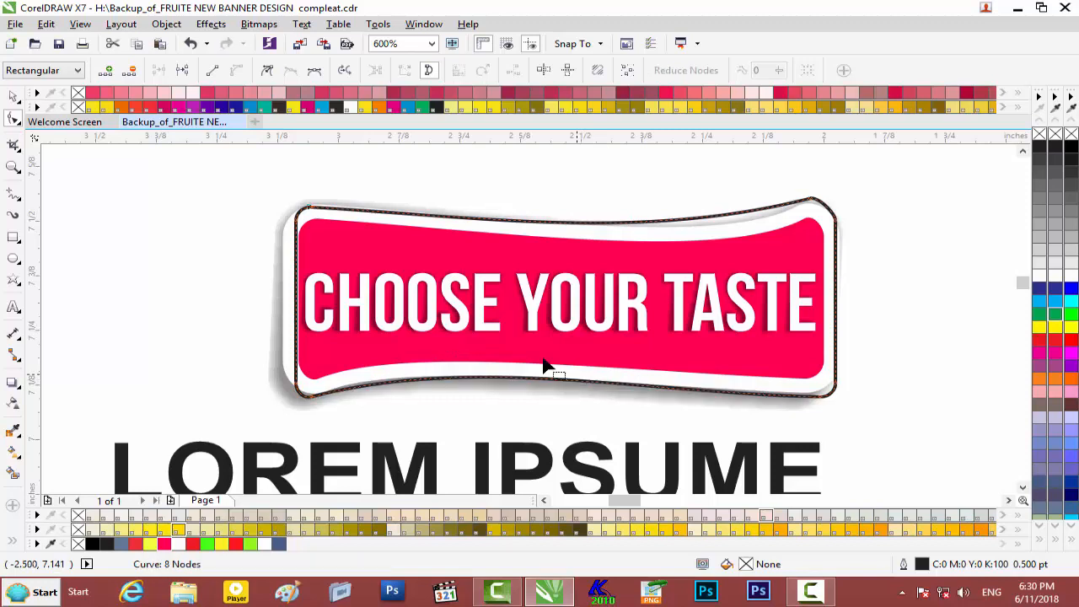
scroll(657, 341, up, 1)
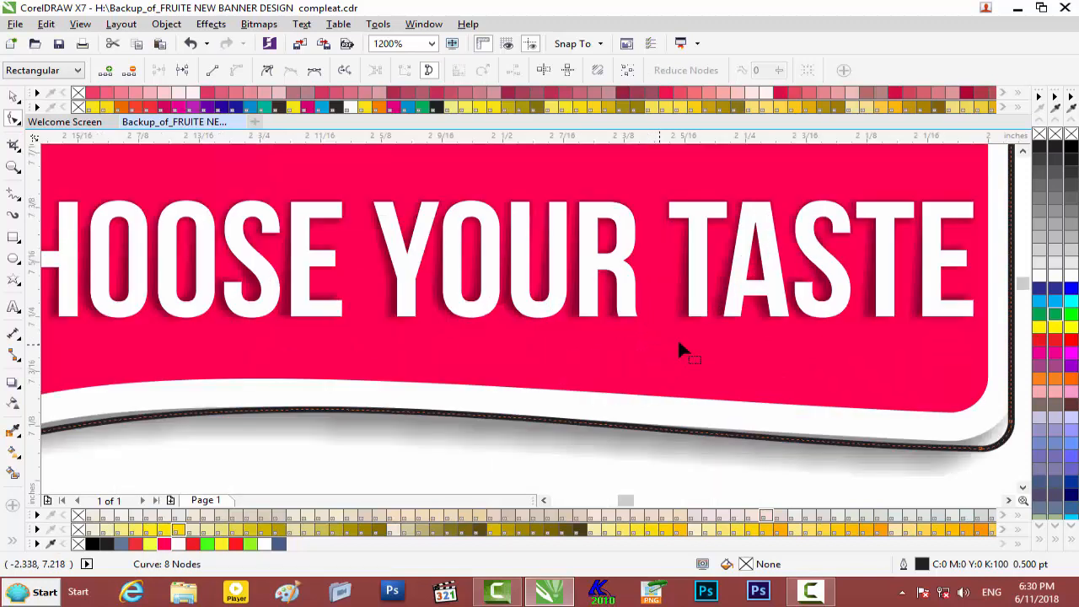
mouse_move(1029, 290)
mouse_down()
mouse_move(1023, 283)
mouse_move(1021, 314)
mouse_move(1018, 306)
mouse_up()
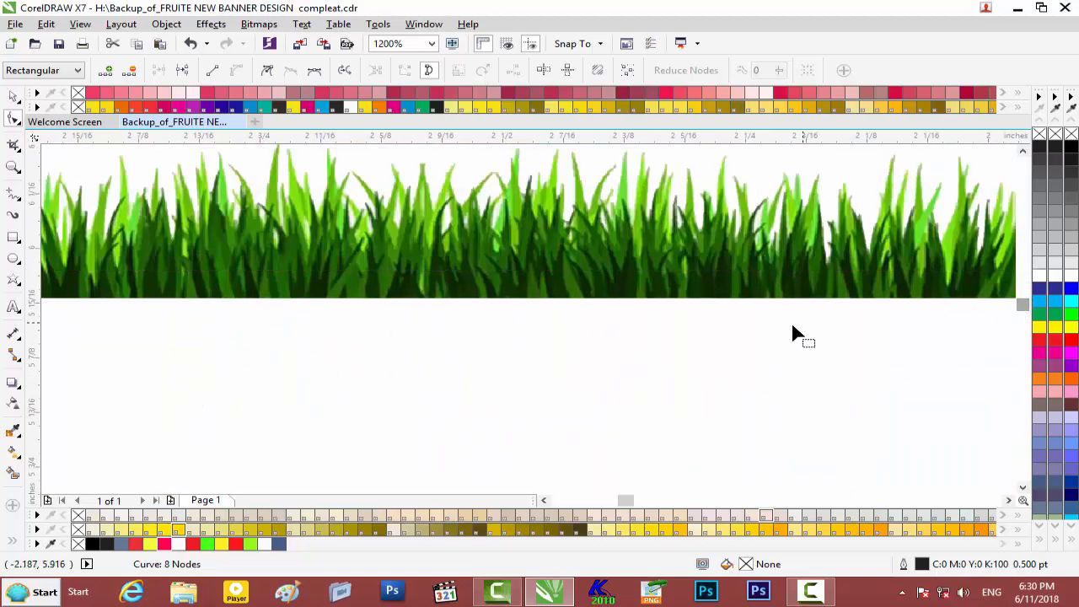
scroll(788, 329, down, 4)
drag(1019, 307, 1019, 253)
scroll(863, 376, up, 2)
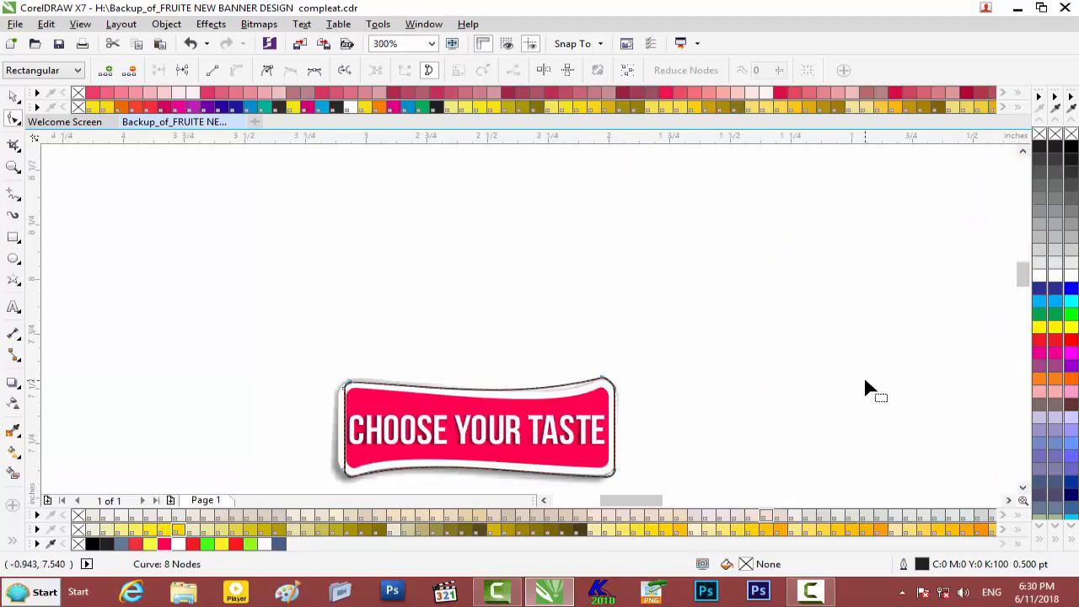
scroll(865, 388, up, 1)
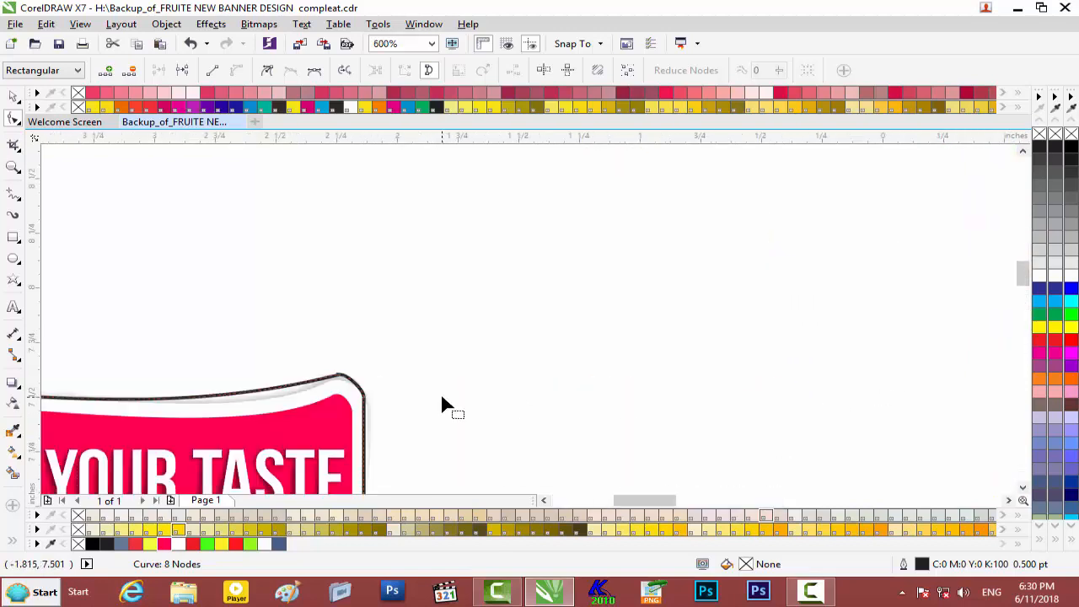
Move the wavy outline onto the lower banner below the "Fresh juice" title and enlarge it to about 1.361 by 0.558 inches
scroll(441, 404, down, 2)
click(13, 96)
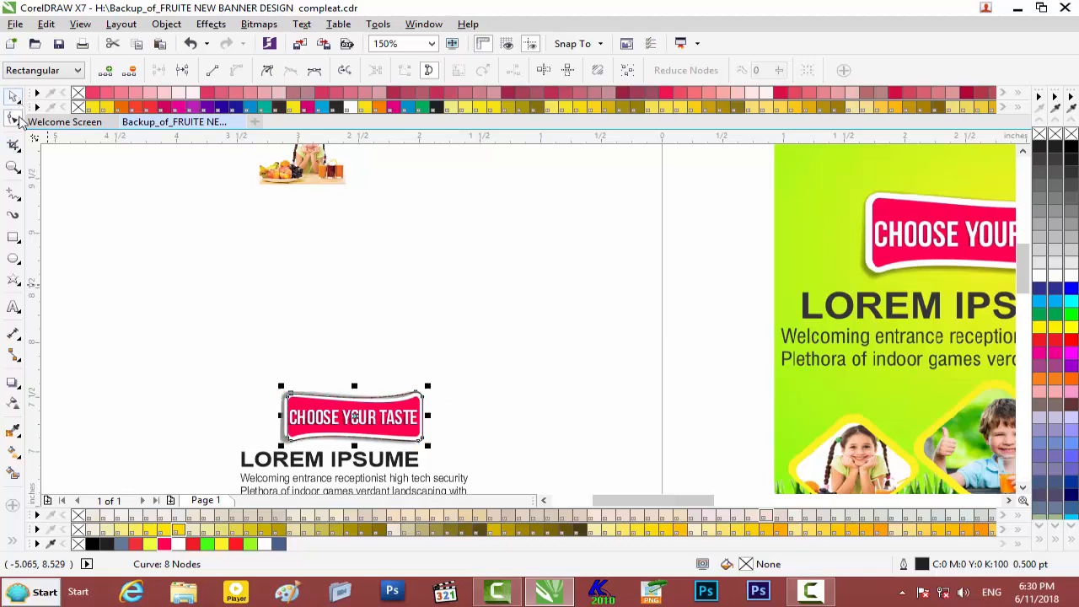
drag(355, 417, 906, 444)
drag(684, 504, 726, 504)
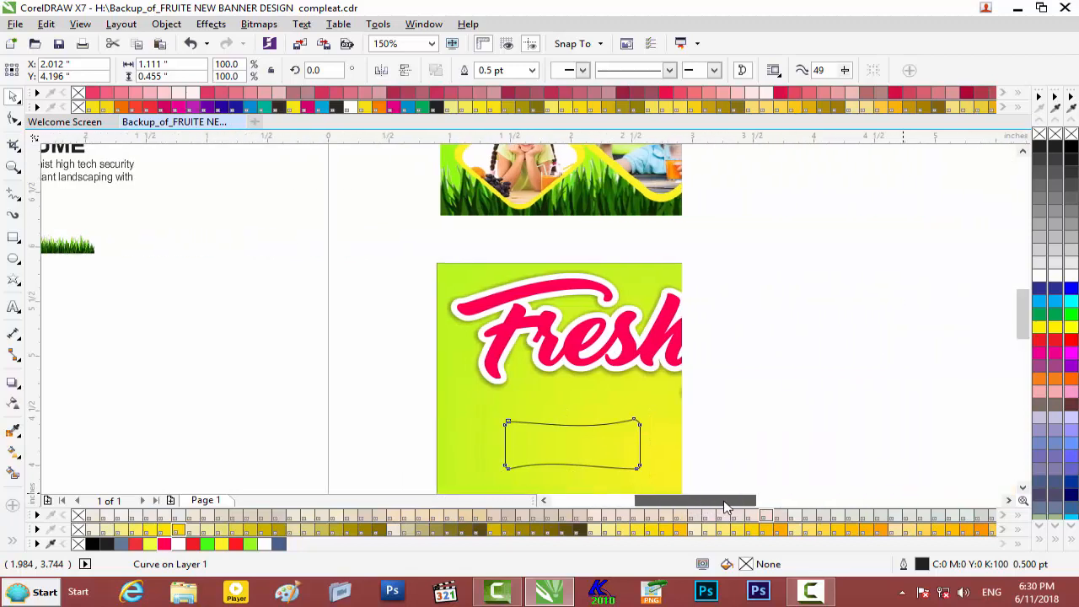
drag(1023, 313, 1029, 346)
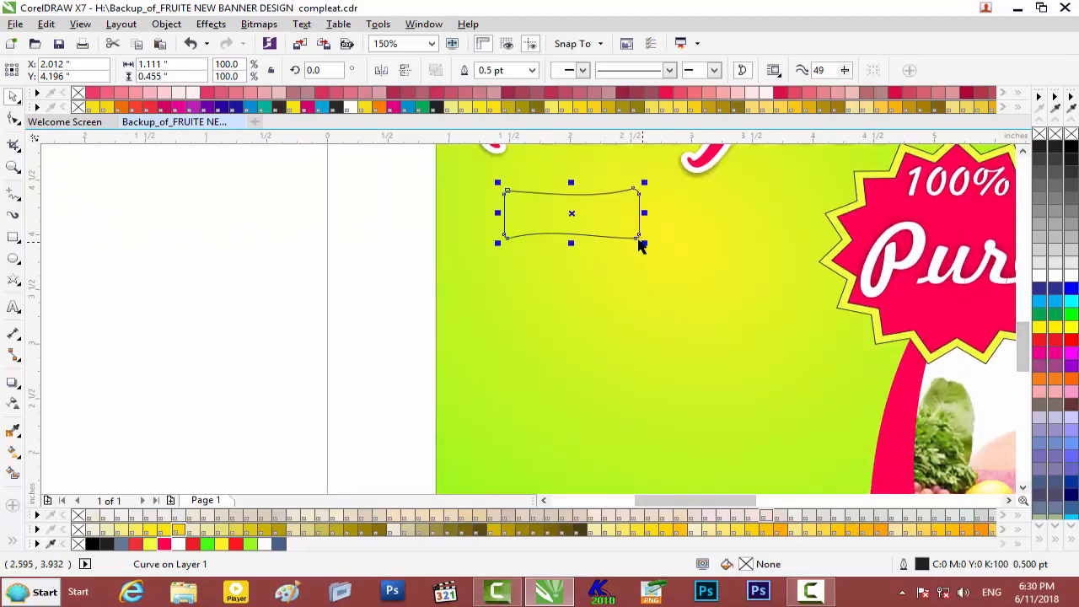
drag(573, 217, 581, 244)
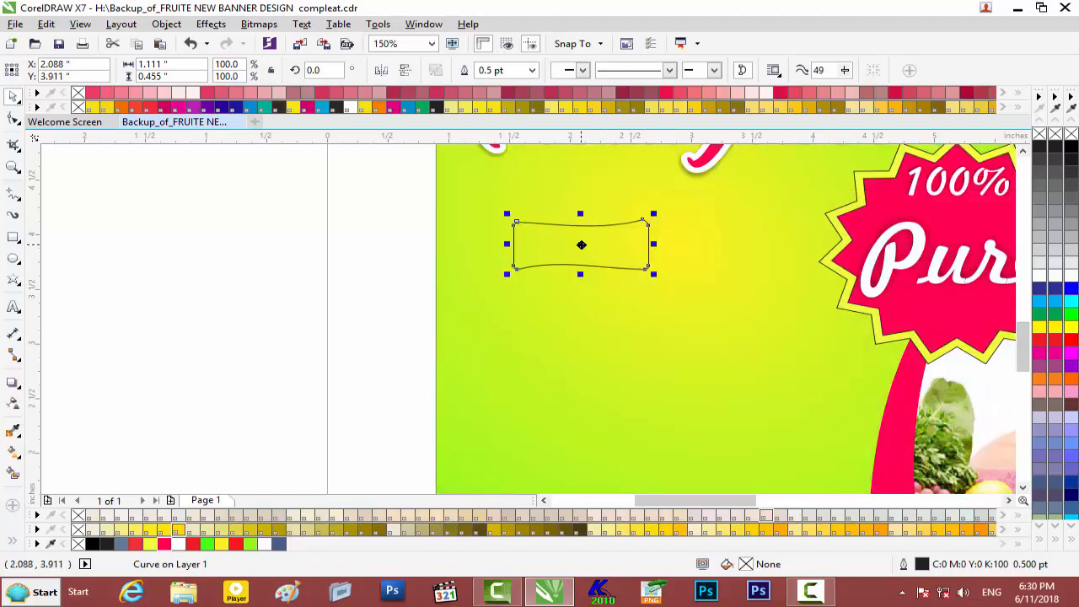
drag(651, 271, 668, 279)
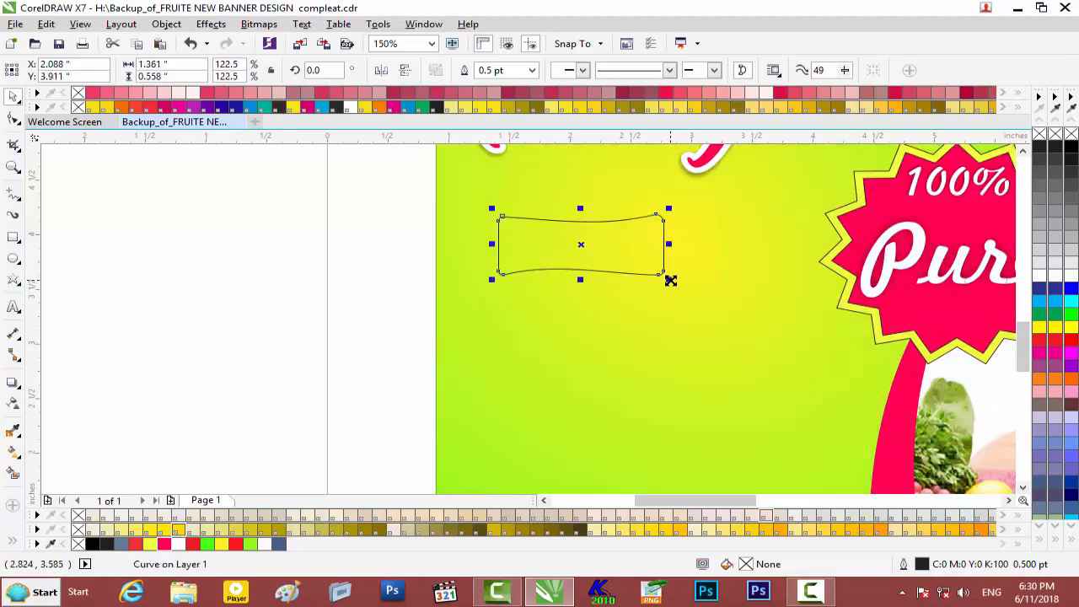
mouse_move(1027, 313)
mouse_down()
mouse_move(1032, 268)
mouse_move(1028, 322)
mouse_up()
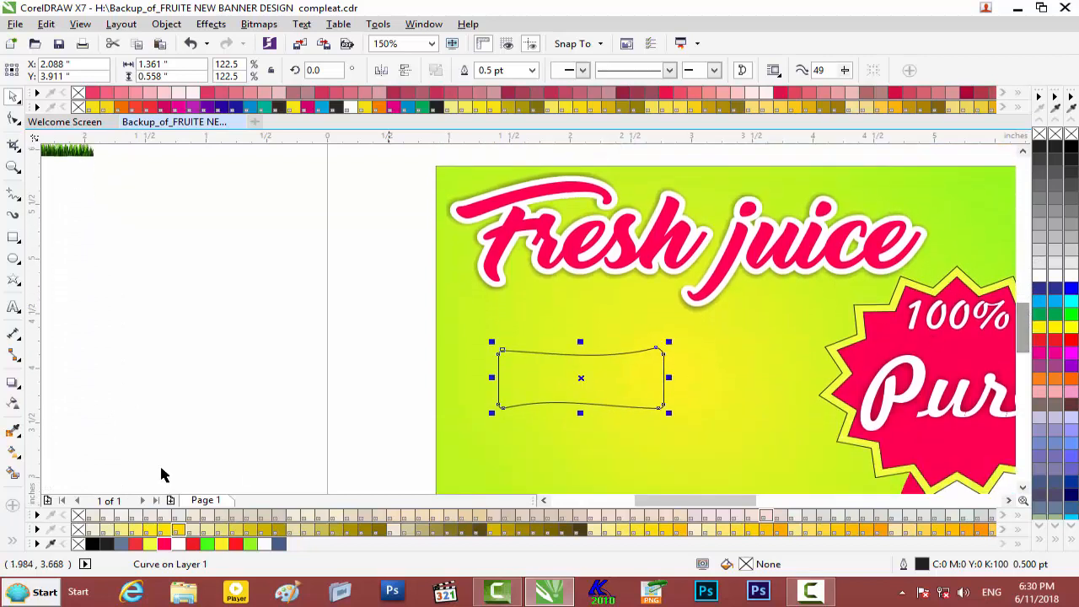
Fill the wavy shape with pink-red #FE0151 and give it an 8 pt outline set behind the fill and scaling with the object
click(167, 544)
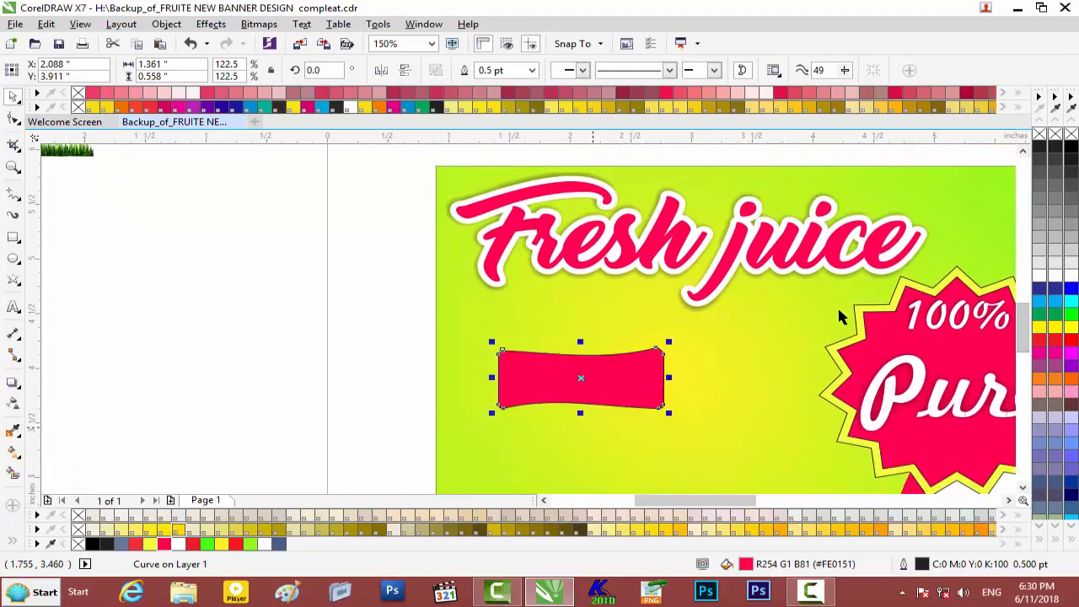
right_click(1040, 137)
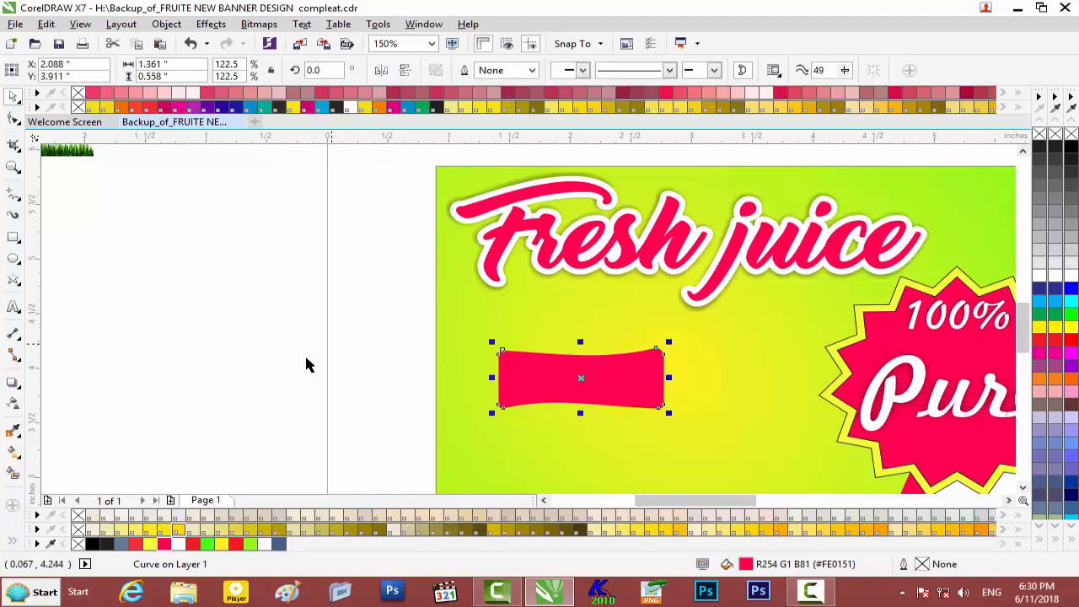
key(F12)
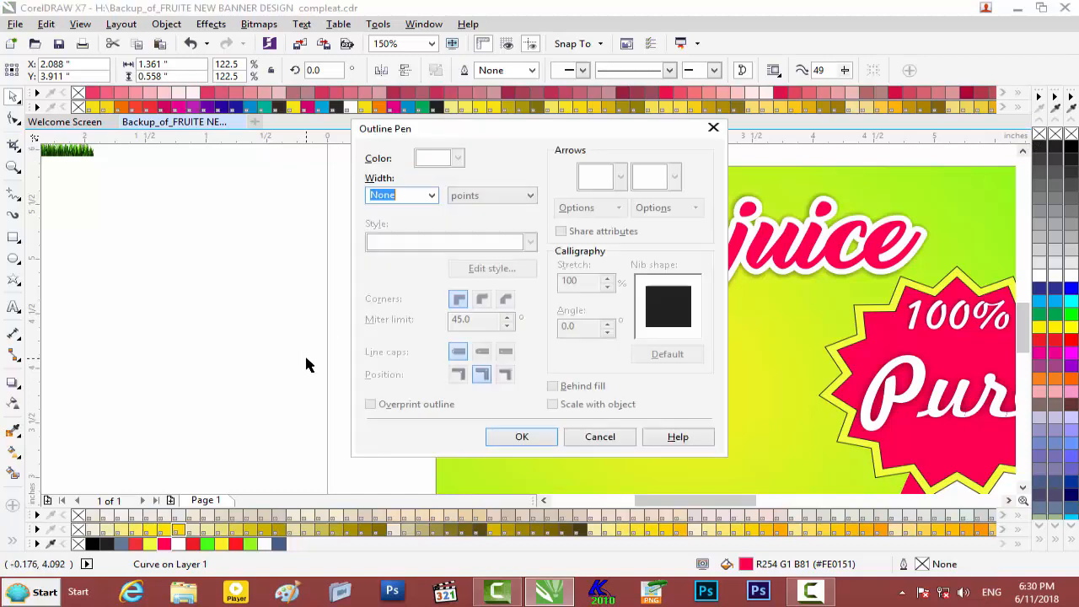
click(431, 197)
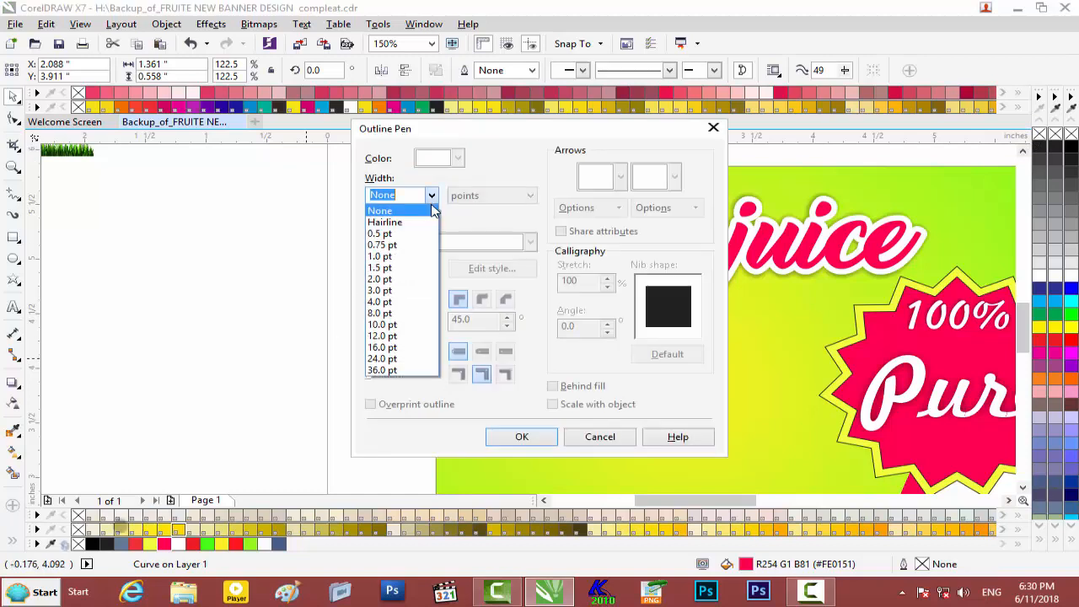
click(401, 312)
click(552, 386)
click(553, 404)
click(521, 437)
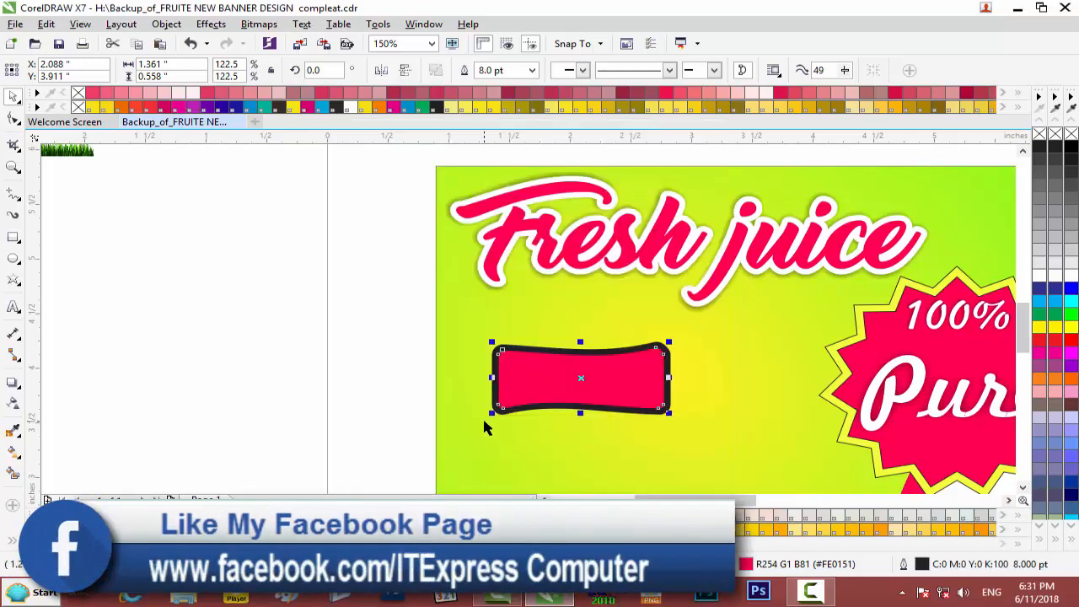
Set the outline colour of the pink wavy shape to white
key(F12)
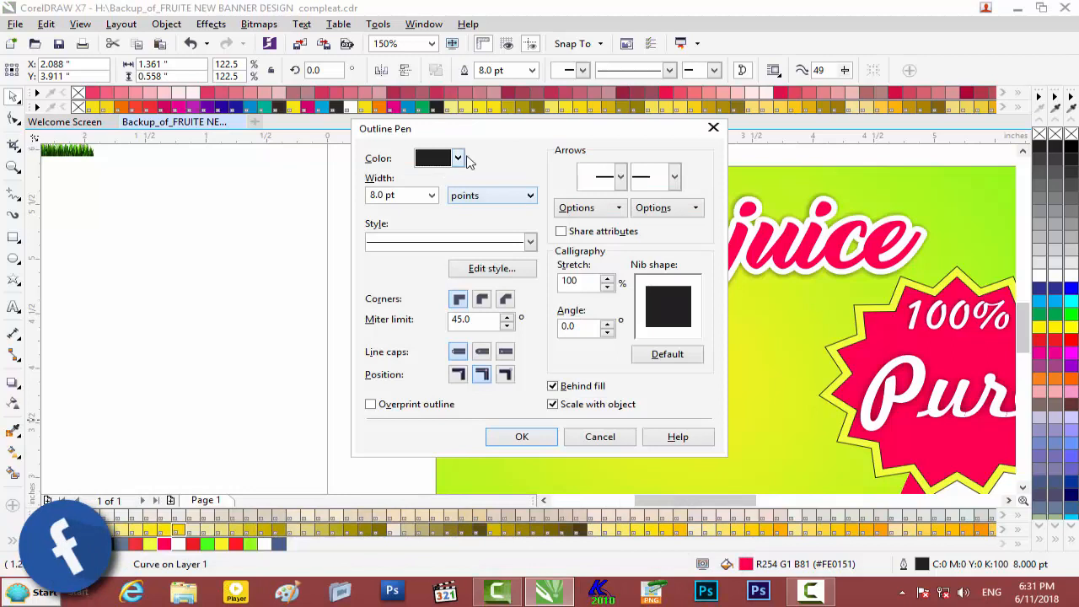
click(462, 161)
click(477, 187)
click(522, 435)
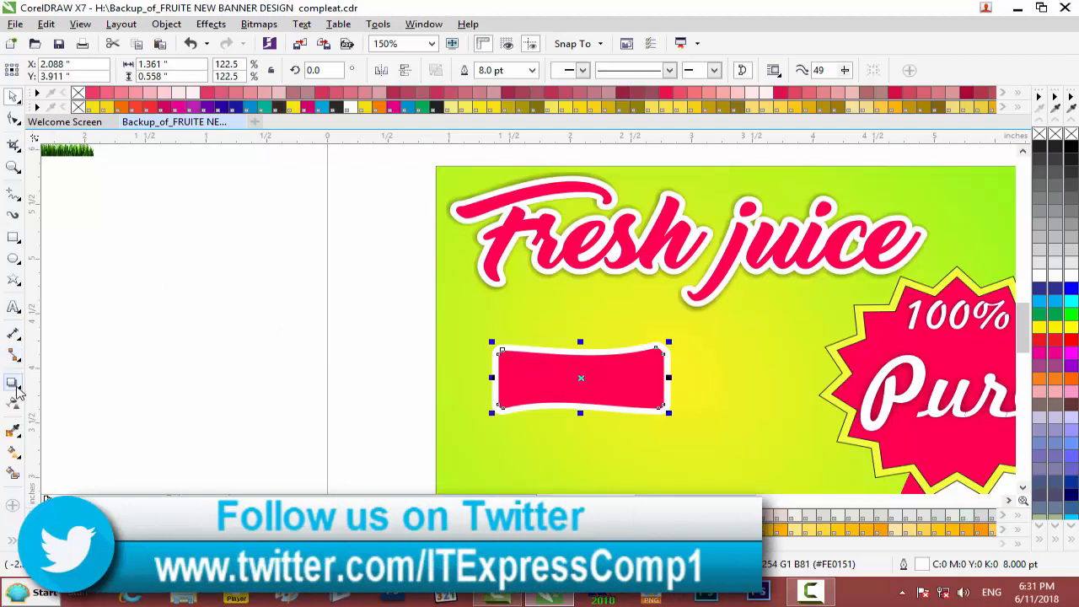
Add a drop shadow with opacity 50 and feathering 15 to the white-bordered shape and deselect it
click(15, 385)
drag(576, 357, 580, 415)
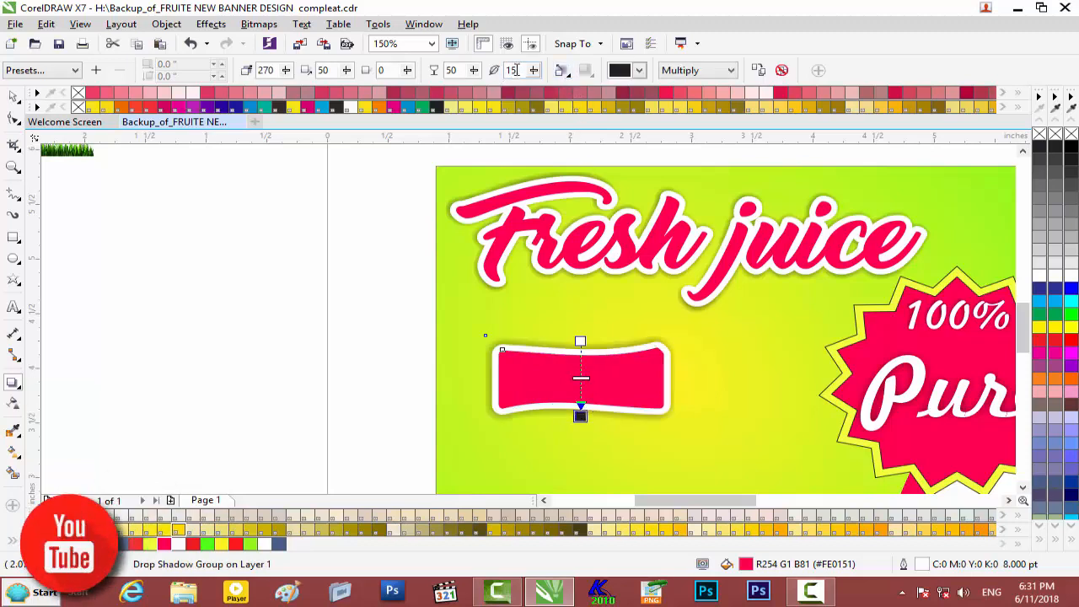
click(15, 99)
click(292, 284)
Move the loose "CHOOSE YOUR TASTE" lettering with its drop shadow from beside the page onto the pink shape in the lower banner
scroll(292, 284, down, 1)
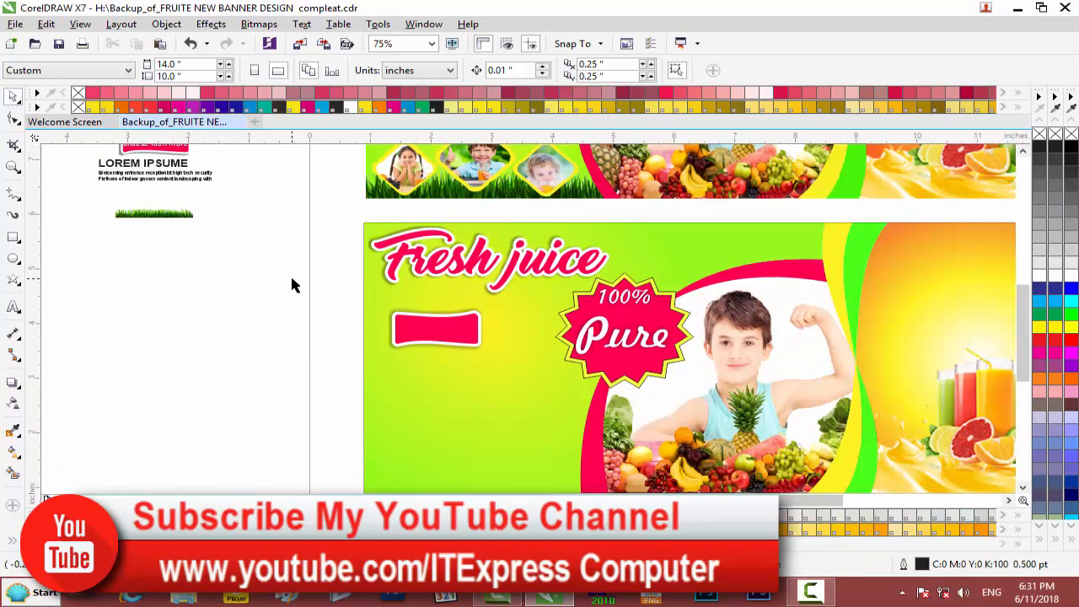
scroll(291, 284, down, 1)
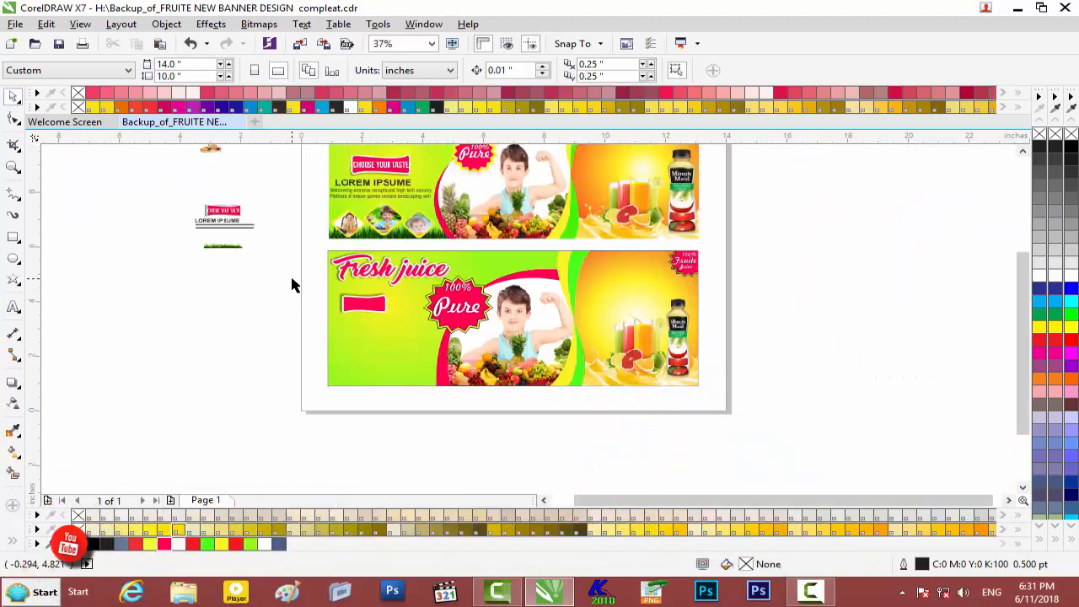
scroll(292, 284, up, 1)
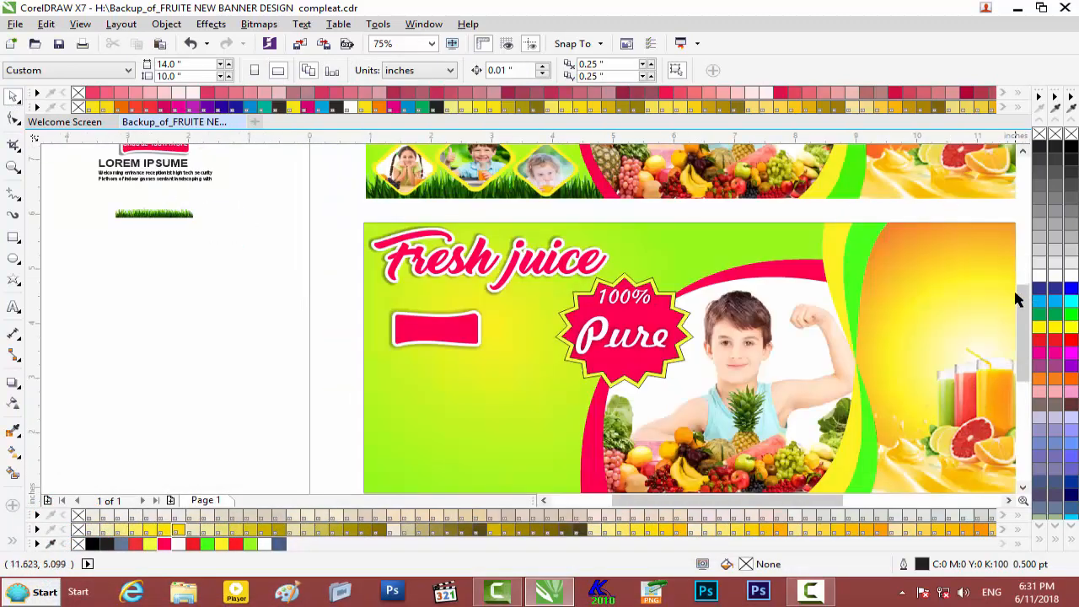
drag(1024, 305, 1027, 265)
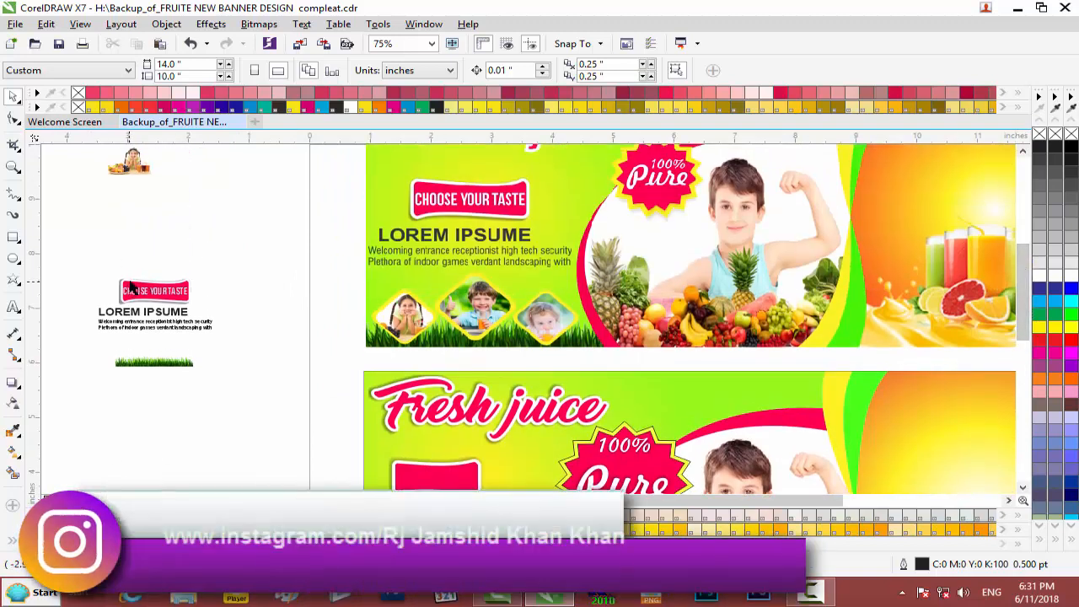
click(153, 292)
drag(153, 291, 225, 408)
drag(360, 464, 433, 479)
scroll(432, 479, up, 4)
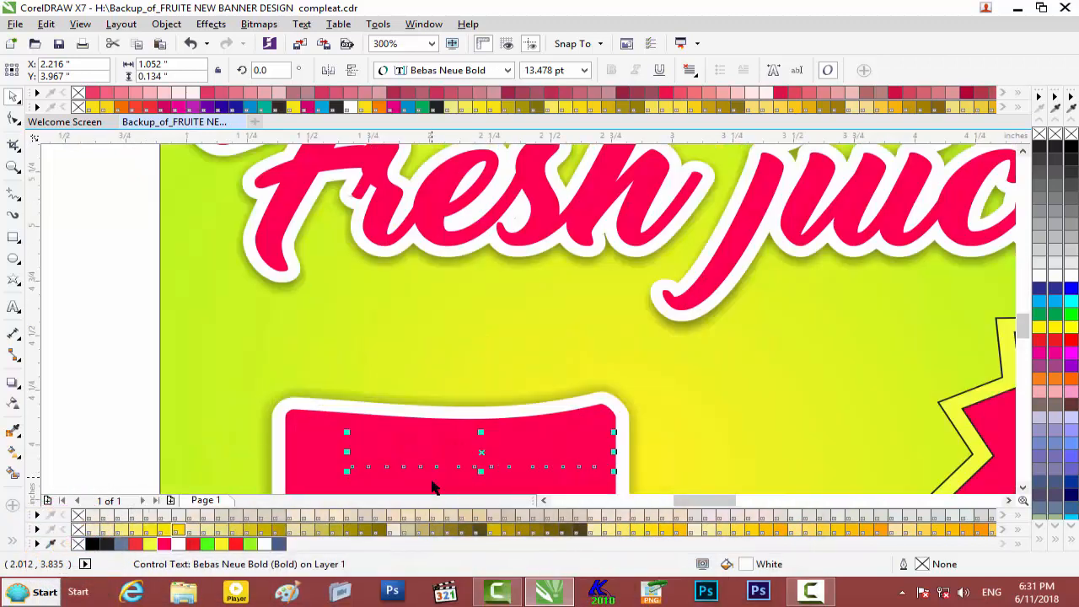
click(455, 477)
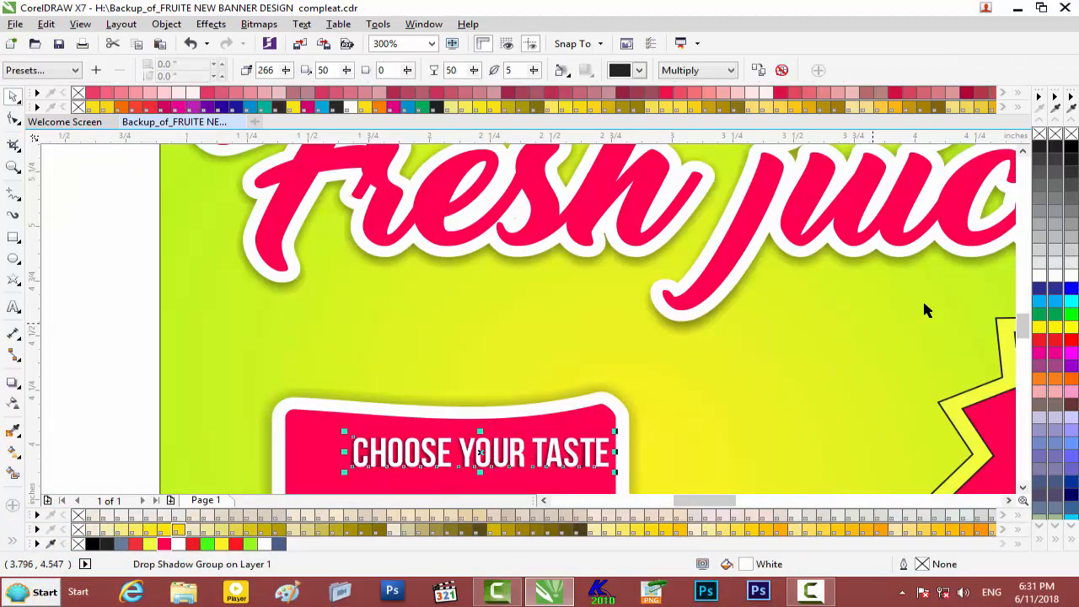
Centre the "CHOOSE YOUR TASTE" lettering on the pink shape and enlarge it to nearly fill the shape's width
drag(1022, 329, 1023, 345)
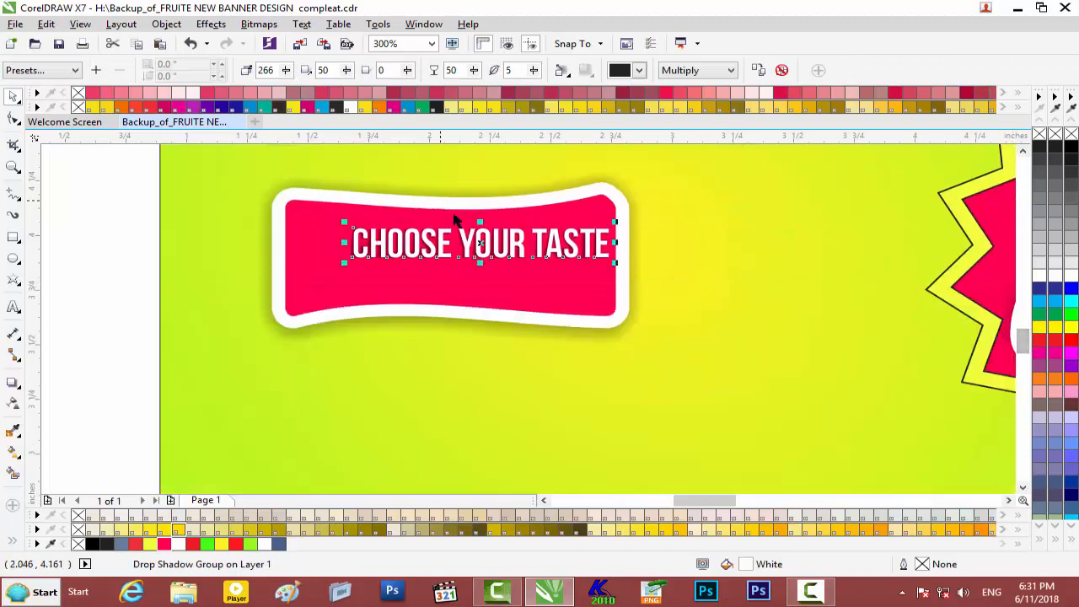
drag(478, 244, 438, 258)
drag(572, 239, 593, 228)
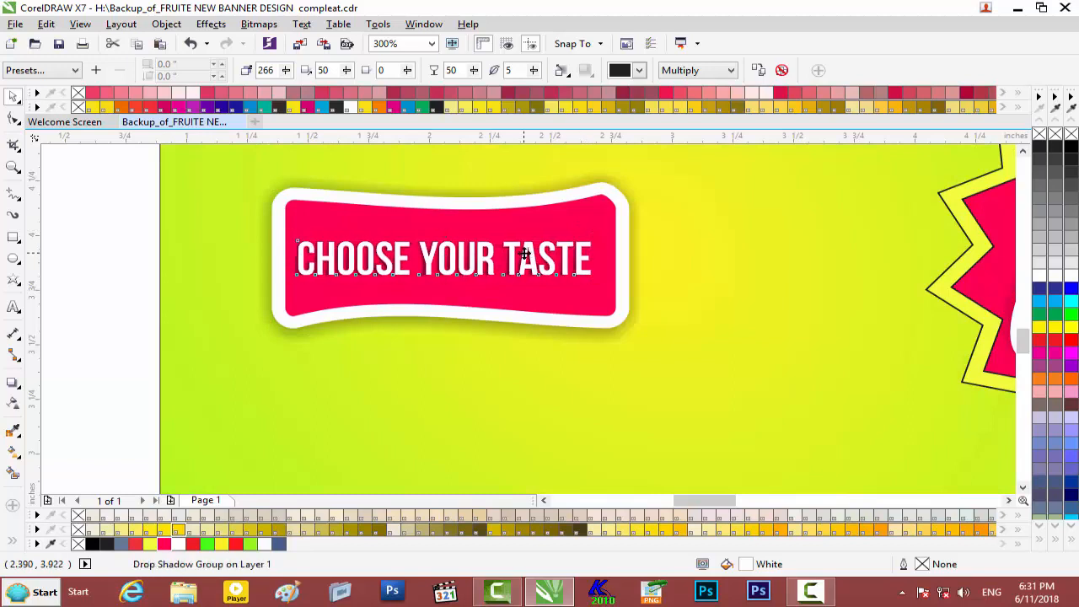
Select the pink sign together with its lettering, enlarge both slightly, shift them towards the "100% Pure" badge and deselect them
scroll(520, 254, down, 3)
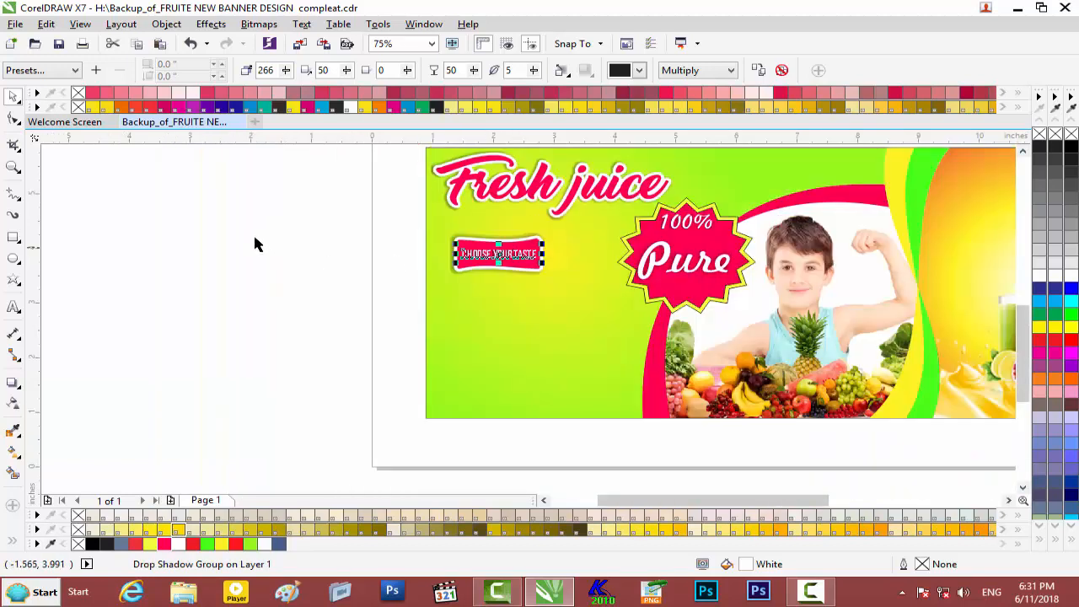
click(383, 244)
drag(563, 274, 565, 287)
drag(516, 253, 540, 254)
drag(468, 253, 455, 254)
click(342, 253)
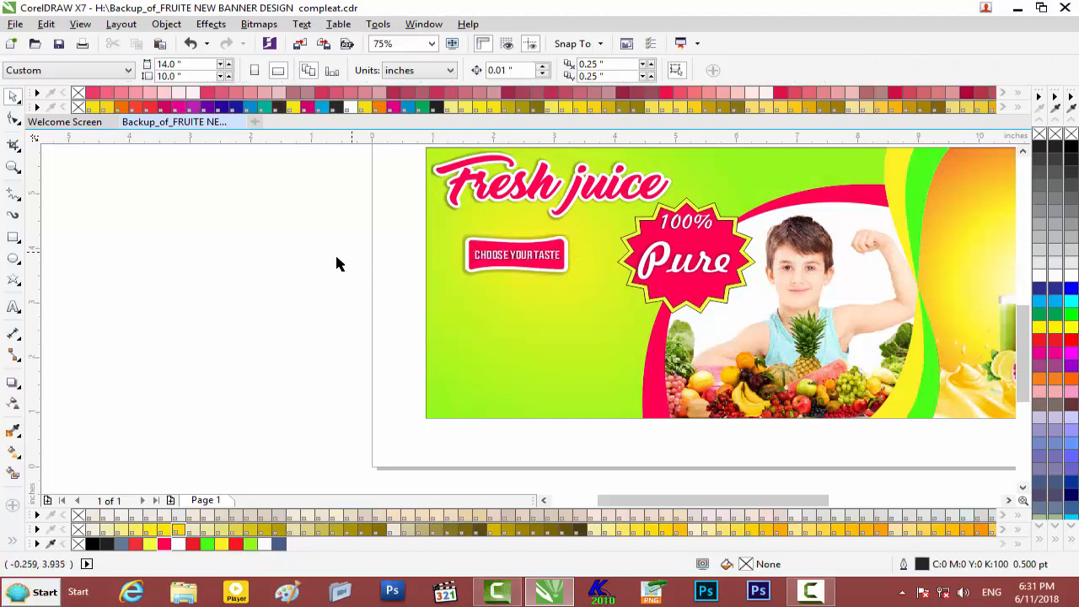
scroll(338, 251, down, 2)
scroll(267, 200, down, 1)
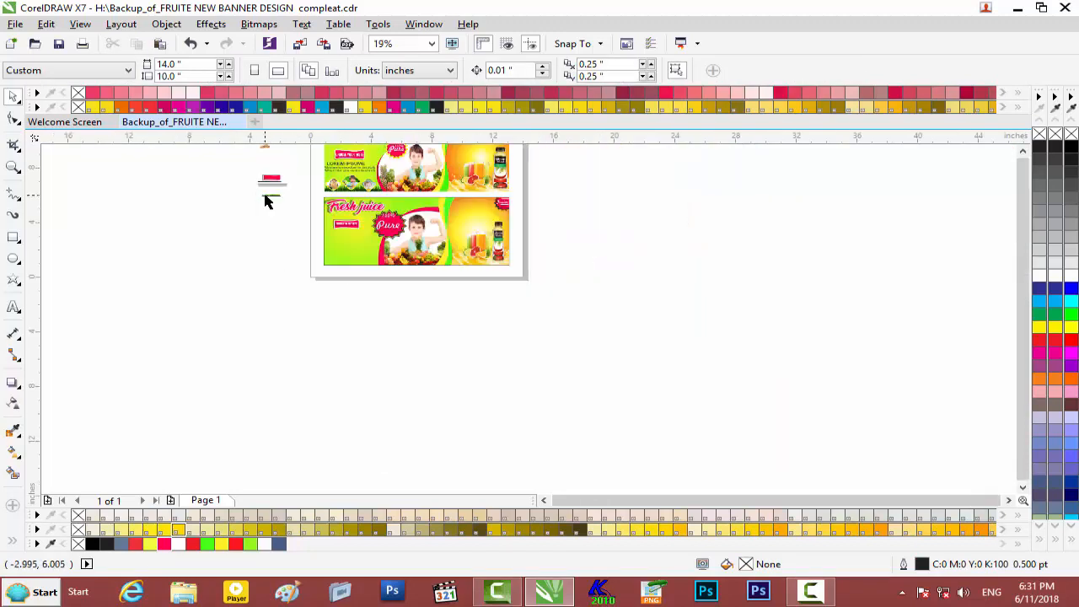
Delete the leftover pink sign shape lying beside the page
scroll(267, 201, up, 1)
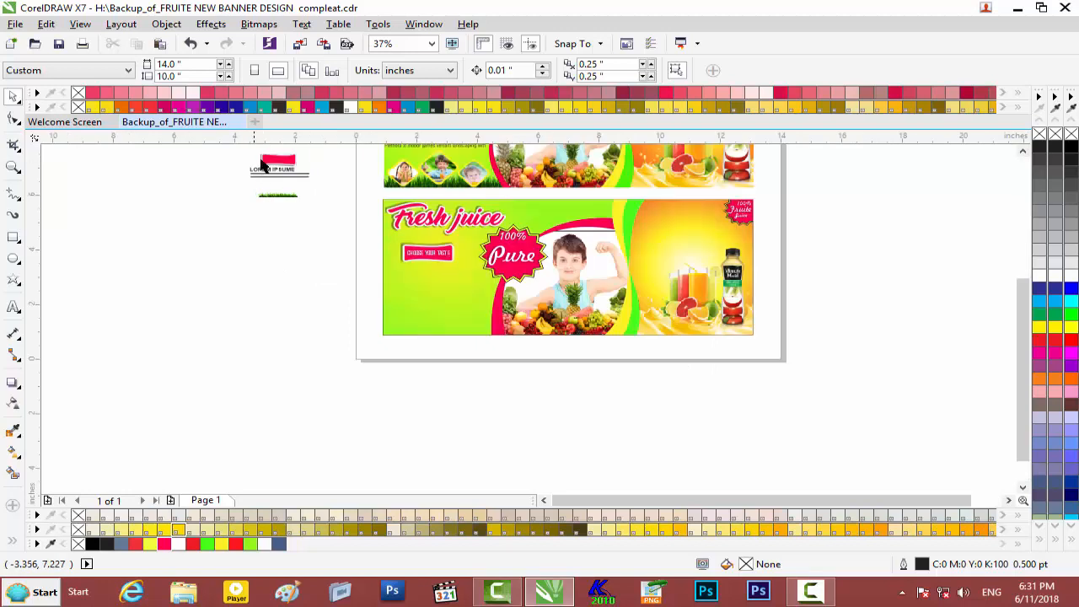
drag(270, 167, 163, 184)
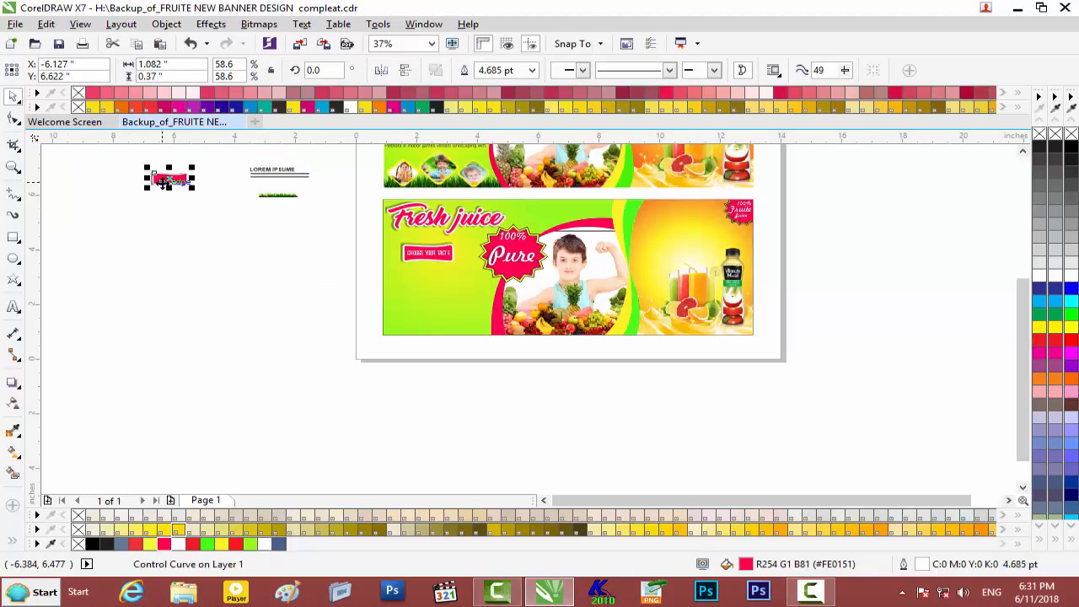
key(Delete)
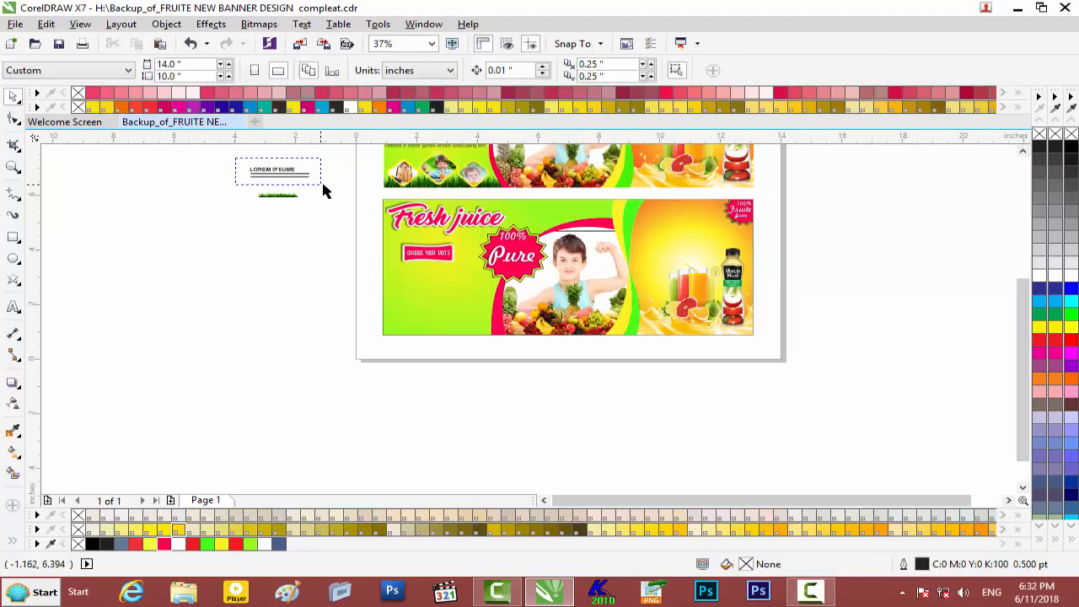
Move the loose "LOREM IPSUME" heading and paragraph onto the lower banner beneath the sign and enlarge the text block to about 2.8 inches wide
drag(322, 190, 323, 191)
drag(265, 172, 413, 277)
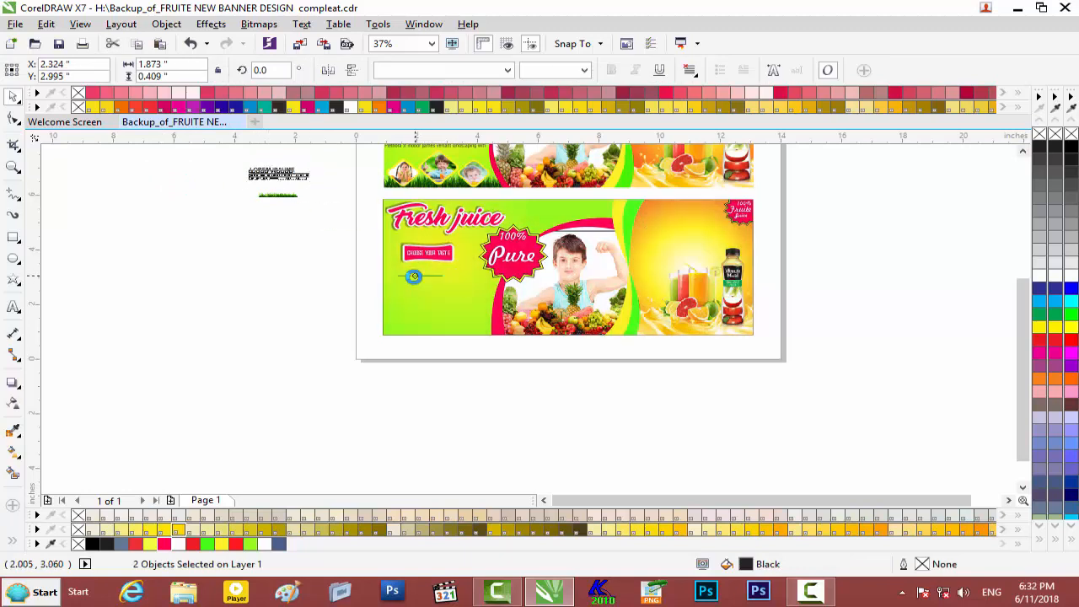
scroll(413, 277, up, 3)
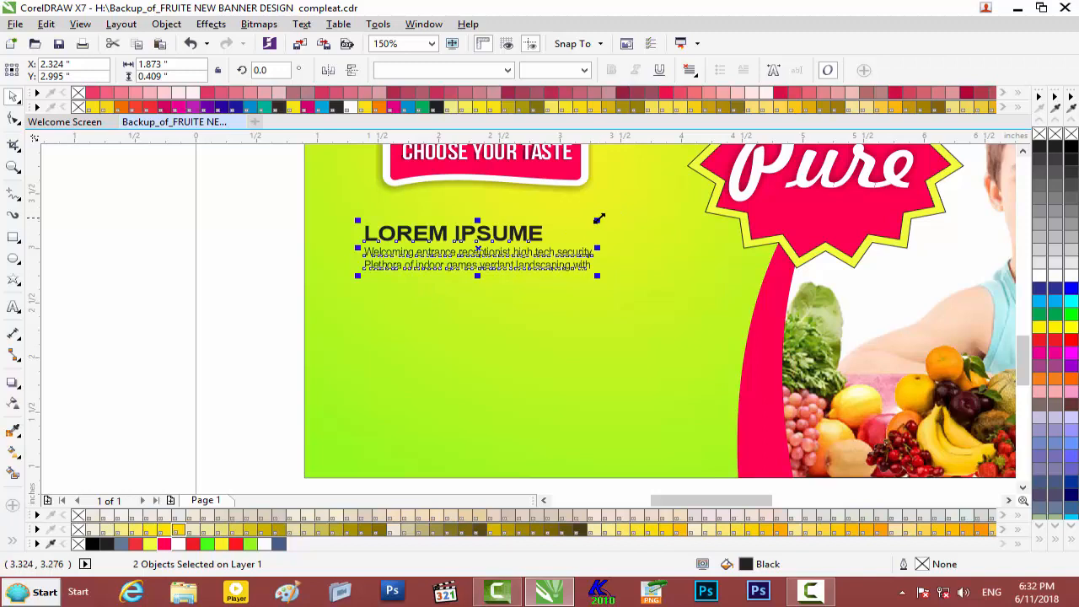
drag(598, 221, 643, 204)
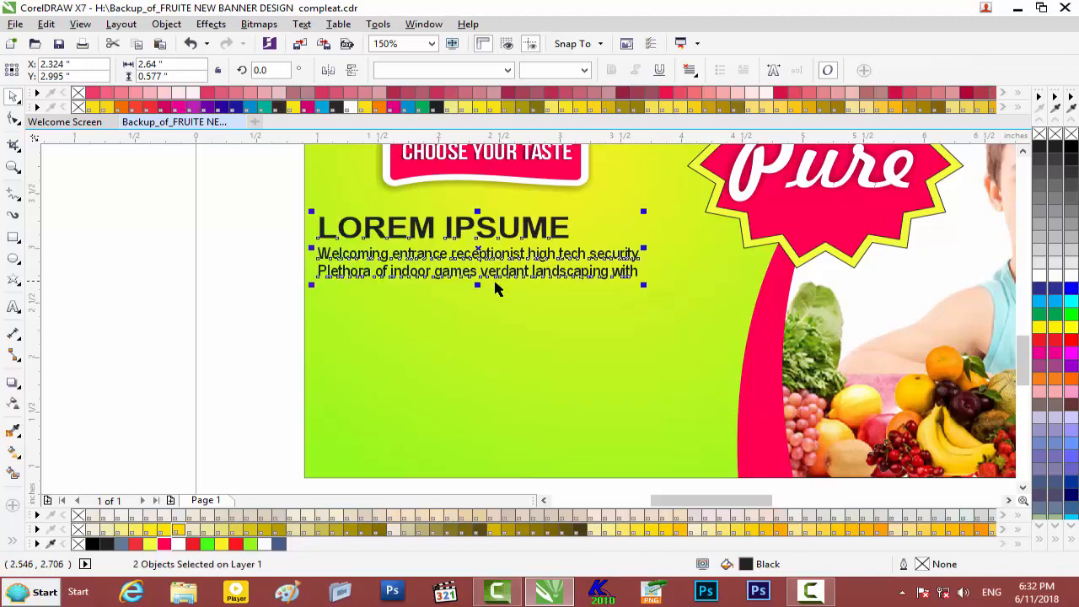
drag(646, 285, 645, 287)
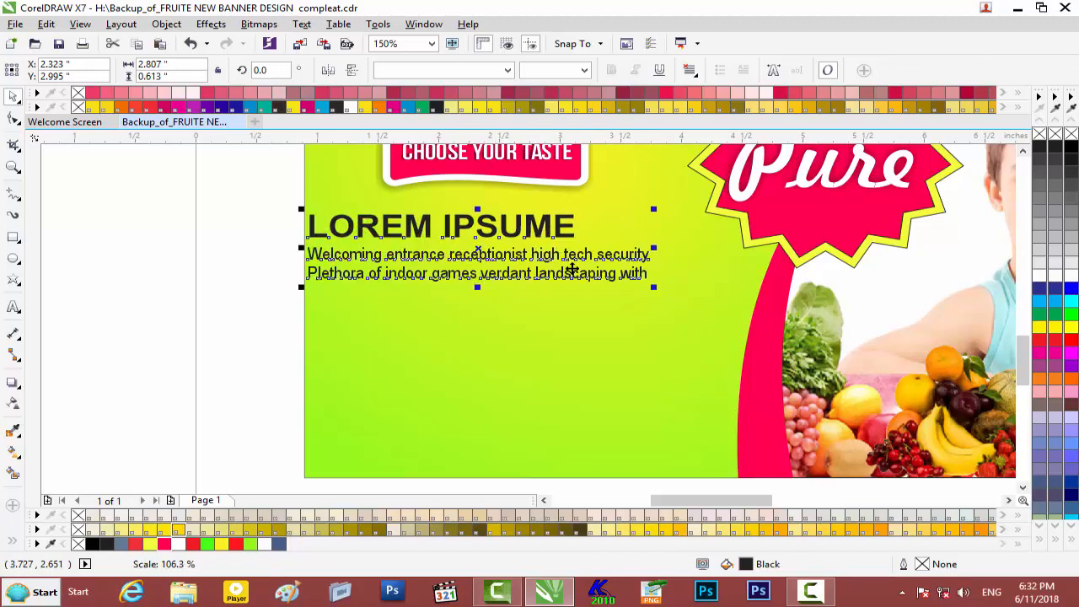
drag(517, 251, 548, 258)
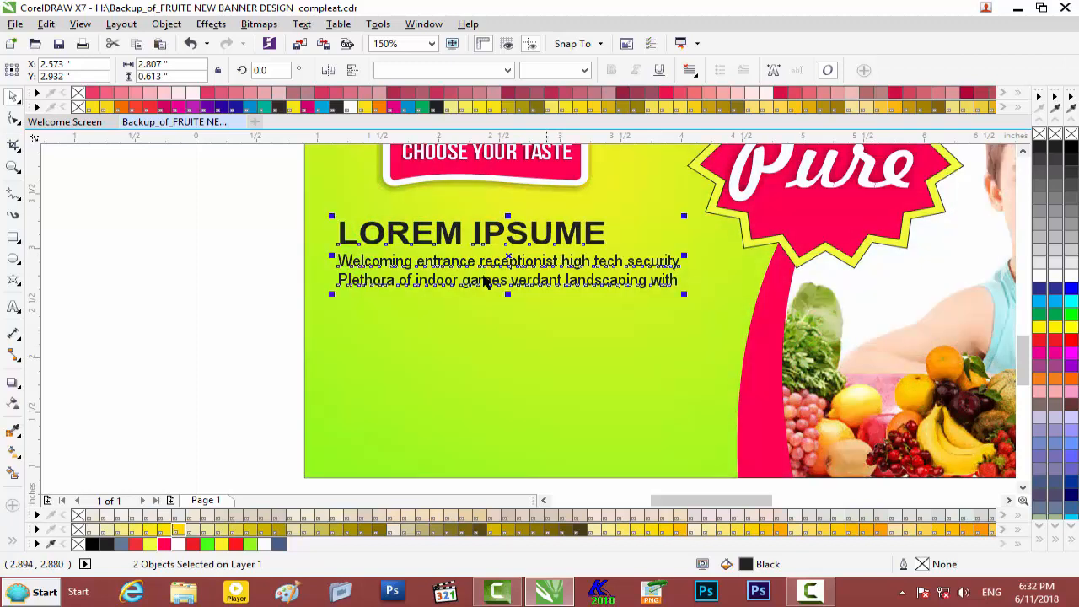
click(223, 259)
scroll(223, 259, down, 4)
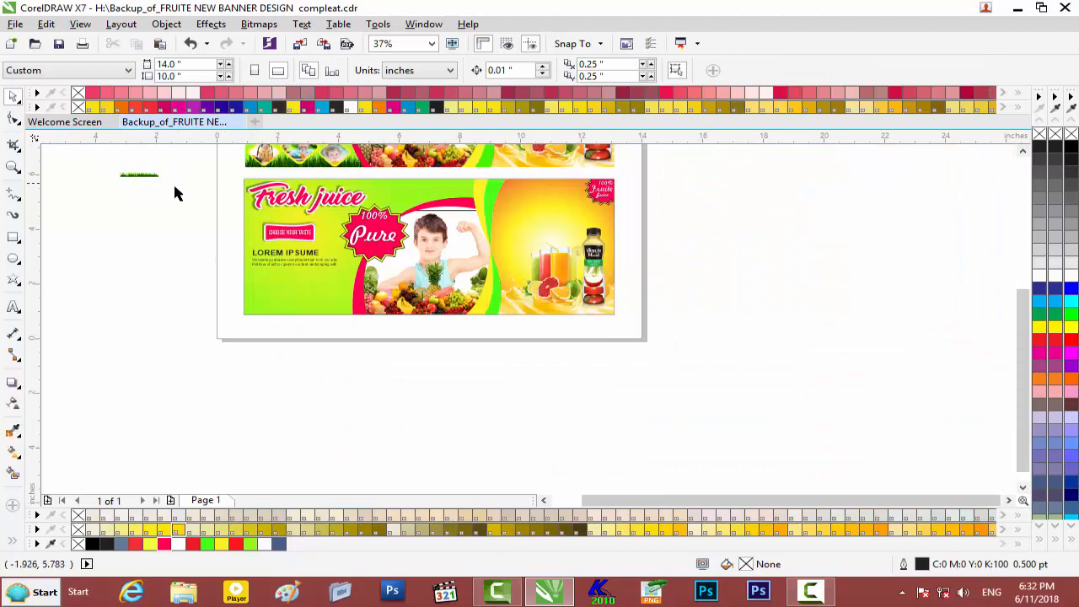
Shift the grass image beside the page slightly downward
mouse_move(1018, 326)
mouse_down()
mouse_move(1019, 226)
mouse_move(1020, 312)
mouse_up()
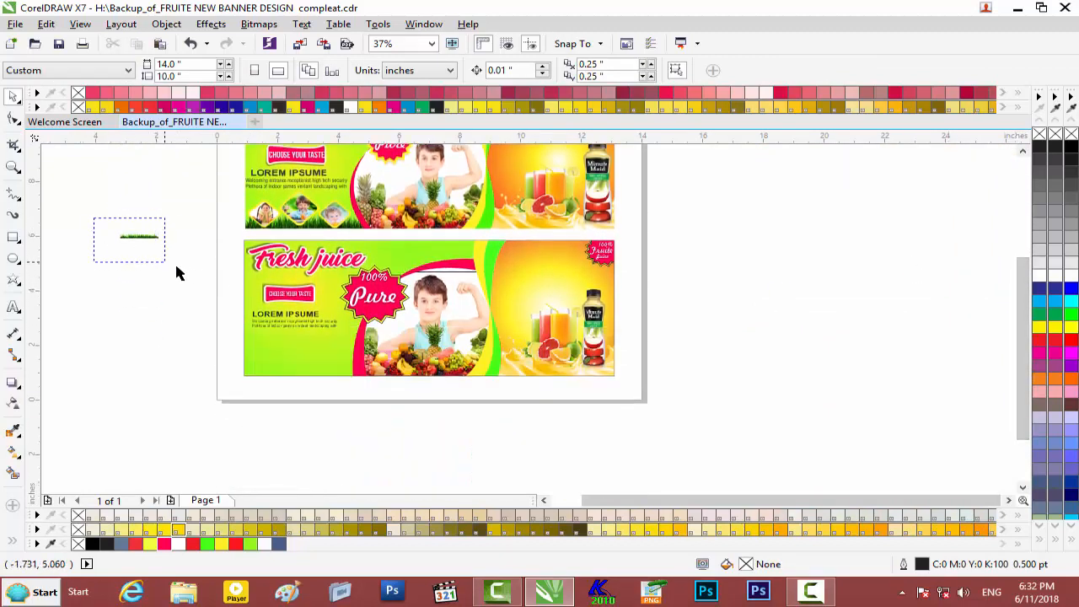
drag(177, 272, 177, 272)
drag(137, 234, 139, 272)
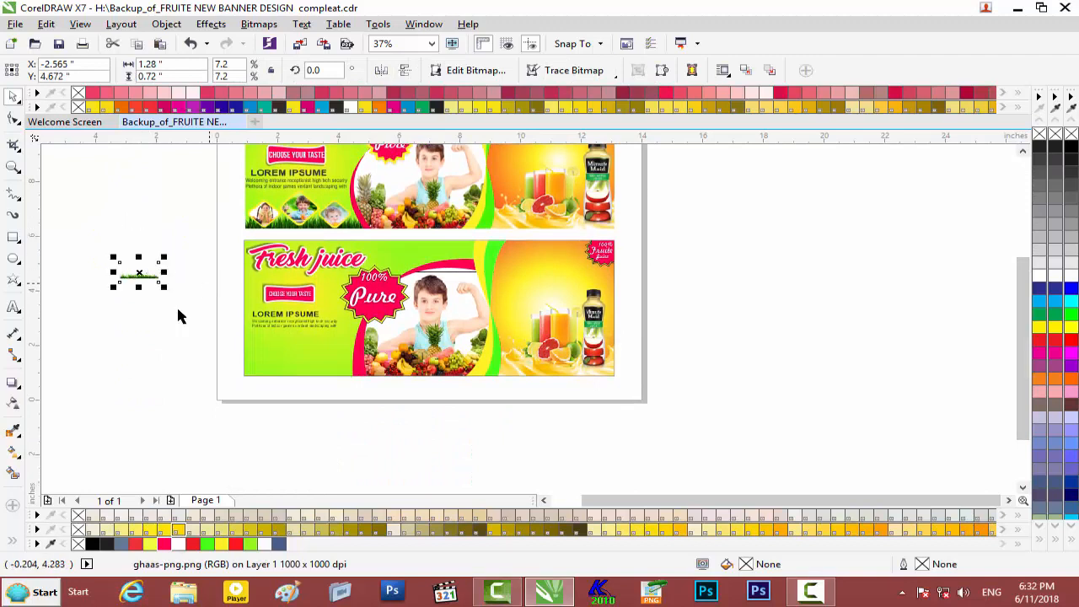
Draw a nearly square rectangle about 3.5 by 3.4 inches below the page and round its corners to about 0.19 inch
click(13, 241)
drag(280, 407, 387, 460)
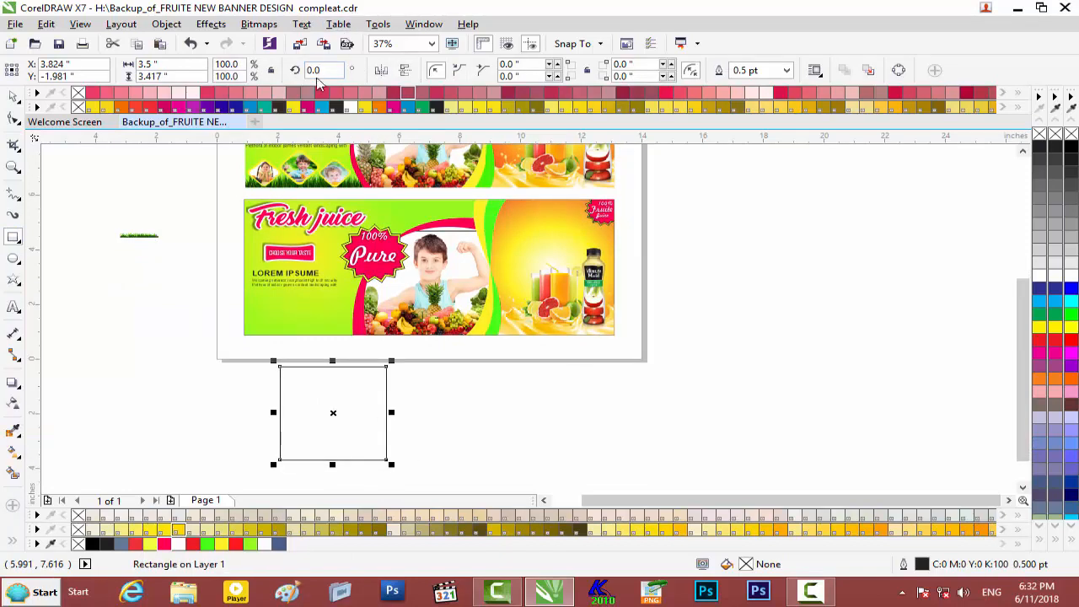
drag(313, 70, 301, 72)
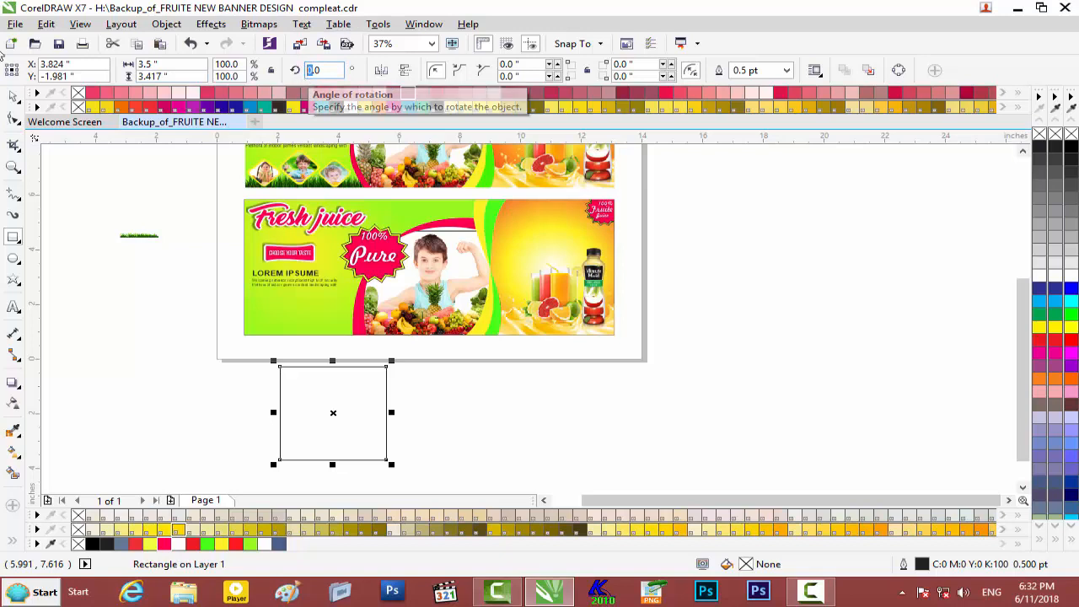
click(14, 119)
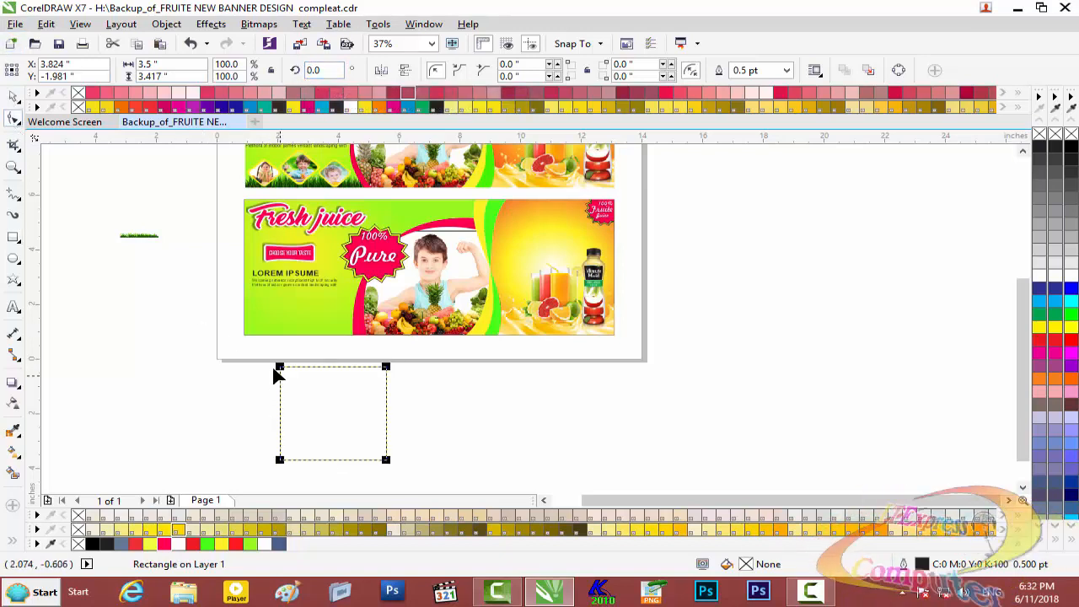
drag(280, 367, 284, 368)
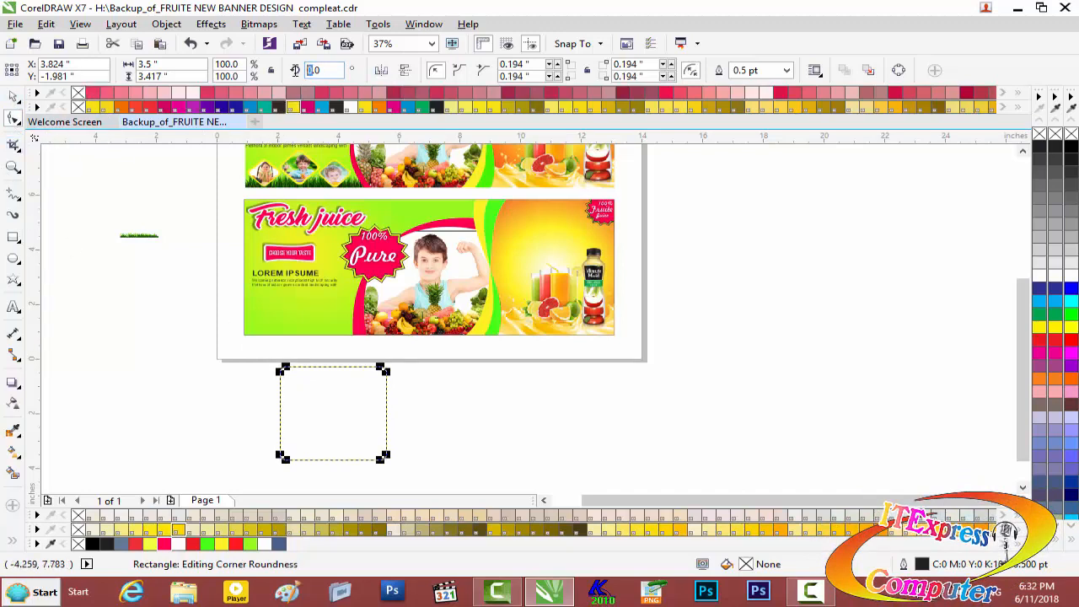
Rotate the rounded square by 45 degrees and fill it with light yellow (#F2FD3D)
text(40)
click(16, 99)
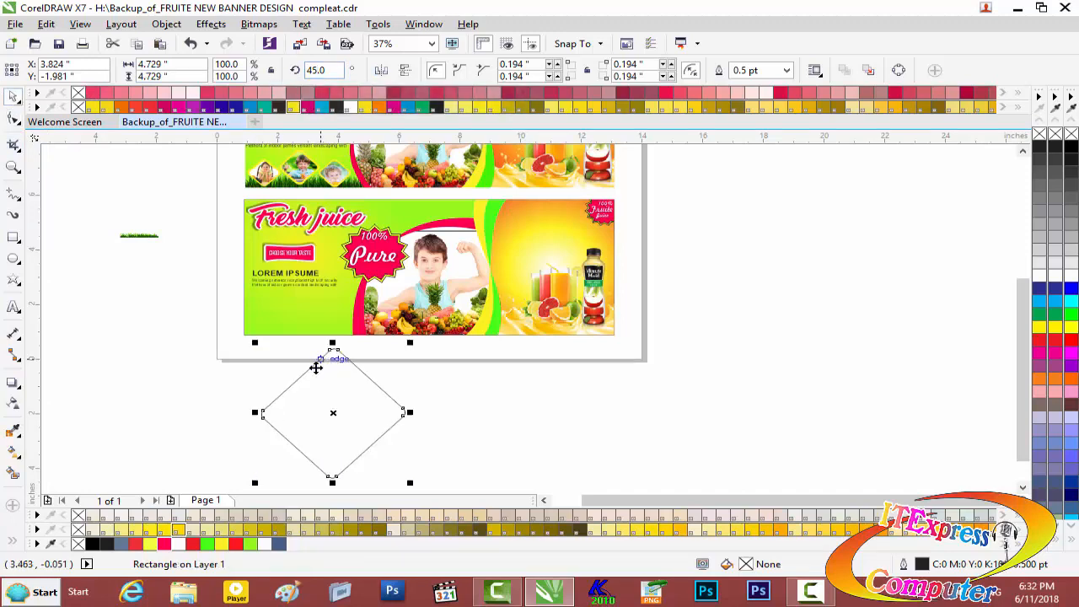
click(533, 442)
click(368, 415)
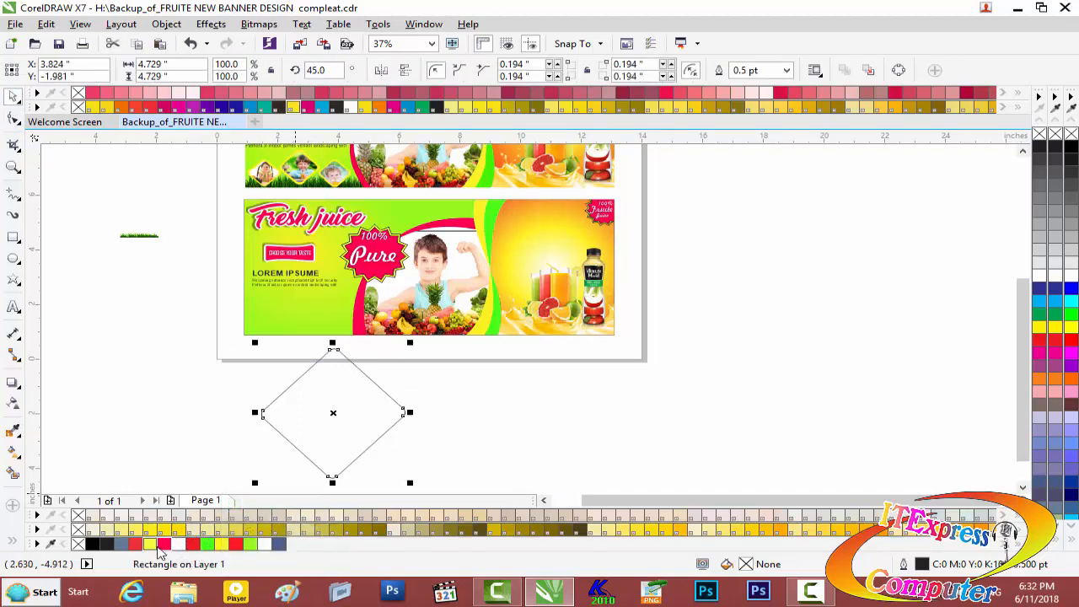
click(153, 545)
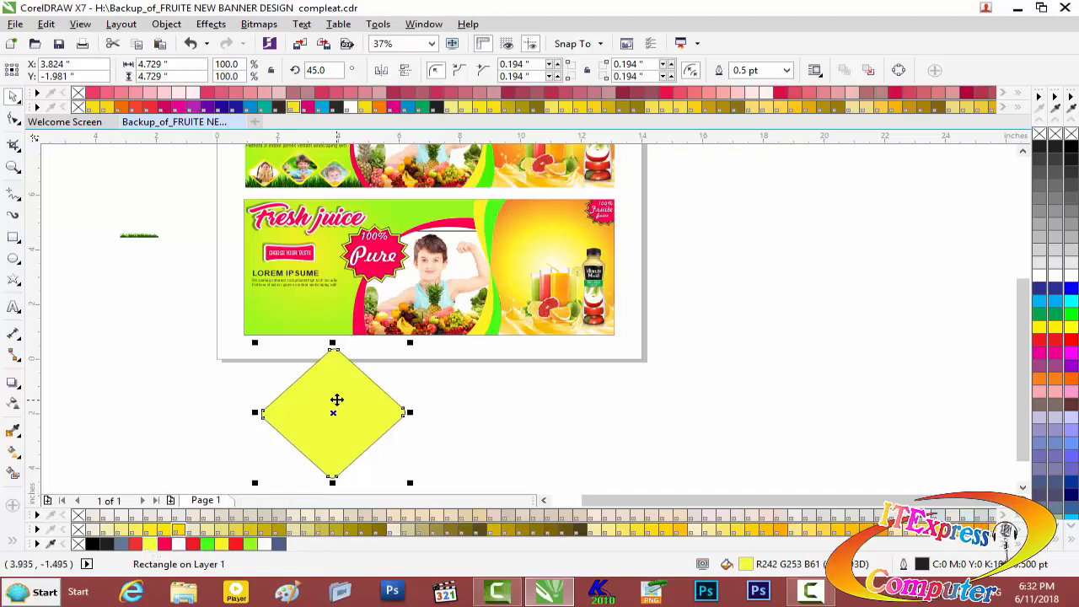
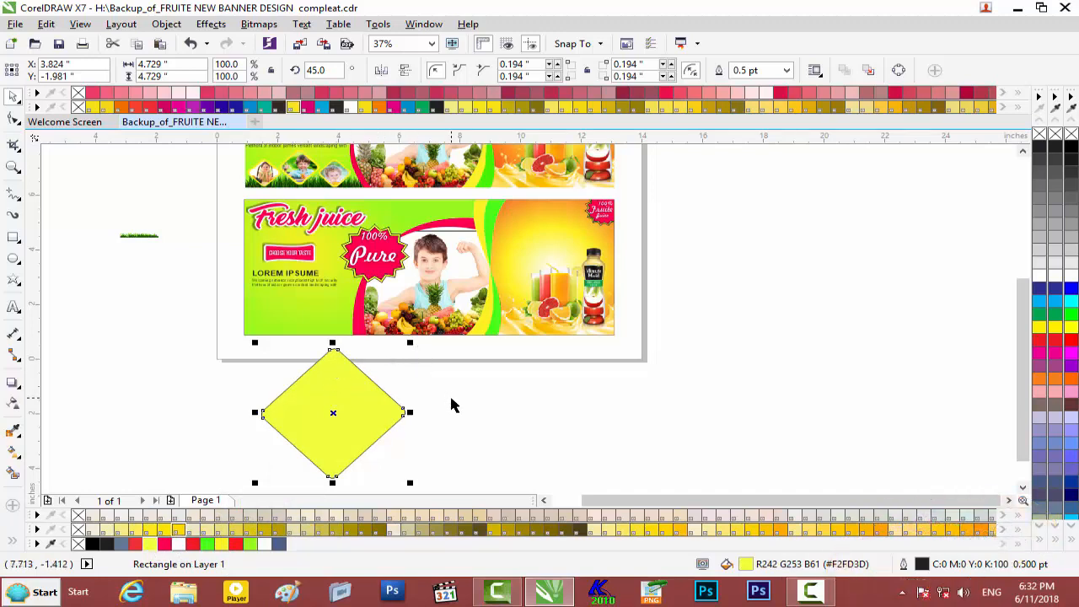
Create a smaller concentric copy of the diamond, about 4.4 inches across, fill it with yellow (#FFF223) and deselect it
scroll(449, 404, up, 2)
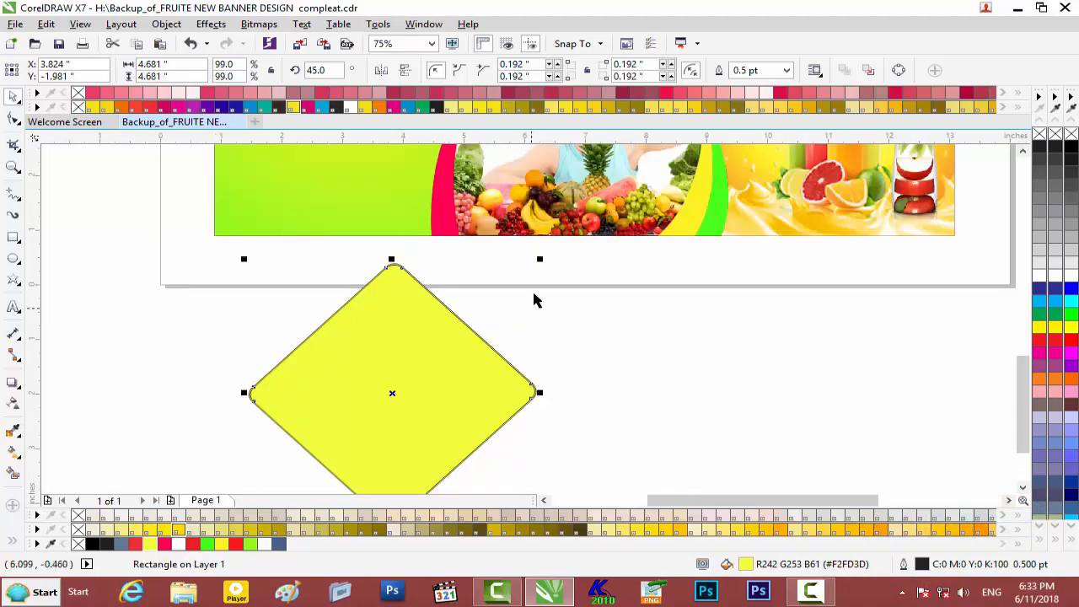
drag(540, 258, 531, 268)
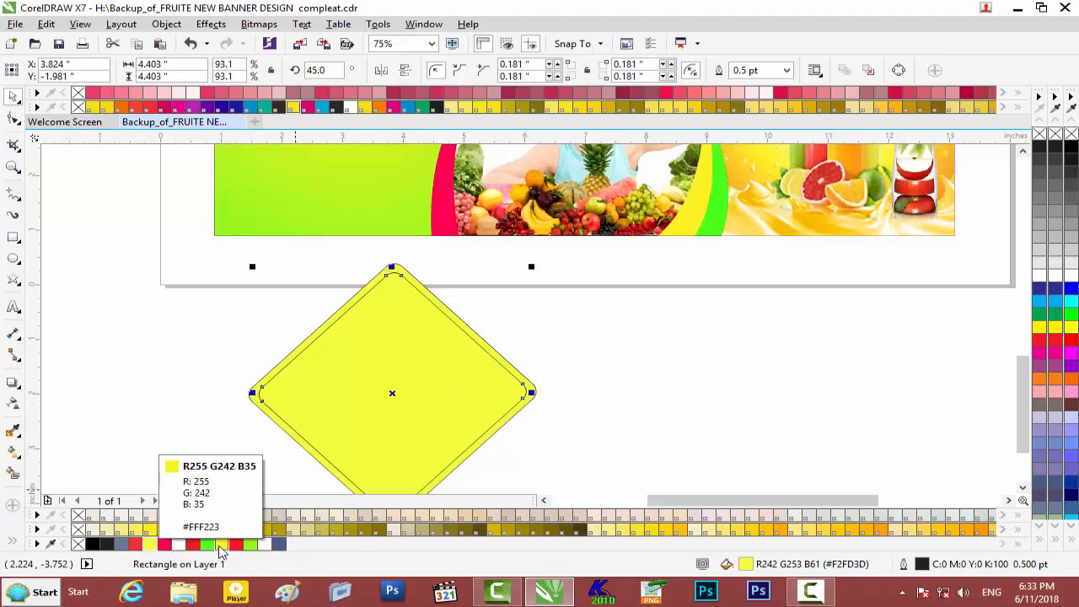
click(220, 545)
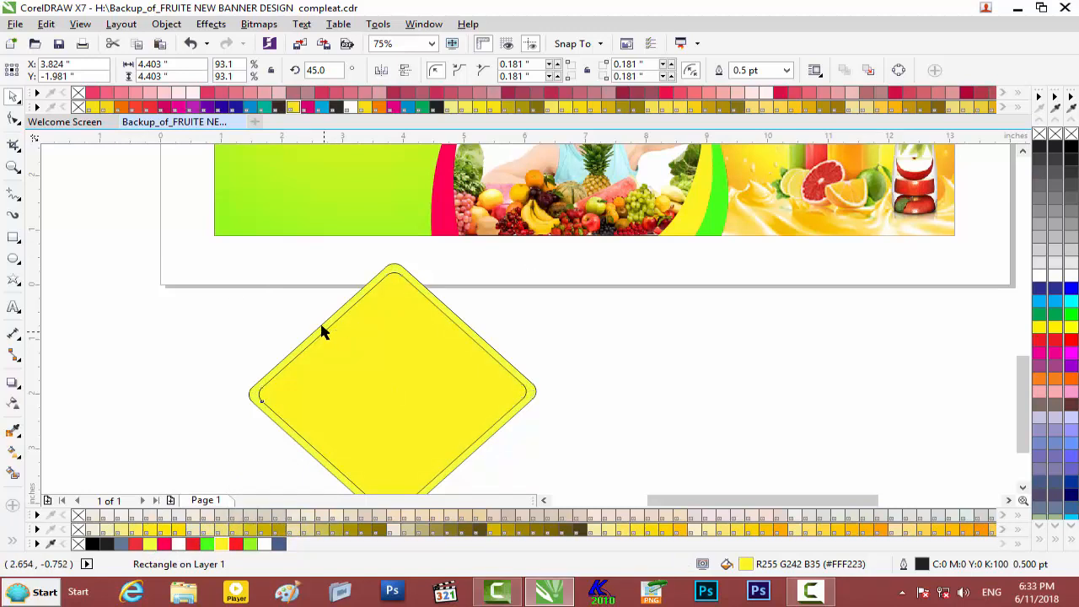
key(Escape)
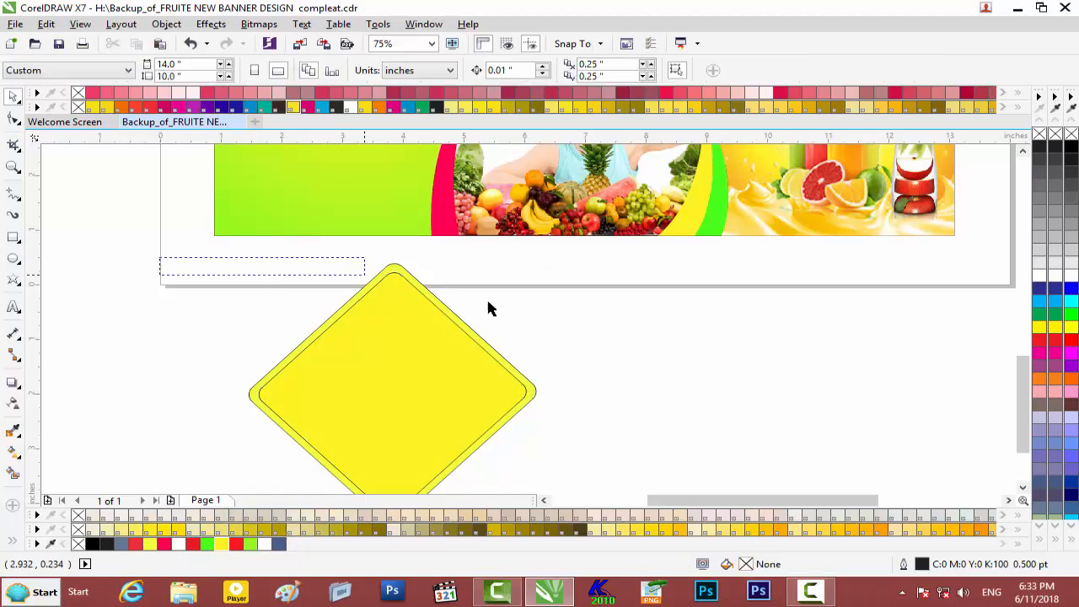
Remove the outlines from both yellow diamonds and deselect them
drag(580, 515, 609, 450)
right_click(1040, 135)
click(703, 242)
scroll(438, 272, down, 2)
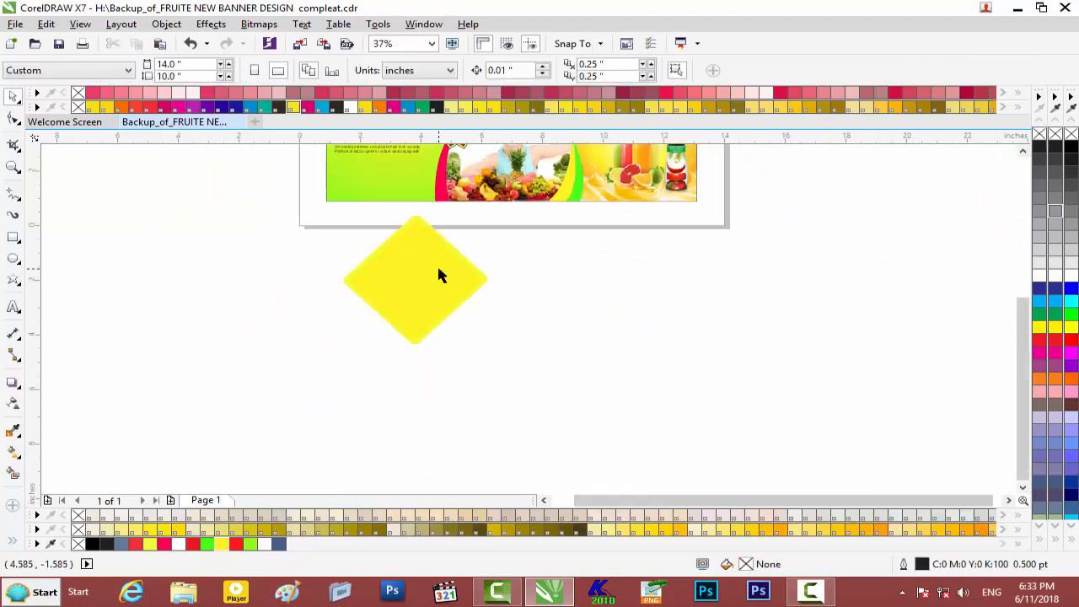
Examine the yellow diamond photo frames in the upper banner as reference and undo the inner diamond's shift
drag(1021, 352, 1021, 300)
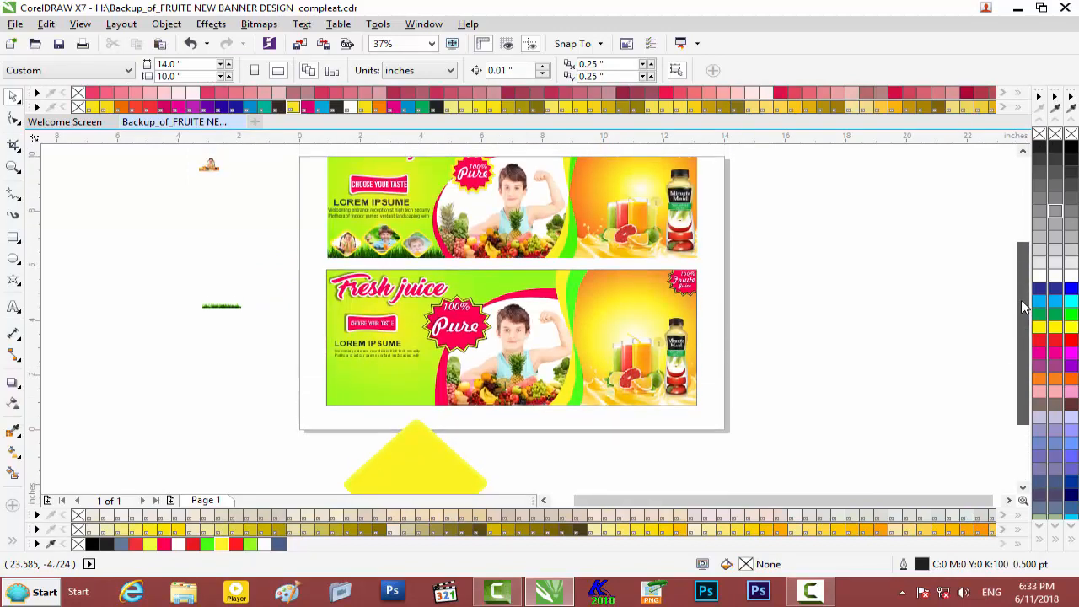
scroll(229, 288, up, 1)
scroll(229, 287, down, 2)
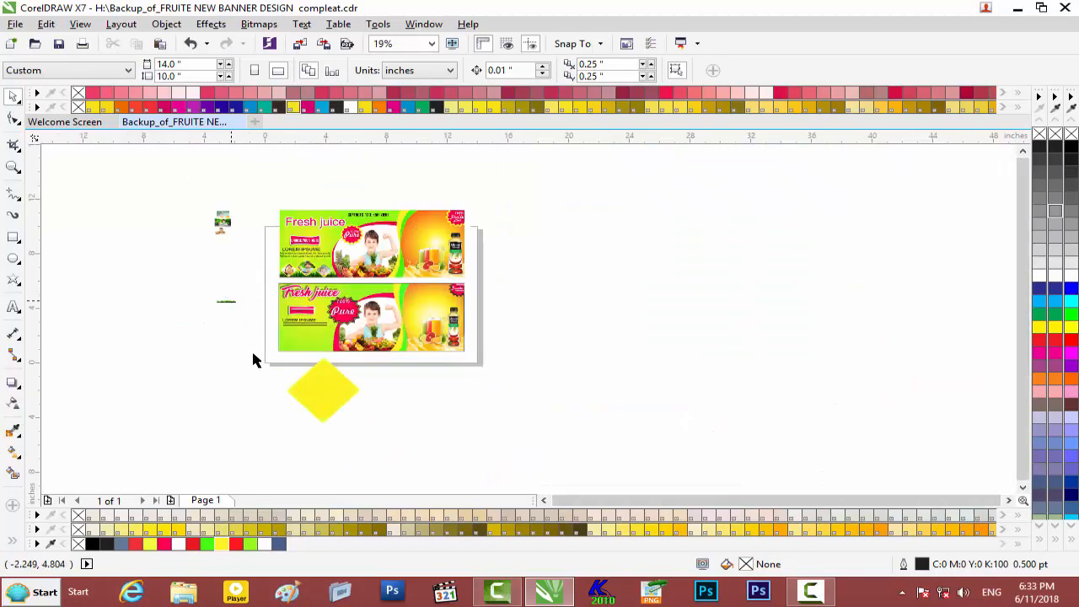
drag(354, 395, 345, 405)
scroll(344, 364, up, 4)
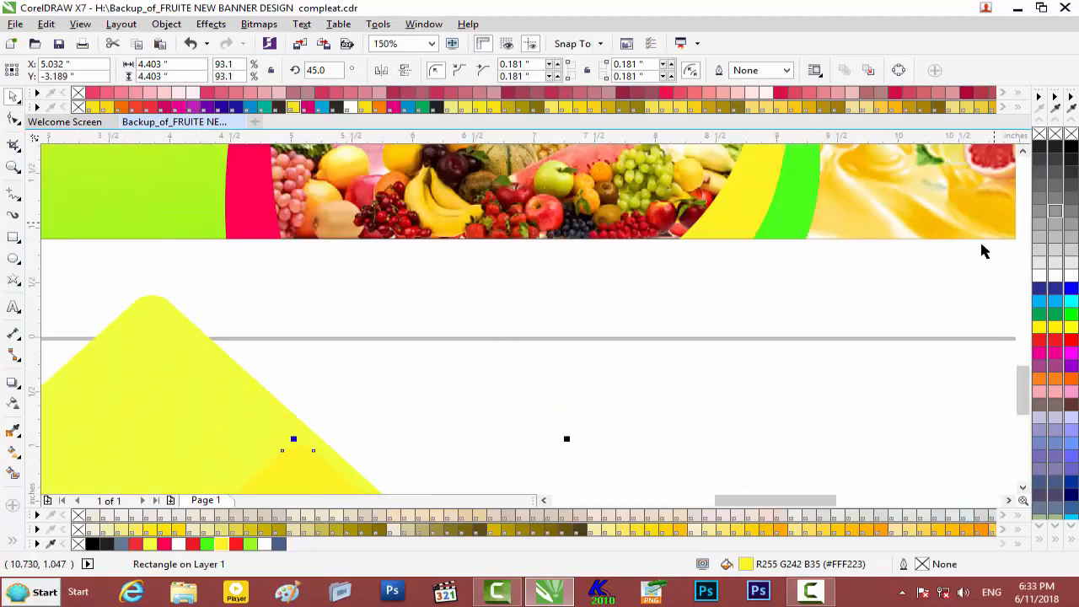
drag(1022, 398, 1011, 333)
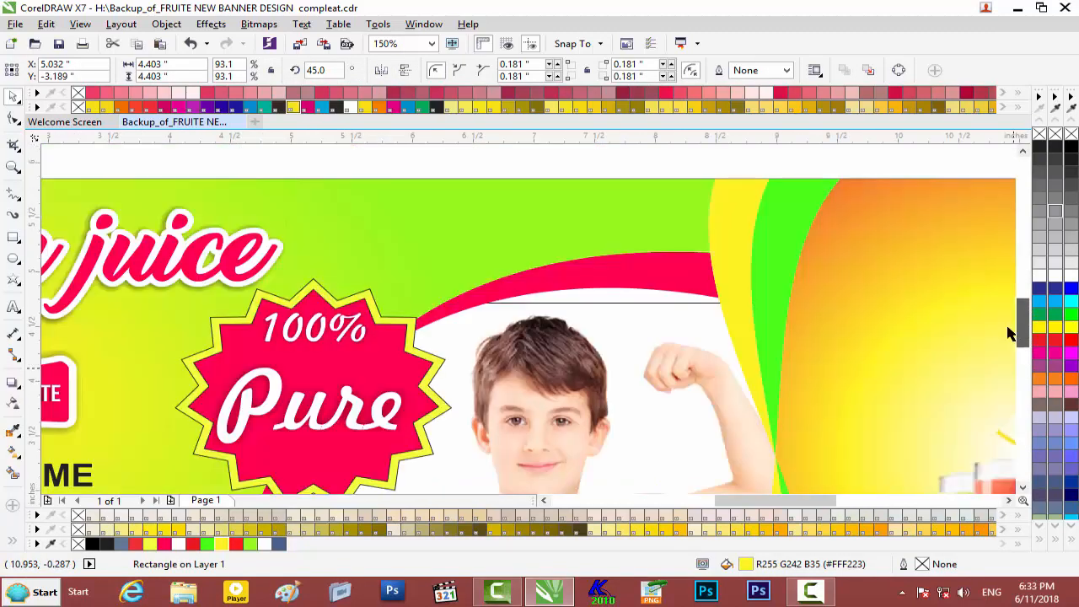
drag(787, 500, 704, 500)
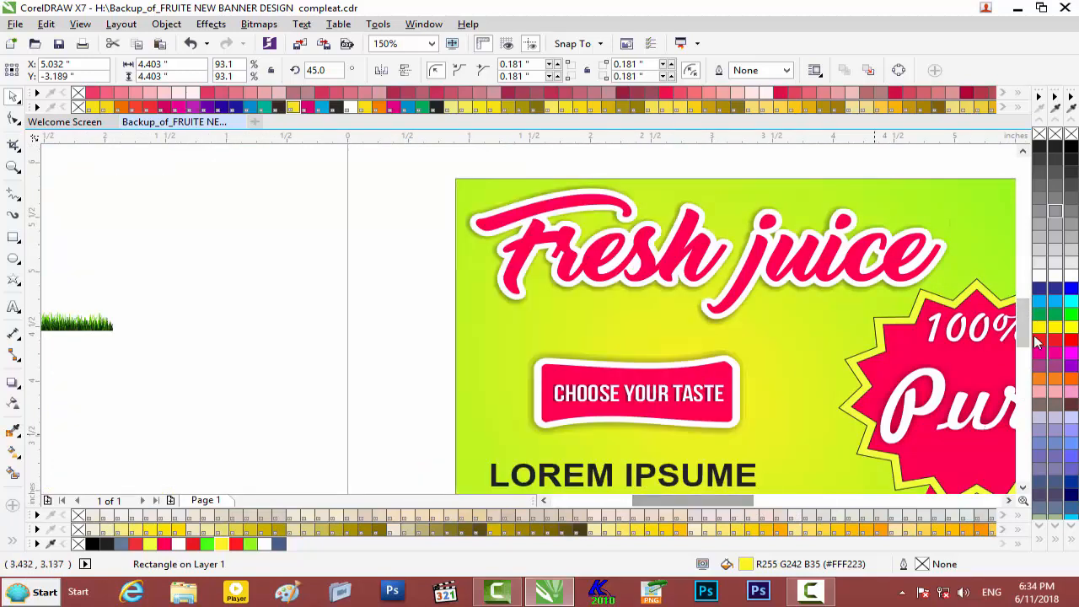
drag(1026, 315, 1018, 281)
scroll(763, 283, up, 2)
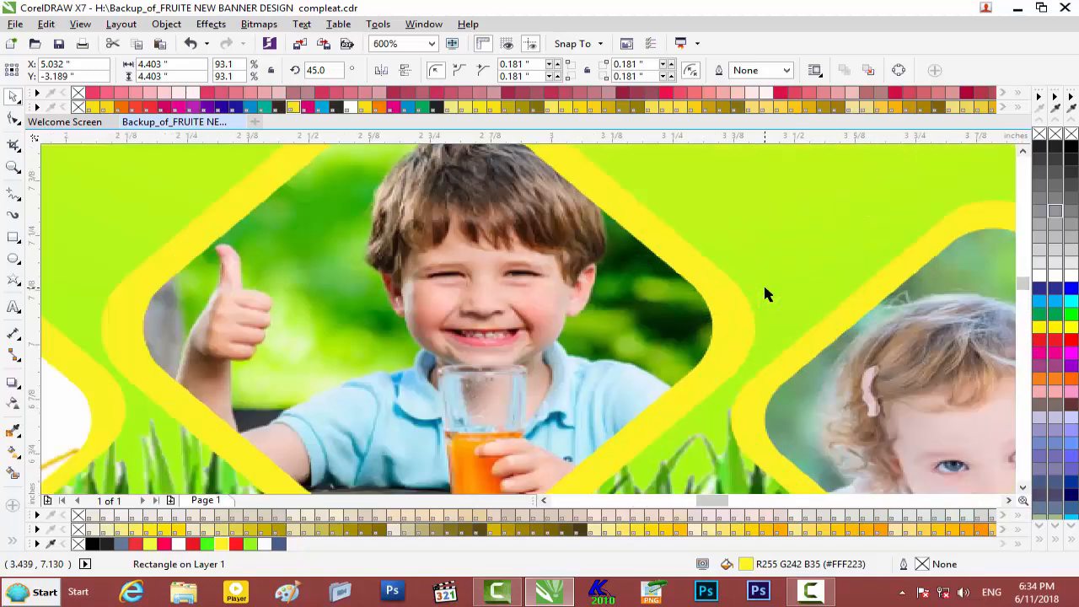
scroll(763, 282, down, 4)
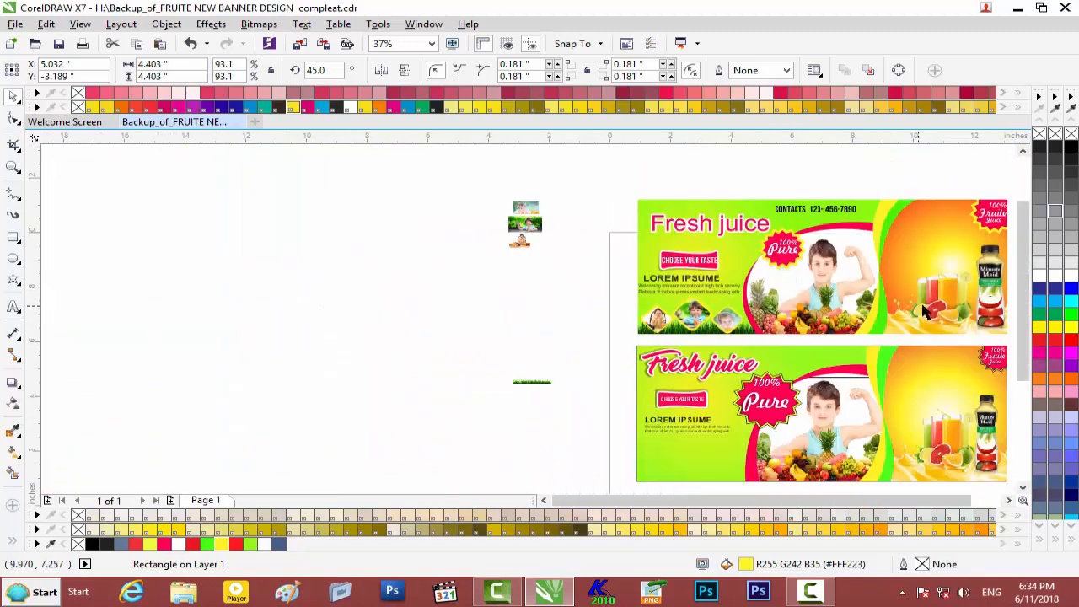
drag(1022, 309, 1009, 397)
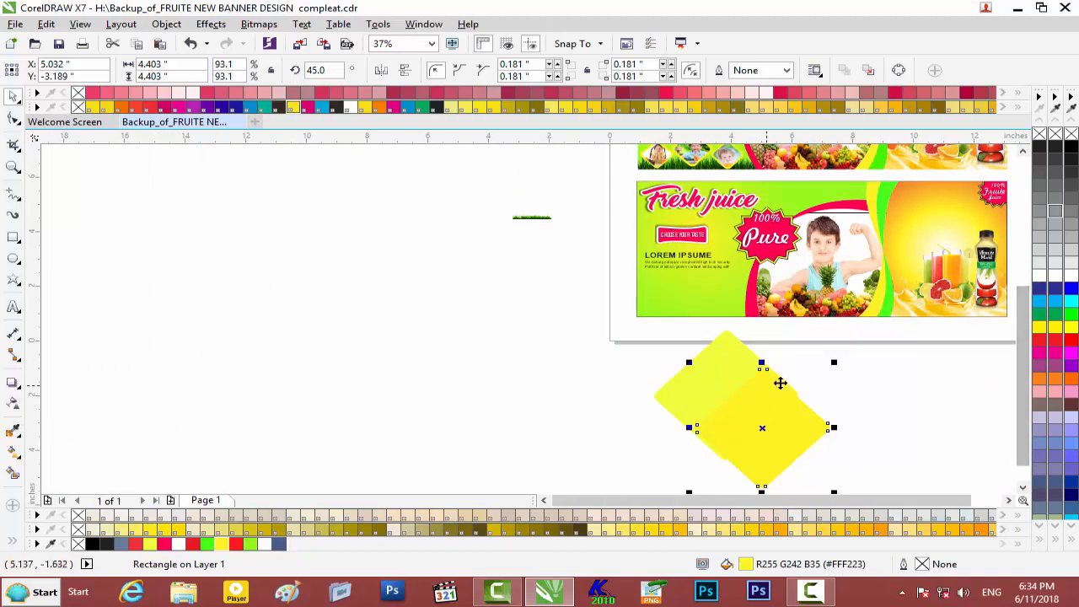
key(ctrl+z)
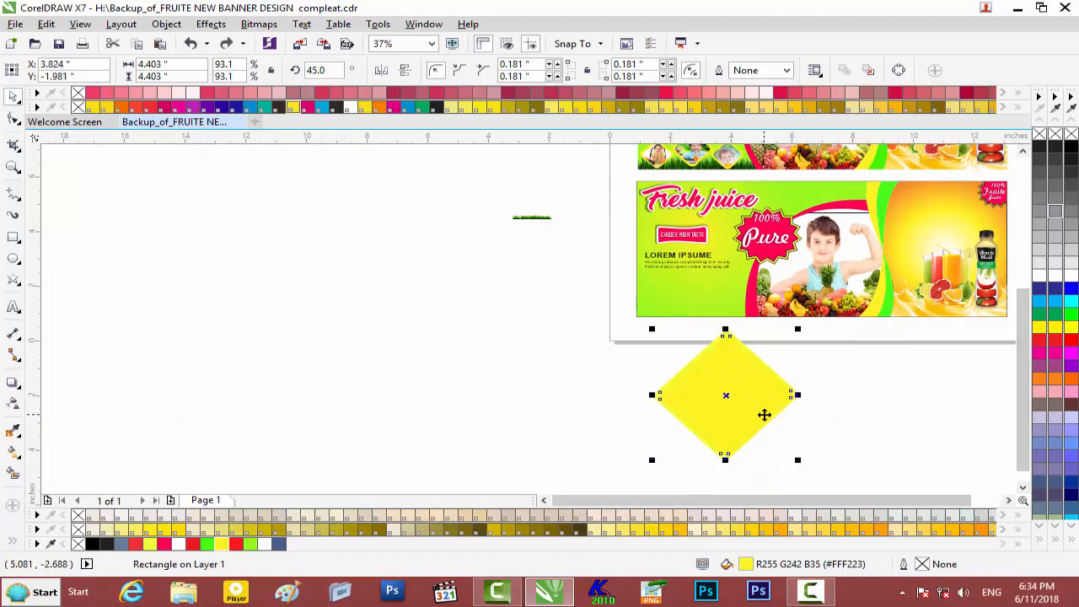
Select both concentric yellow diamonds and scale them down together about their centre to about 2.7 inches across
click(824, 398)
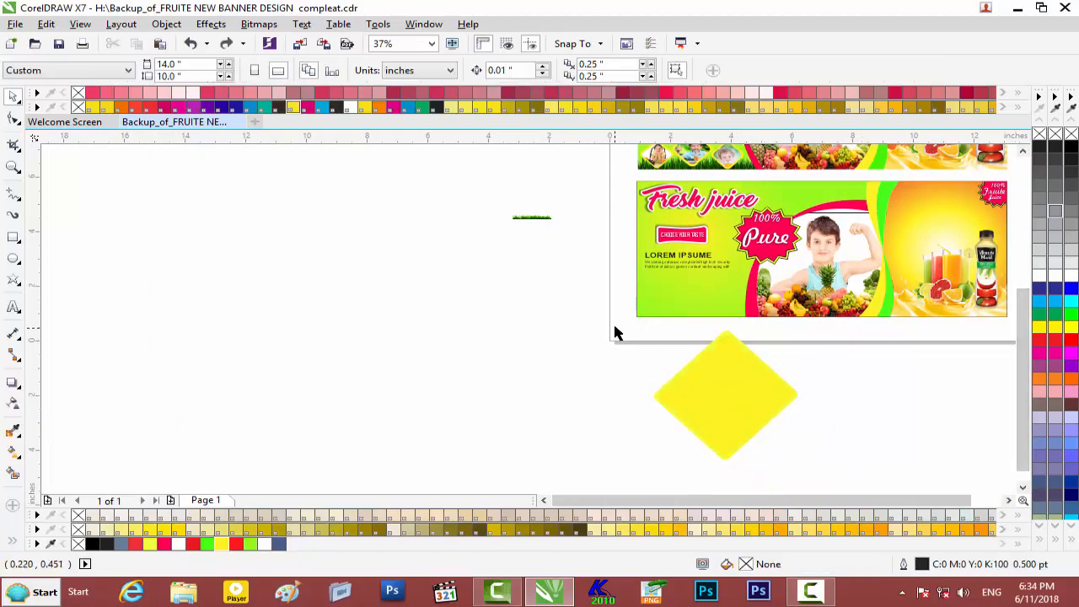
drag(583, 324, 840, 390)
drag(829, 462, 830, 463)
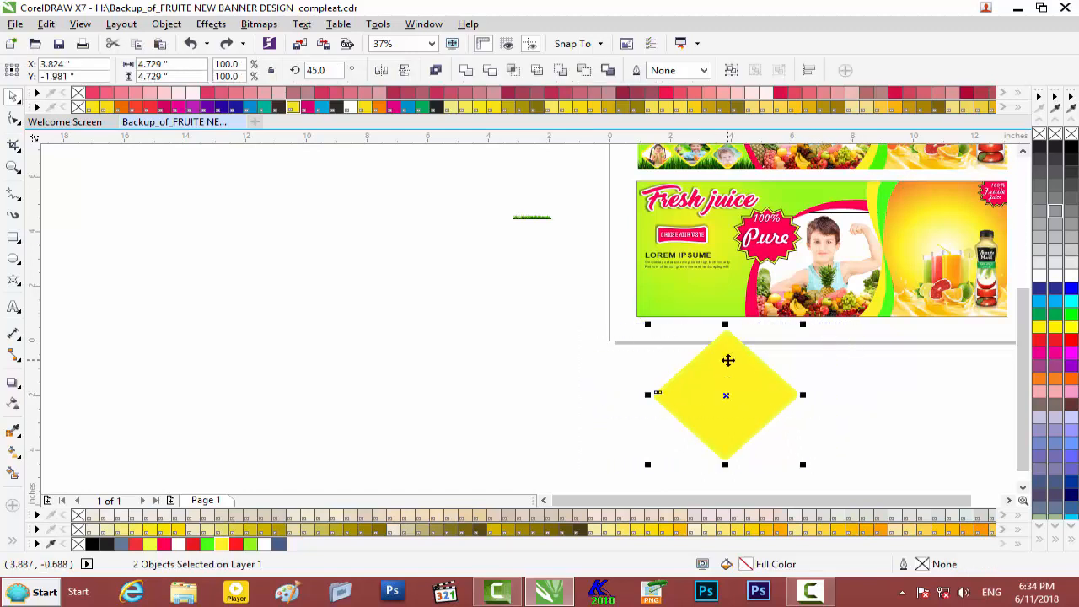
drag(802, 325, 783, 353)
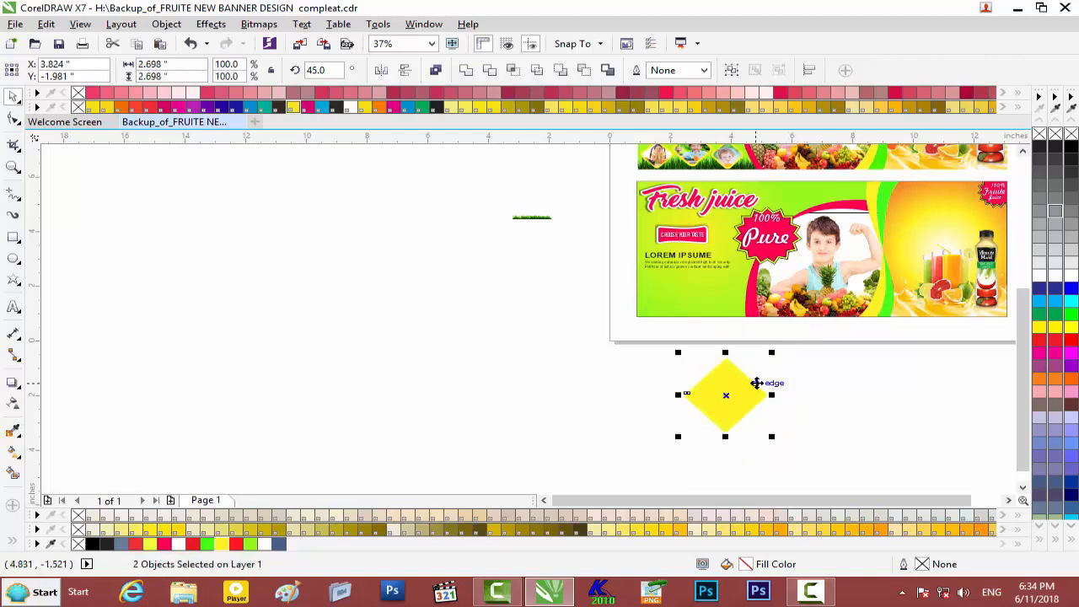
Duplicate the diamond pair beside the original, reduce the copy to about 2.4 inches, and place another copy on the other side
drag(752, 384, 822, 412)
drag(851, 370, 806, 395)
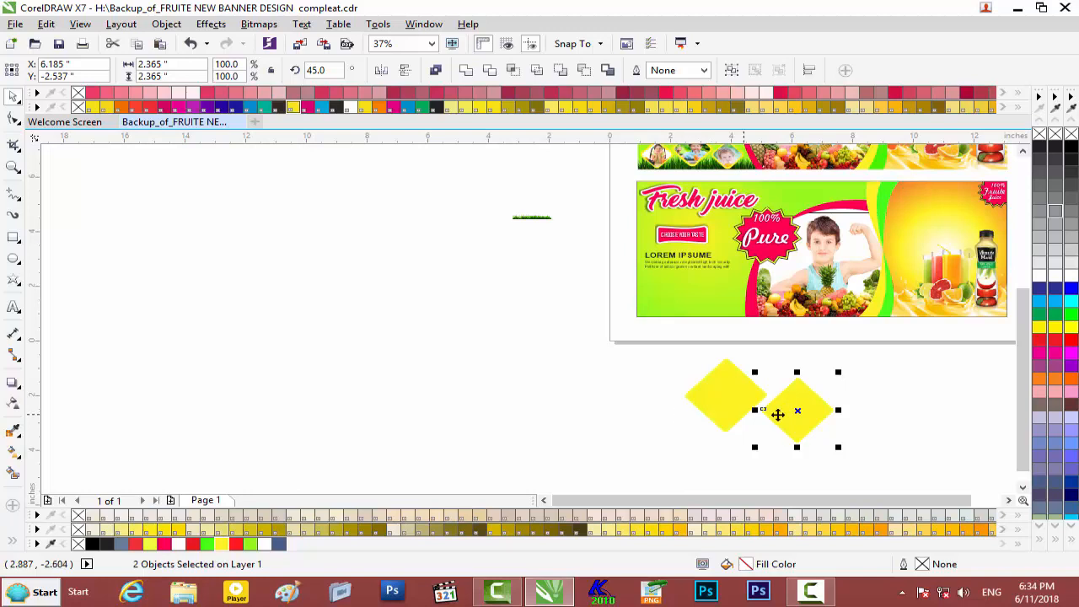
drag(800, 411, 684, 441)
Move all three diamond pairs onto the green section below the text and scale the group to about 2.95 inches wide
drag(600, 356, 866, 482)
drag(734, 387, 709, 275)
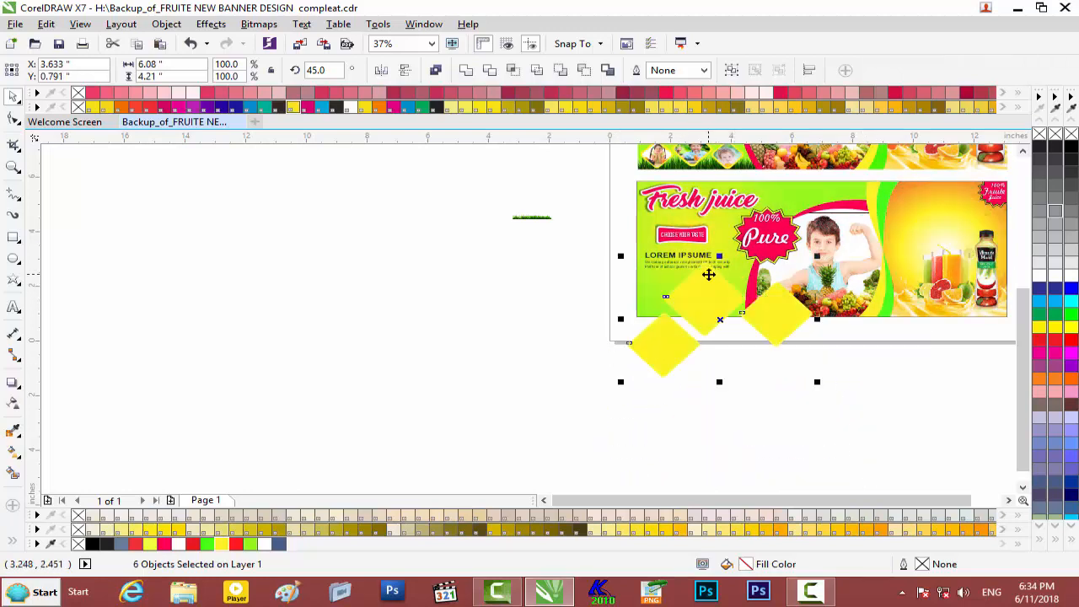
scroll(708, 274, up, 2)
drag(922, 245, 643, 288)
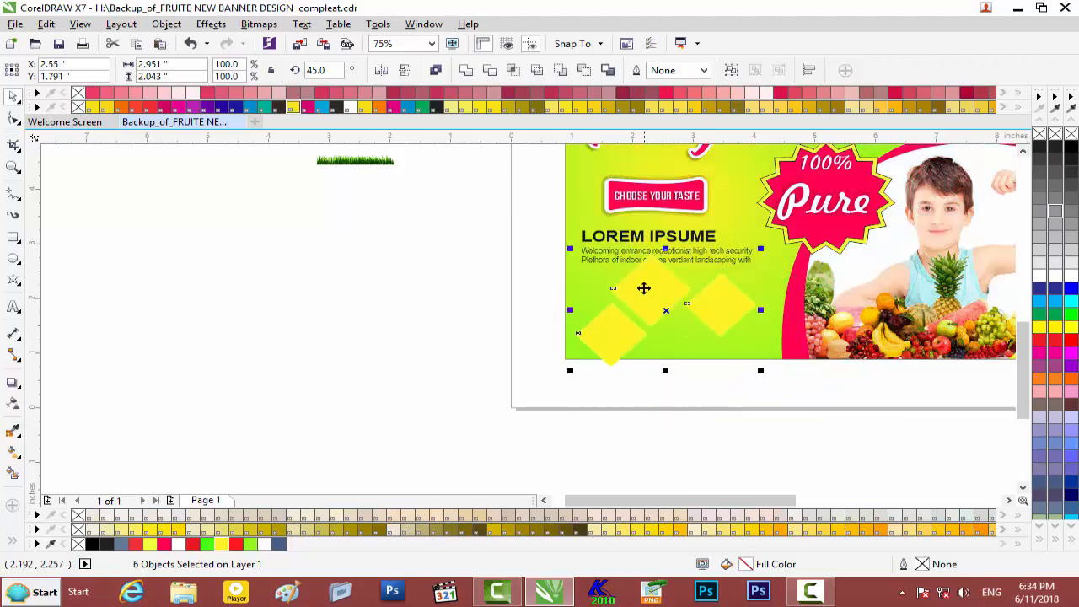
Lock the green gradient background shape of the lower banner
click(291, 281)
click(725, 354)
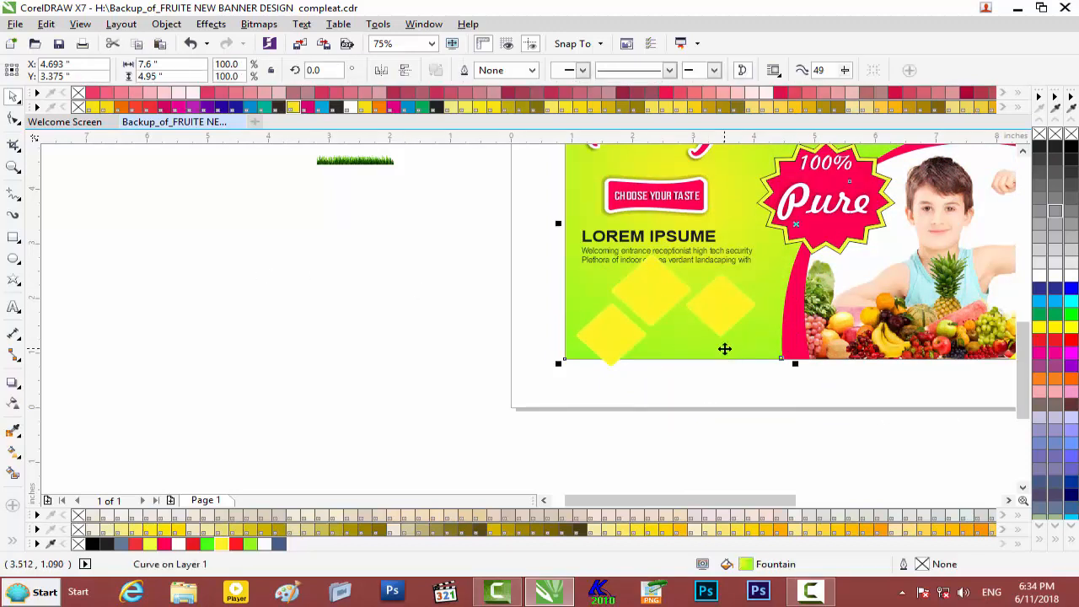
right_click(725, 350)
click(796, 371)
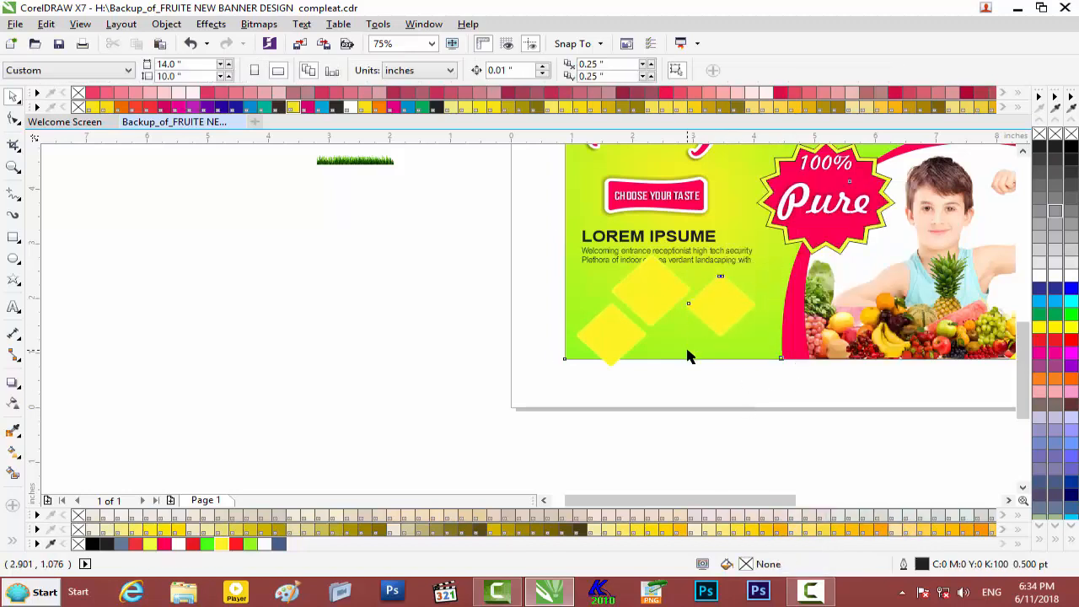
click(721, 305)
mouse_move(721, 305)
mouse_down()
mouse_move(759, 299)
mouse_move(739, 305)
mouse_up()
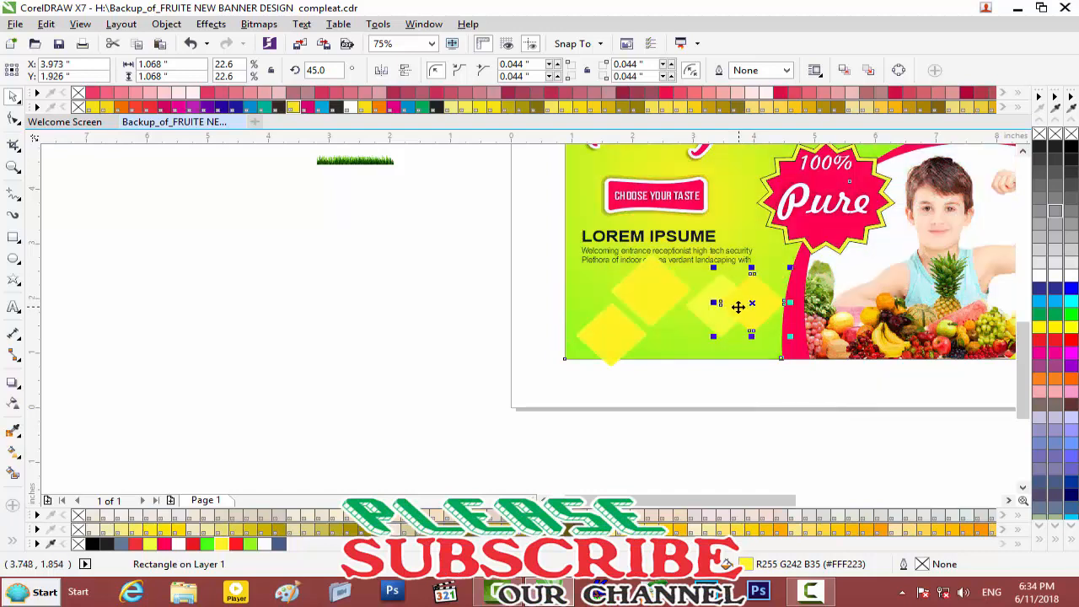
key(ctrl+z)
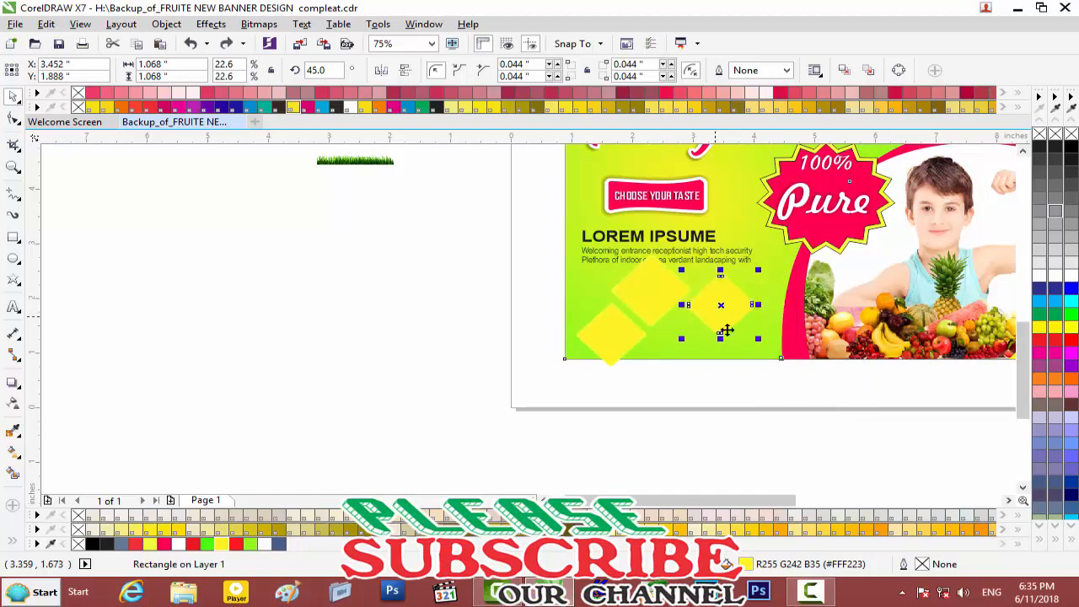
Move the right diamond pair next to the pink curve and the left pair into the green section's lower-left corner
click(785, 394)
drag(684, 269, 671, 263)
drag(722, 305, 747, 313)
scroll(747, 313, up, 2)
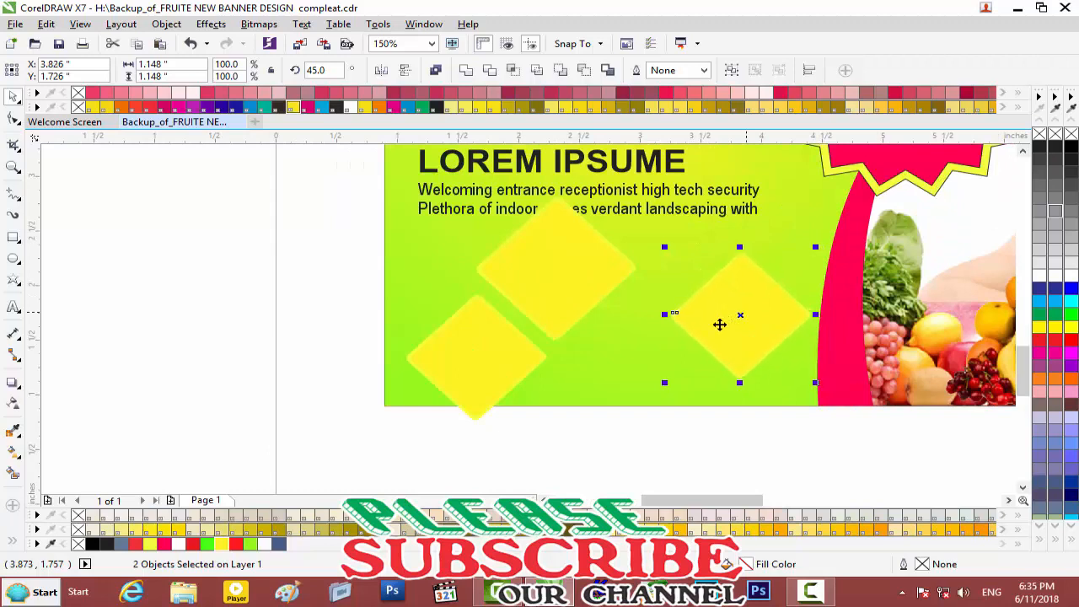
click(581, 444)
drag(588, 444, 354, 300)
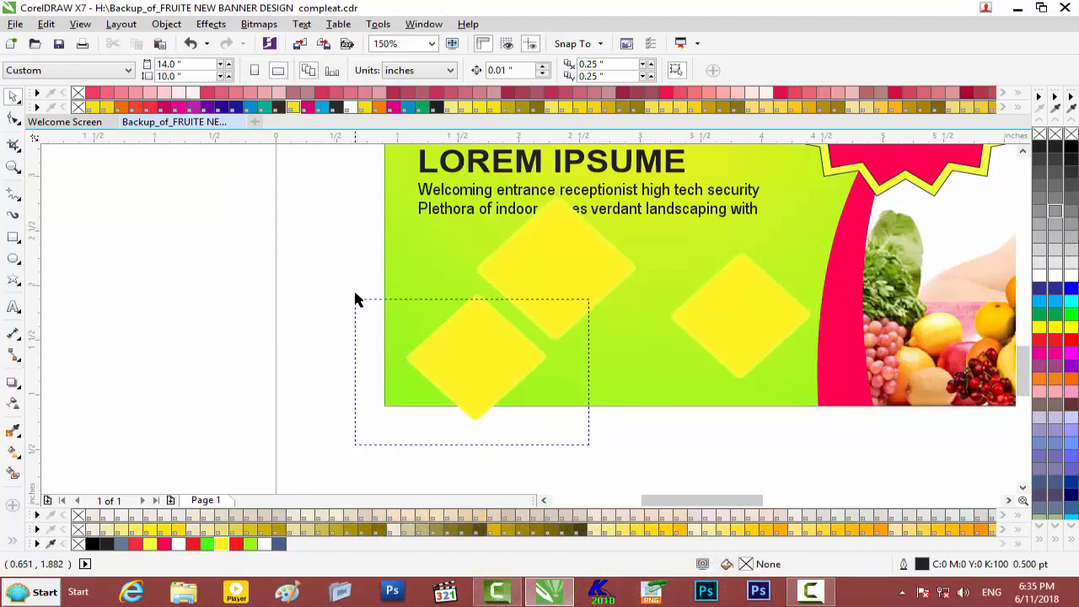
drag(481, 328, 474, 307)
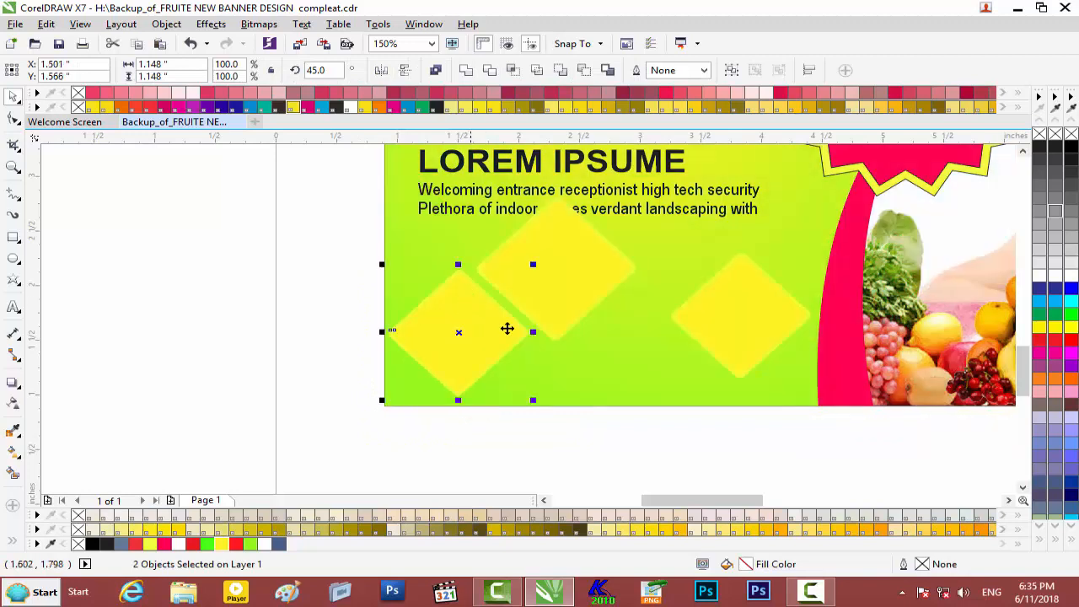
click(639, 443)
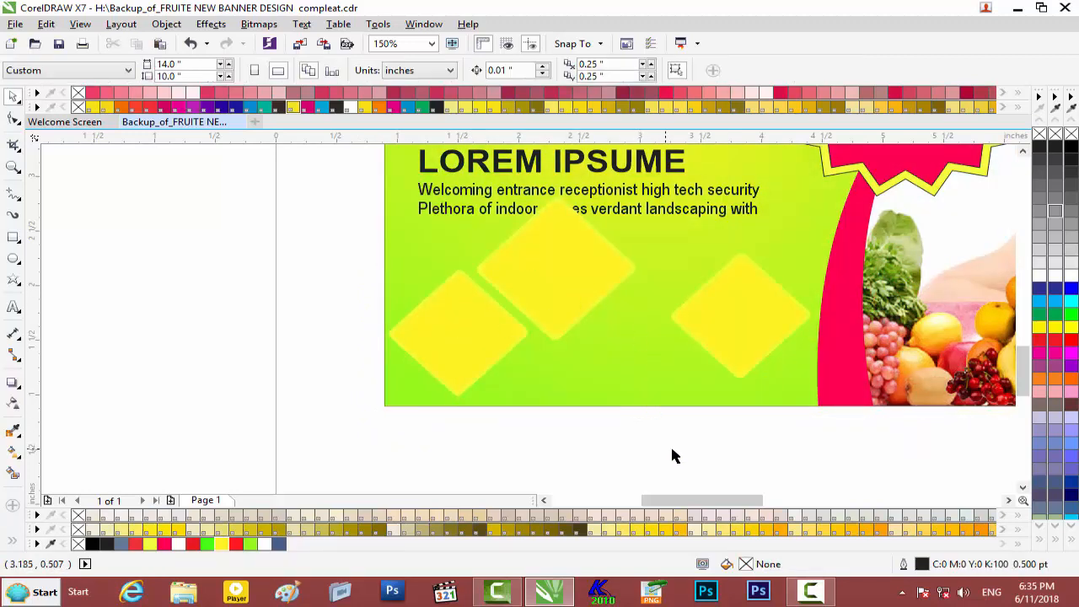
drag(523, 225, 463, 210)
drag(552, 250, 586, 277)
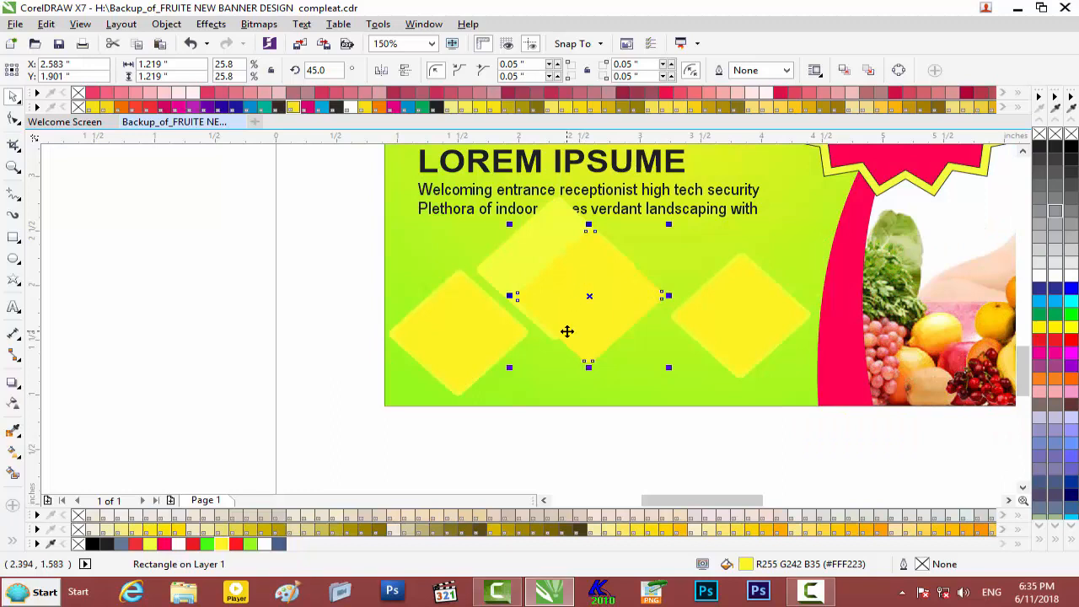
key(ctrl+z)
click(344, 233)
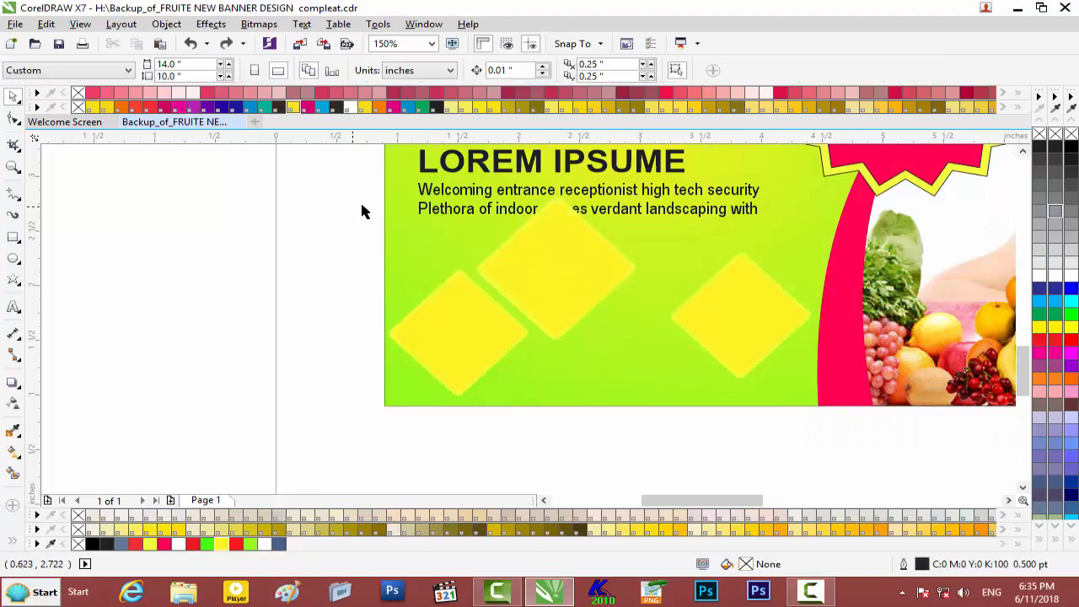
Select both diamonds of the largest pair and centre them between the two smaller pairs
drag(395, 173, 638, 342)
drag(573, 255, 602, 294)
scroll(620, 297, down, 1)
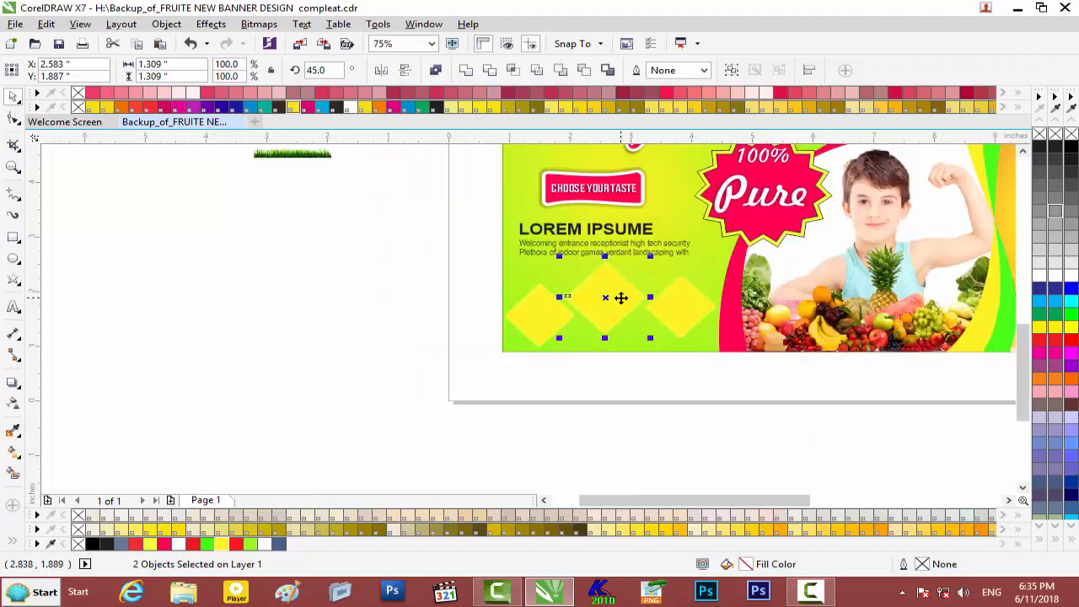
Compare the diamond layout with the photo frames and grass strip in the upper banner
drag(1024, 354, 1022, 289)
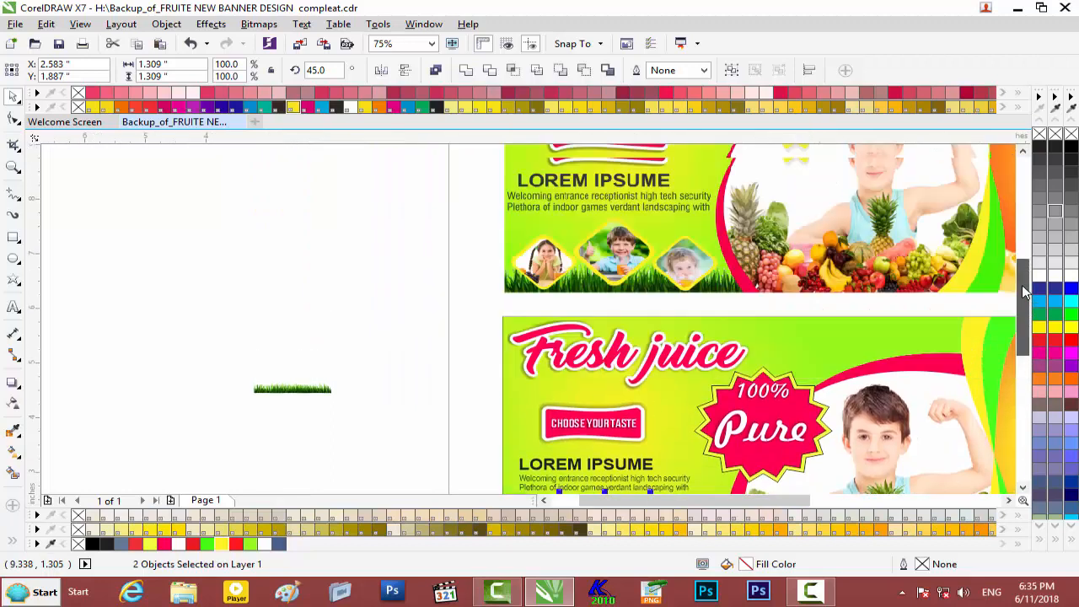
scroll(665, 276, up, 1)
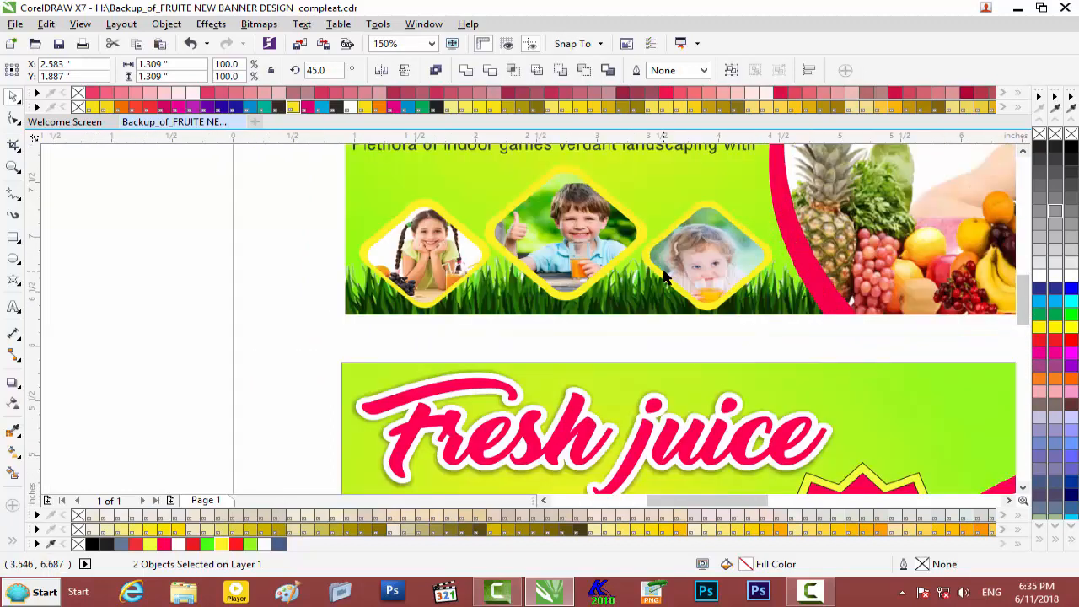
scroll(664, 276, down, 1)
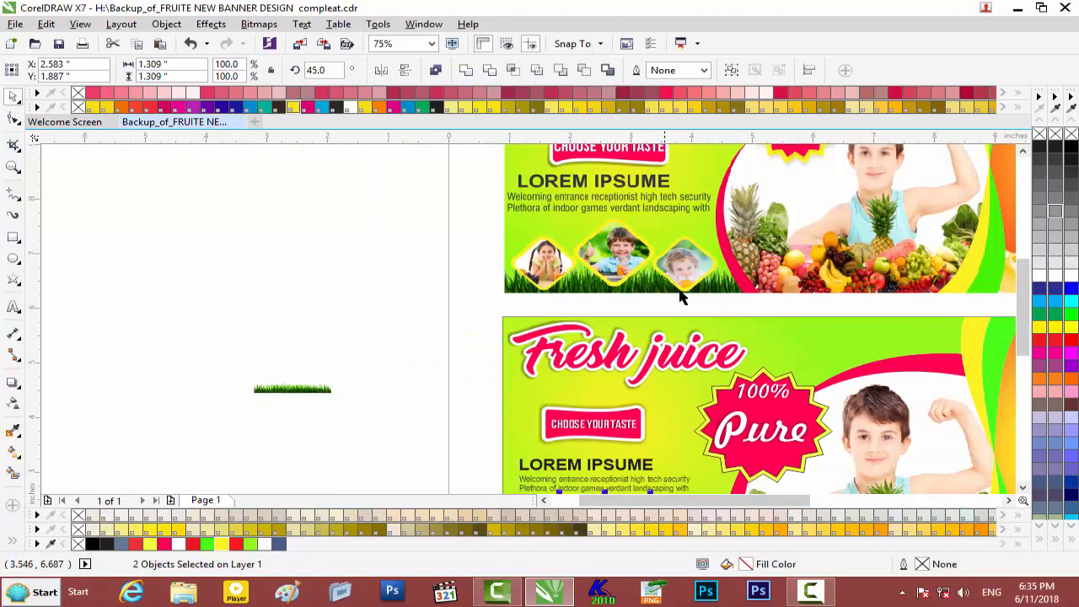
drag(1023, 351, 1022, 414)
scroll(632, 367, up, 1)
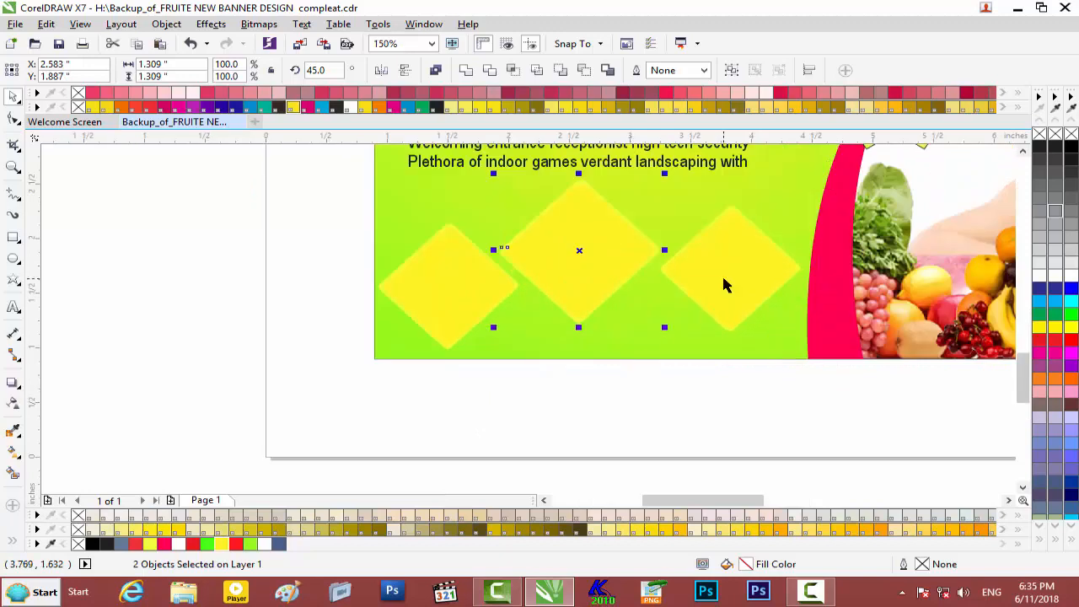
click(509, 377)
scroll(509, 377, down, 1)
scroll(510, 376, down, 1)
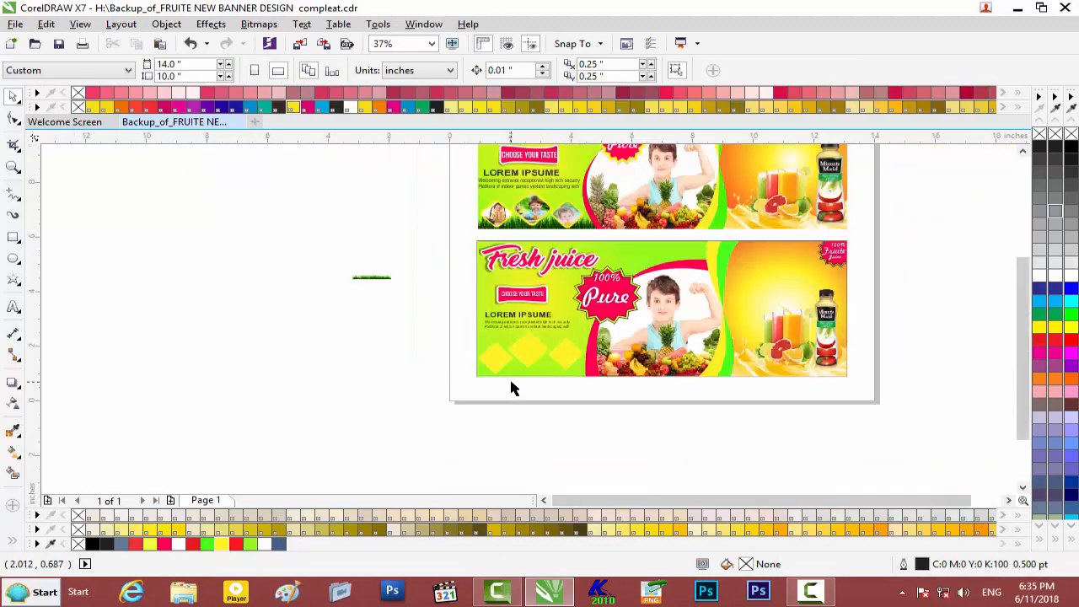
Move the grass image just below the green section and try to PowerClip it inside the green background
scroll(485, 373, up, 1)
drag(260, 186, 539, 416)
right_click(539, 415)
click(587, 158)
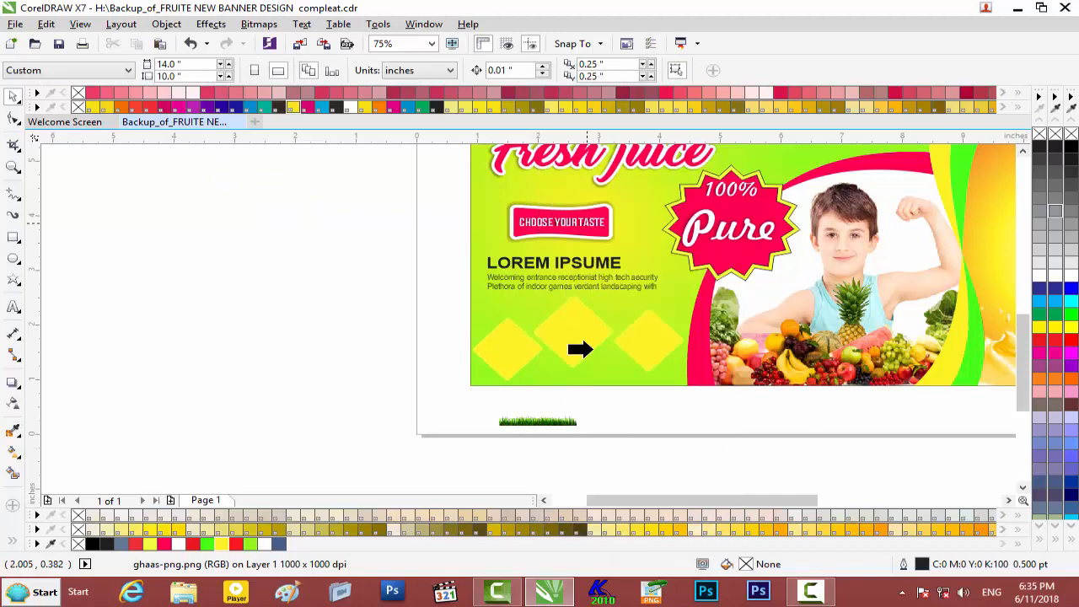
click(568, 378)
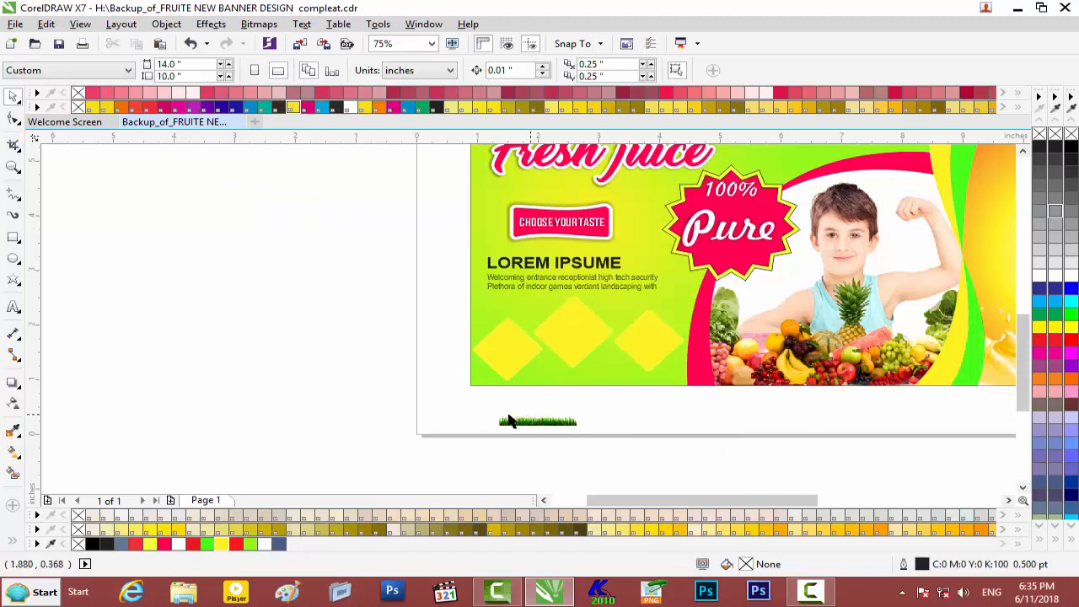
Try again to place the grass image inside the locked green background with PowerClip
click(544, 424)
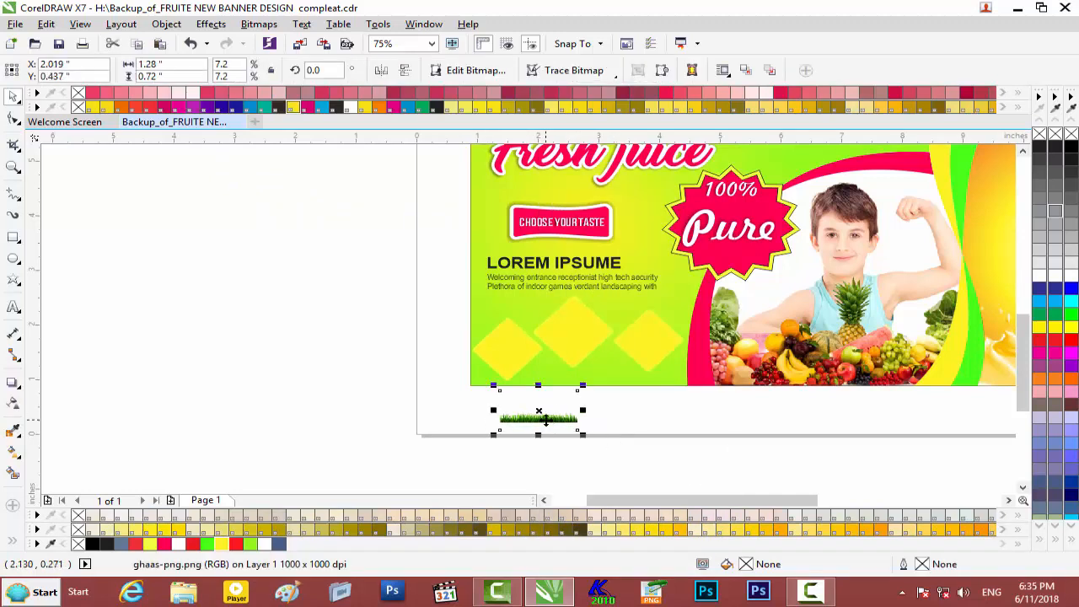
right_click(548, 419)
click(612, 157)
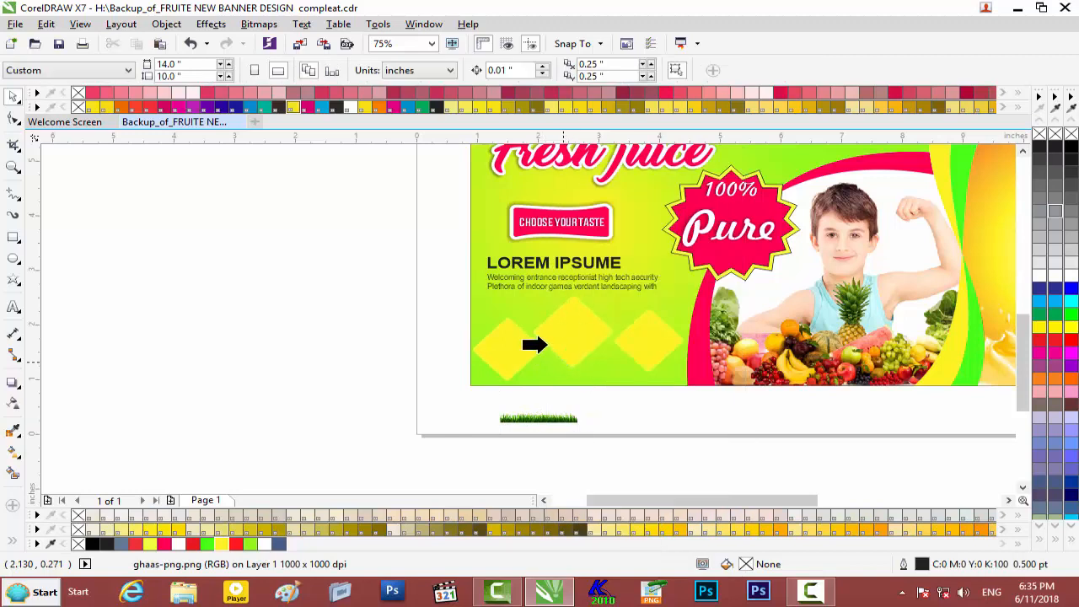
click(513, 306)
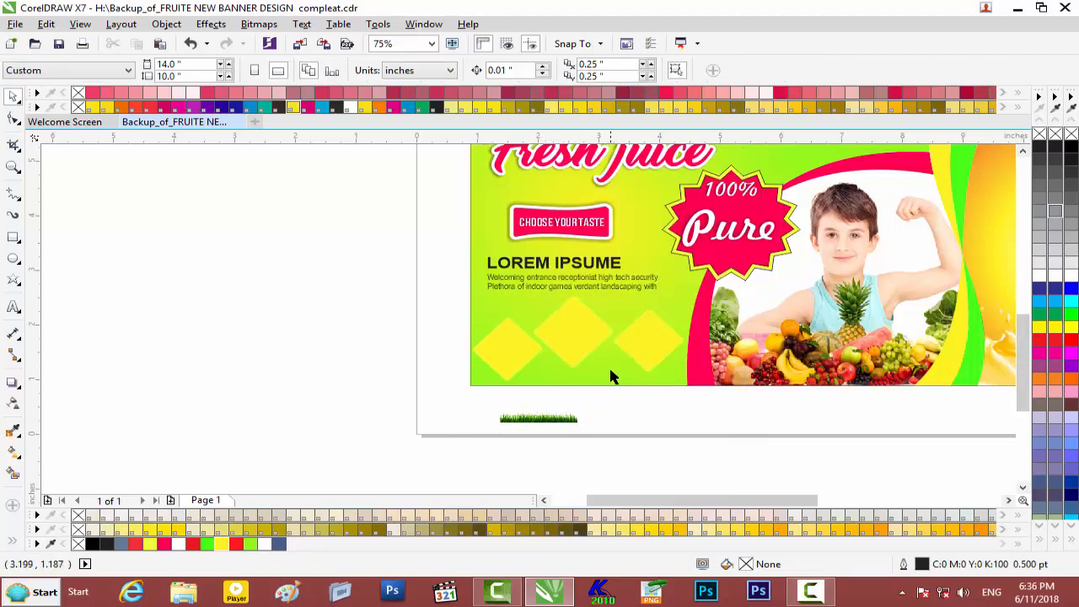
Unlock the green background shape behind the diamonds
scroll(527, 312, up, 3)
right_click(527, 311)
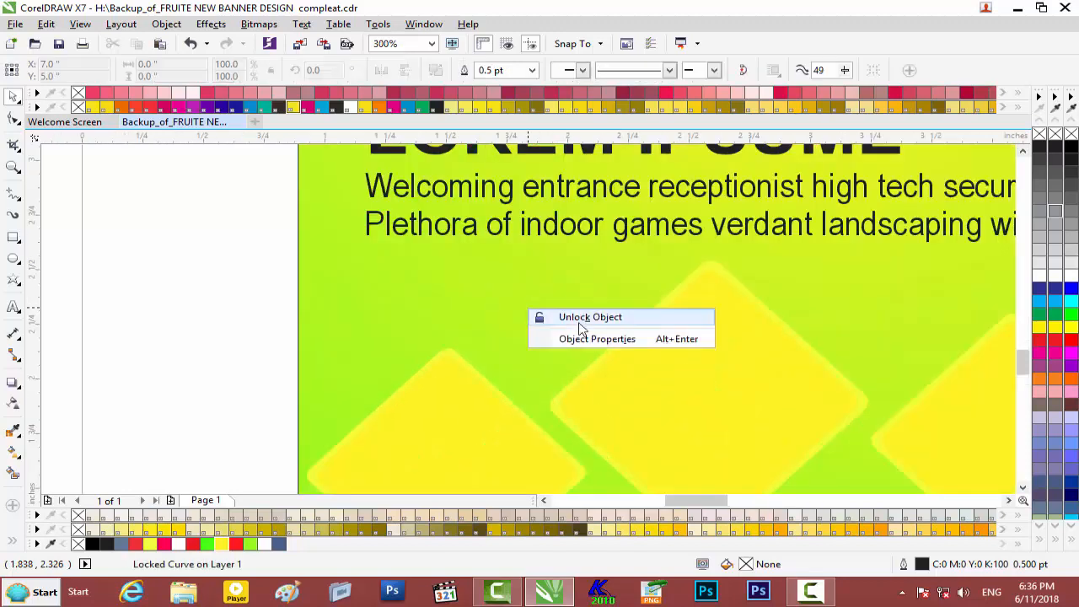
click(581, 319)
PowerClip the grass image inside the green background shape
drag(1015, 358, 856, 382)
click(374, 300)
right_click(512, 321)
click(548, 155)
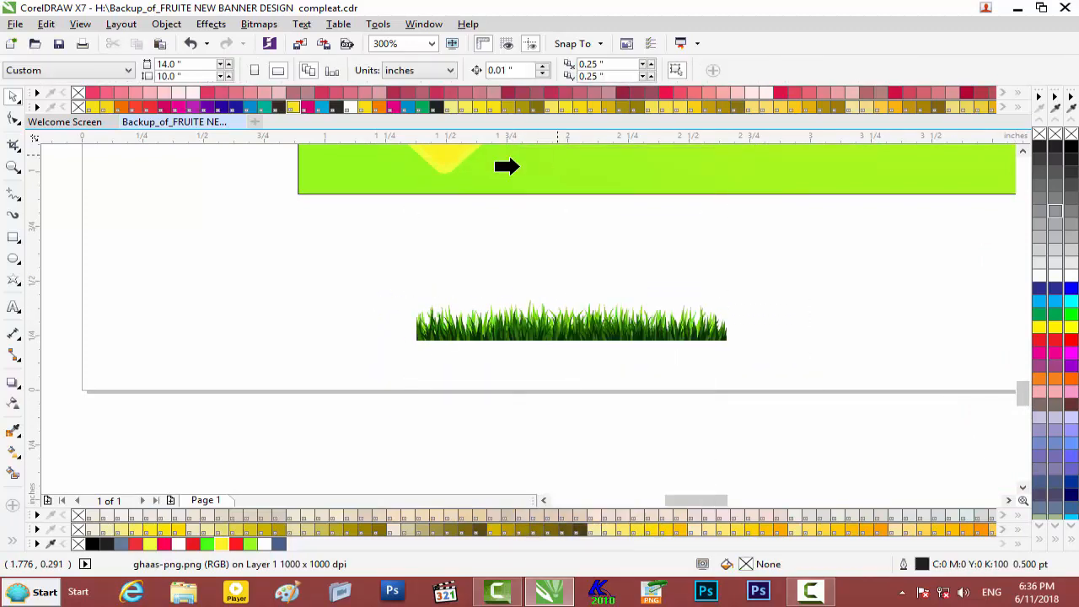
click(506, 166)
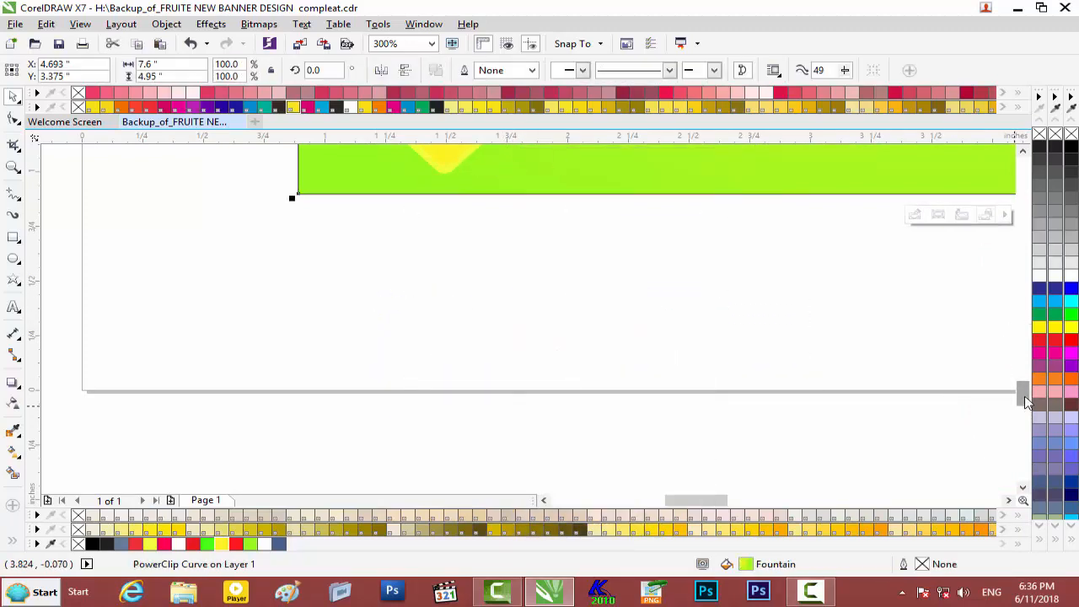
Select the green background shape and open its PowerClip contents for editing
drag(1026, 402, 1022, 364)
scroll(785, 338, down, 2)
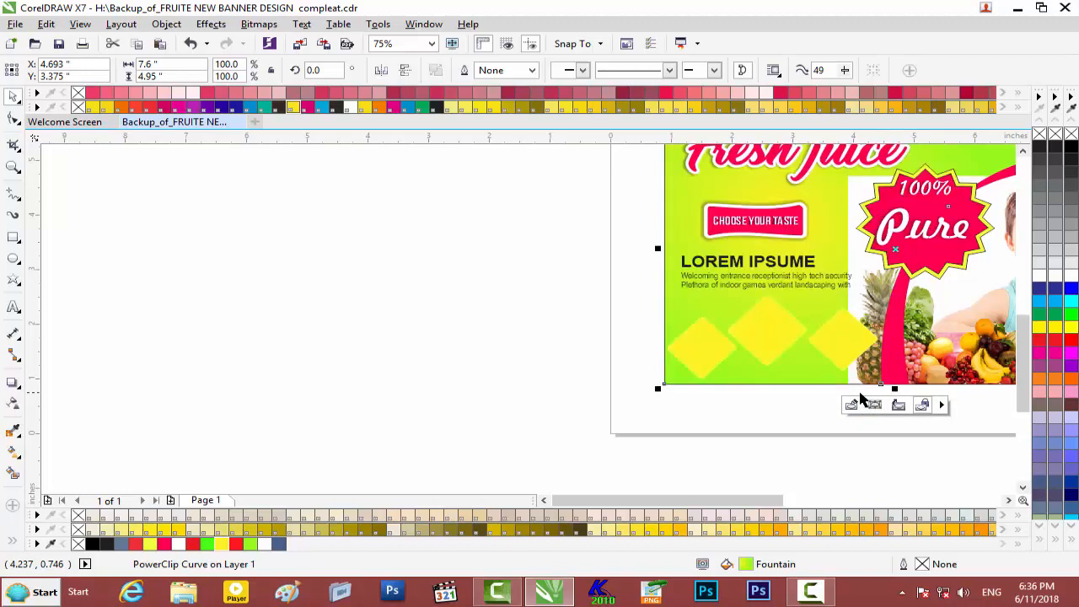
click(792, 427)
click(869, 373)
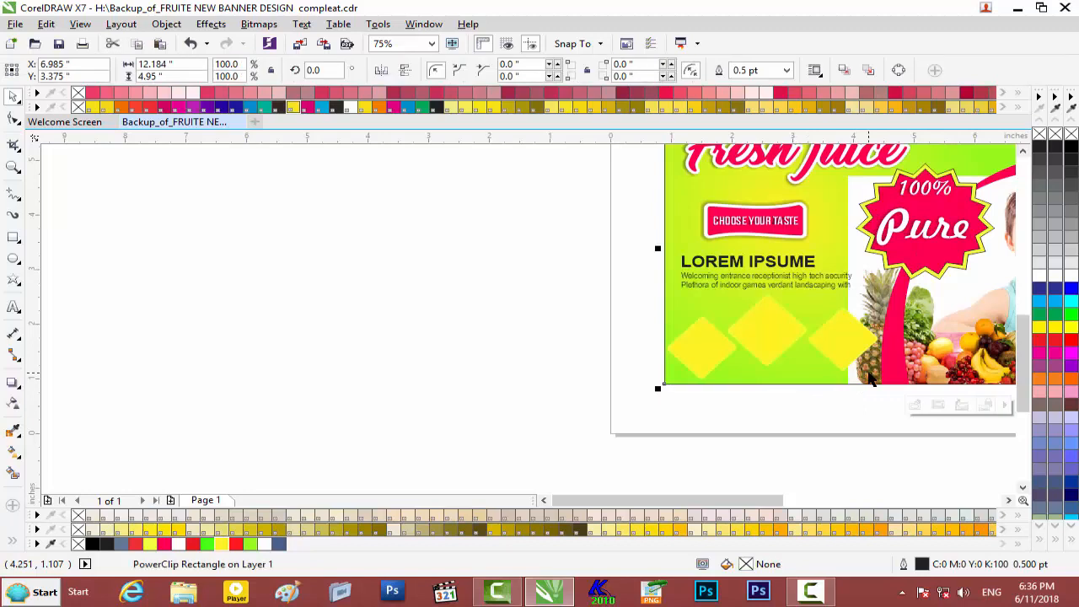
click(795, 373)
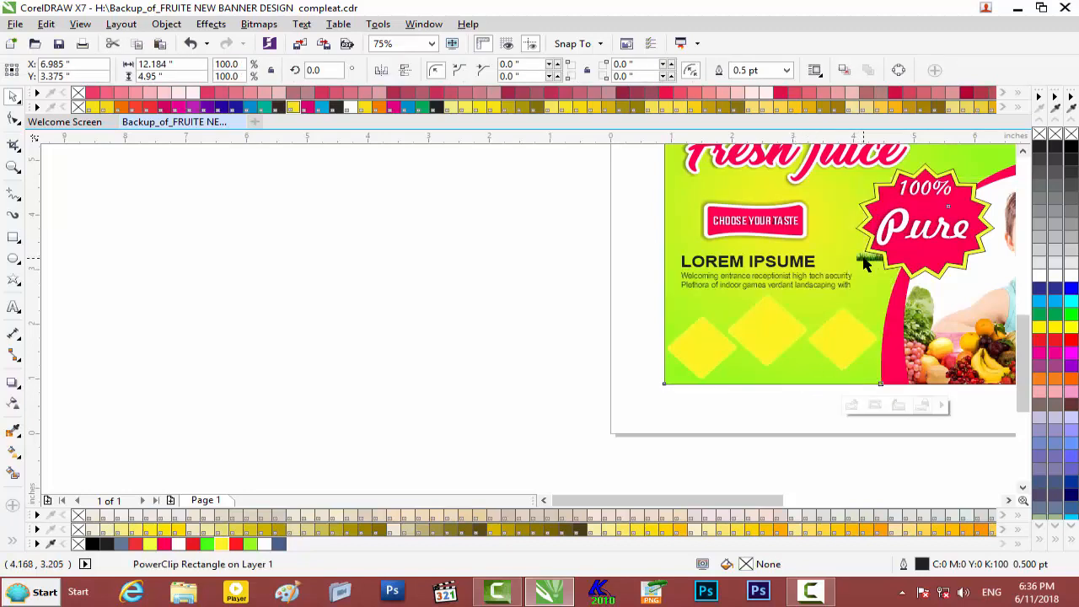
click(862, 243)
click(851, 406)
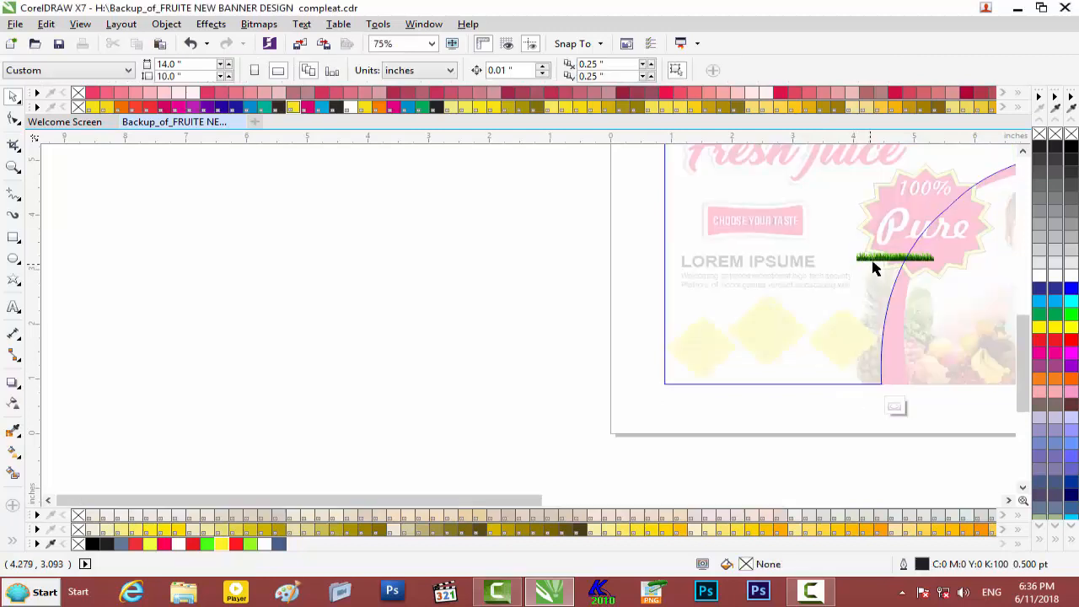
Enlarge the grass image to about 3.6 by 2.0 inches and align it along the green section's bottom edge
click(878, 257)
drag(875, 265, 824, 381)
scroll(742, 366, up, 5)
scroll(674, 394, down, 3)
drag(594, 338, 604, 196)
mouse_move(600, 374)
mouse_down()
mouse_move(595, 402)
mouse_move(600, 395)
mouse_up()
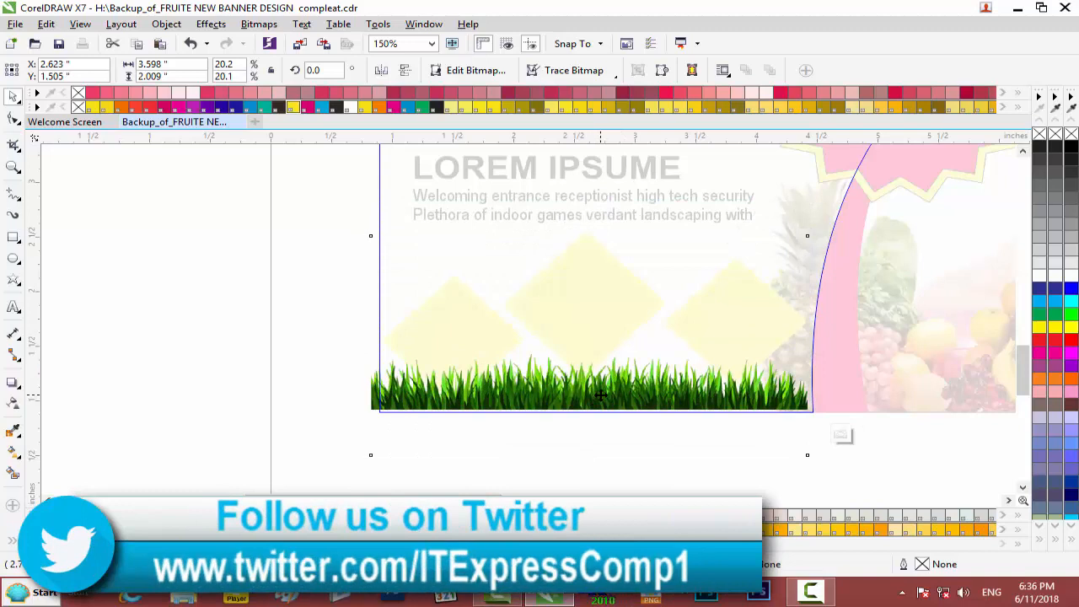
Fit the grass image across the green section's bottom edge, stretch it to about 2.3 inches high, and finish editing the PowerClip
click(601, 394)
drag(693, 392, 701, 398)
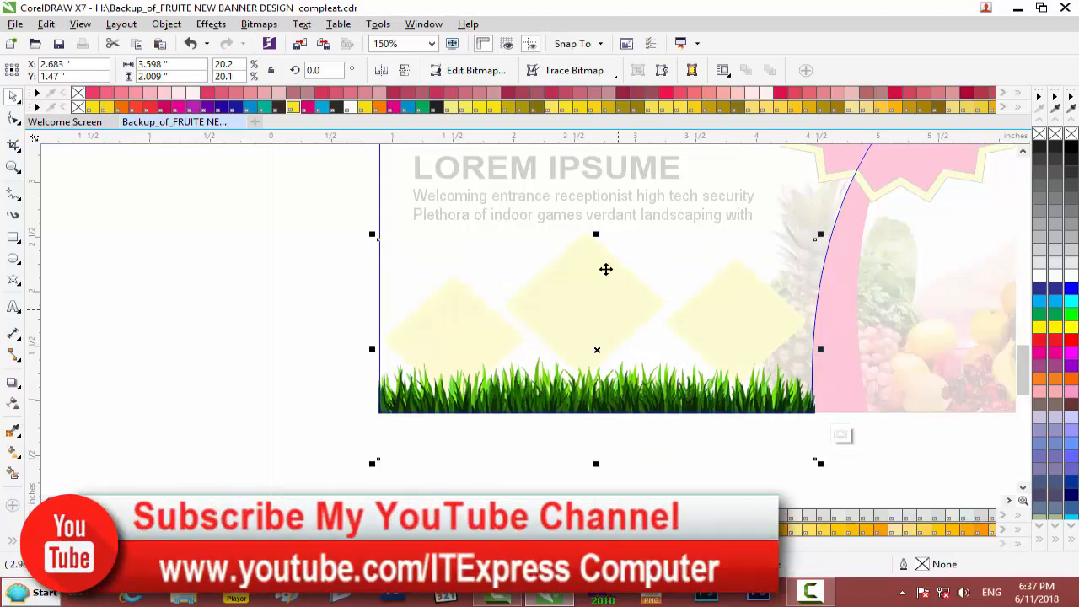
drag(596, 236, 596, 204)
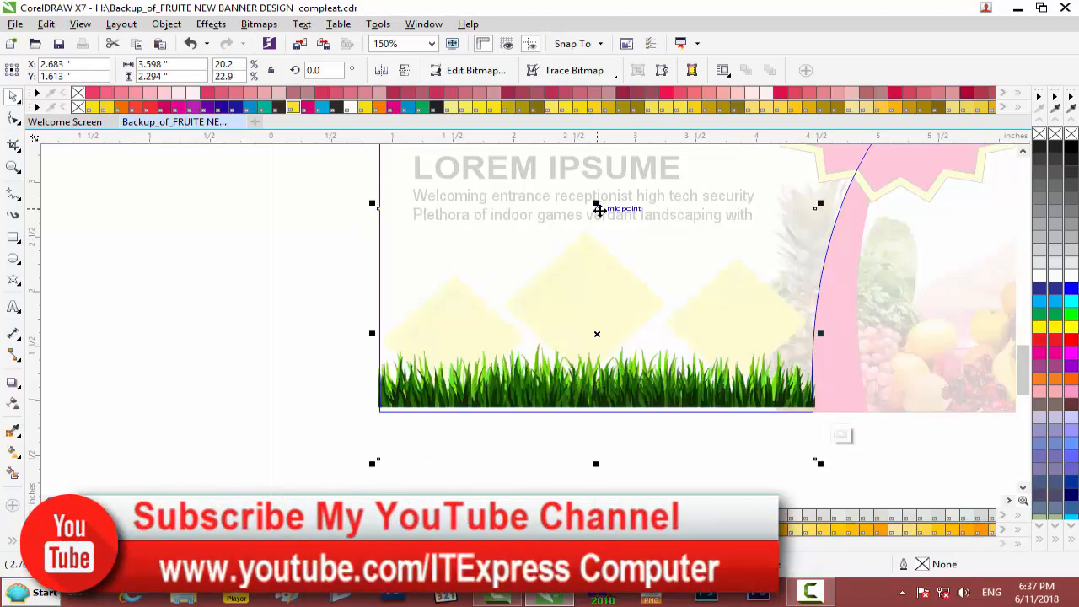
drag(593, 273, 593, 276)
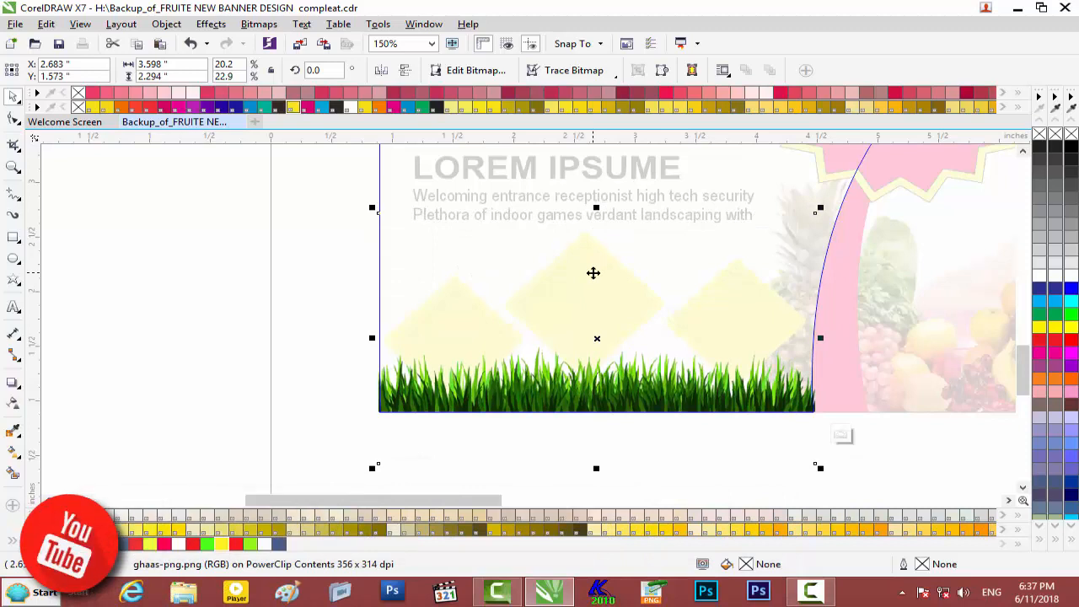
click(677, 470)
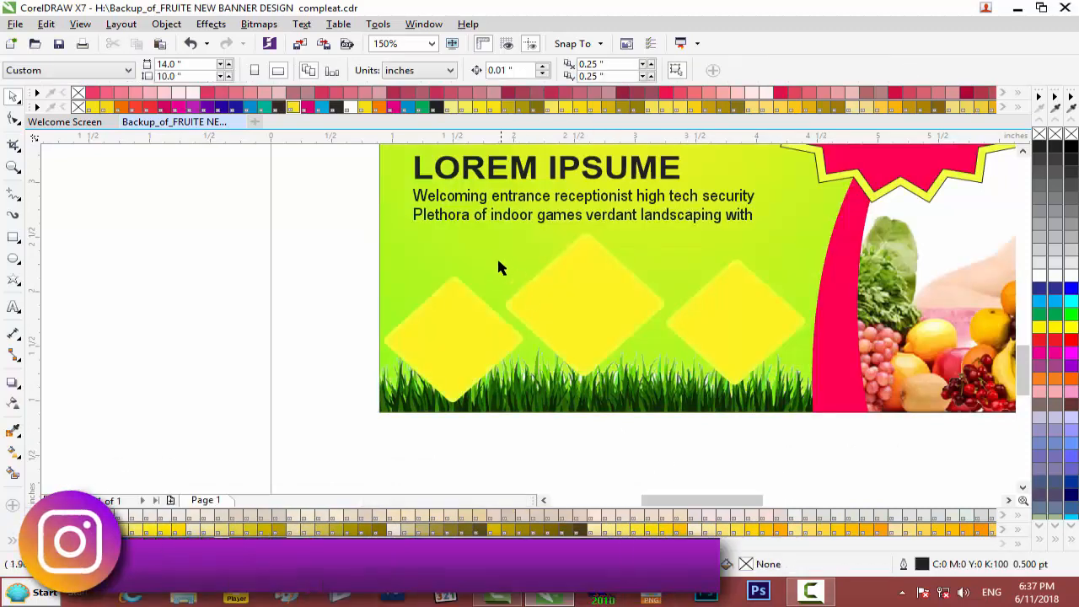
Lock the green background shape and undo the accidental move of the text above the diamonds
right_click(477, 235)
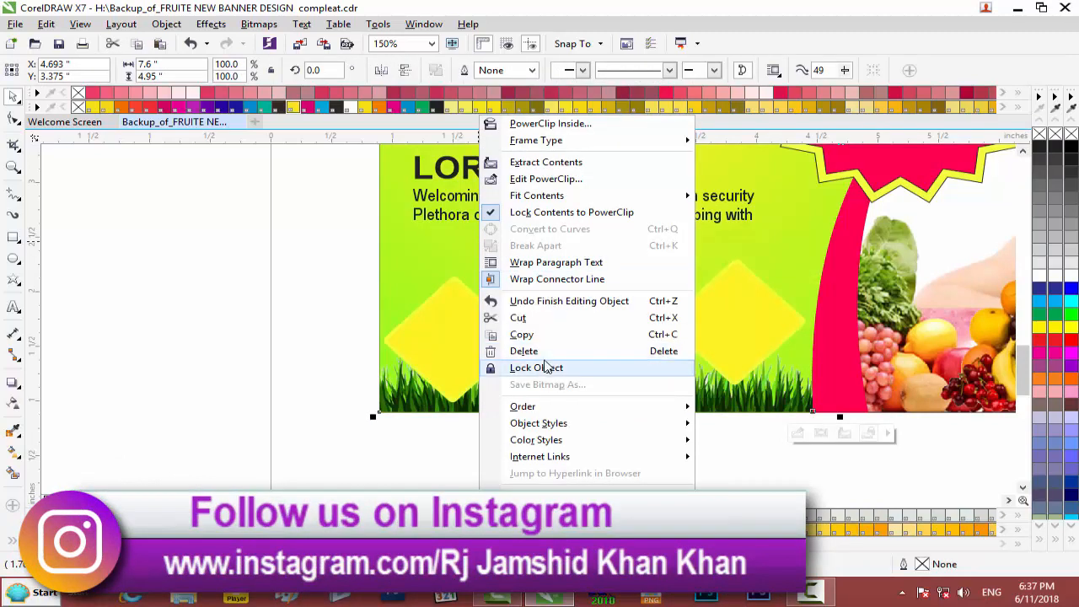
click(537, 369)
drag(498, 217, 653, 327)
key(ctrl+z)
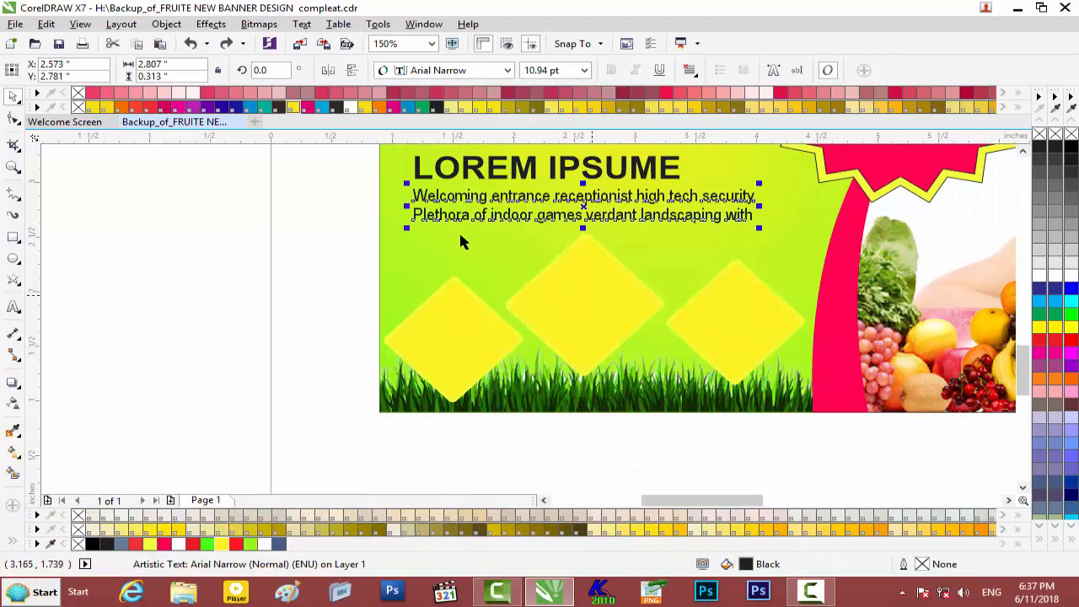
Move the middle and right yellow diamonds slightly down over the grass strip
click(449, 234)
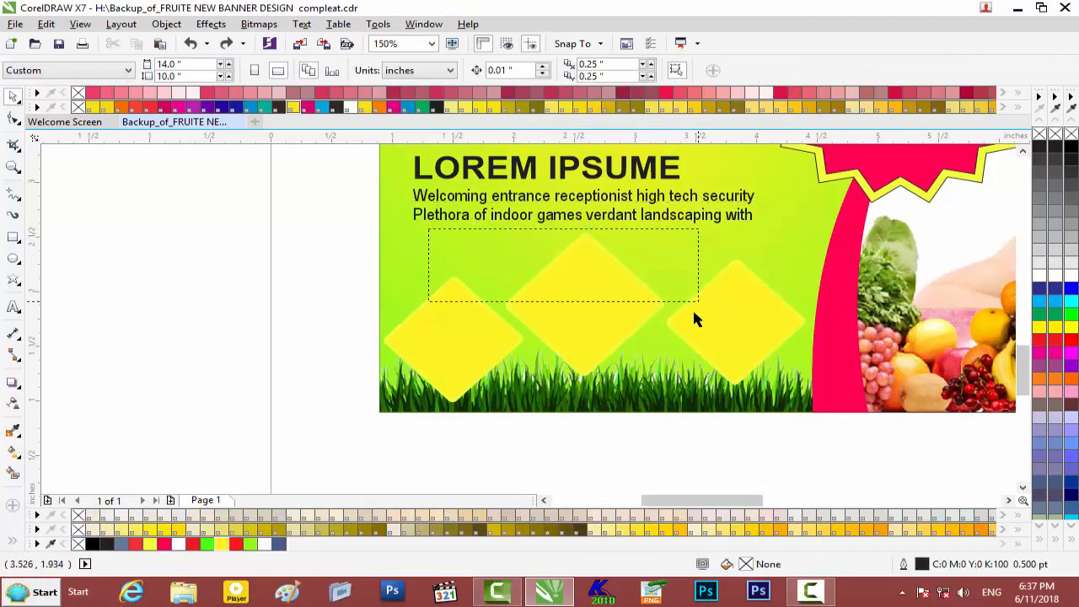
drag(689, 377, 690, 377)
mouse_move(618, 315)
mouse_down()
mouse_move(621, 327)
mouse_move(606, 333)
mouse_up()
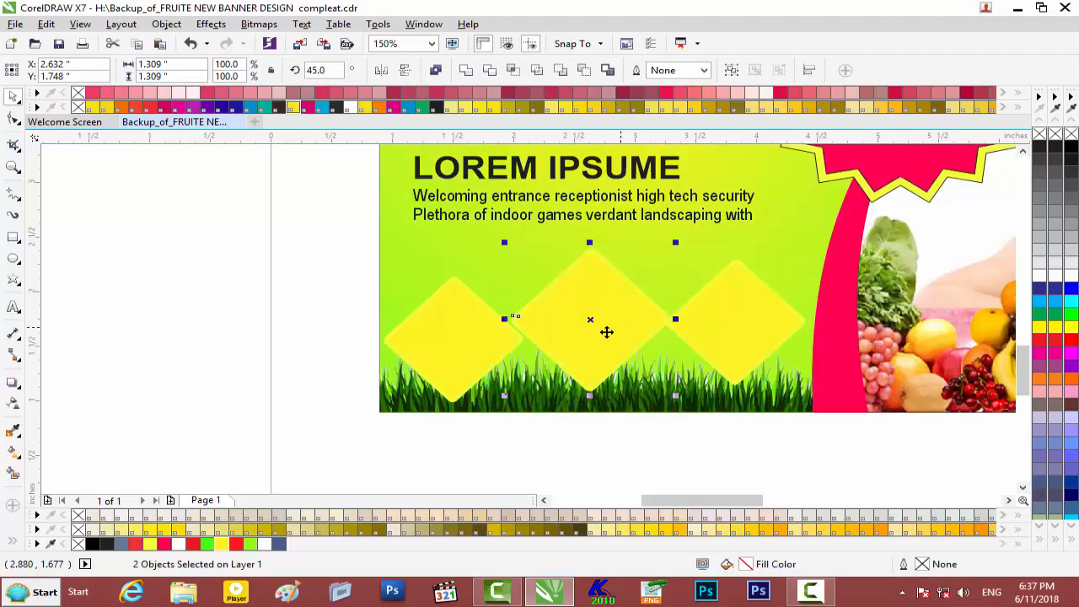
click(373, 344)
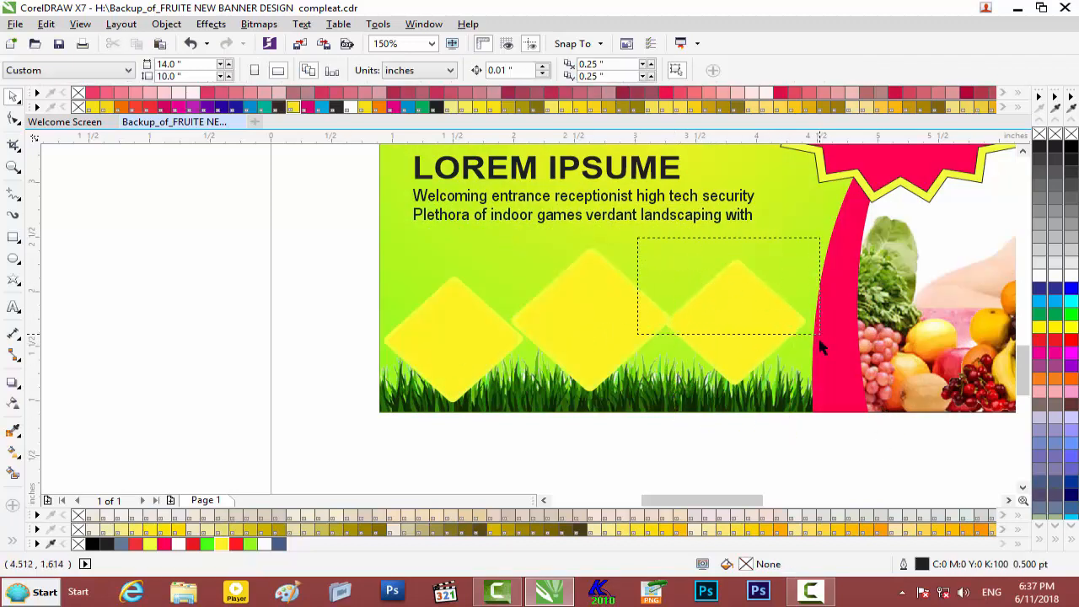
drag(830, 407, 829, 404)
drag(759, 332, 760, 347)
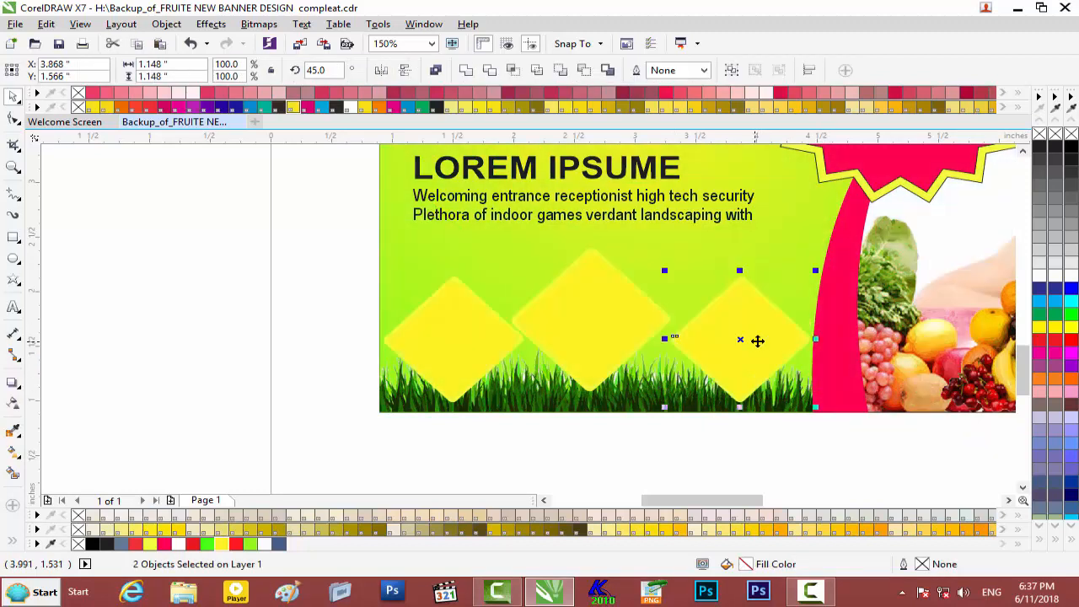
Shift the left yellow diamond slightly and align it level with the right diamond
click(360, 265)
drag(361, 265, 538, 411)
drag(464, 340, 475, 335)
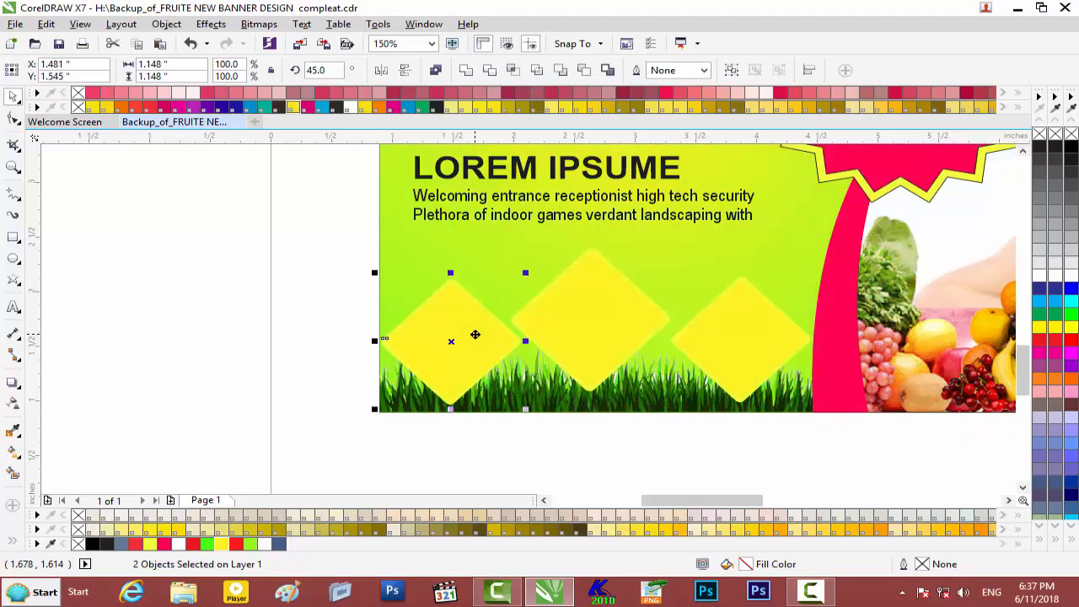
key(Up)
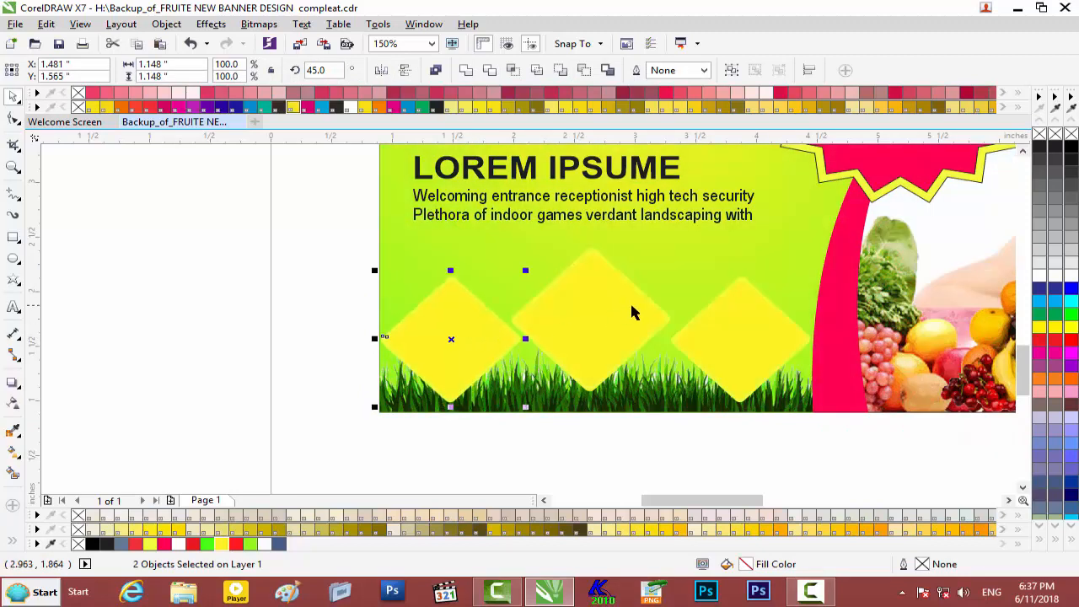
Nudge the middle and left diamonds to the right to even out the gaps between the three diamonds
key(Escape)
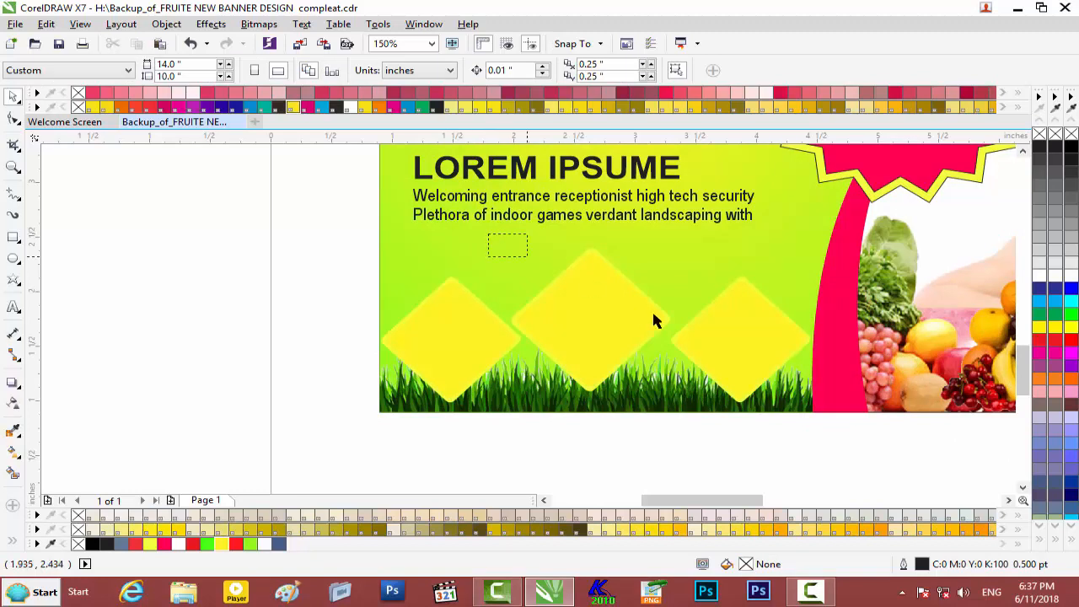
drag(680, 406, 681, 407)
key(Right)
key(Right)
key(Right)
key(Right)
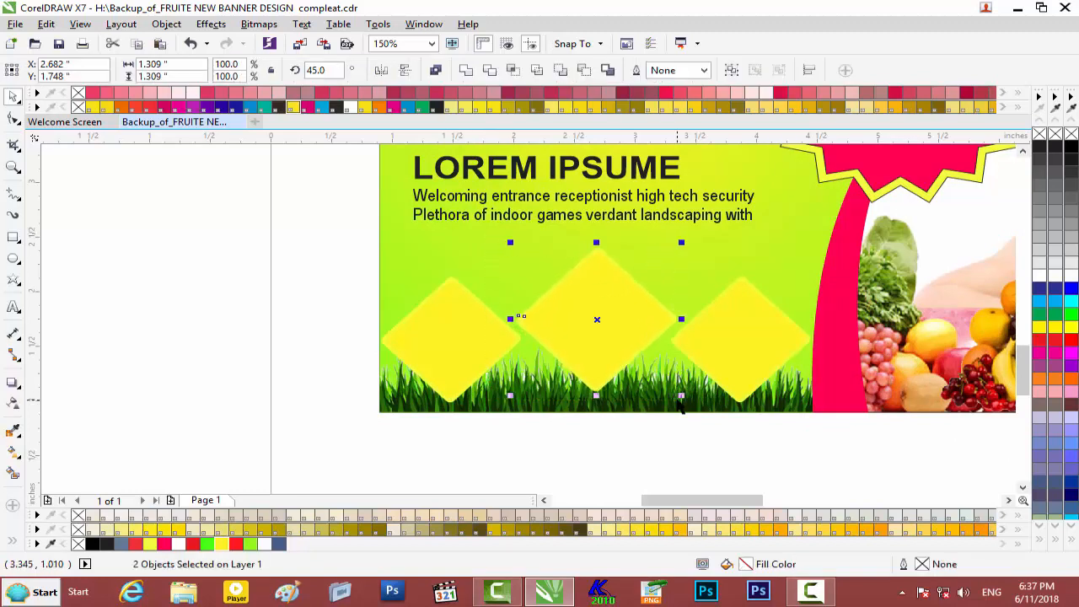
key(Right)
drag(332, 247, 525, 413)
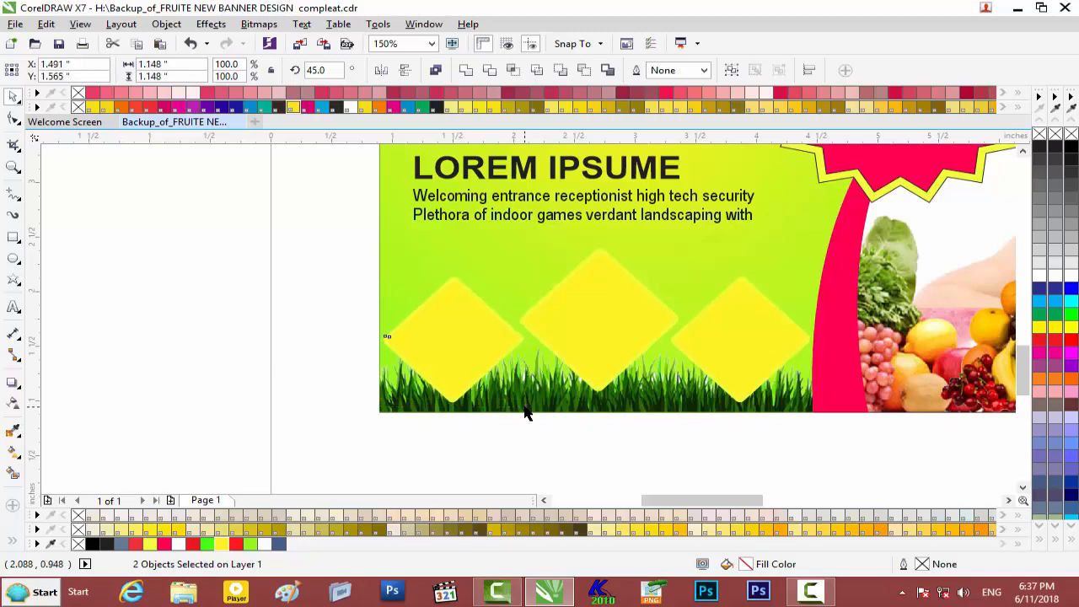
click(514, 448)
Delete the original reference banner image above the recreated banner
drag(1026, 349, 1030, 281)
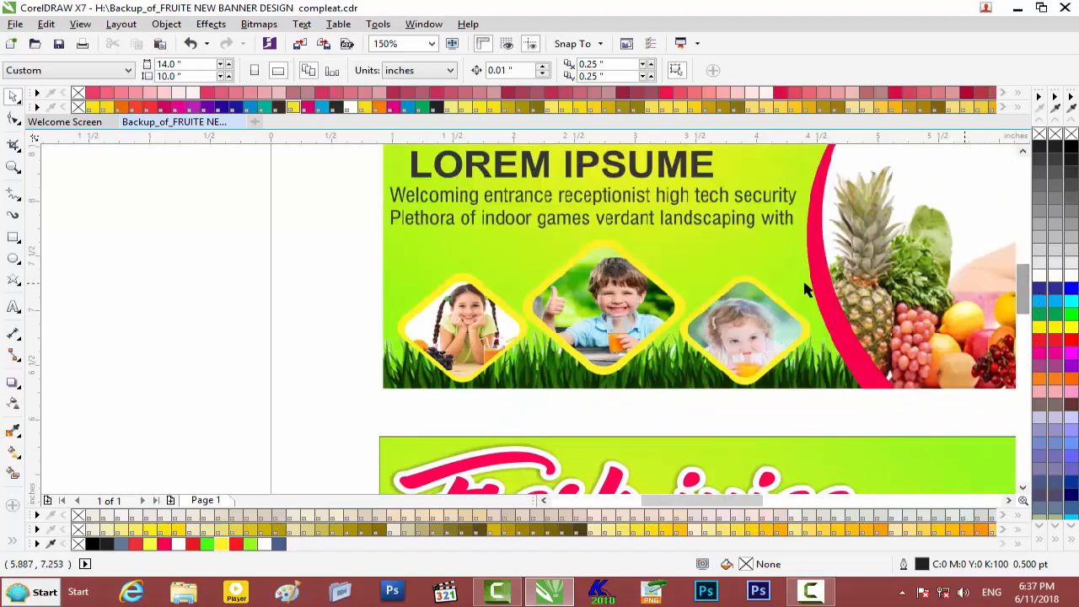
click(758, 293)
key(Delete)
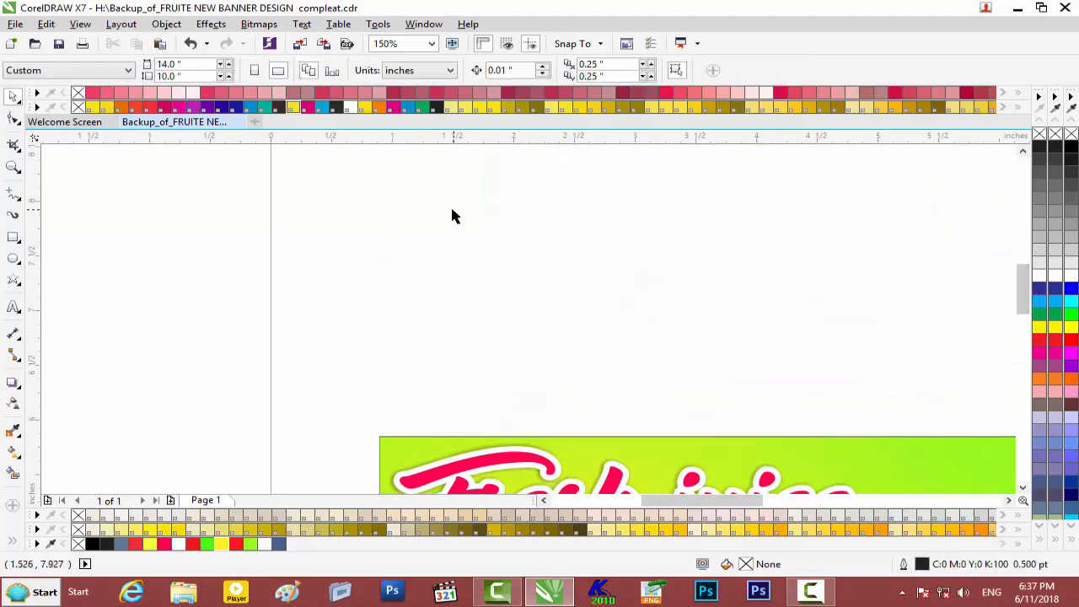
Move the three child photos down to the empty area beside the banner's diamonds
scroll(452, 216, down, 3)
scroll(253, 135, up, 2)
mouse_move(366, 270)
mouse_down()
mouse_move(248, 191)
mouse_move(251, 177)
mouse_up()
drag(325, 235, 361, 466)
drag(1024, 294, 1017, 380)
scroll(371, 340, up, 4)
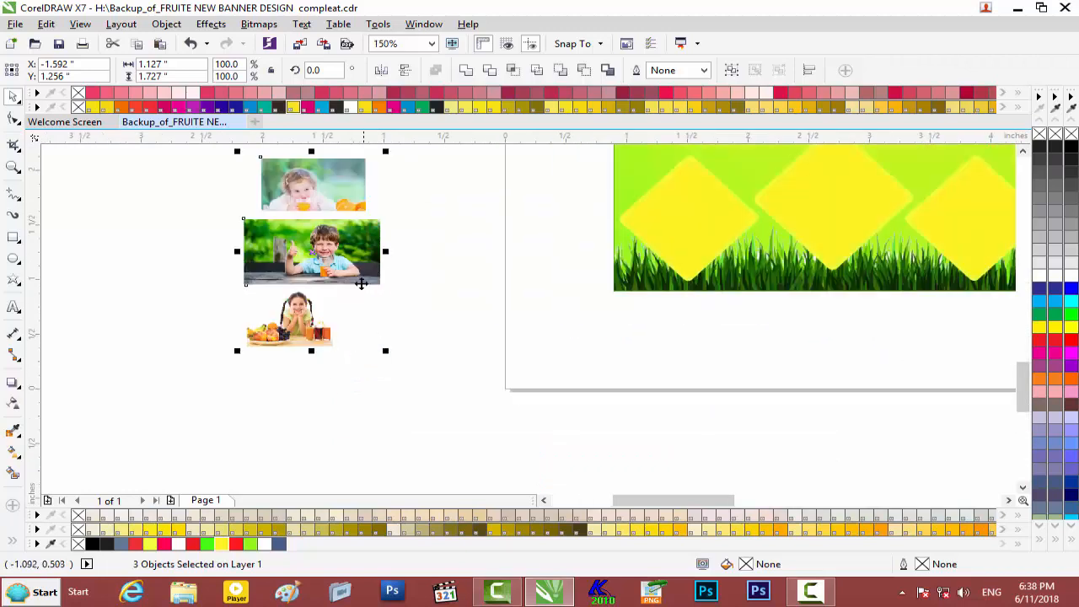
Move the toddler photo closer to the banner and PowerClip it inside the left diamond
click(485, 282)
drag(339, 200, 525, 407)
right_click(525, 406)
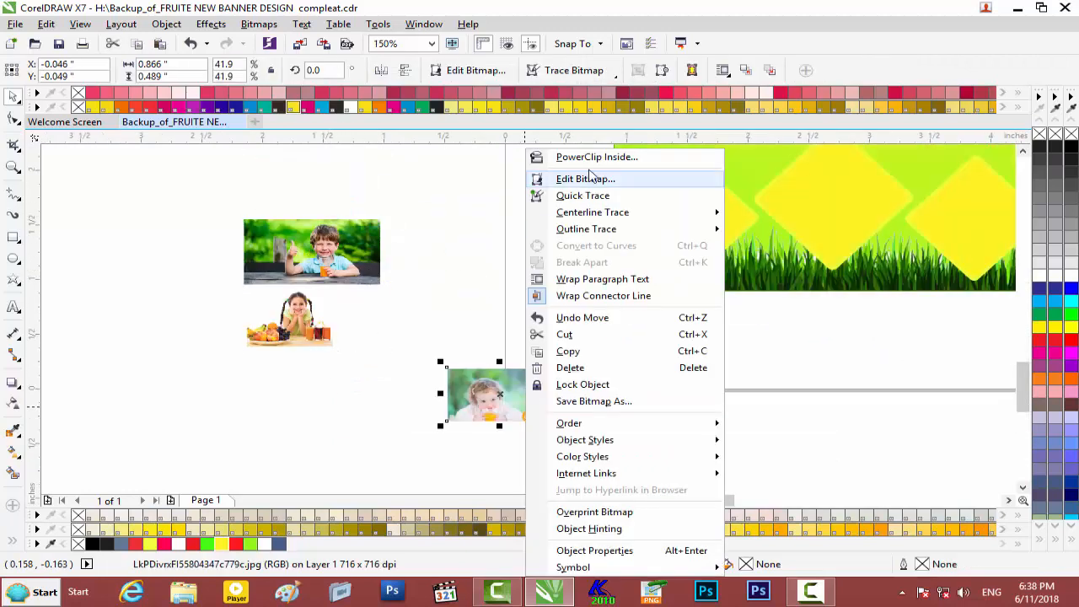
click(595, 156)
click(674, 226)
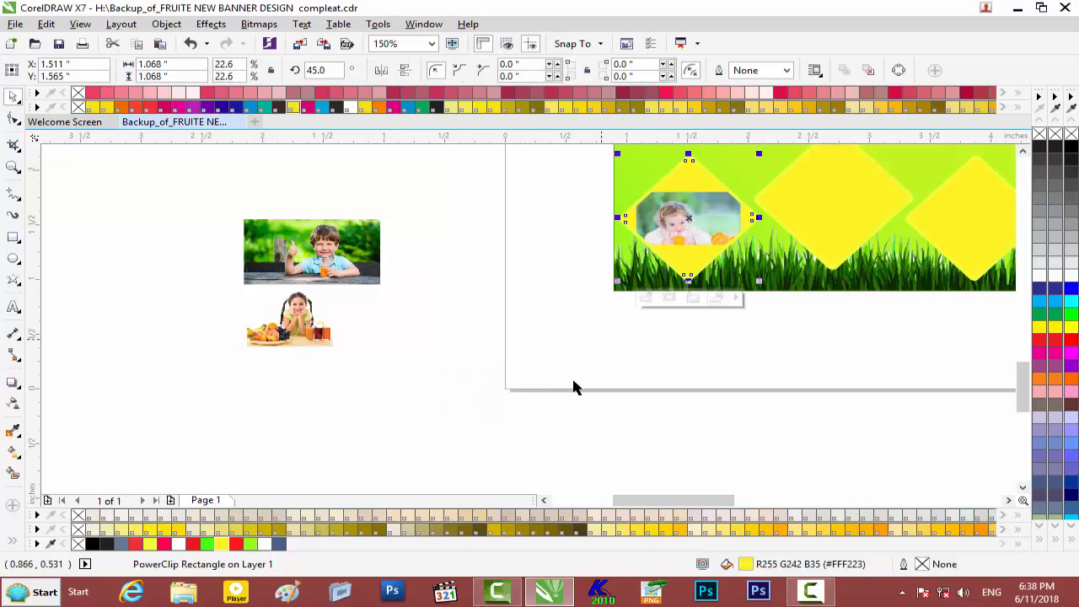
Open the left diamond's PowerClip contents and stretch the toddler photo to about 1.04 by 1.04 inches
click(644, 298)
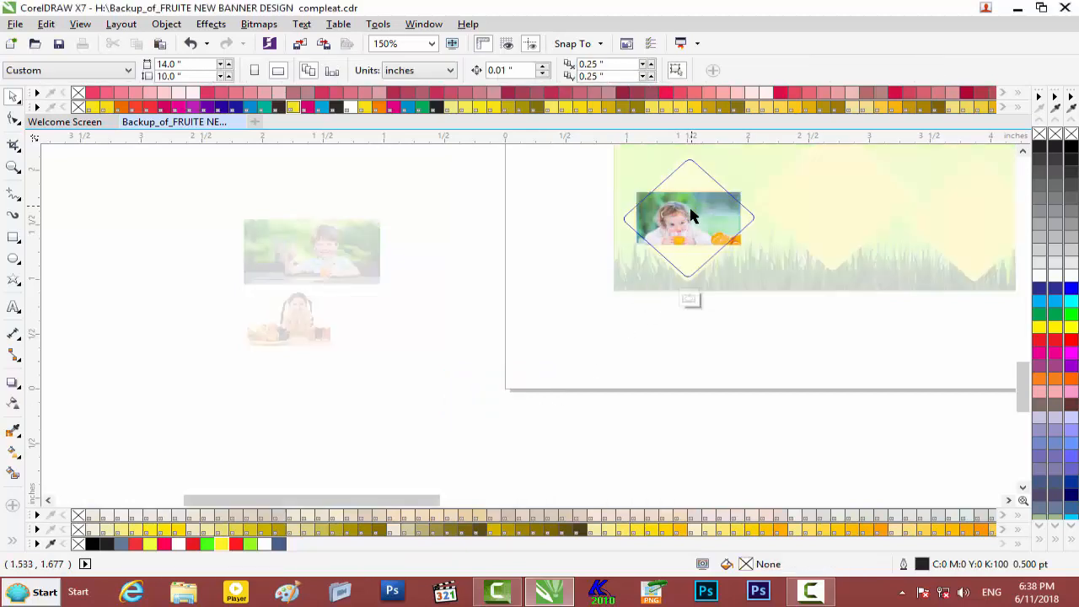
drag(688, 185, 688, 155)
drag(689, 251, 688, 274)
drag(742, 217, 757, 217)
drag(627, 218, 615, 220)
drag(686, 244, 694, 249)
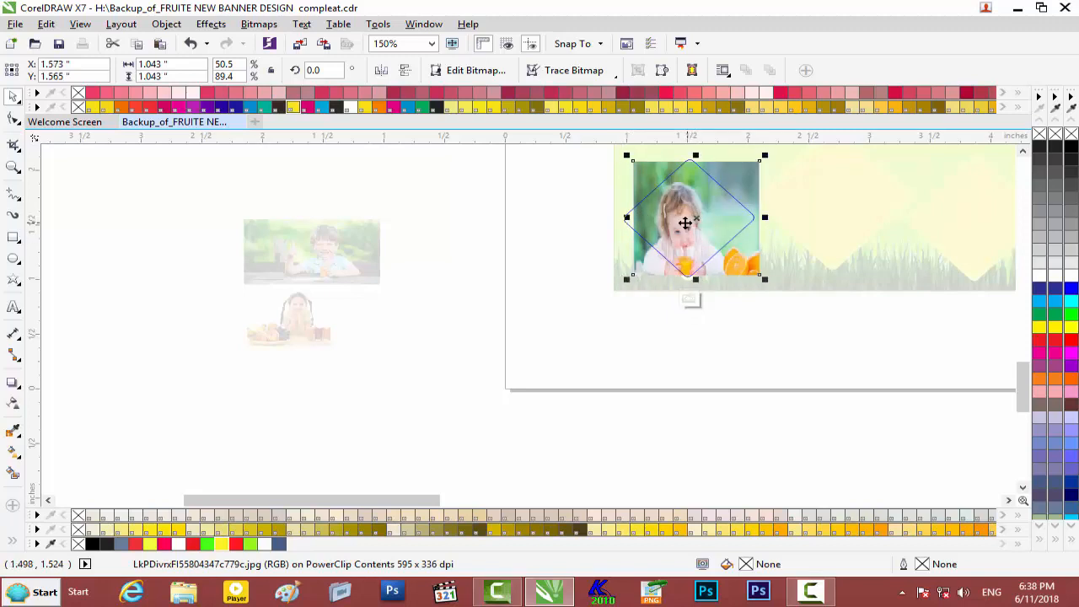
Widen the toddler photo to about 1.2 inches, nudge it to cover the left diamond, and finish editing its contents
drag(626, 218, 607, 217)
key(Right)
key(Right)
key(Right)
key(Right)
key(Right)
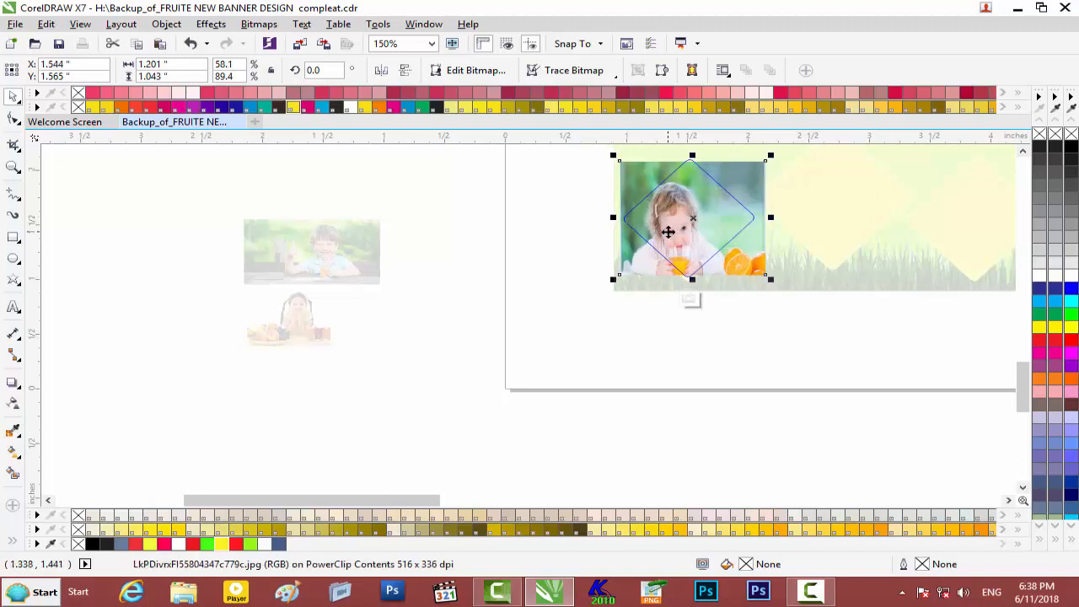
key(Right)
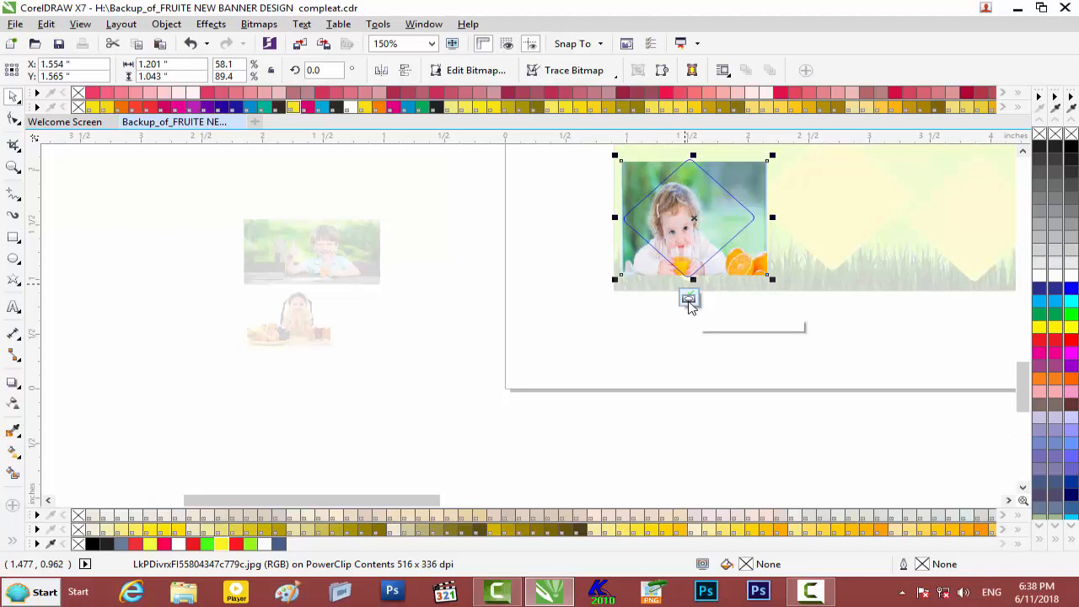
click(688, 301)
click(758, 353)
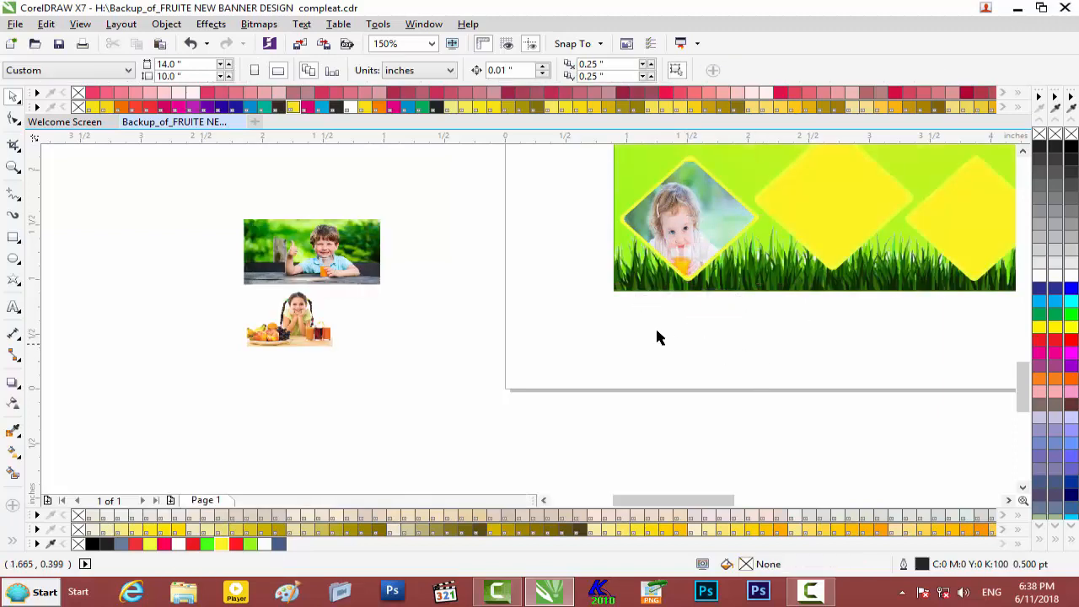
Move the boy's photo below the banner and PowerClip it inside the middle diamond
drag(314, 258, 784, 364)
right_click(805, 362)
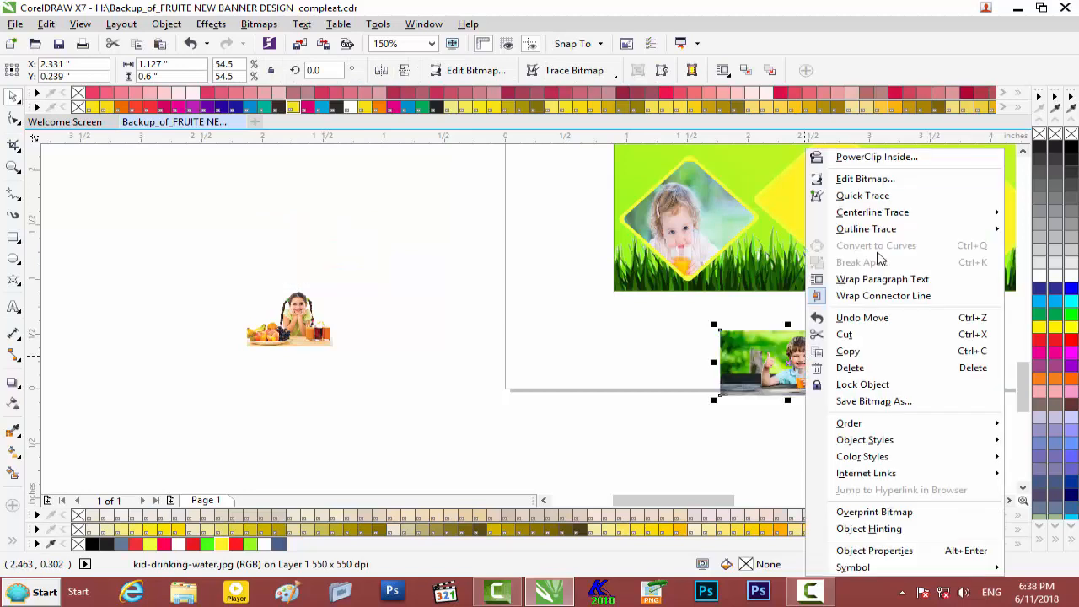
click(899, 160)
click(831, 200)
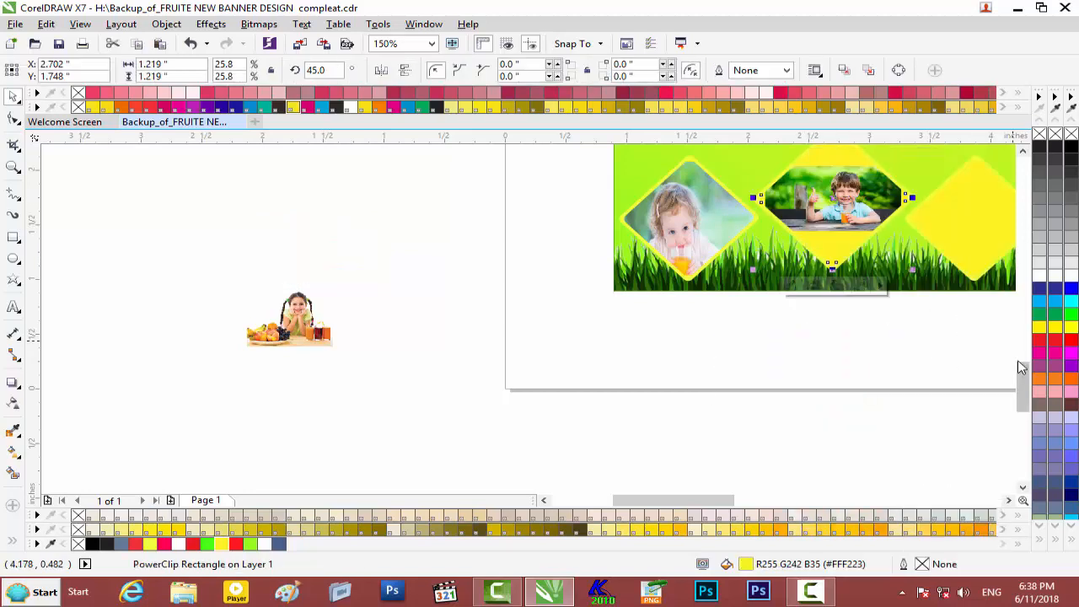
Open the middle diamond's PowerClip contents and stretch the boy's photo to about 1.19 inches high
scroll(1028, 374, up, 2)
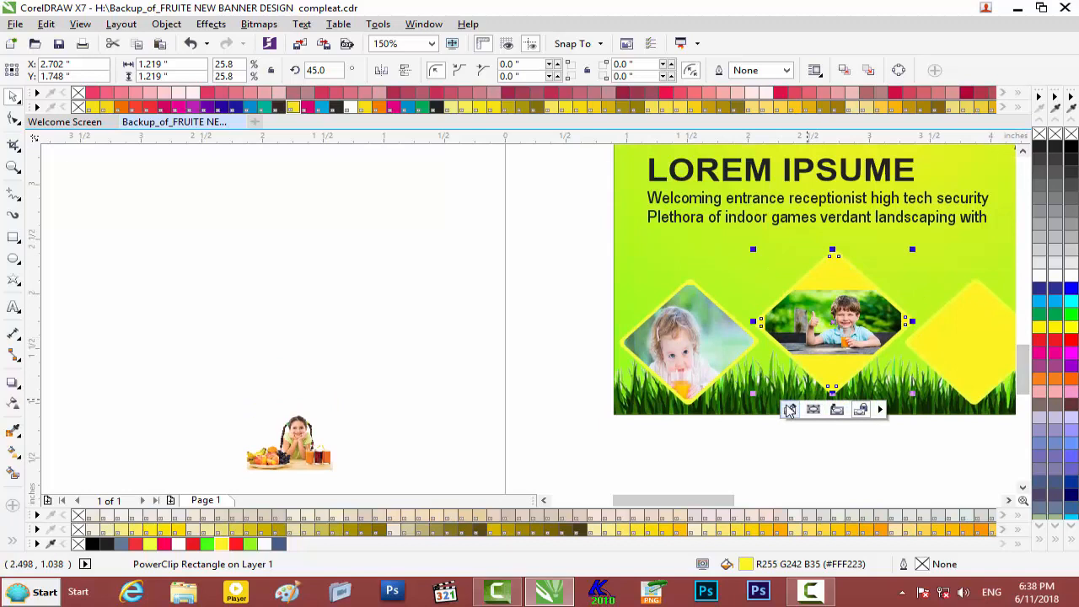
click(789, 410)
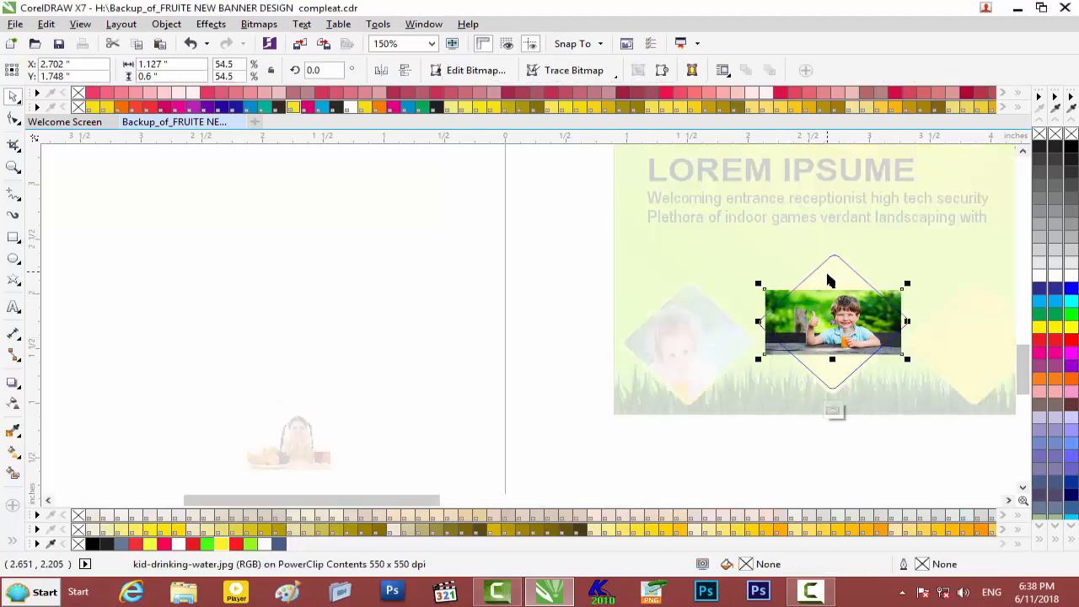
drag(833, 281, 833, 252)
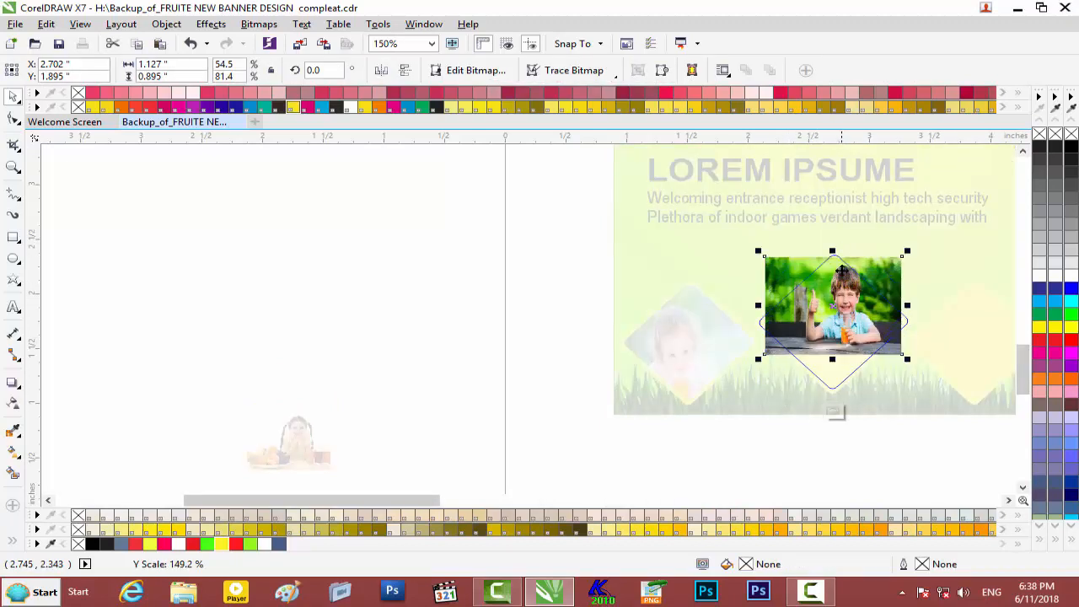
drag(833, 360, 833, 393)
key(Left)
key(Right)
Stretch the boy's photo to about 1.24 by 1.25 inches, nudge it to cover the middle diamond, and finish editing its contents
drag(907, 321, 912, 321)
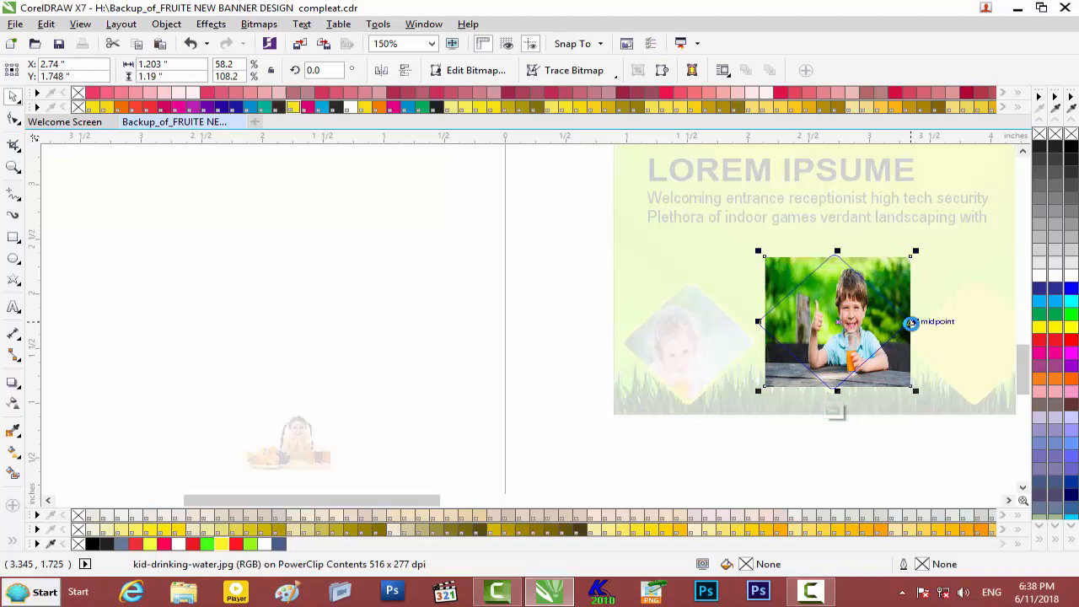
key(Left)
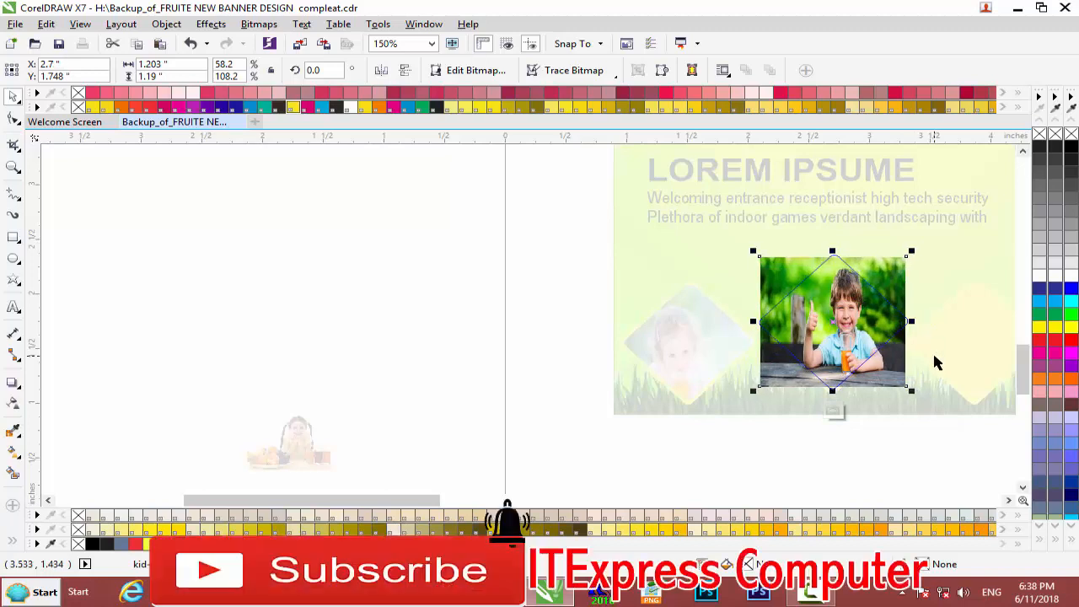
drag(911, 321, 915, 341)
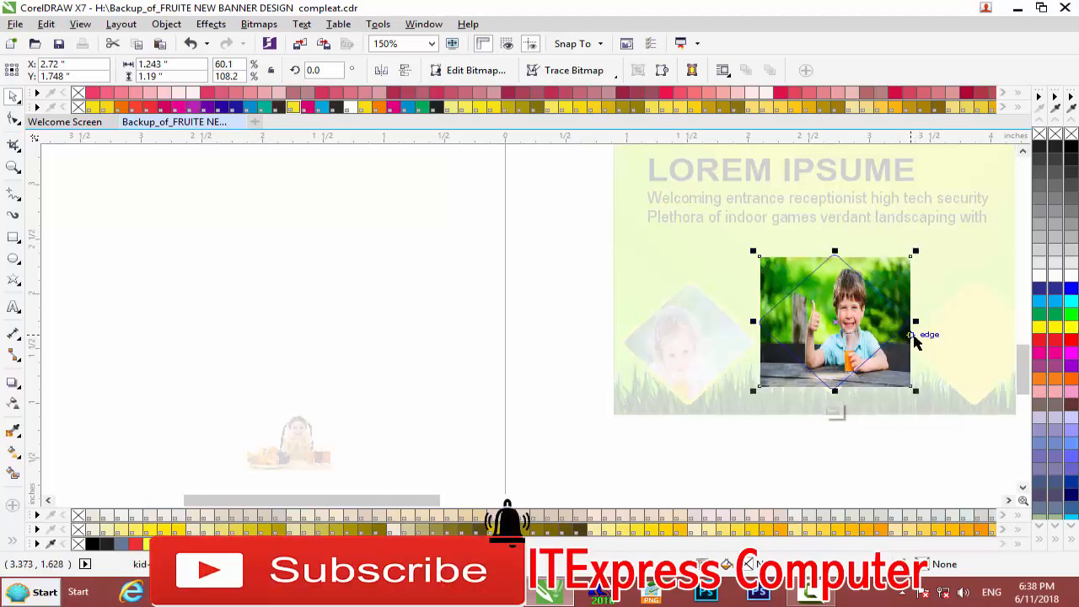
key(Left)
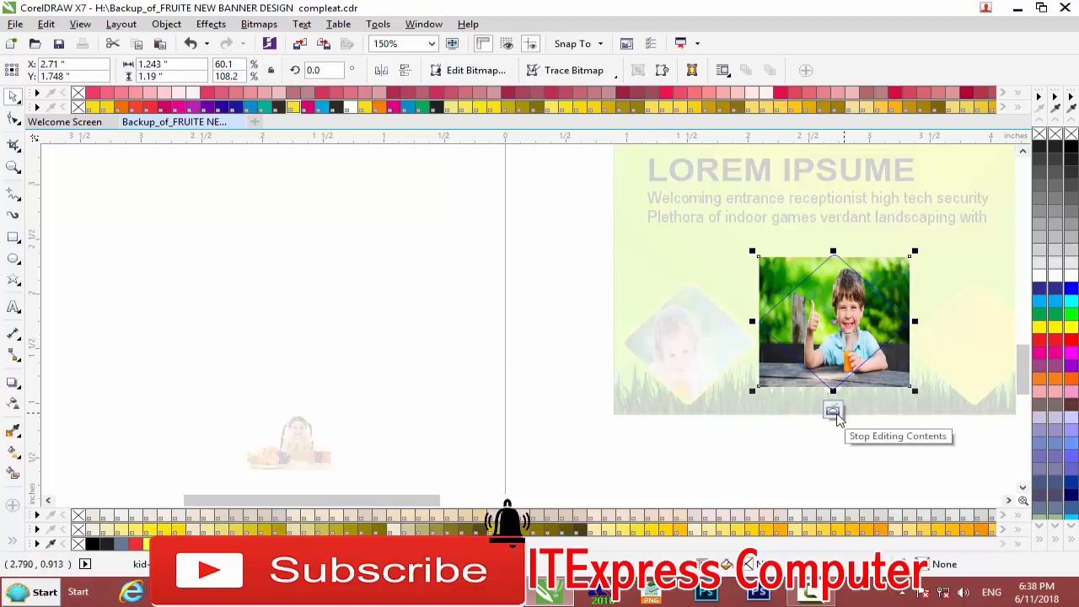
key(Up)
key(Up)
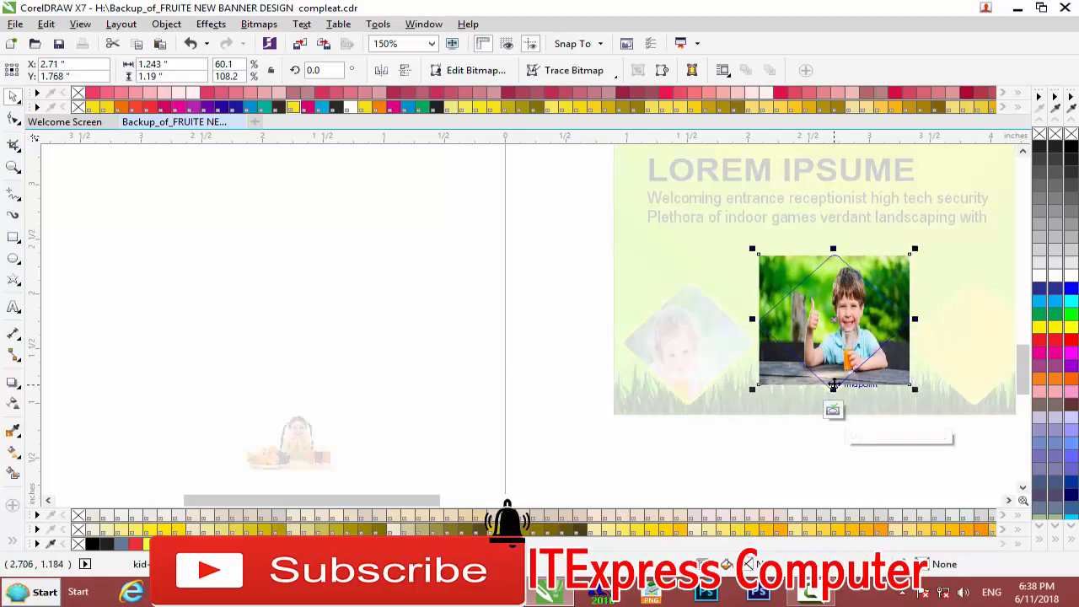
drag(833, 387, 833, 394)
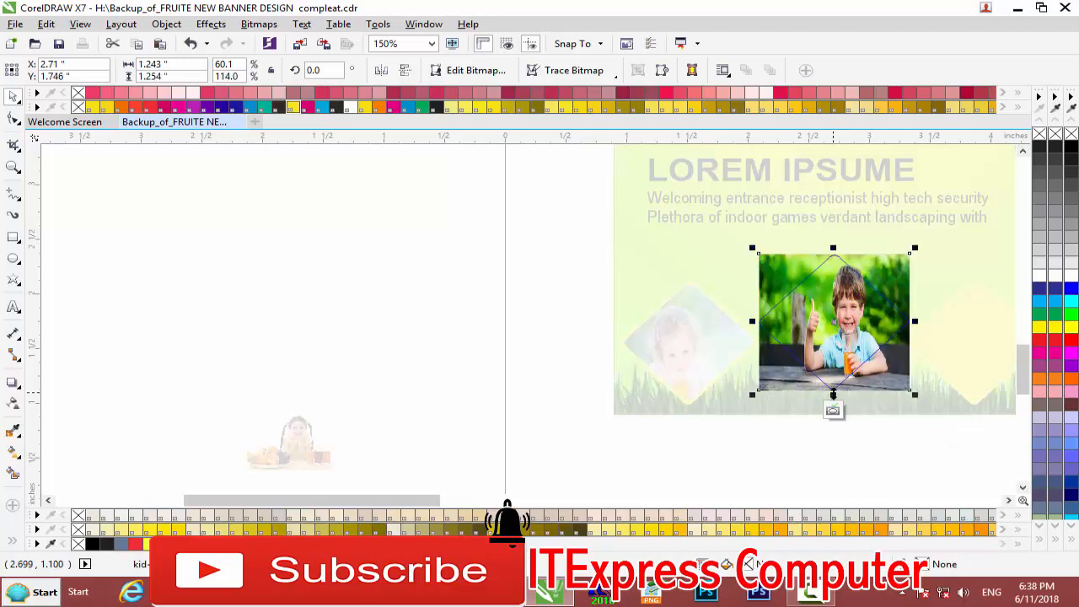
click(834, 413)
click(631, 431)
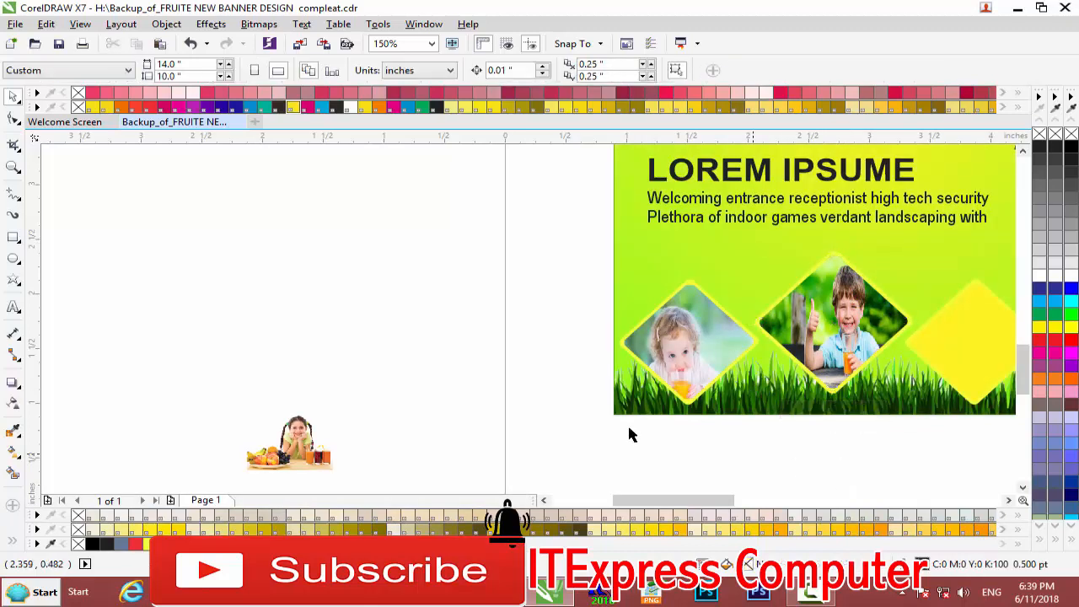
Move the girl's photo below the banner and PowerClip it inside the right diamond
scroll(588, 415, down, 1)
drag(488, 473, 487, 474)
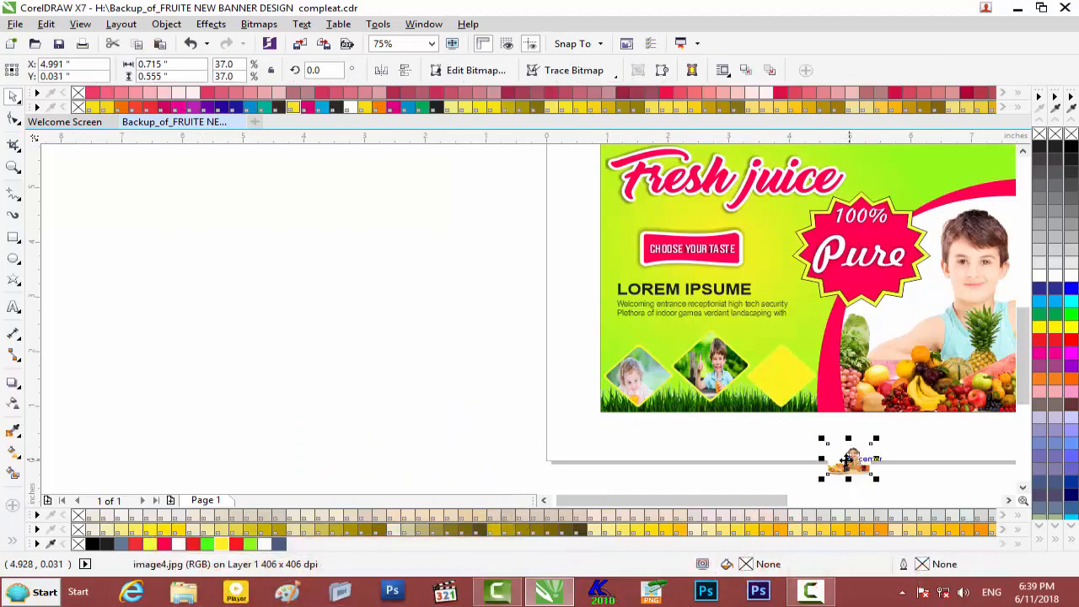
right_click(846, 459)
click(899, 47)
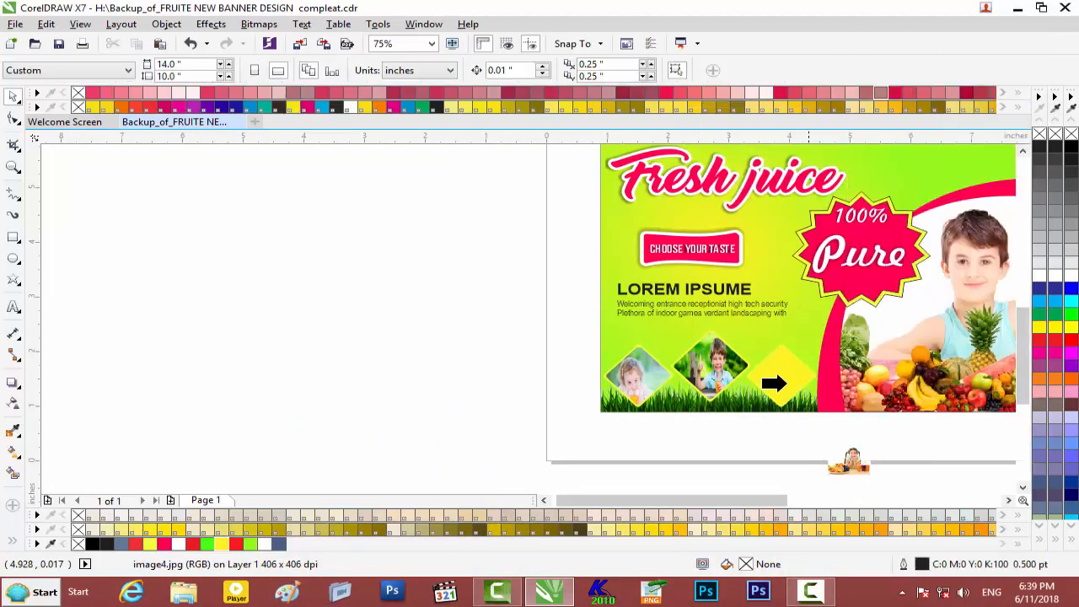
click(774, 381)
Open the right diamond's PowerClip contents, raise the girl's photo to the diamond's upper tip, and widen it to about 1.09 inches
click(738, 426)
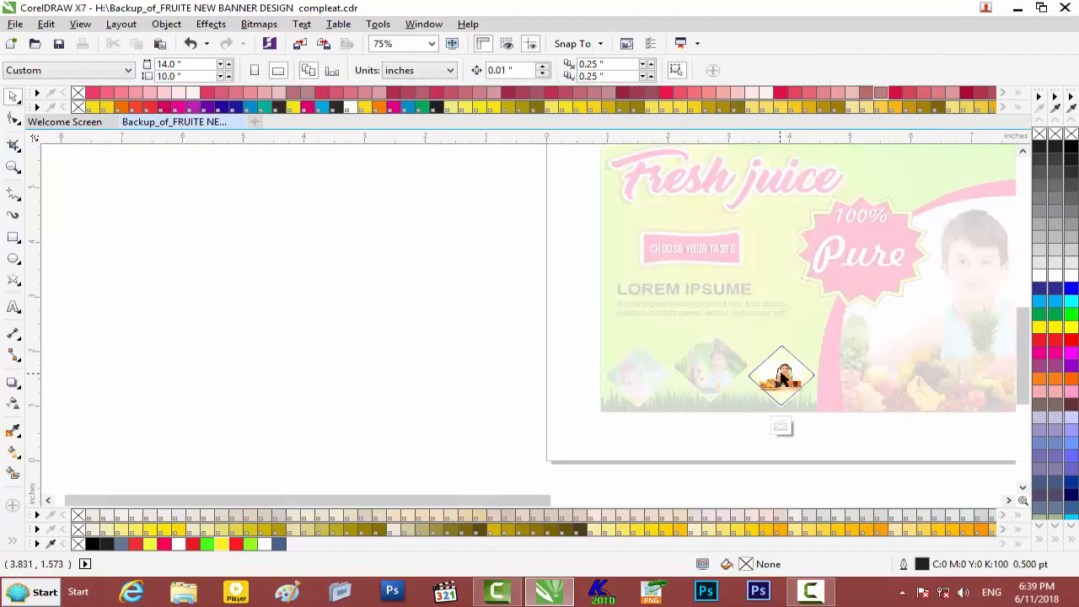
scroll(780, 367, up, 4)
drag(777, 336, 776, 279)
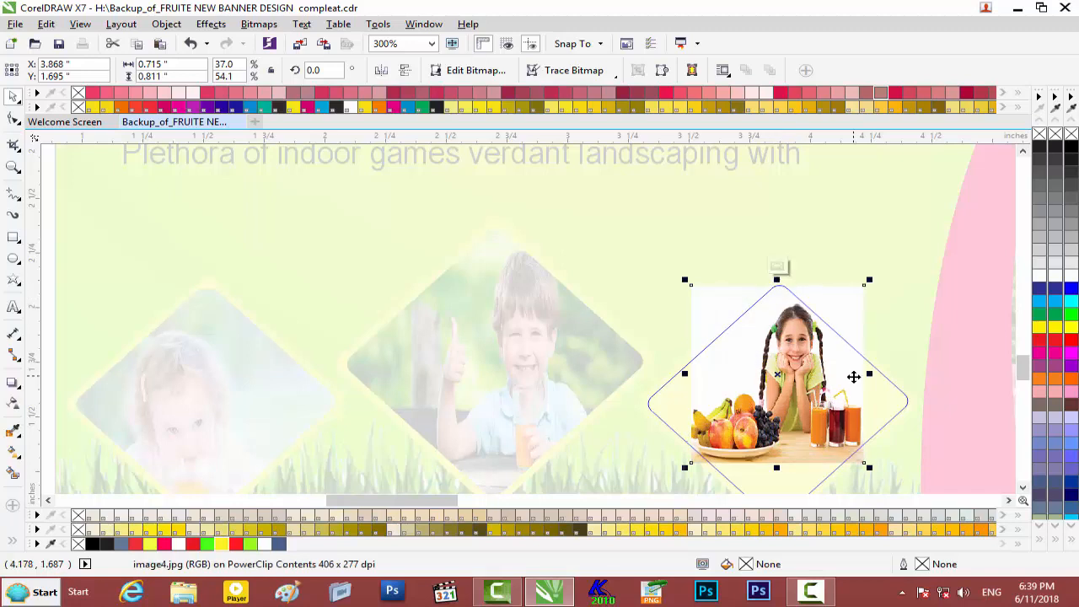
drag(868, 374, 922, 373)
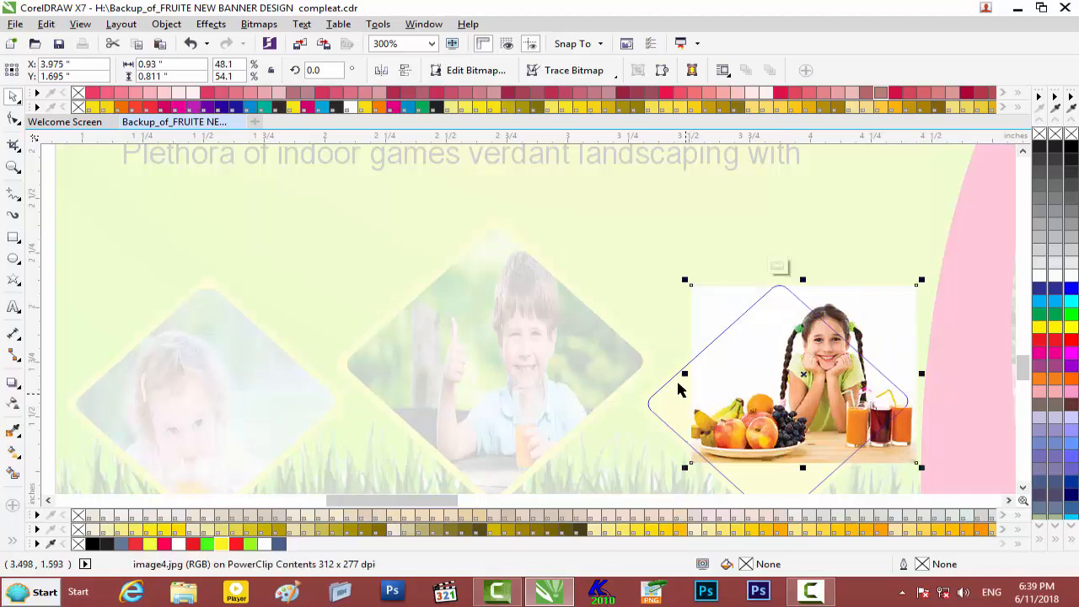
drag(682, 372, 644, 396)
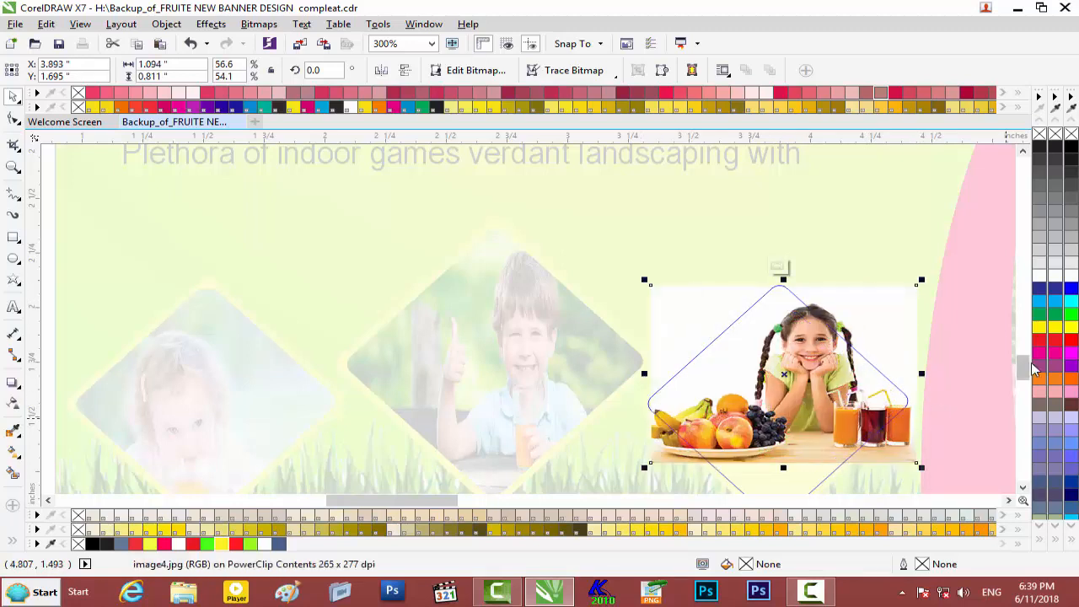
Stretch the girl's photo down to about 1.09 inches high to cover the right diamond, and finish editing its contents
scroll(1023, 379, down, 2)
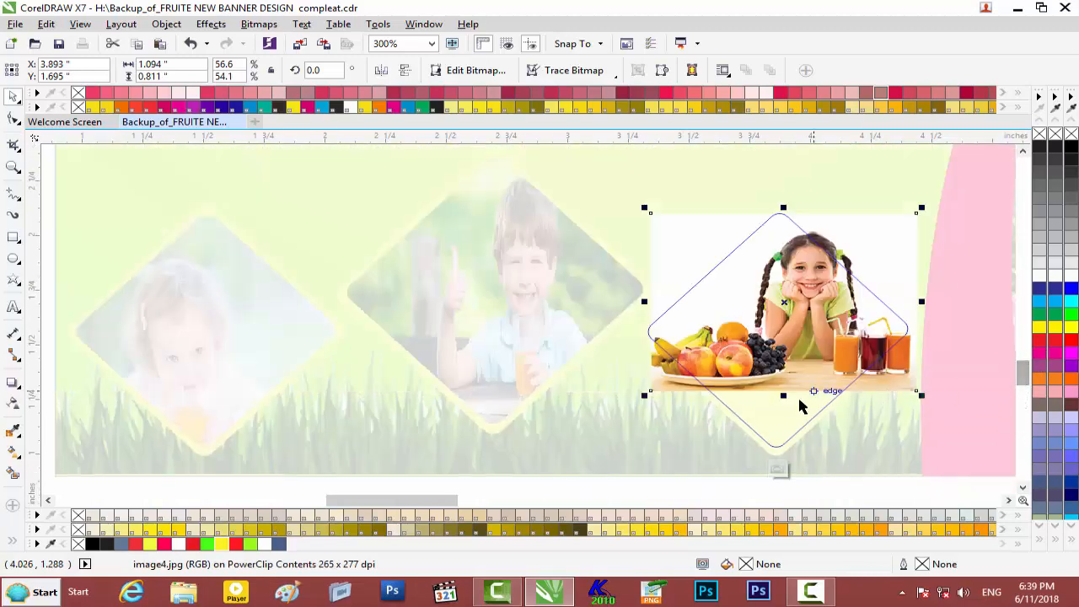
drag(783, 394, 783, 456)
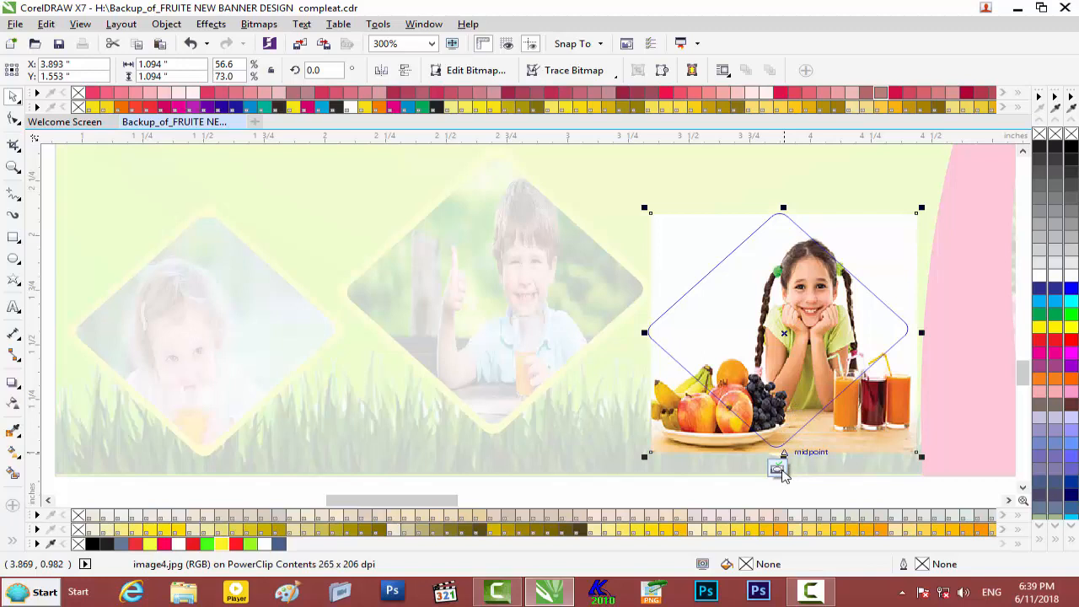
click(779, 468)
key(F3)
scroll(793, 472, down, 2)
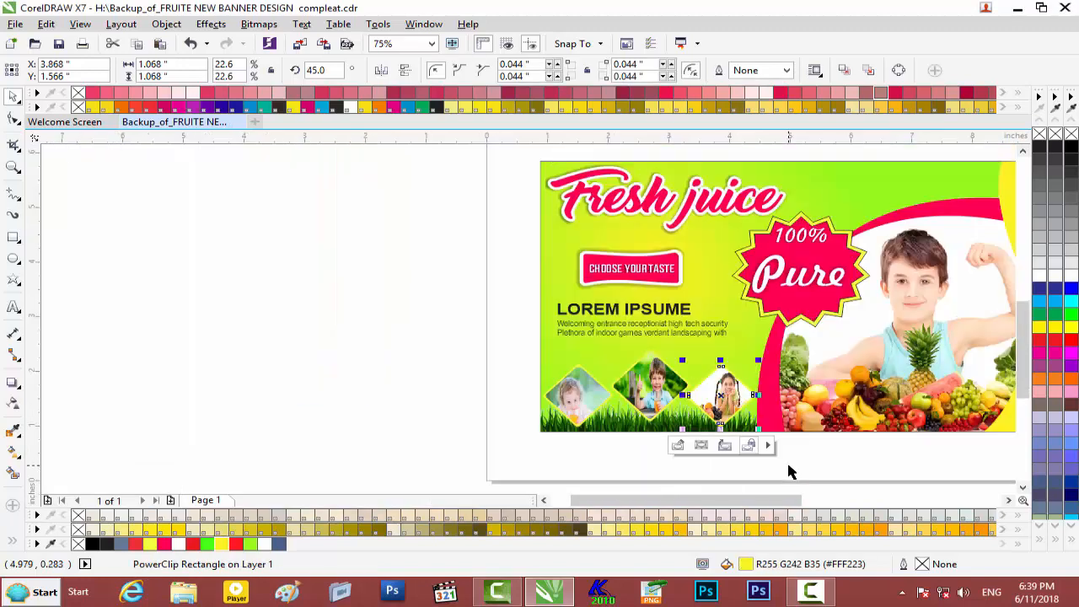
click(814, 468)
scroll(769, 450, down, 1)
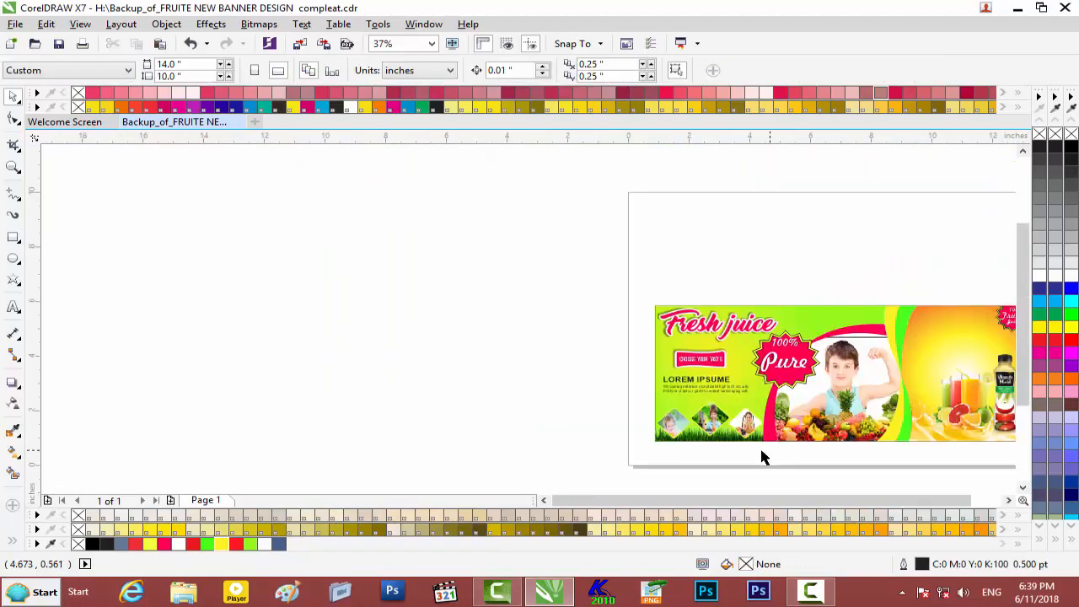
Select the whole banner and export it to Local Disk (H:) as a JPEG in CMYK color with High quality at 80%
drag(588, 501, 706, 504)
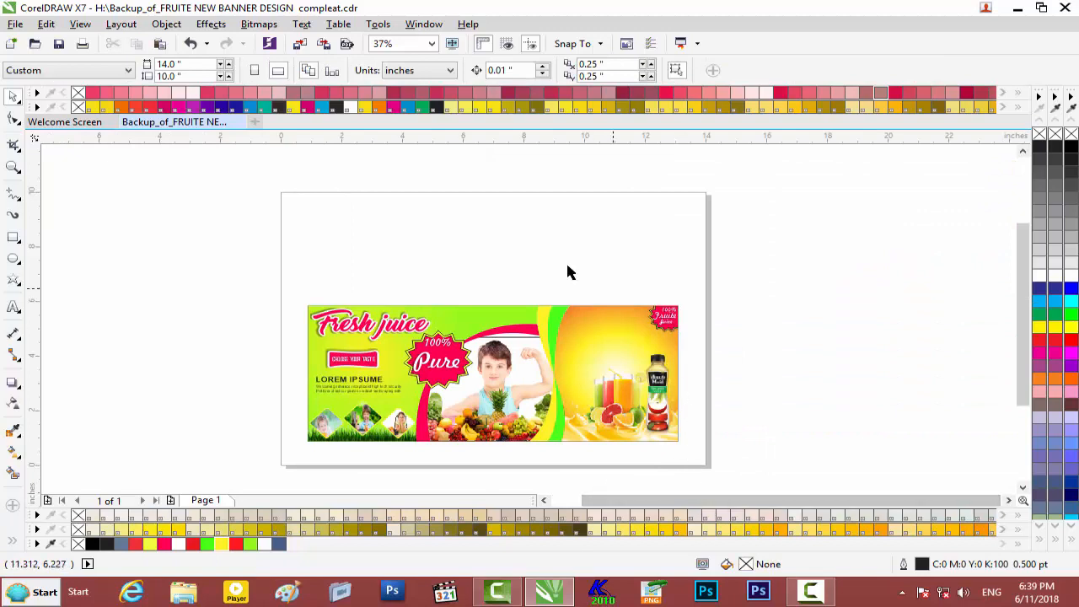
drag(247, 284, 721, 471)
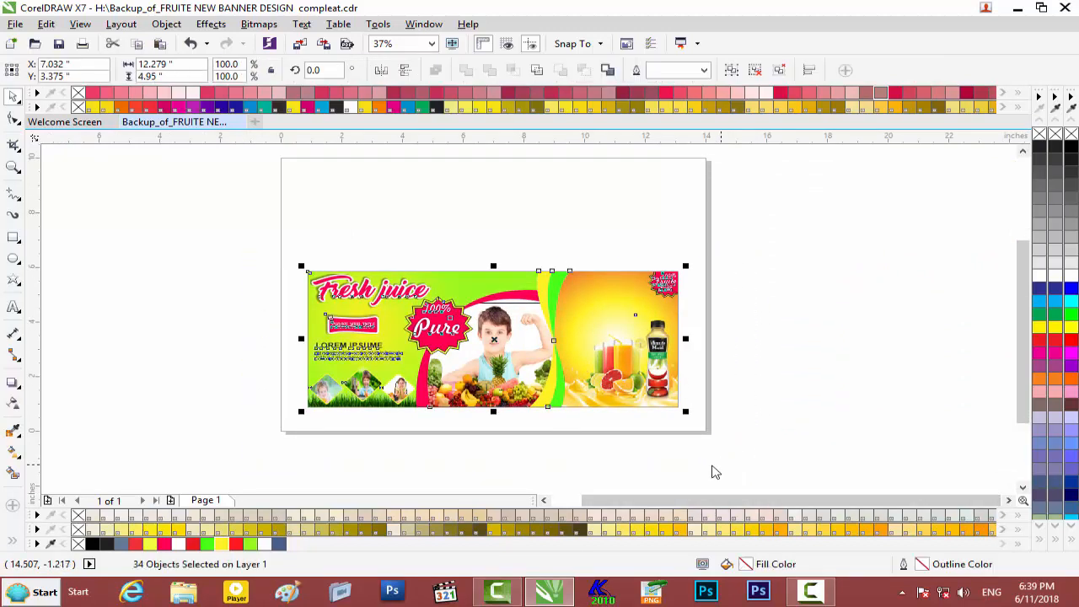
key(ctrl+e)
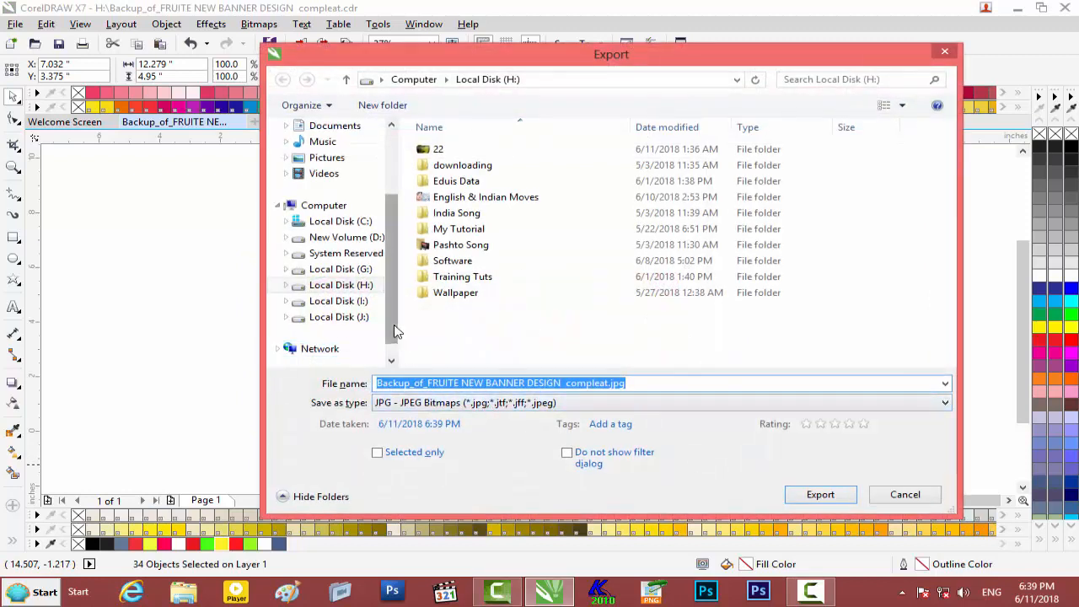
drag(394, 330, 392, 346)
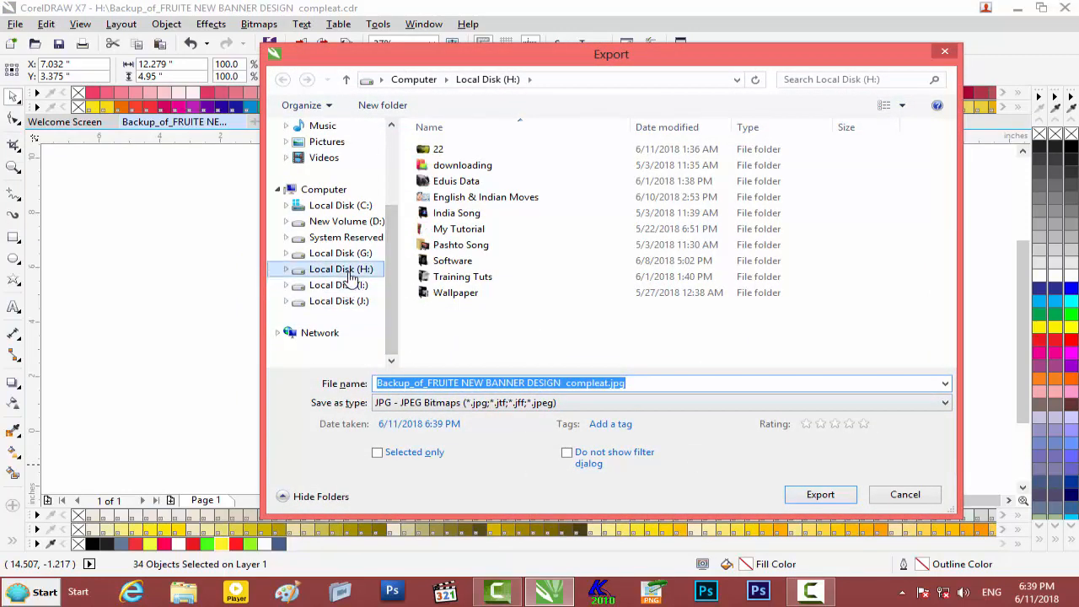
click(419, 403)
click(419, 403)
click(419, 403)
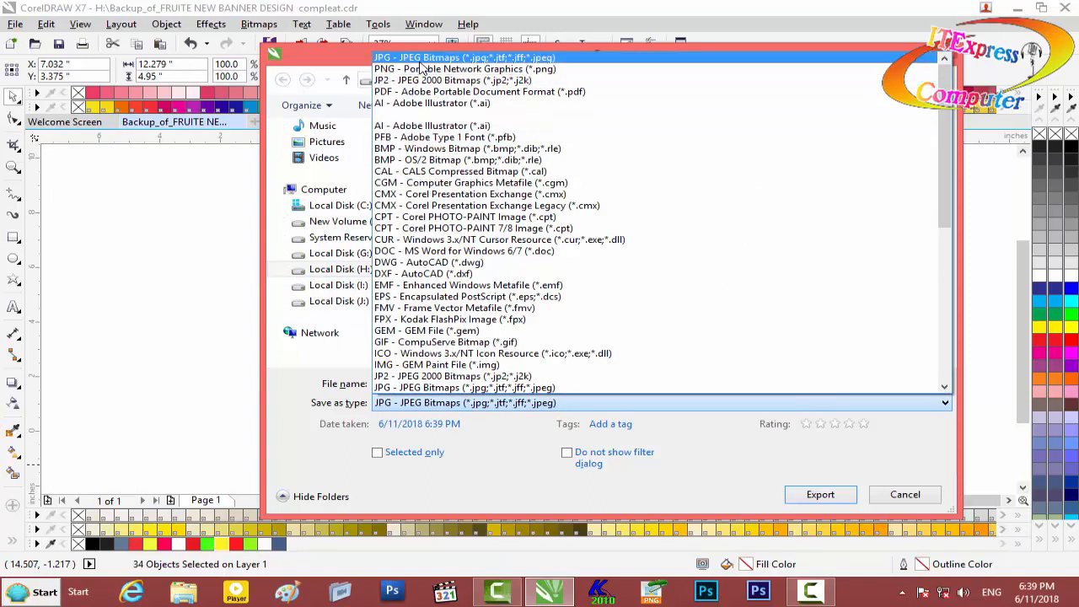
click(421, 61)
click(815, 499)
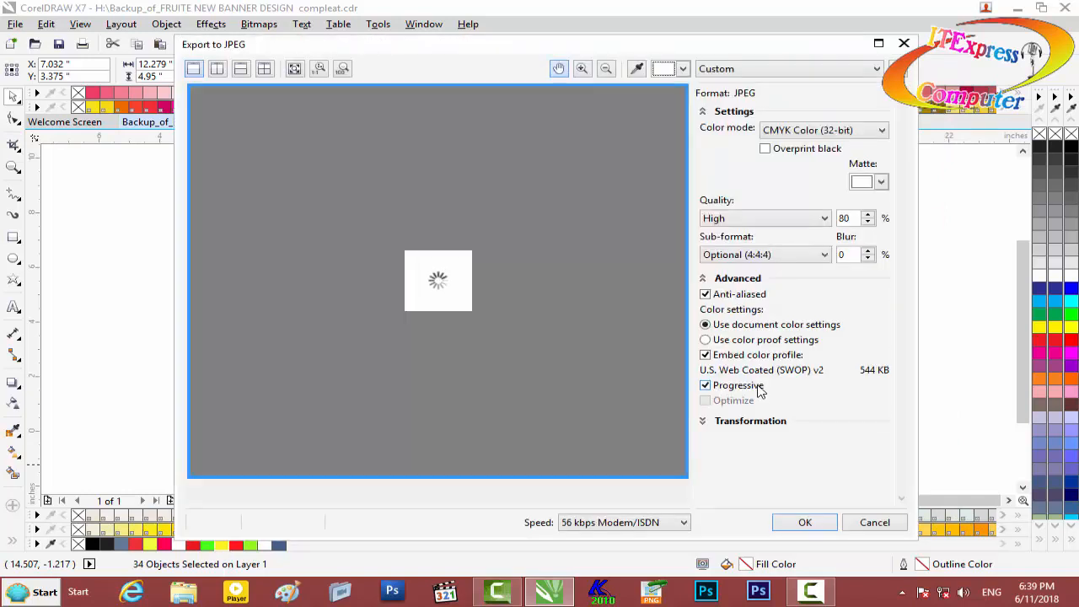
click(805, 524)
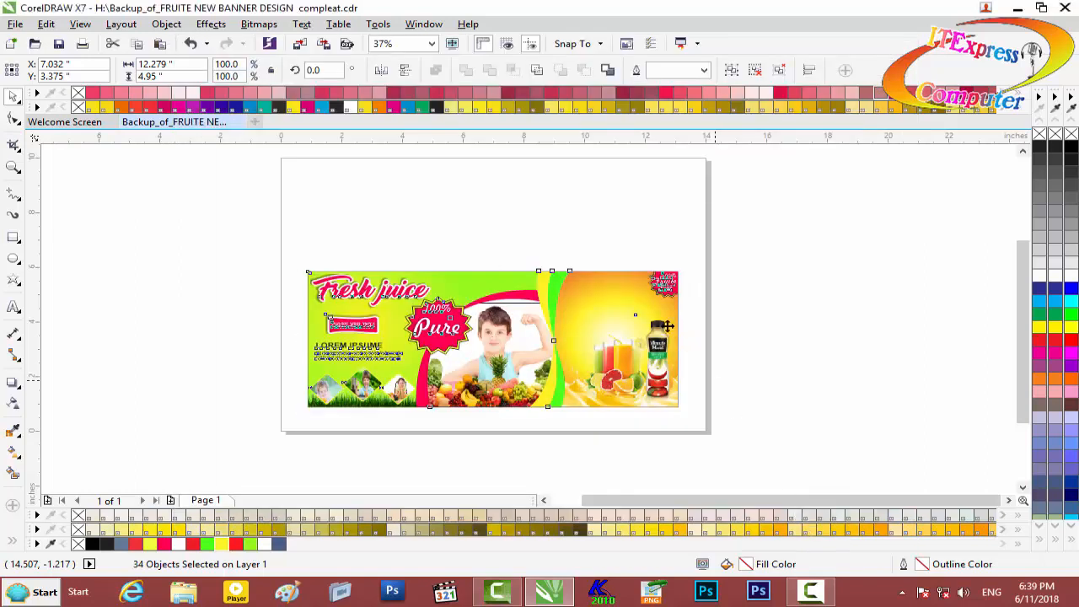
Save the banner document, look over the finished design, and clear the selection
drag(587, 410, 781, 467)
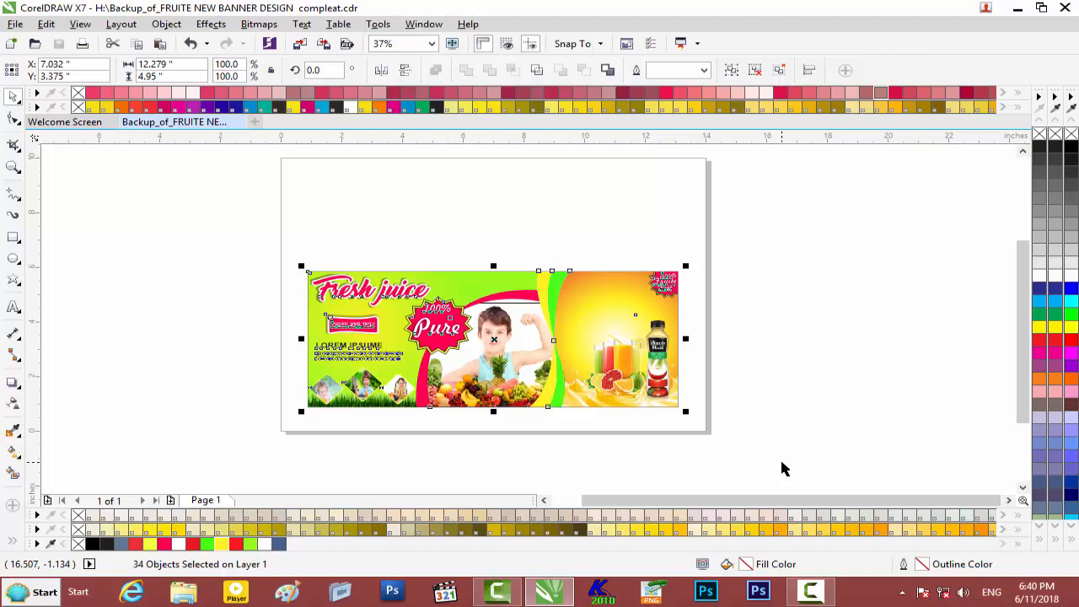
scroll(475, 349, up, 2)
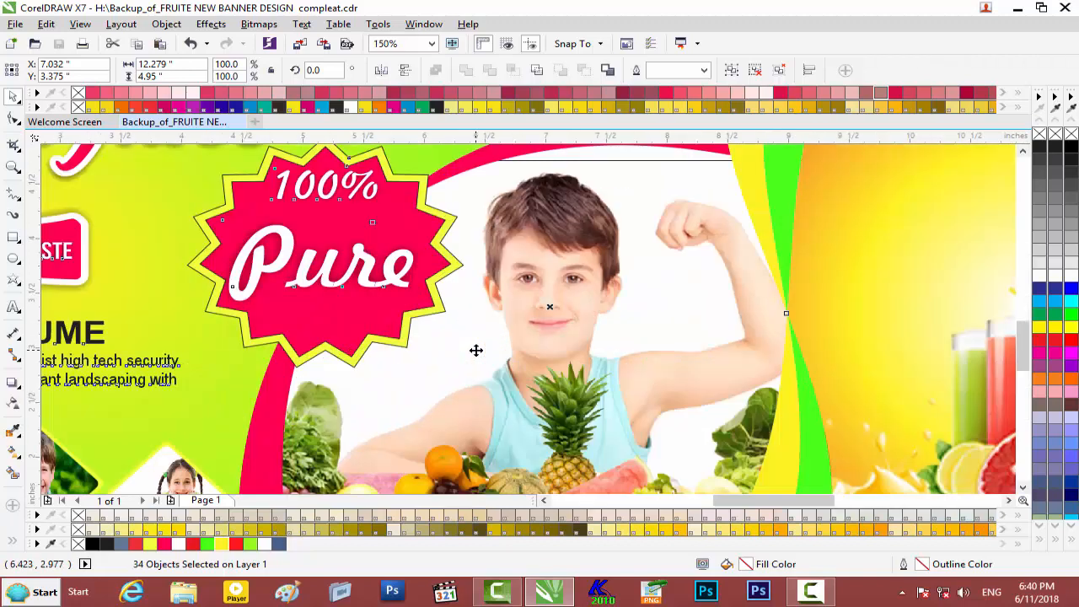
scroll(477, 350, down, 1)
scroll(499, 308, down, 1)
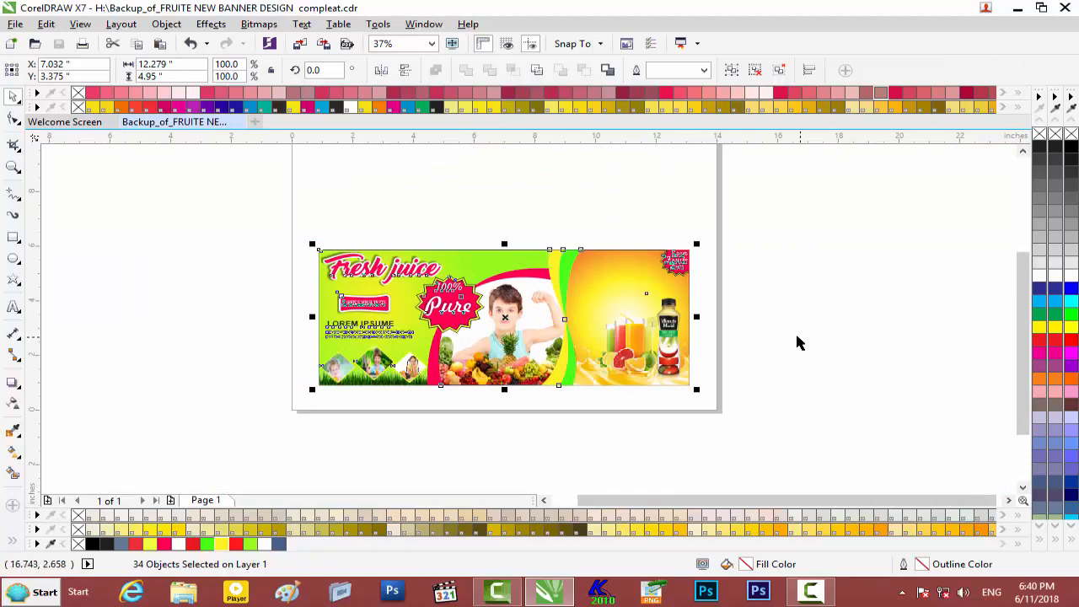
click(759, 294)
Switch to File Explorer, view the exported Backup_of_FRUITE NEW BANNER DESIGN compleat.jpg on Local Disk (H:), and close the viewer and folder
click(1017, 8)
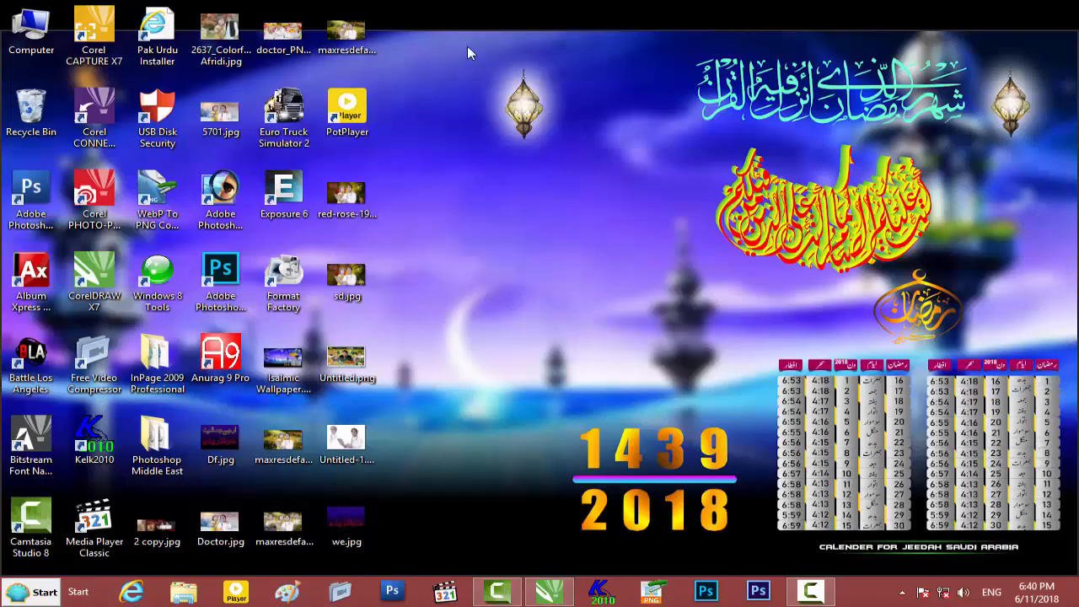
double_click(53, 30)
click(261, 158)
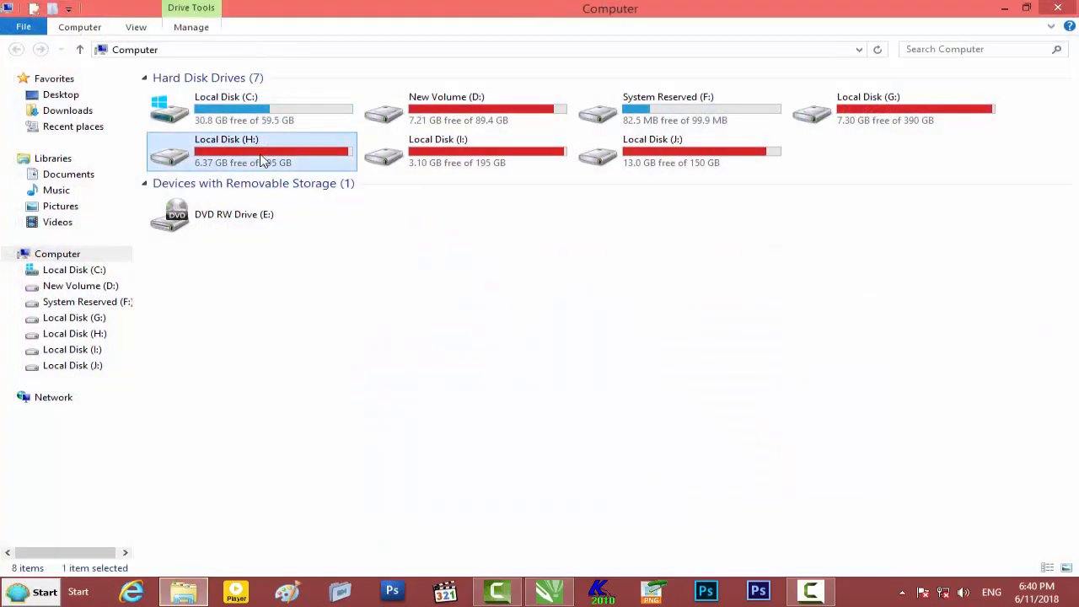
double_click(262, 160)
double_click(565, 479)
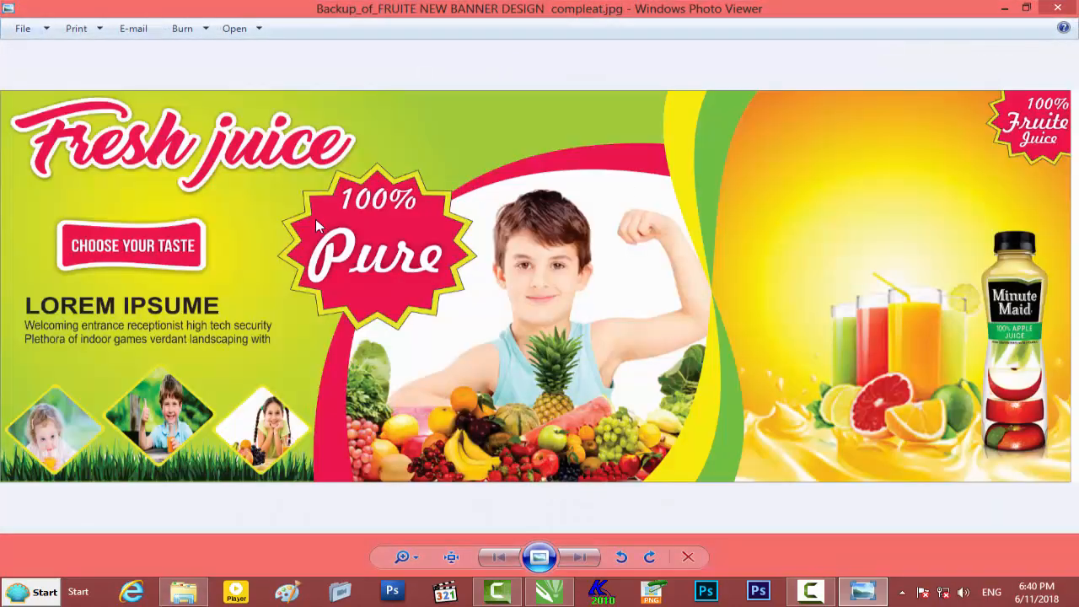
click(1058, 8)
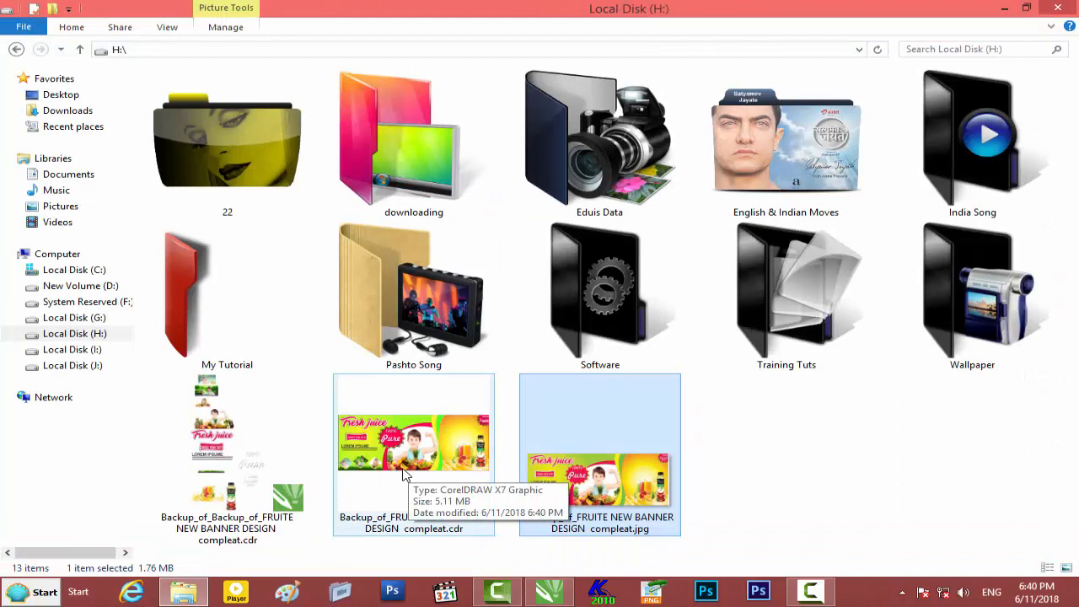
click(1068, 6)
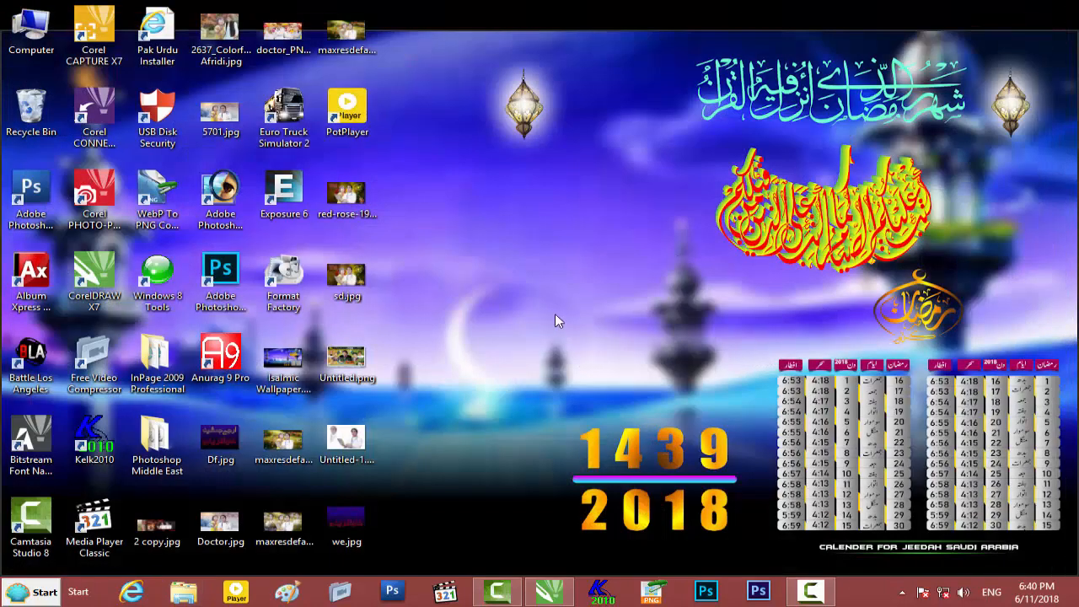